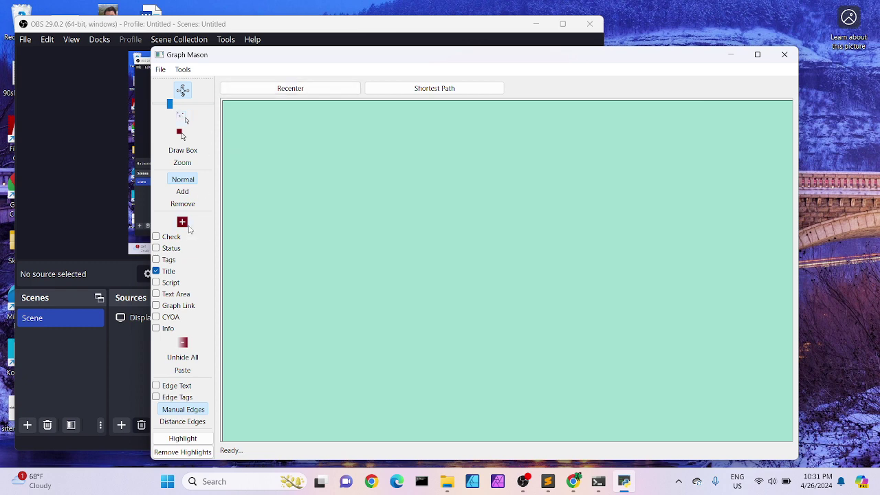
# Step: Add a node, move it to the upper-left part of the canvas, and give it a checkbox and a status field
pyautogui.click(183, 224)
pyautogui.moveTo(517, 283); pyautogui.dragTo(397, 166)
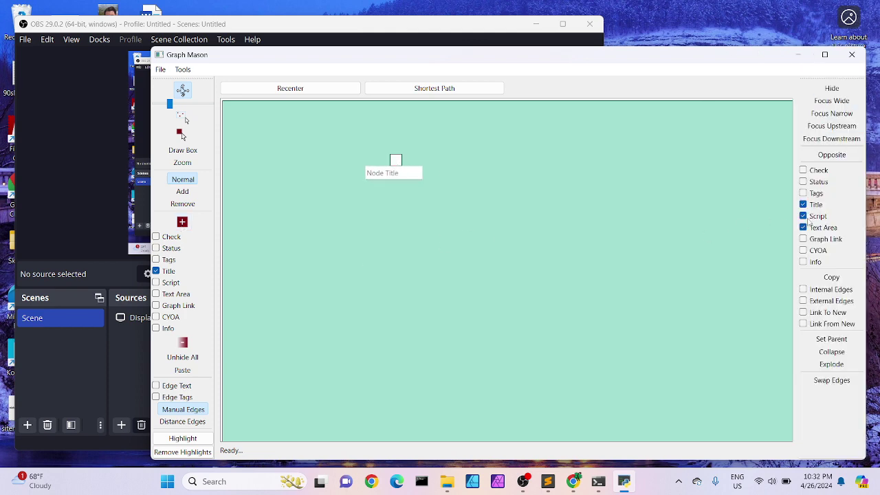
pyautogui.click(803, 169)
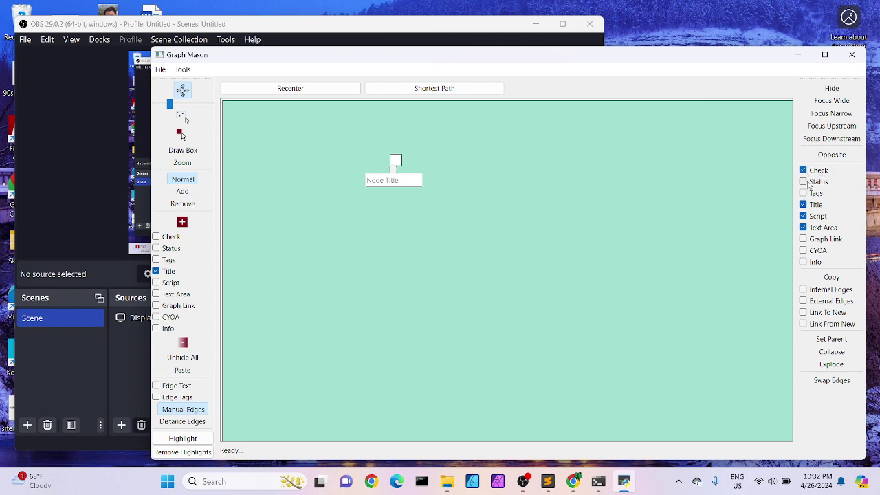
pyautogui.click(803, 181)
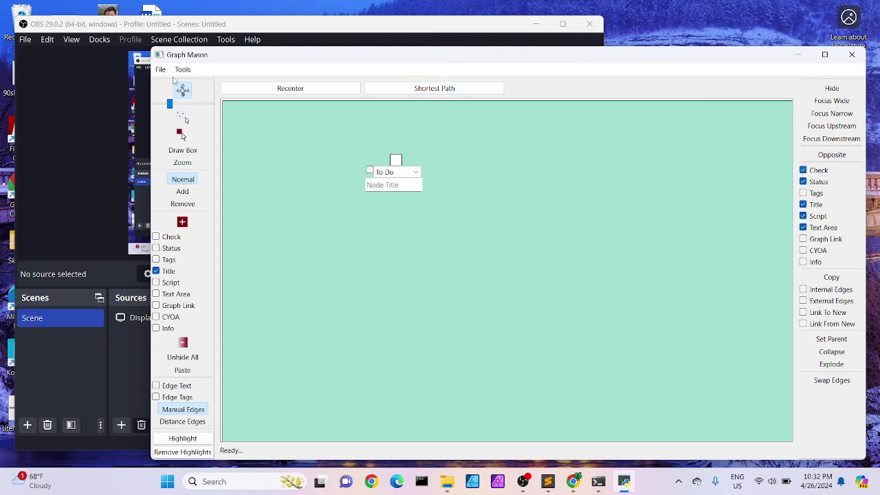
# Step: Add a second node and draw an edge from the first node to it
pyautogui.click(183, 222)
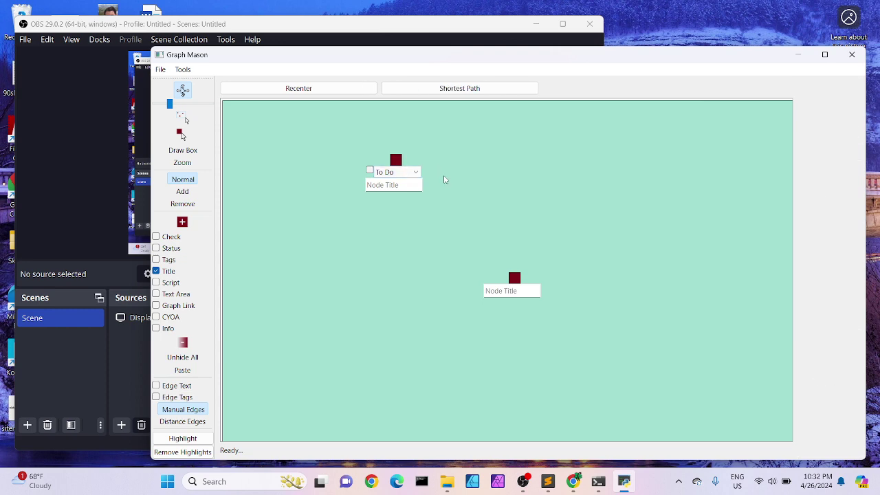
pyautogui.moveTo(402, 162); pyautogui.dragTo(517, 278)
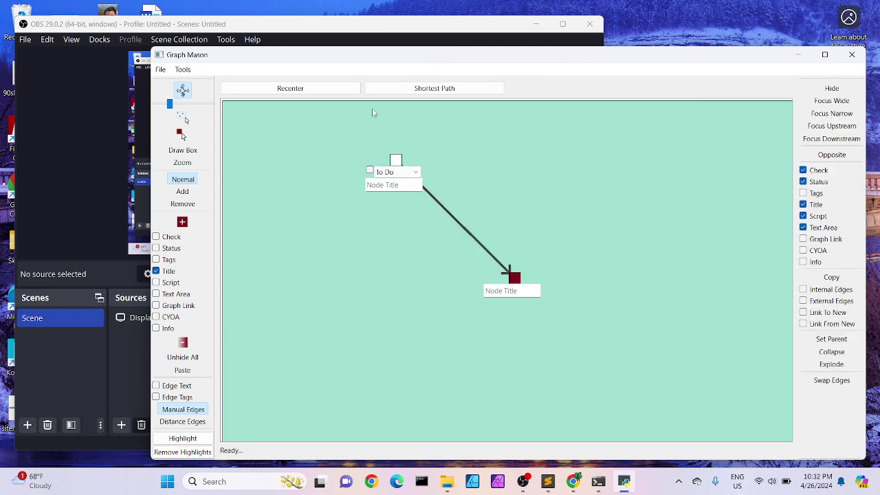
# Step: Title the first node "Task A" and the second node "Task B"
pyautogui.click(399, 222)
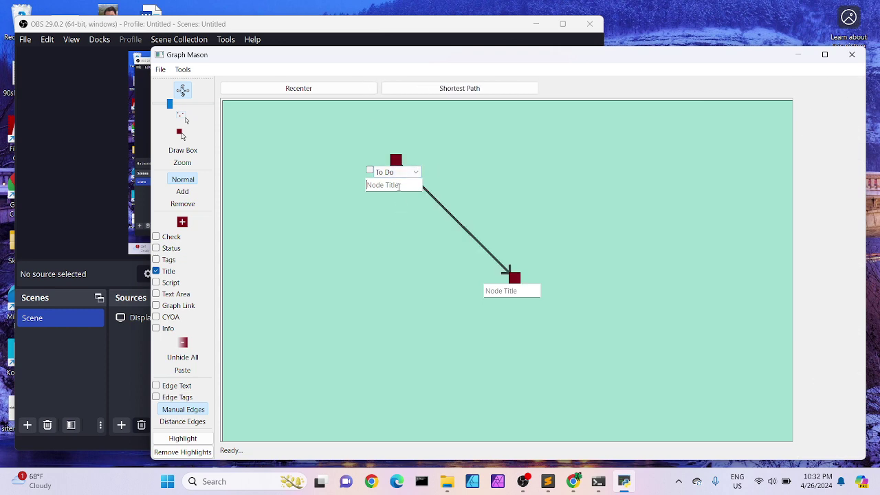
pyautogui.write('Task A')
pyautogui.click(500, 290)
pyautogui.write('Task B')
# Step: Move Task B to below and slightly right of Task A, and give it a status field
pyautogui.moveTo(514, 283); pyautogui.dragTo(428, 299)
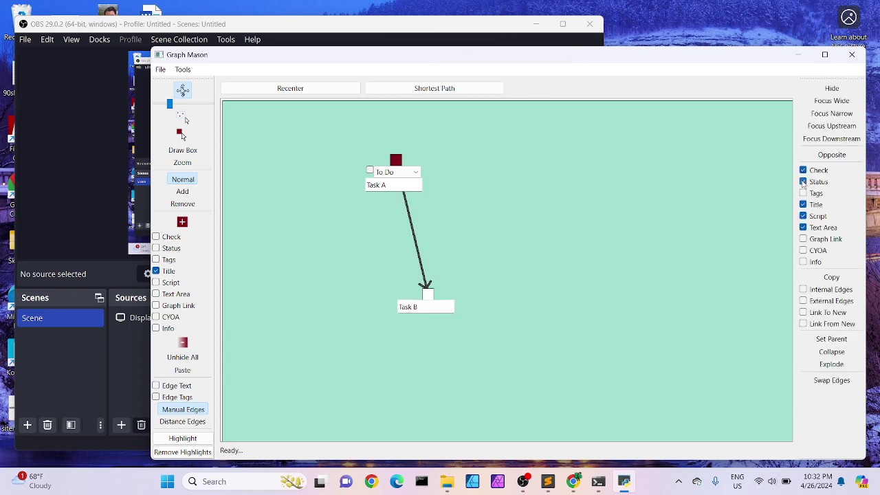
pyautogui.click(802, 181)
pyautogui.click(530, 225)
# Step: Set Task A's status to In Progress and finally to Done, and set Task B's status to In Progress
pyautogui.click(405, 172)
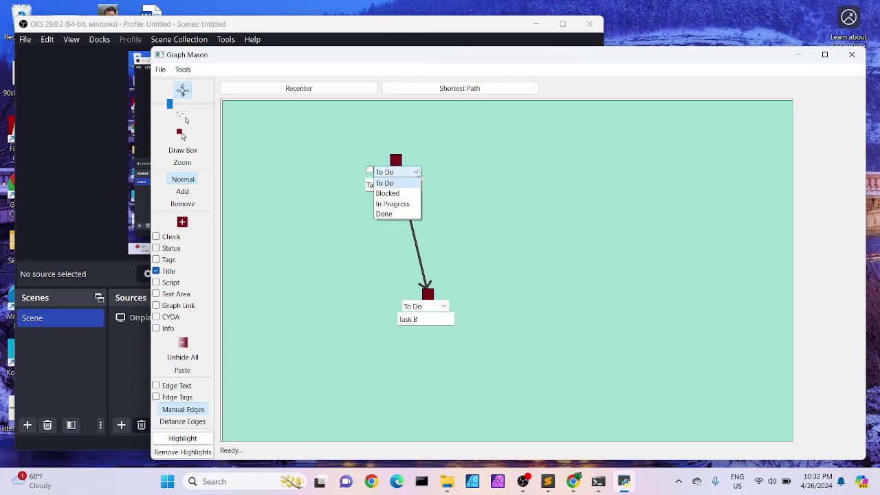
pyautogui.click(395, 203)
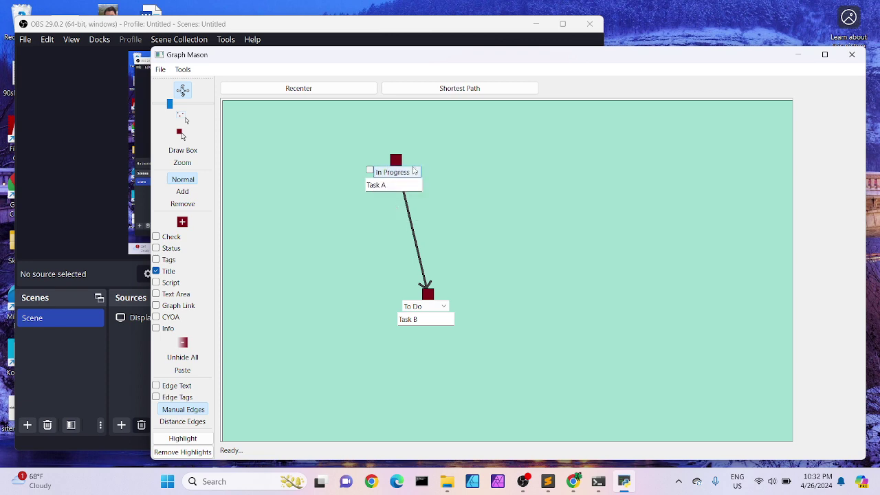
pyautogui.click(411, 172)
pyautogui.click(393, 219)
pyautogui.press('Down')
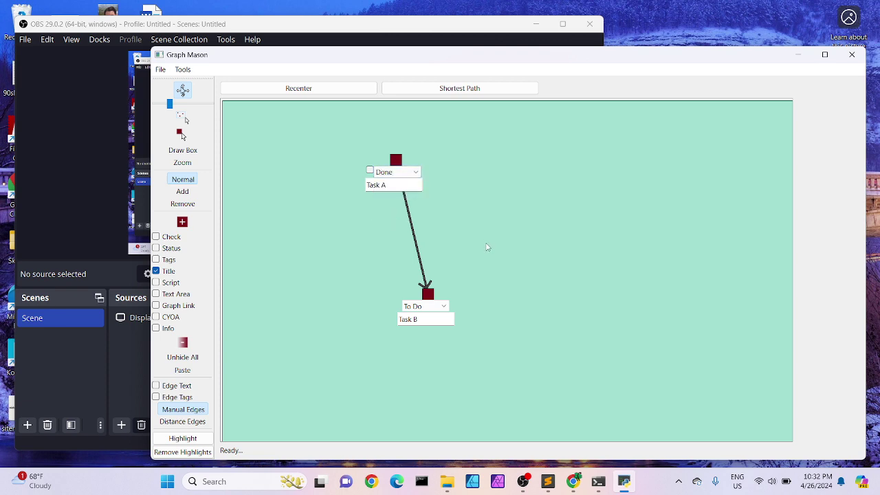
pyautogui.click(433, 307)
pyautogui.click(424, 341)
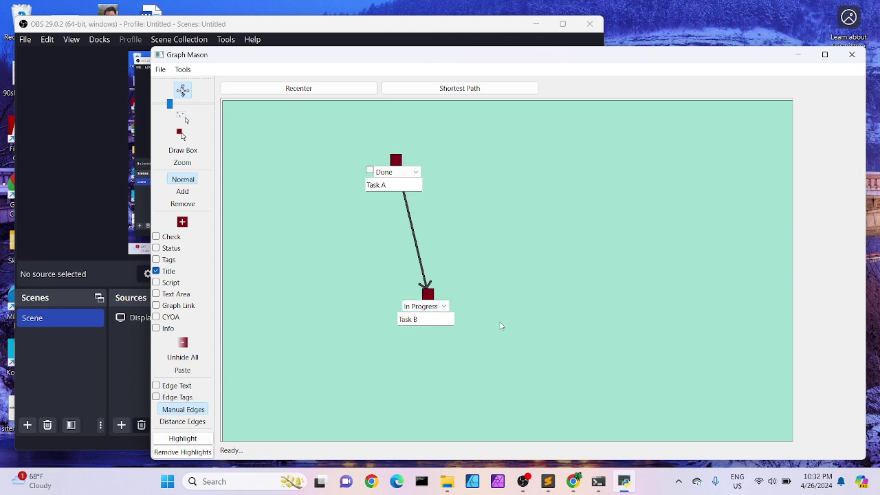
# Step: Add a checkbox to Task B and move the node directly below Task A
pyautogui.click(427, 294)
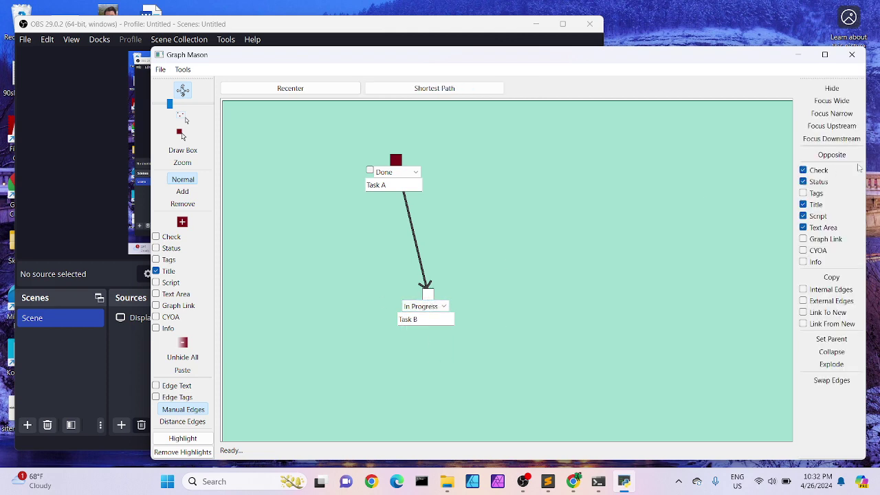
pyautogui.click(802, 171)
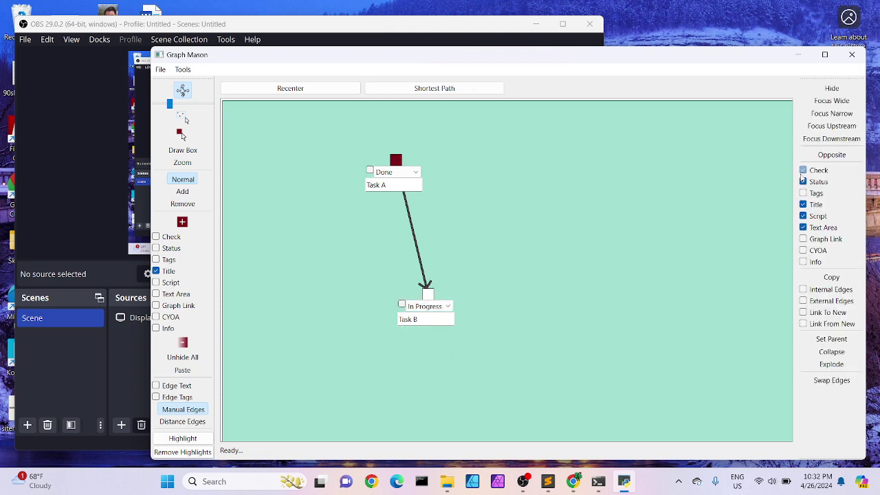
pyautogui.click(749, 206)
pyautogui.moveTo(430, 297); pyautogui.dragTo(395, 297)
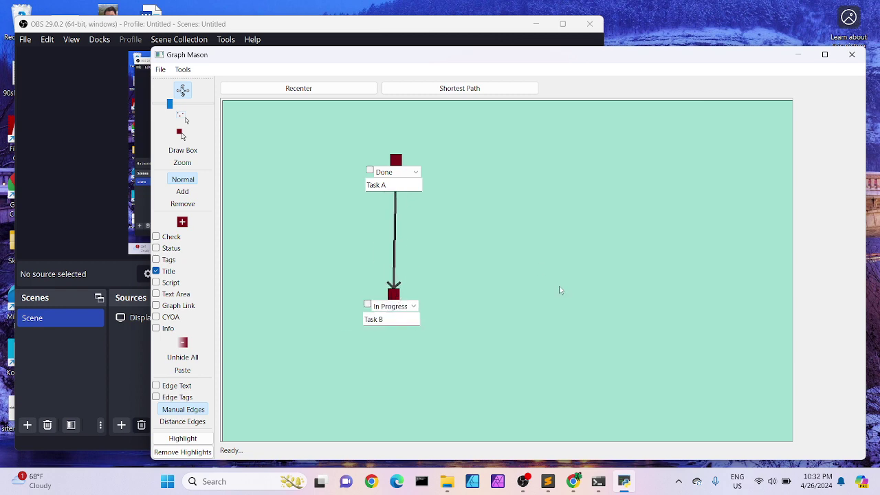
# Step: Add a third node, place it to the right of Task B, and enable tags on it
pyautogui.click(183, 223)
pyautogui.moveTo(517, 279); pyautogui.dragTo(515, 299)
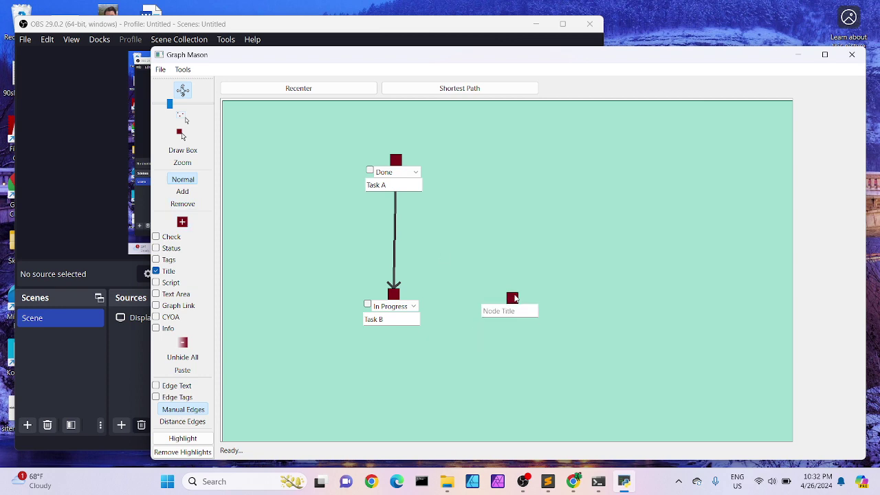
pyautogui.click(515, 299)
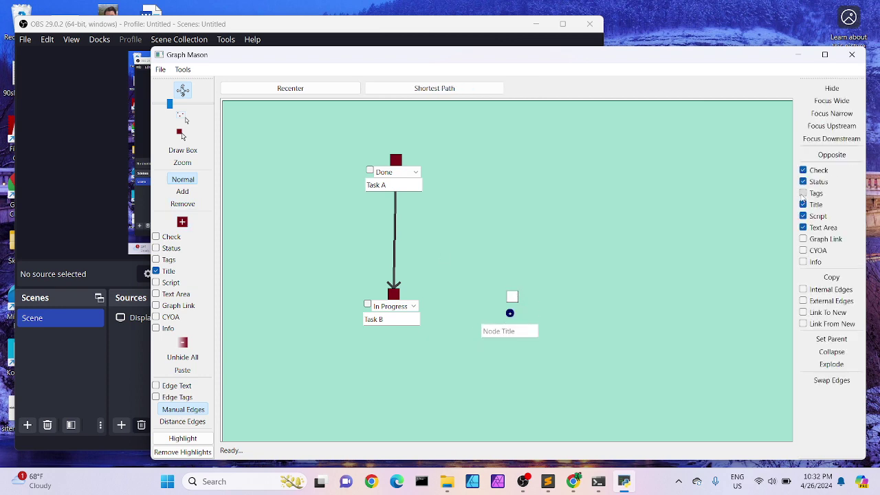
pyautogui.click(803, 193)
# Step: Set the tags of the untitled node to "Priority: High, Taco"
pyautogui.click(510, 313)
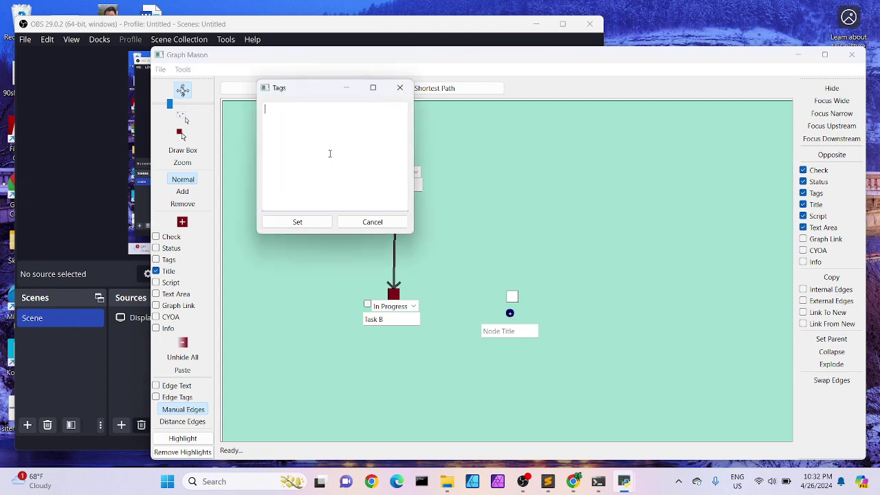
pyautogui.write('Priority: High')
pyautogui.write(', Taco')
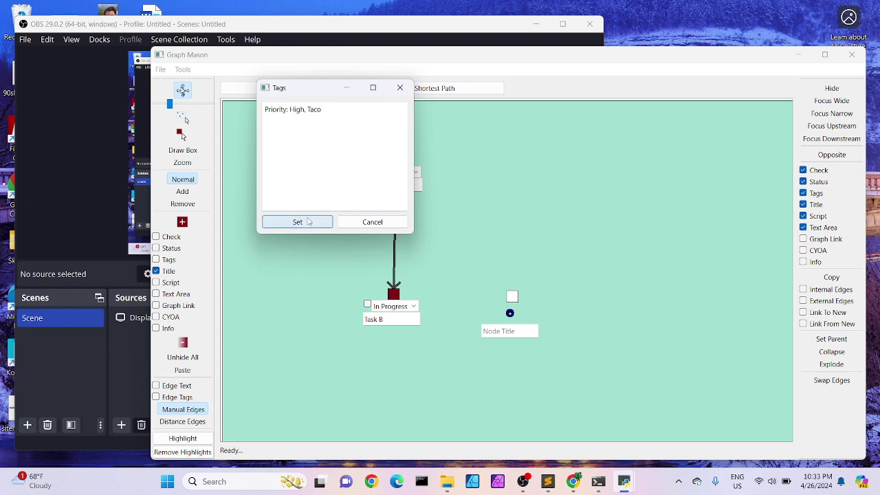
pyautogui.click(308, 221)
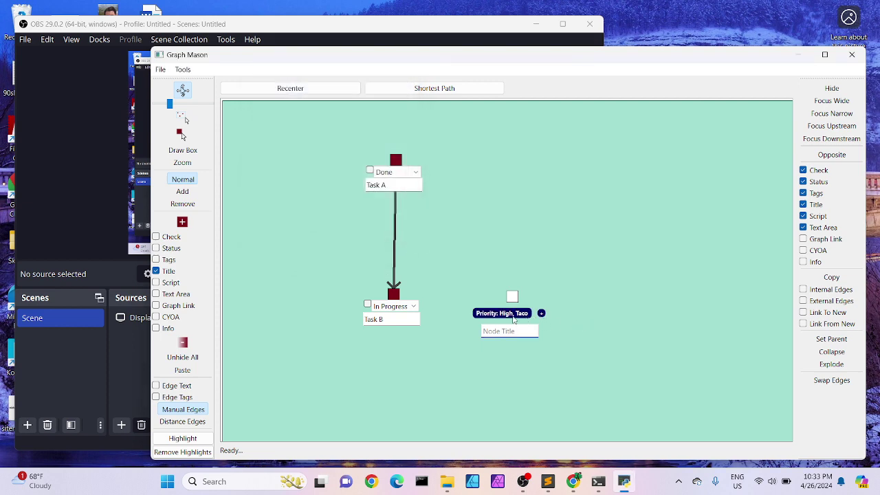
# Step: Edit the untitled node's tags so that "Priority: High" and "Taco" are separate tags on their own lines
pyautogui.click(543, 314)
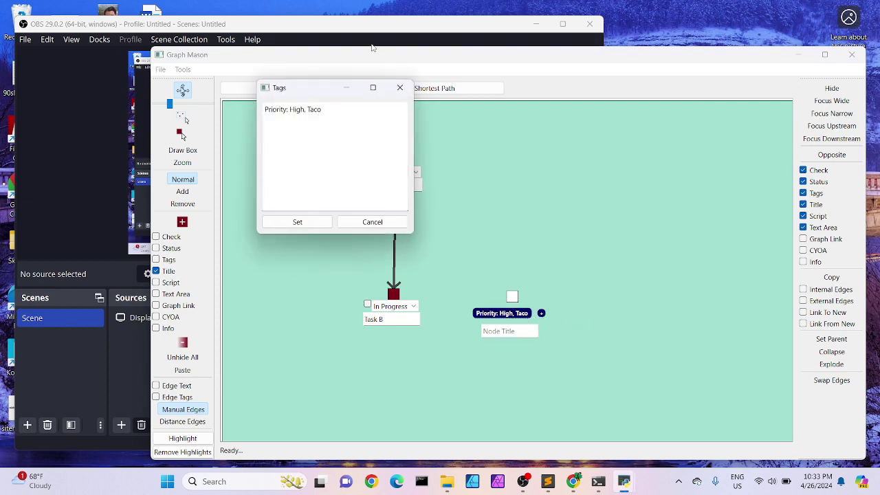
pyautogui.click(307, 109)
pyautogui.press('BackSpace')
pyautogui.press('BackSpace')
pyautogui.press('Return')
pyautogui.write('h')
pyautogui.click(303, 223)
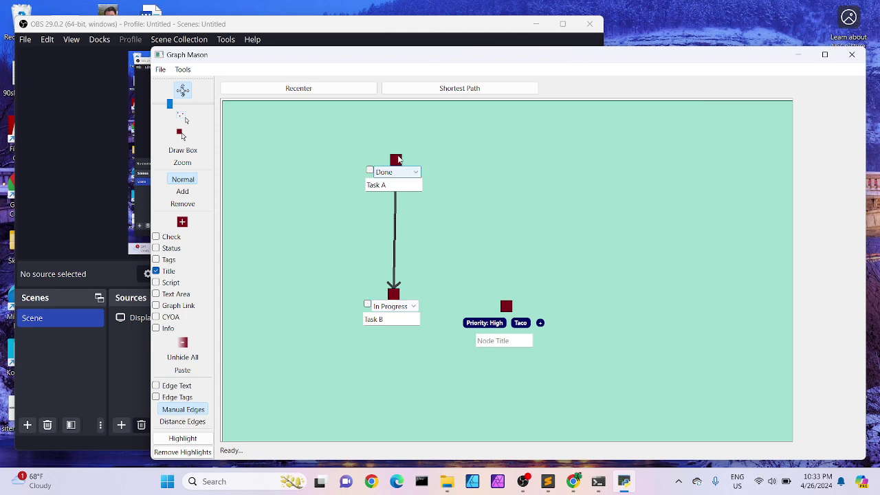
# Step: Draw an edge from Task A to the tagged node and arrange Task A centrally above the two lower nodes
pyautogui.click(395, 160)
pyautogui.click(506, 307)
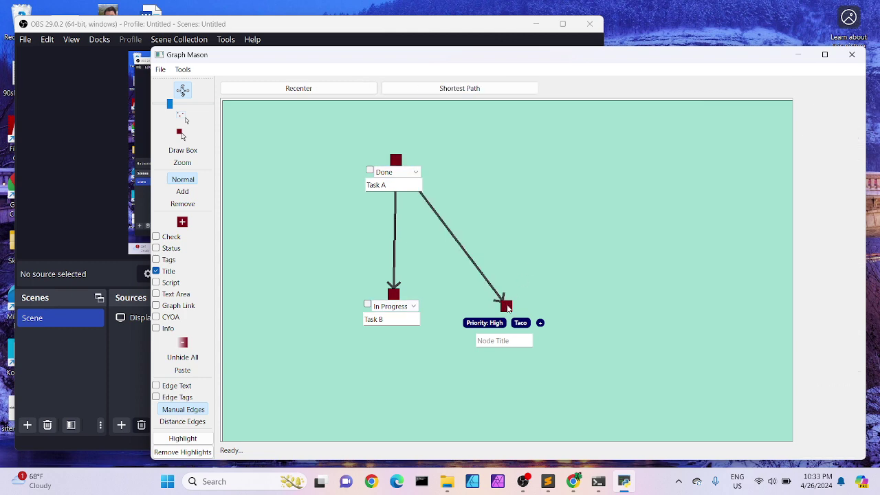
pyautogui.moveTo(509, 309); pyautogui.dragTo(510, 300)
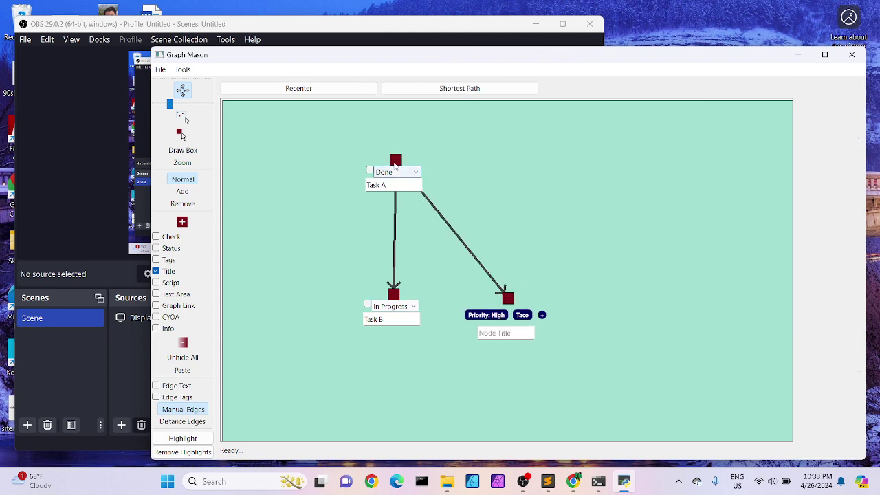
pyautogui.moveTo(395, 159); pyautogui.dragTo(442, 147)
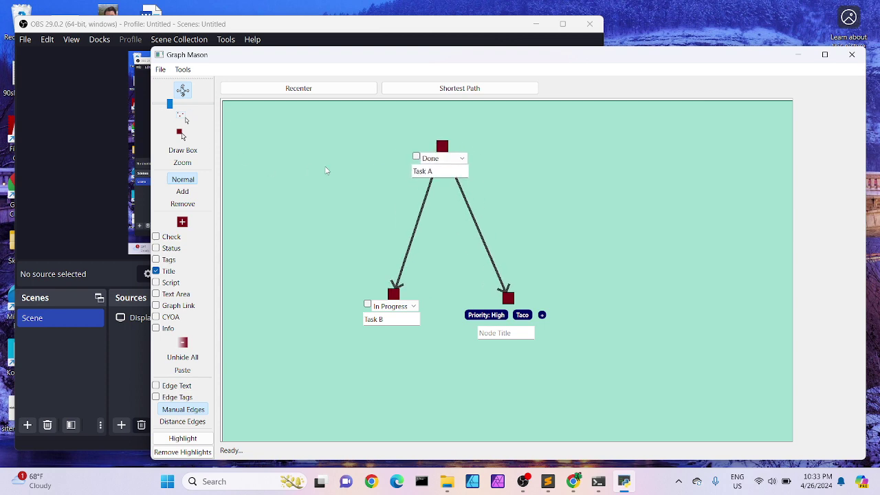
pyautogui.click(509, 297)
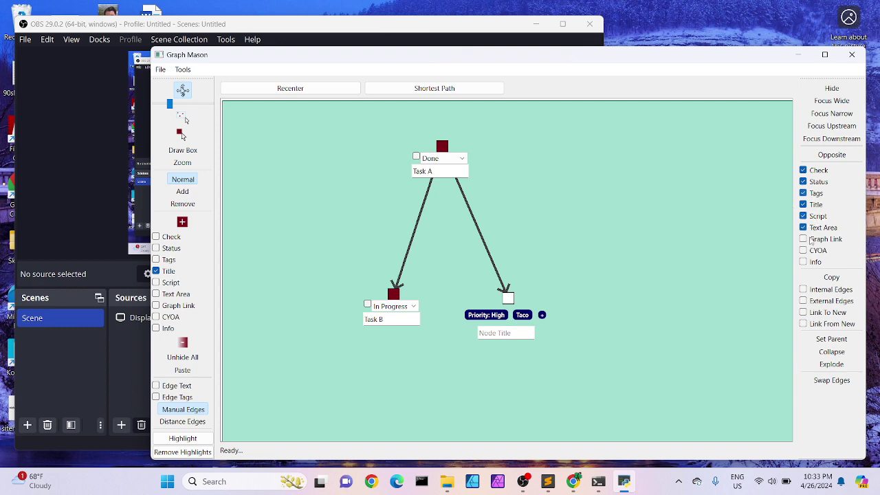
pyautogui.click(610, 175)
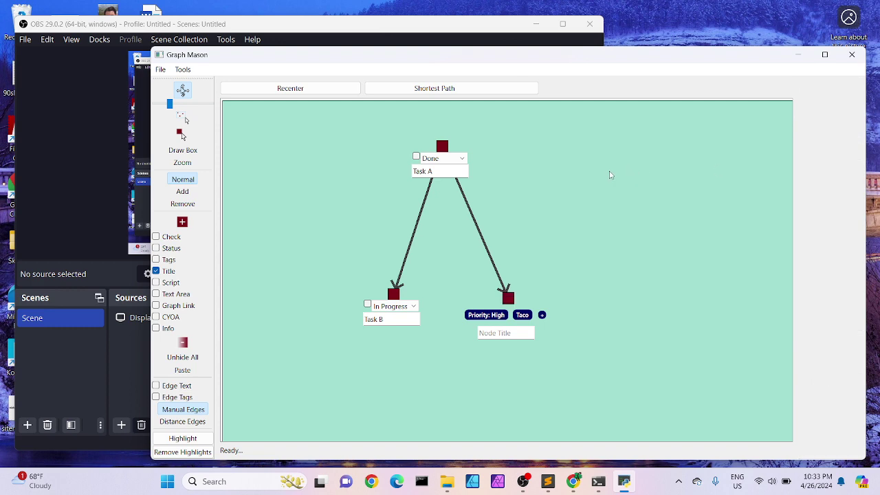
# Step: Show a title field on the edge from Task A to the tagged node and adjust its position along the edge
pyautogui.click(477, 226)
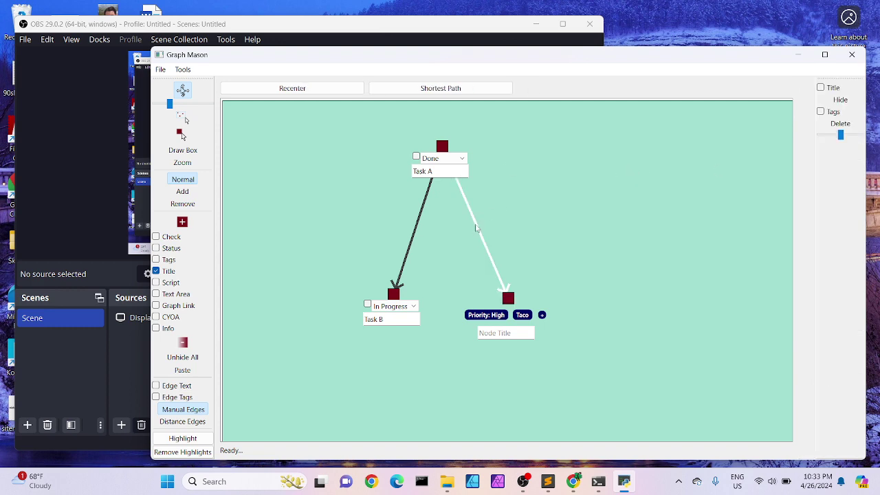
pyautogui.click(820, 88)
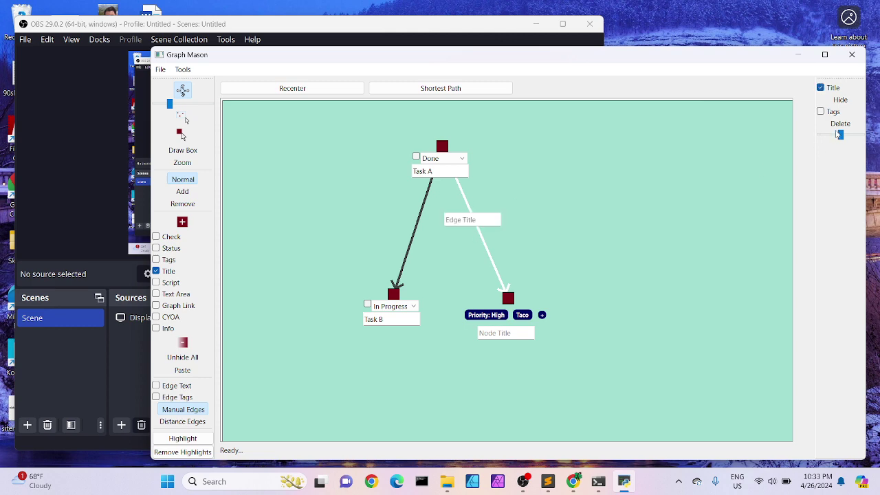
pyautogui.moveTo(842, 134)
pyautogui.mouseDown()
pyautogui.moveTo(848, 143)
pyautogui.moveTo(841, 135)
pyautogui.mouseUp()
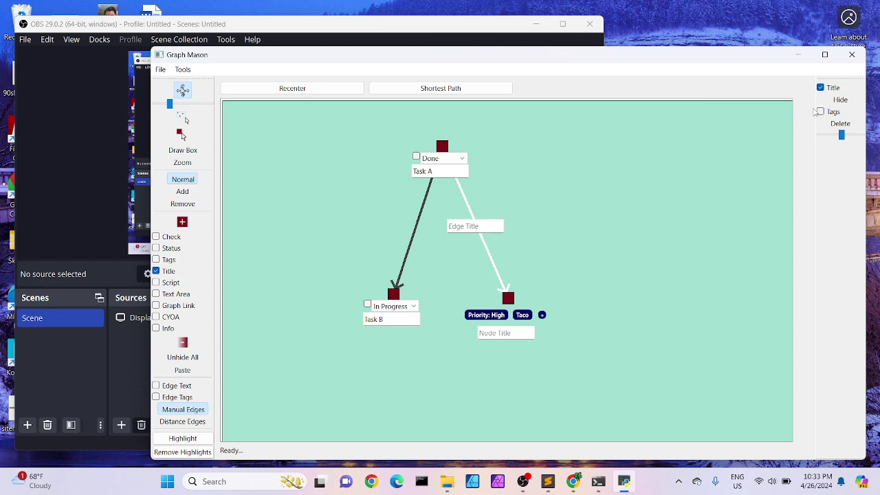
# Step: Hide the edge from Task A to the tagged node and unhide all hidden elements
pyautogui.click(845, 99)
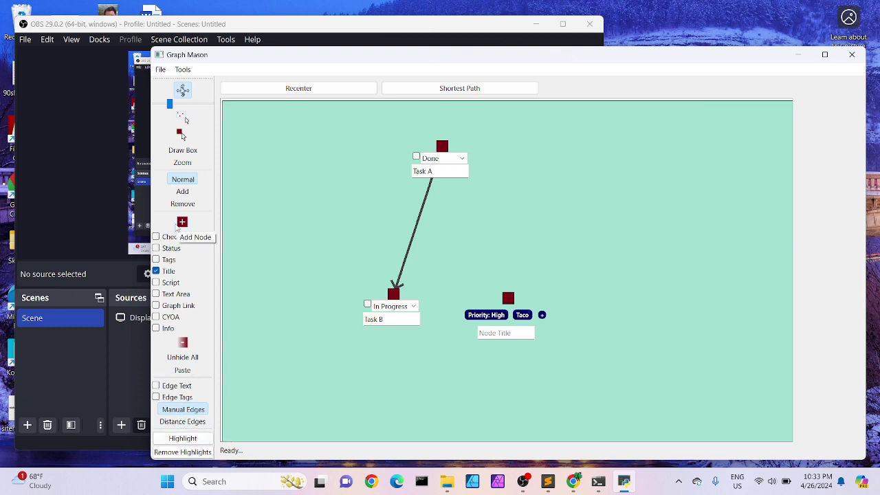
pyautogui.click(191, 358)
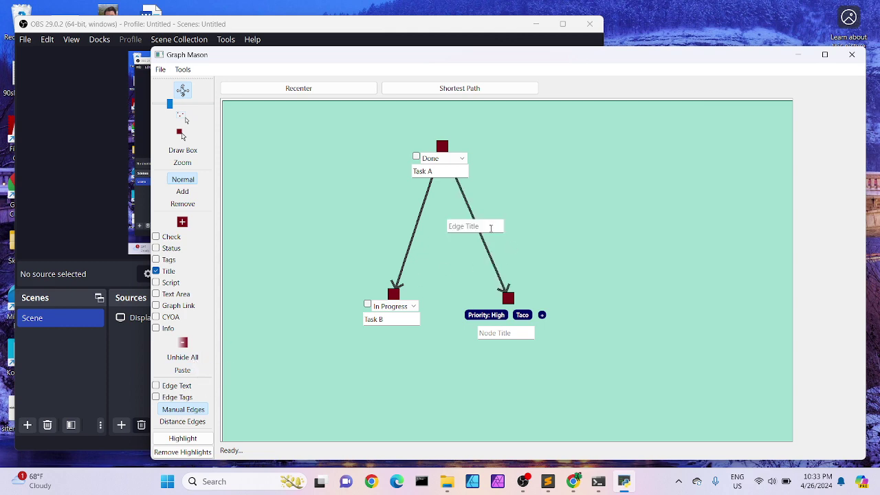
# Step: Title the edge to the tagged node "Go to Task C" and title that node "Task C"
pyautogui.write('Go to Task C')
pyautogui.press('Return')
pyautogui.click(498, 332)
pyautogui.write('Task C')
# Step: Add the title "Go to Task B" to the edge from Task A to Task B, and move Task C farther right and slightly up
pyautogui.click(407, 256)
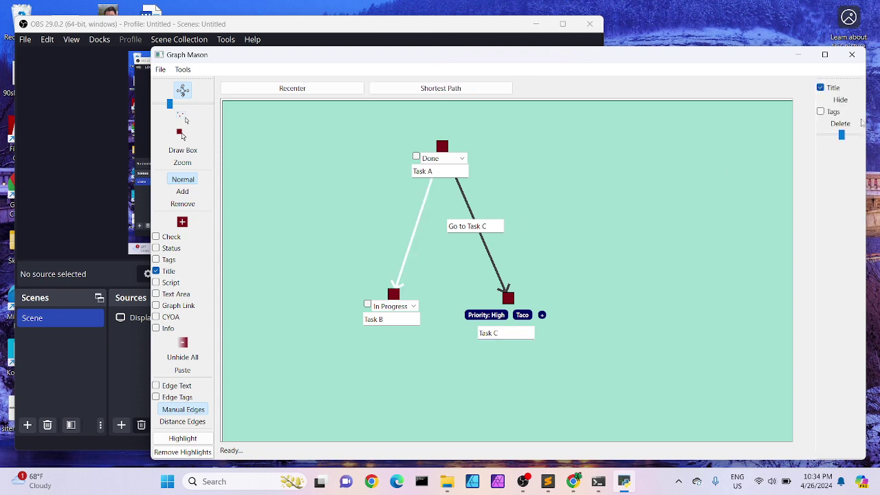
pyautogui.click(820, 88)
pyautogui.click(820, 88)
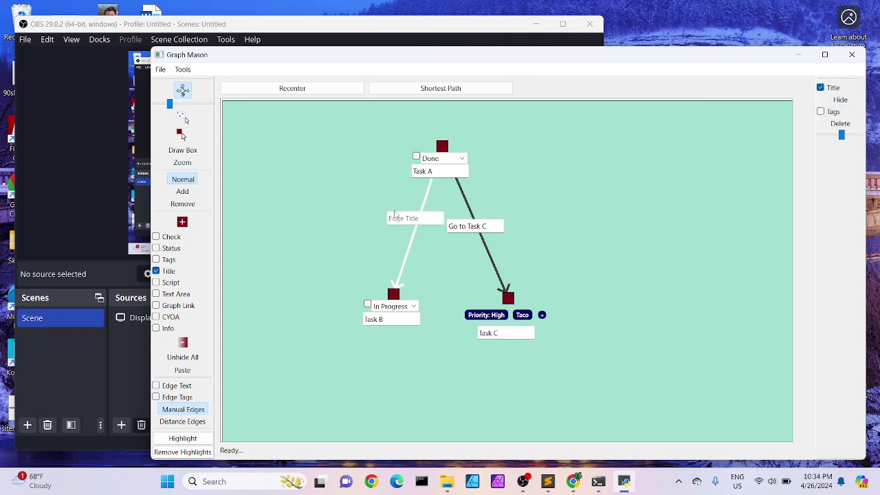
pyautogui.write('Go to Task B')
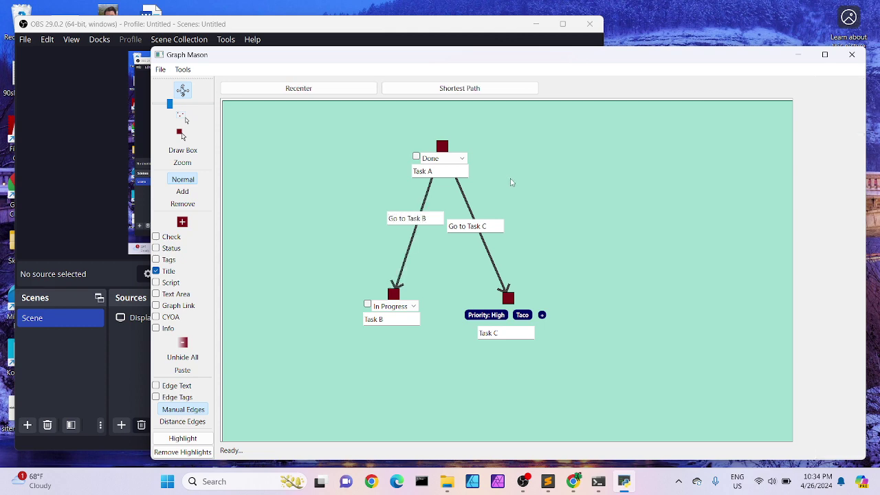
pyautogui.moveTo(509, 297); pyautogui.dragTo(549, 282)
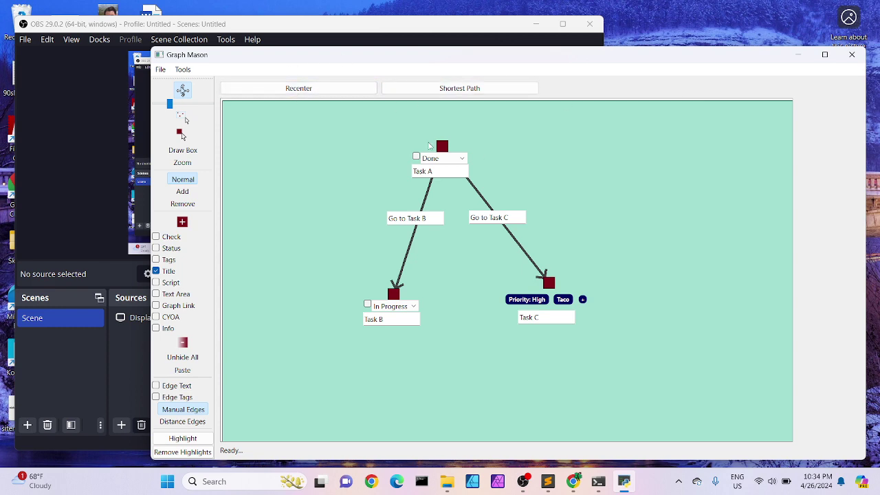
# Step: Move the Task A node slightly up and to the right, and enable CYOA on it
pyautogui.click(442, 148)
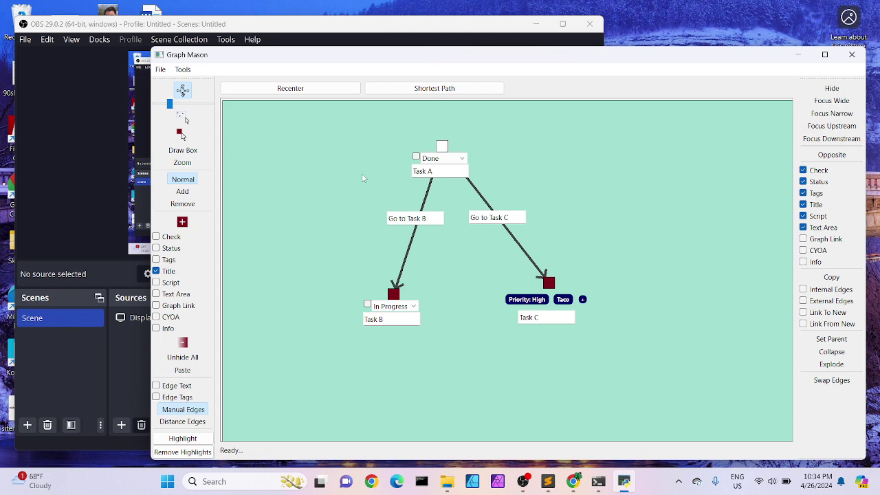
pyautogui.moveTo(444, 148); pyautogui.dragTo(458, 135)
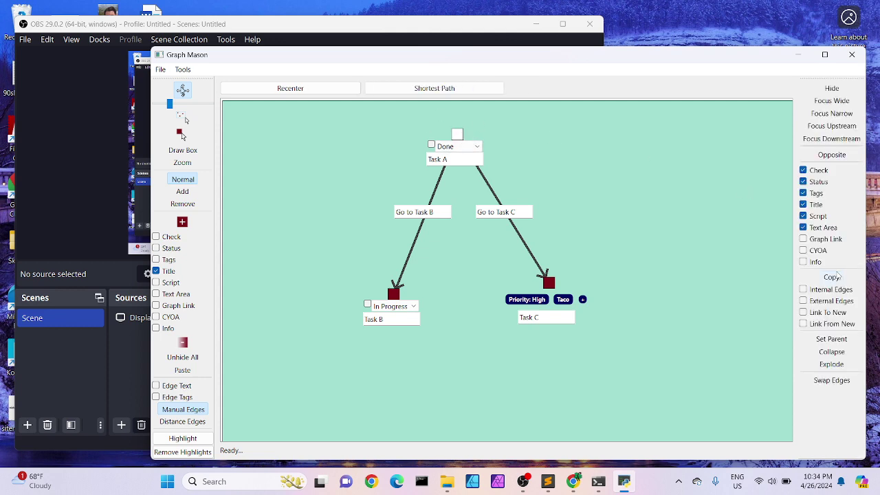
pyautogui.click(803, 251)
# Step: Enter "This is not such an important task but needs to be done soon so that you can do task C." as Task A's CYOA text
pyautogui.click(453, 172)
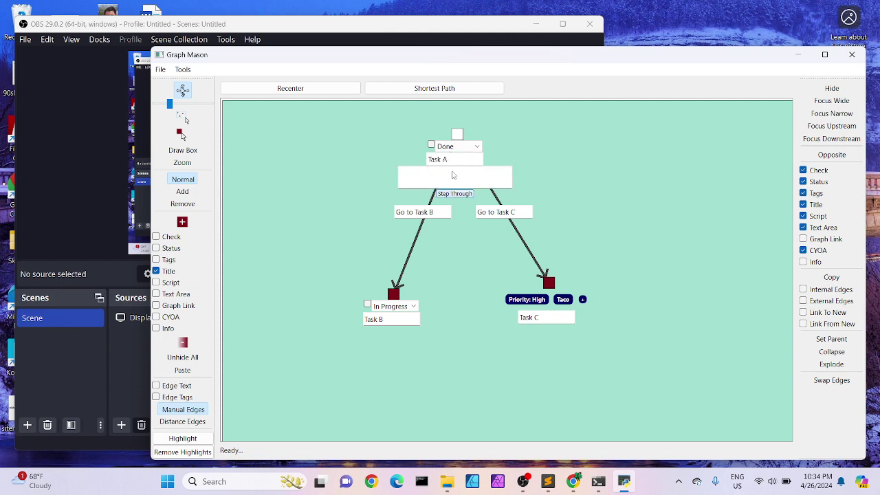
pyautogui.click(445, 178)
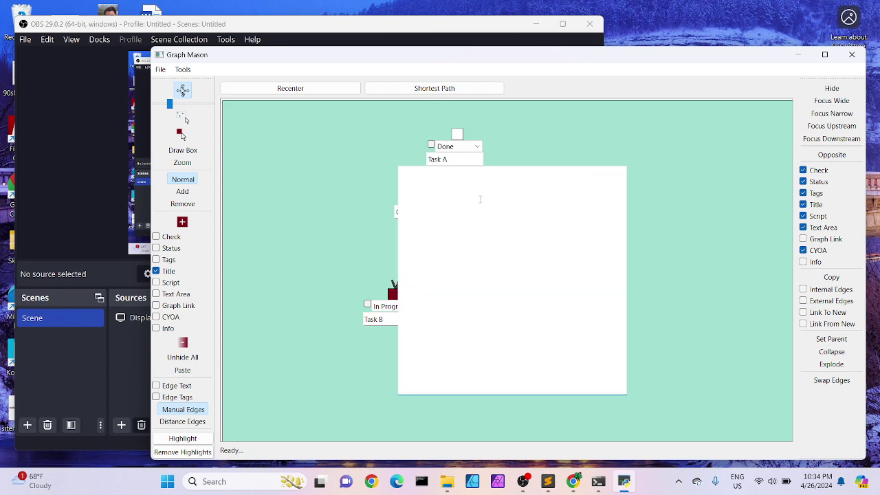
pyautogui.click(568, 152)
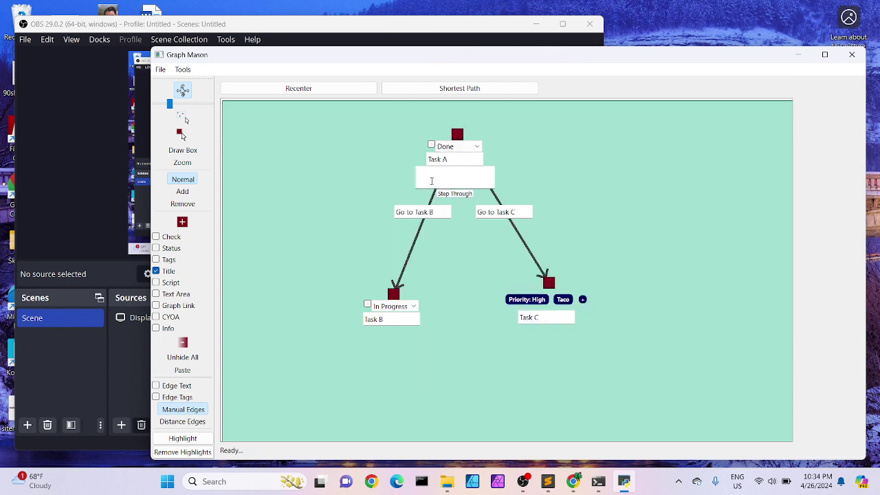
pyautogui.click(442, 172)
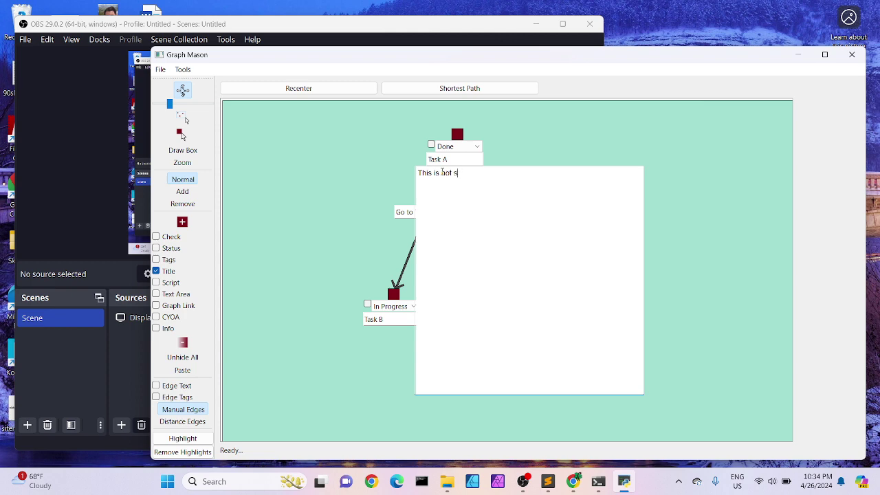
pyautogui.write('This is not such an important task but need')
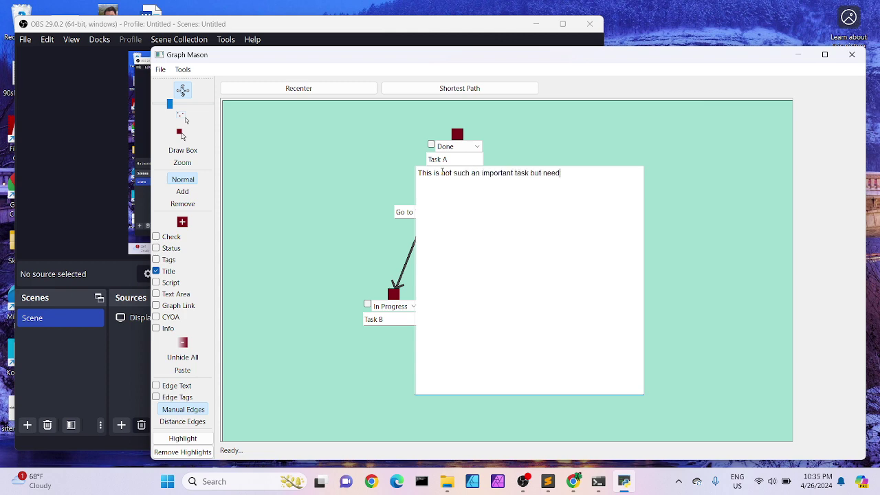
pyautogui.write('be done soon so that you ca')
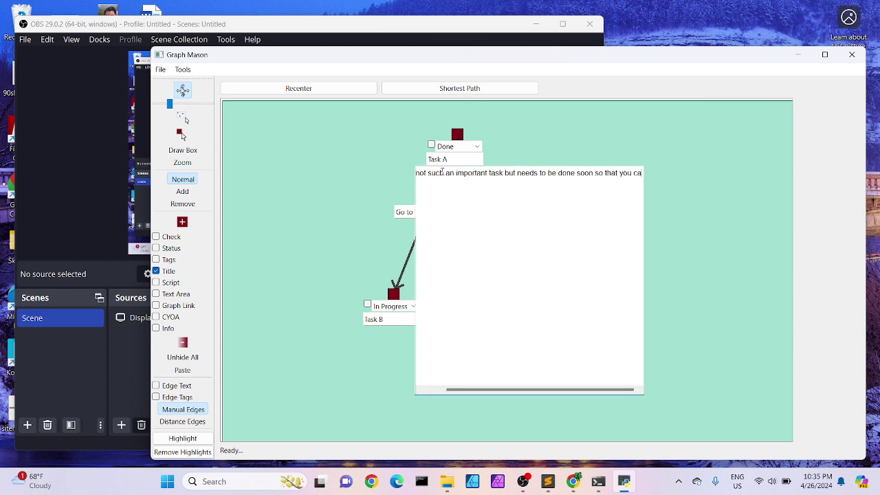
pyautogui.write('n do task C')
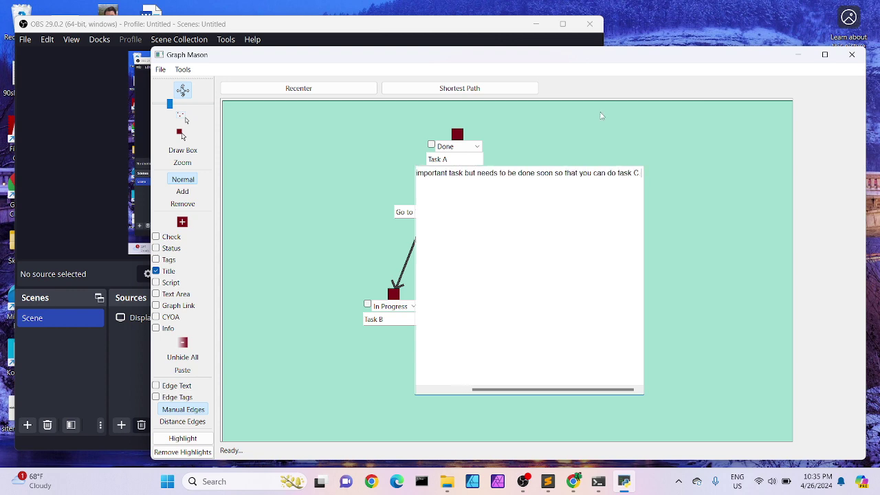
pyautogui.click(724, 173)
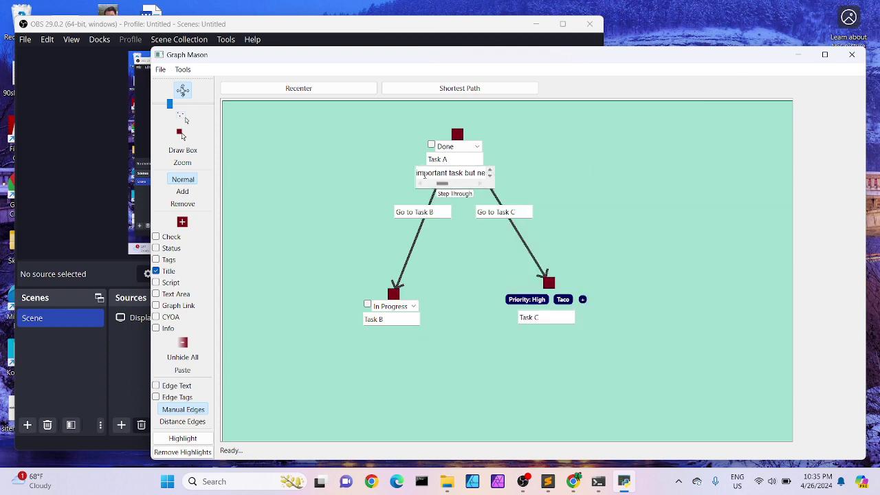
# Step: Insert a line break before "soon" in Task A's CYOA text and review the wrapped text
pyautogui.click(444, 179)
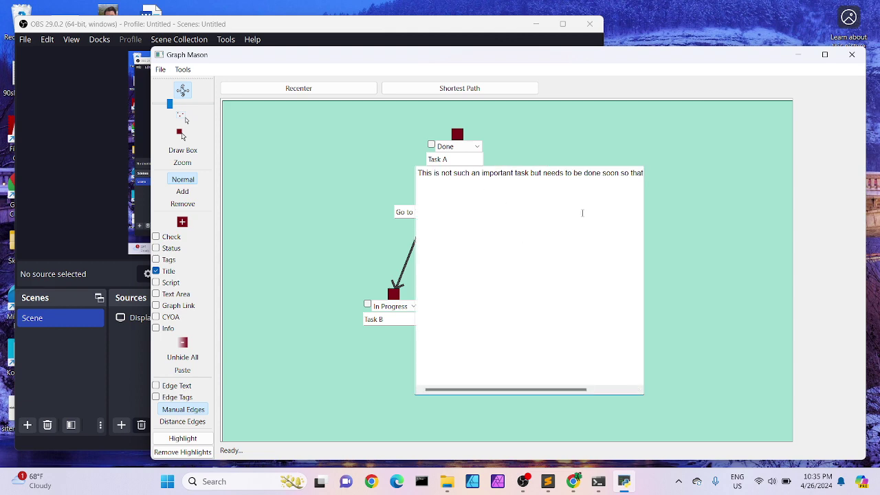
pyautogui.moveTo(554, 389); pyautogui.dragTo(473, 390)
pyautogui.click(603, 176)
pyautogui.press('Return')
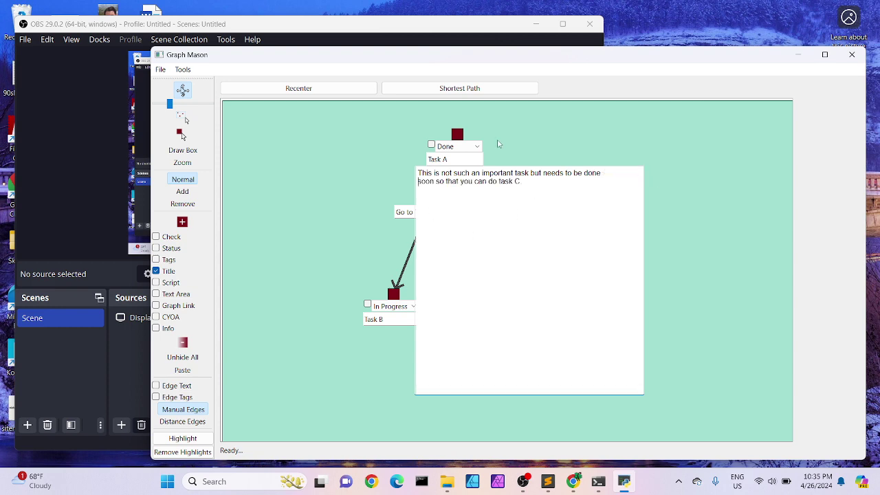
pyautogui.click(731, 240)
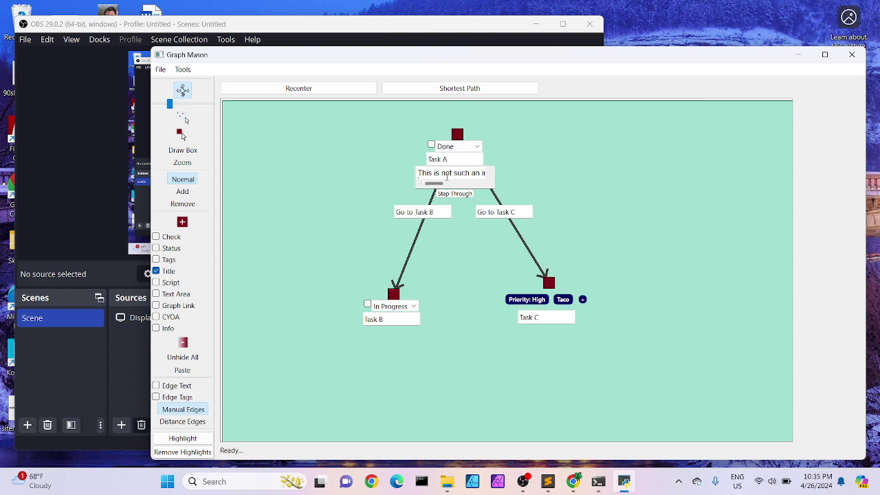
pyautogui.click(447, 176)
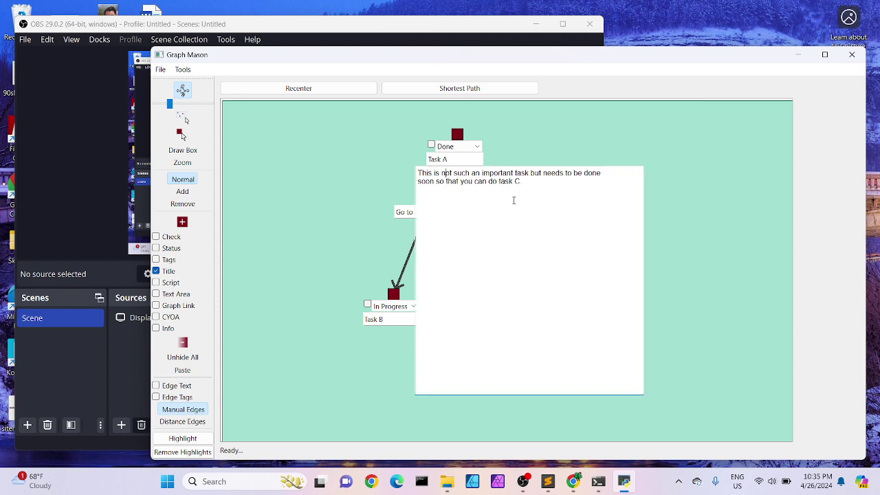
pyautogui.click(706, 230)
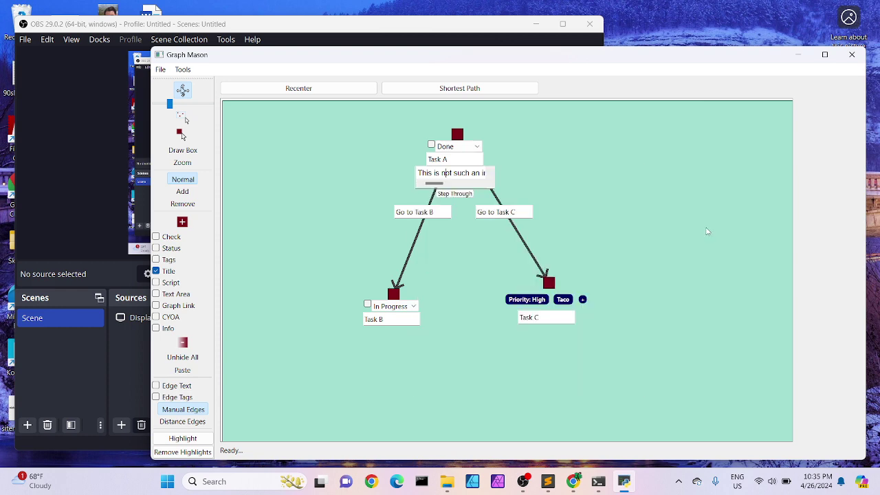
# Step: Step through from Task A to Task C and set Task C's status to In Progress
pyautogui.click(453, 193)
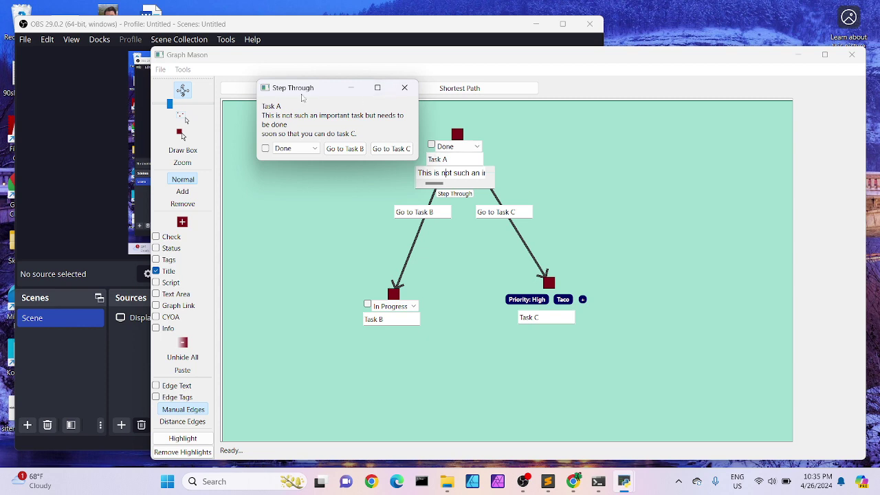
pyautogui.moveTo(292, 91); pyautogui.dragTo(242, 72)
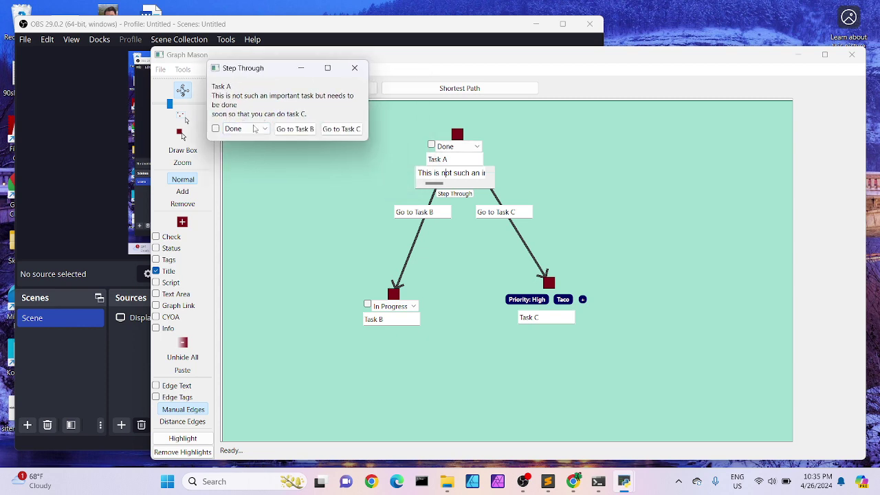
pyautogui.click(334, 129)
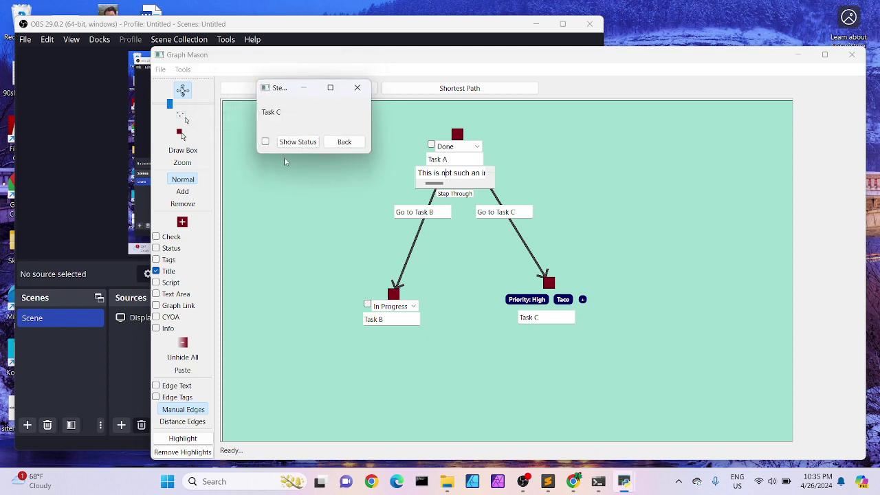
pyautogui.click(296, 141)
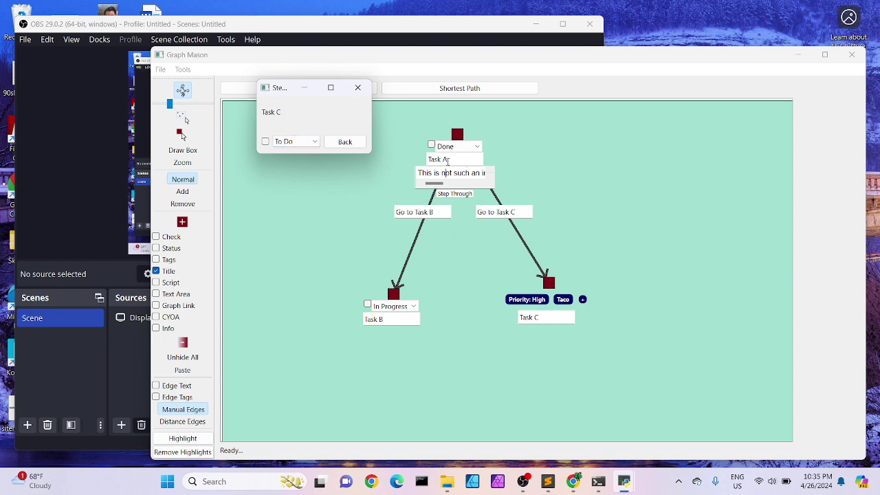
pyautogui.click(294, 141)
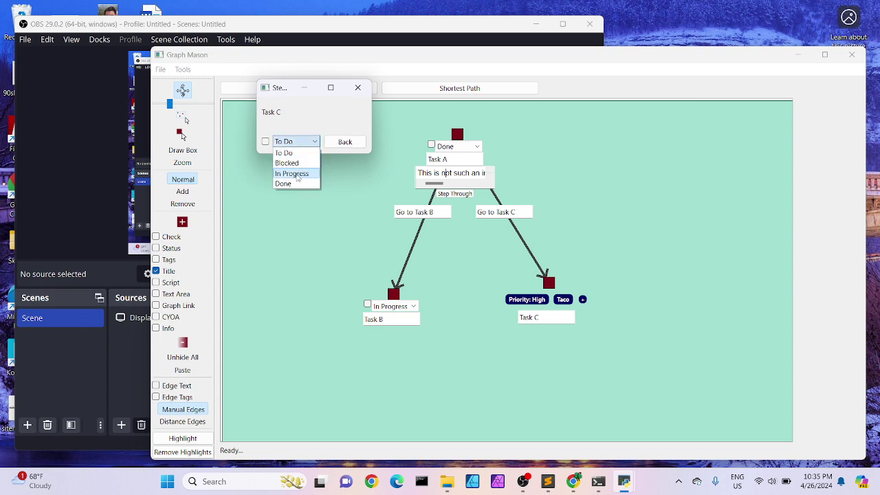
pyautogui.click(296, 175)
# Step: Go back to Task A in the step-through, mark its checkbox as checked and close the step-through window
pyautogui.click(344, 142)
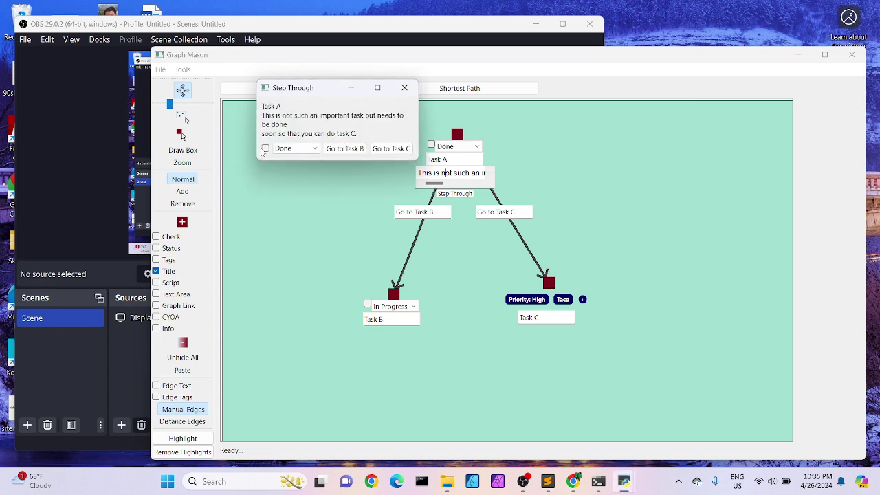
pyautogui.click(264, 149)
pyautogui.click(406, 89)
# Step: Move Task A farther up and to the right, and remove its edges to Task B and Task C
pyautogui.moveTo(463, 135); pyautogui.dragTo(479, 121)
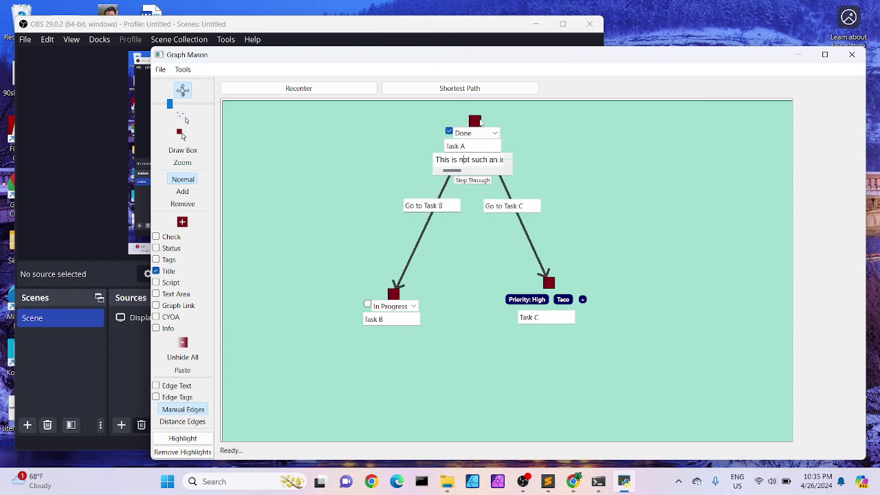
pyautogui.click(480, 121)
pyautogui.click(479, 122)
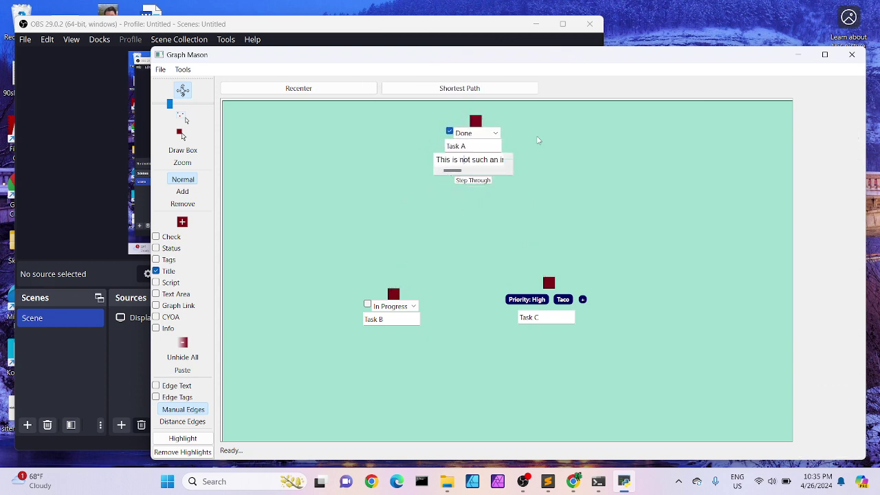
# Step: Reconnect Task A to Task B and Task C with edges, and hide Task A's checkbox and status
pyautogui.click(480, 122)
pyautogui.click(398, 299)
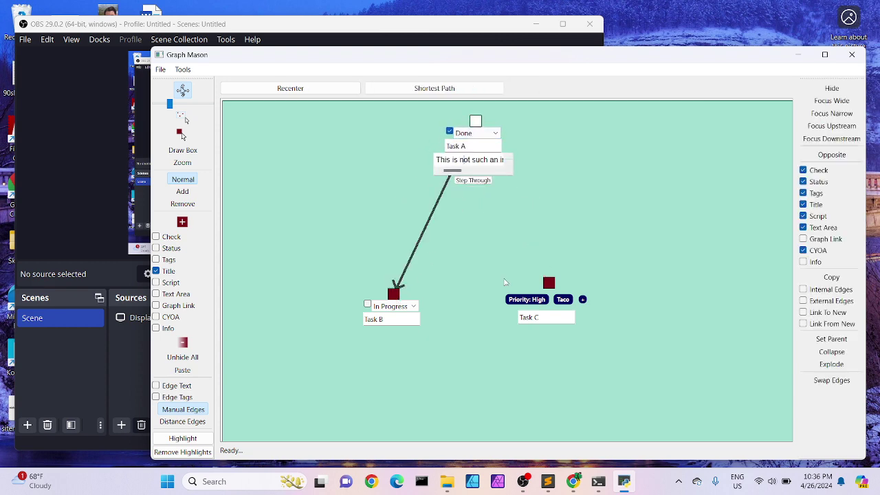
pyautogui.click(547, 284)
pyautogui.click(803, 171)
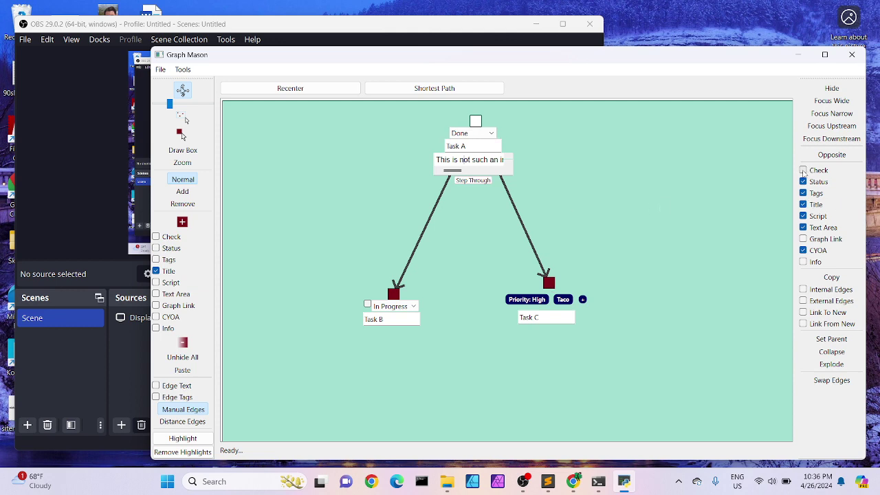
pyautogui.click(803, 182)
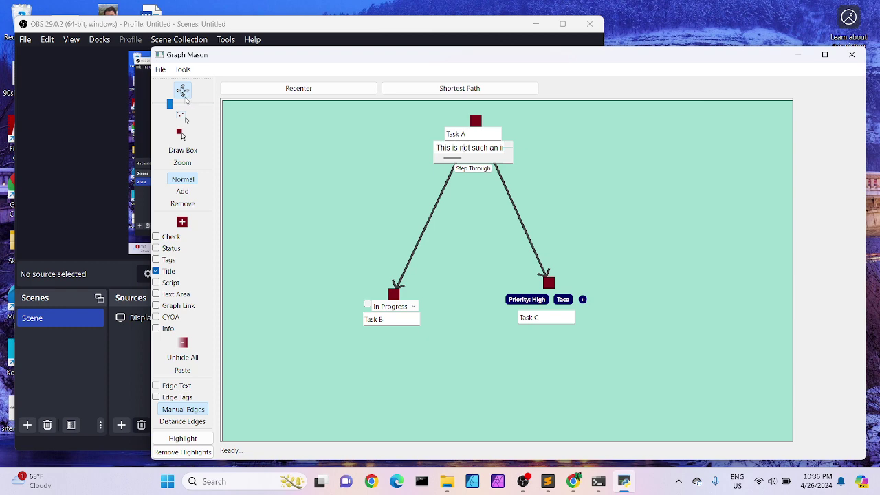
# Step: Try panning the canvas at slower and faster pan speeds, recenter the graph and restore the slower speed
pyautogui.moveTo(355, 199); pyautogui.dragTo(325, 329)
pyautogui.moveTo(336, 291); pyautogui.dragTo(327, 235)
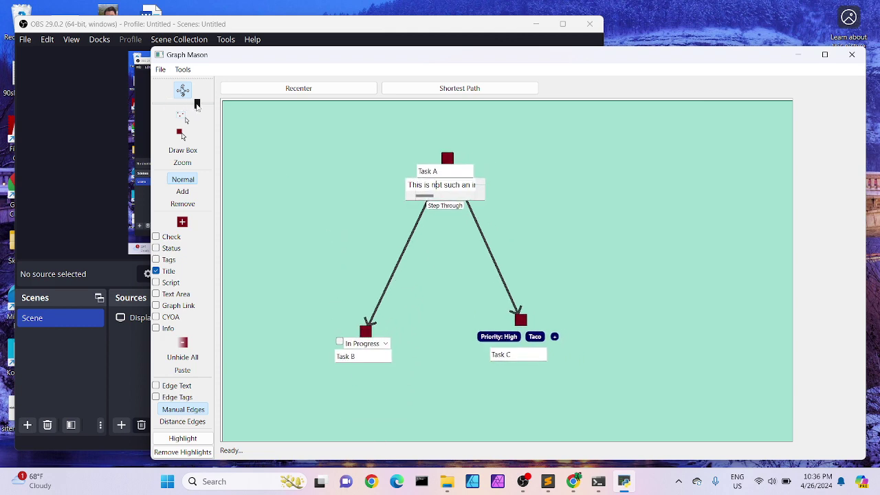
pyautogui.moveTo(555, 163); pyautogui.dragTo(543, 216)
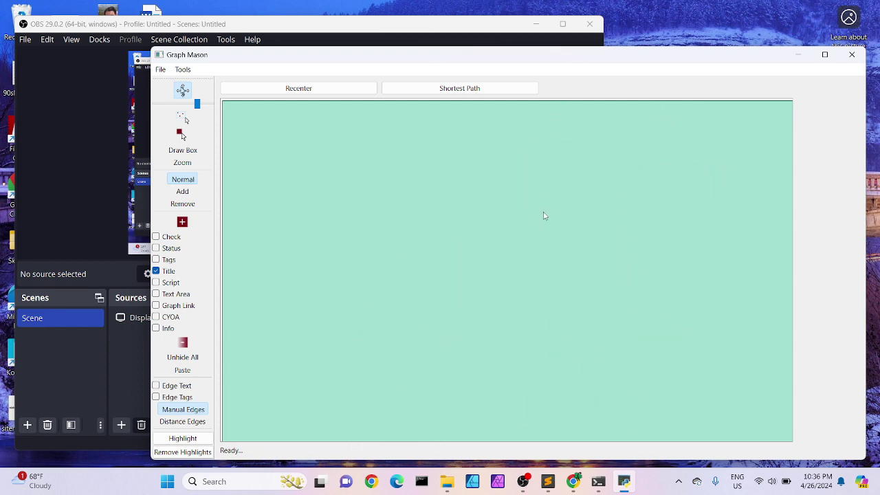
pyautogui.click(334, 90)
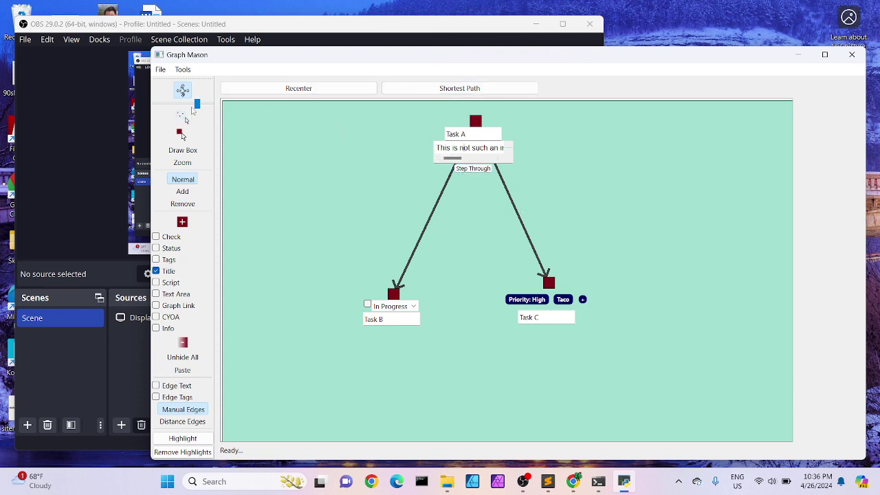
pyautogui.moveTo(196, 104); pyautogui.dragTo(173, 112)
# Step: Select the Task A, Task B and Task C nodes together with a selection box and clear the selection
pyautogui.click(182, 118)
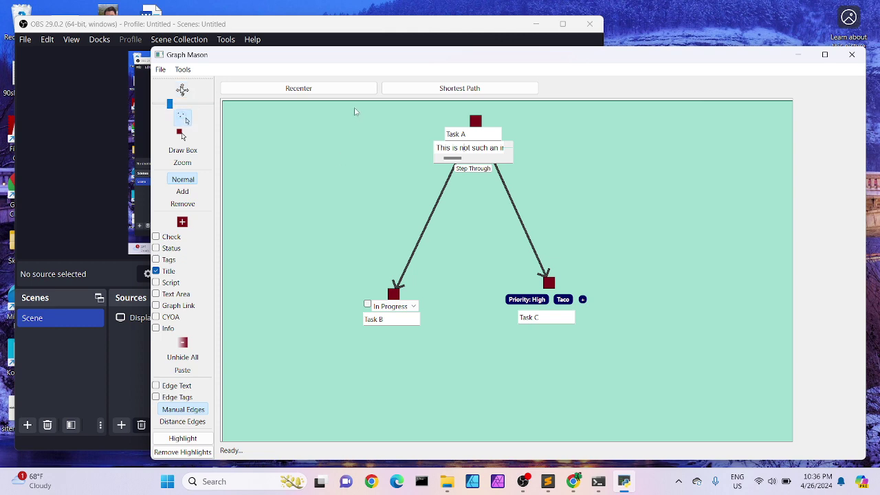
pyautogui.moveTo(355, 112); pyautogui.dragTo(646, 390)
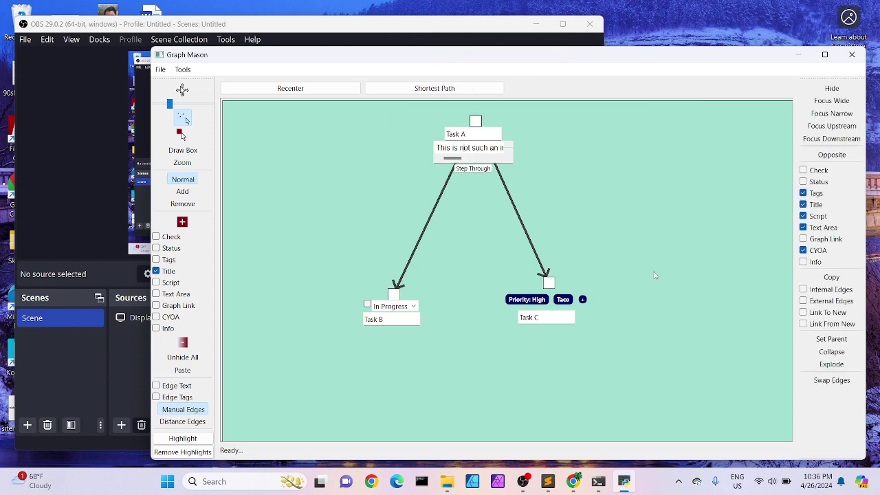
pyautogui.click(668, 241)
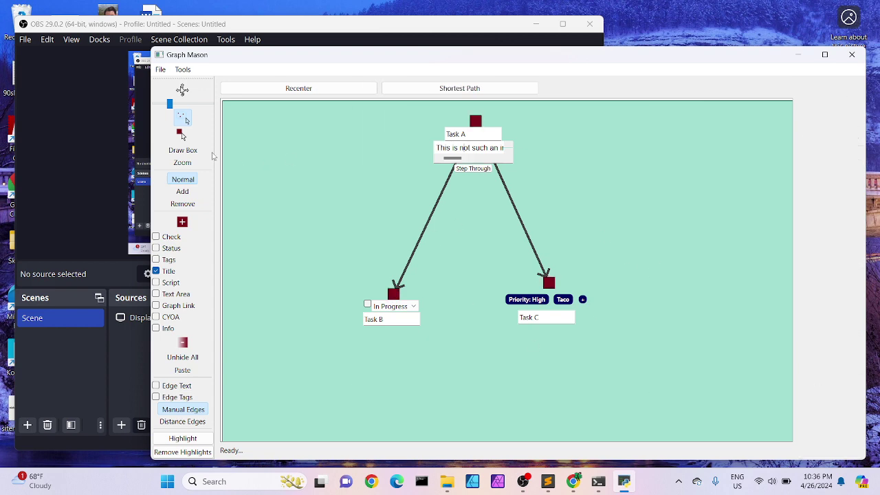
# Step: Add two separate nodes with title fields on either side of the graph, and link the left one to a new node beside Task C
pyautogui.click(183, 136)
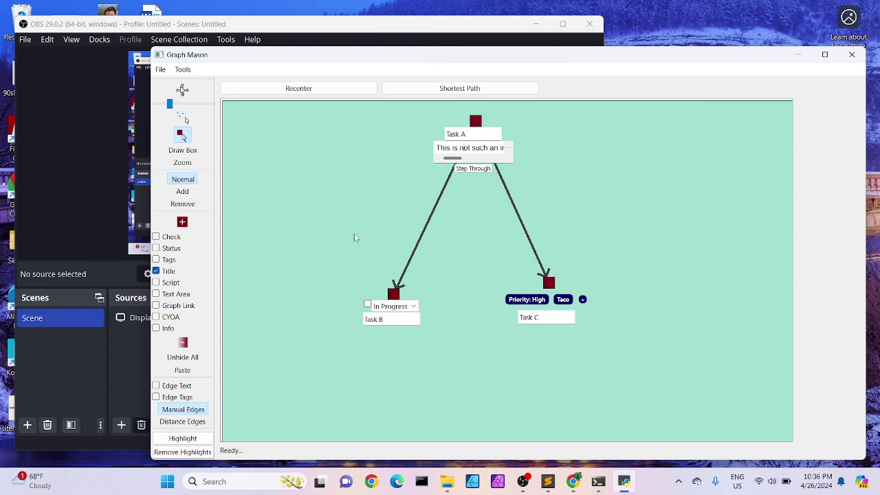
pyautogui.click(610, 244)
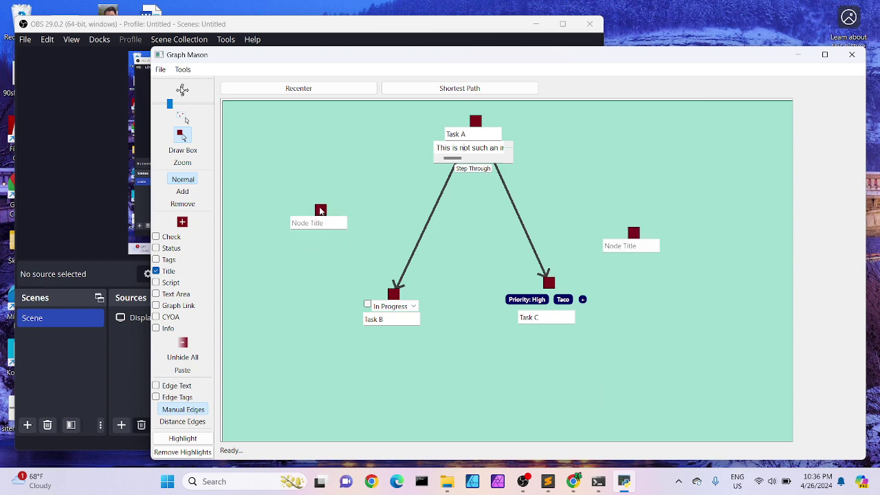
pyautogui.click(320, 210)
pyautogui.click(514, 279)
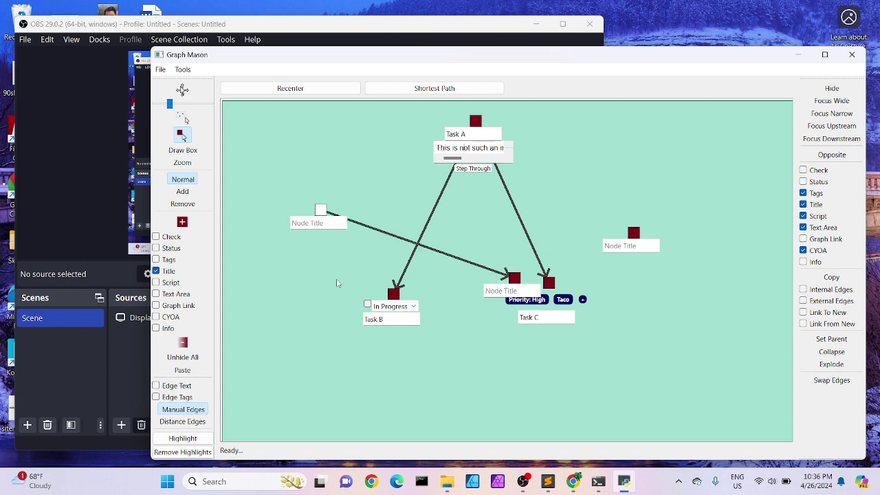
# Step: Move the linked node beside Task C below the left node, and add a new parent node above the left one
pyautogui.moveTo(518, 284); pyautogui.dragTo(297, 366)
pyautogui.hotkey('shift', 'Tab')
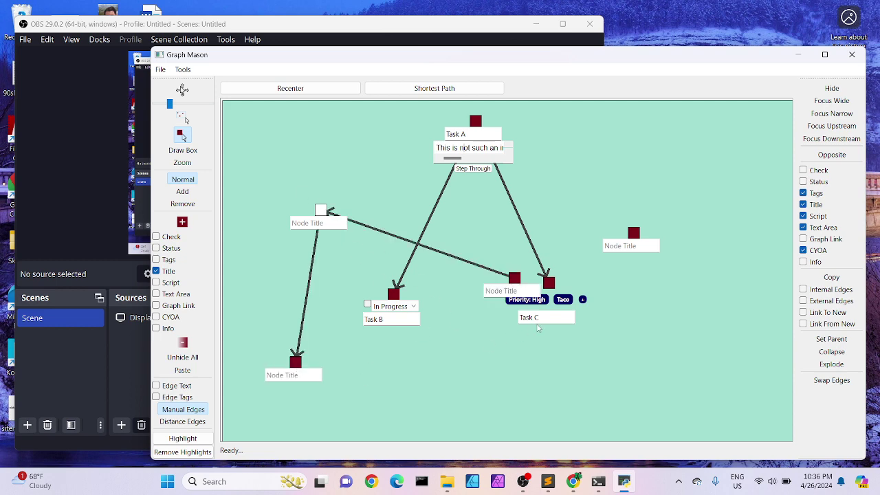
pyautogui.moveTo(517, 279); pyautogui.dragTo(315, 135)
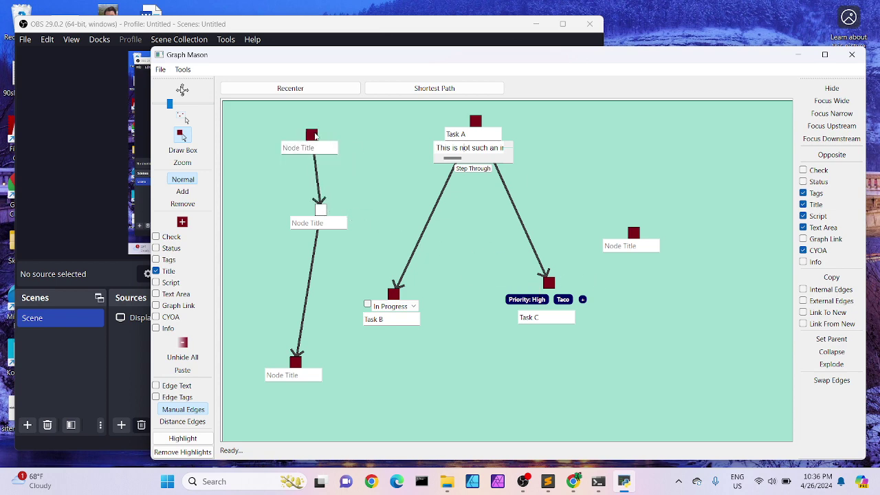
pyautogui.click(380, 258)
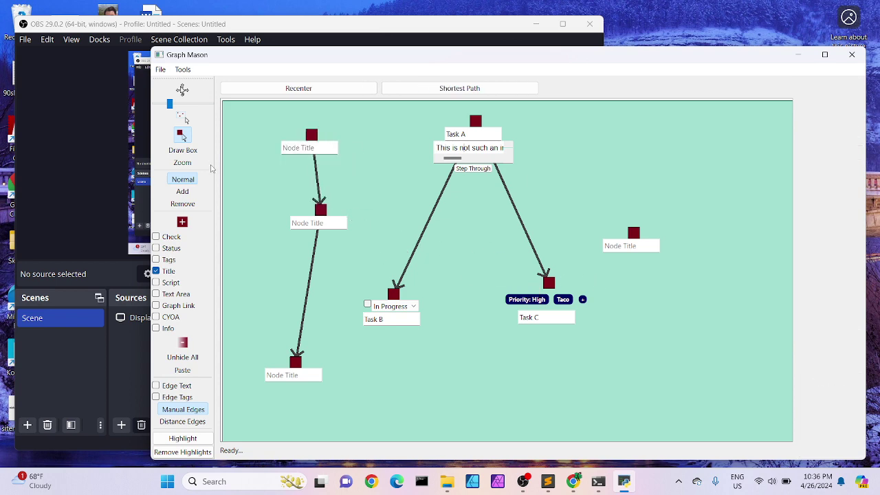
# Step: Draw a box around the three linked nodes and label its upper-left corner with a node titled "This is from when I was showing hotkeys"
pyautogui.click(198, 158)
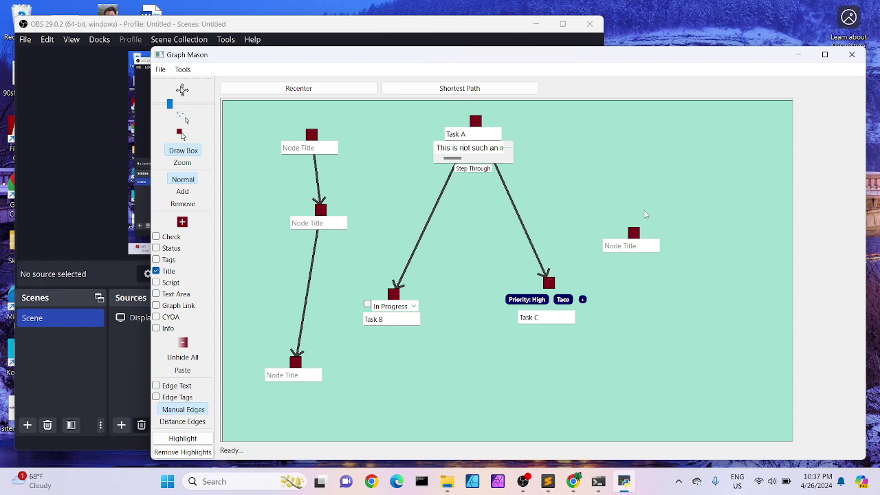
pyautogui.moveTo(239, 112)
pyautogui.mouseDown()
pyautogui.moveTo(344, 310)
pyautogui.moveTo(343, 400)
pyautogui.moveTo(365, 411)
pyautogui.mouseUp()
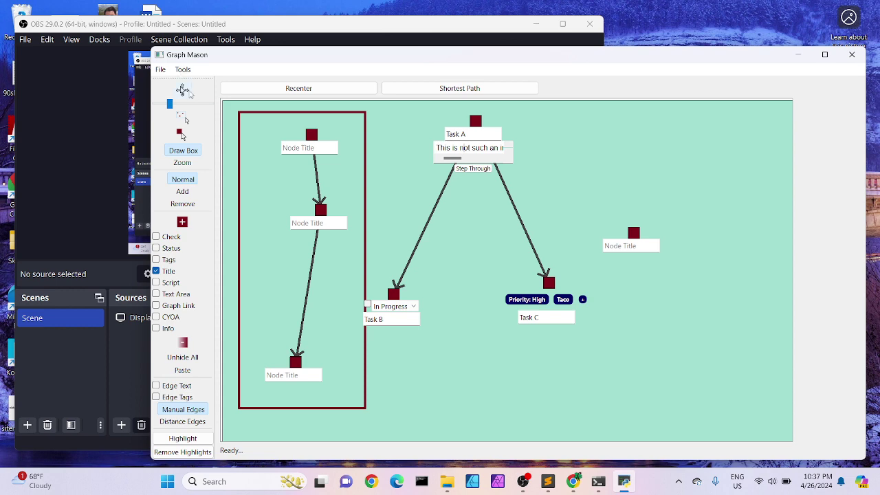
pyautogui.click(182, 90)
pyautogui.moveTo(359, 162)
pyautogui.mouseDown()
pyautogui.moveTo(386, 210)
pyautogui.moveTo(457, 213)
pyautogui.mouseUp()
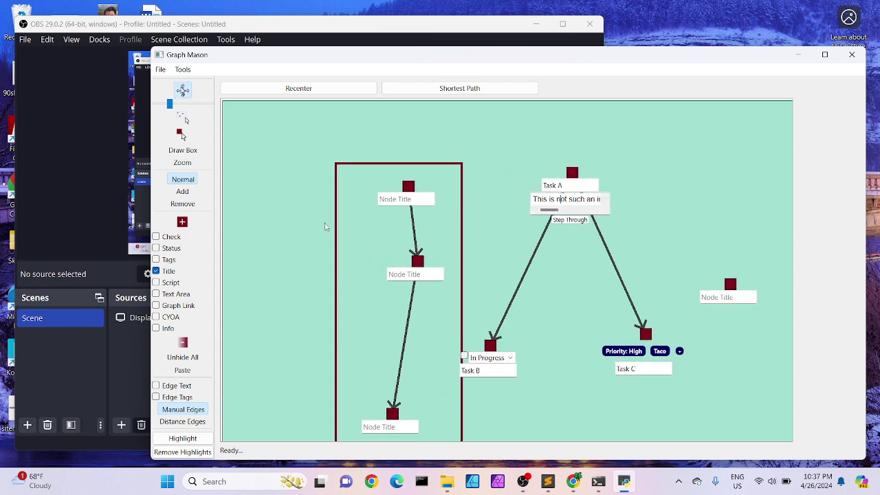
pyautogui.click(182, 136)
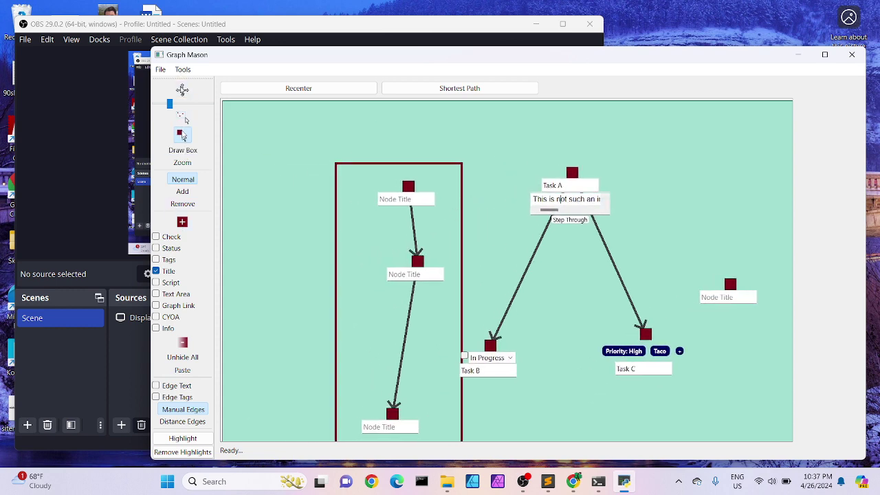
pyautogui.click(337, 168)
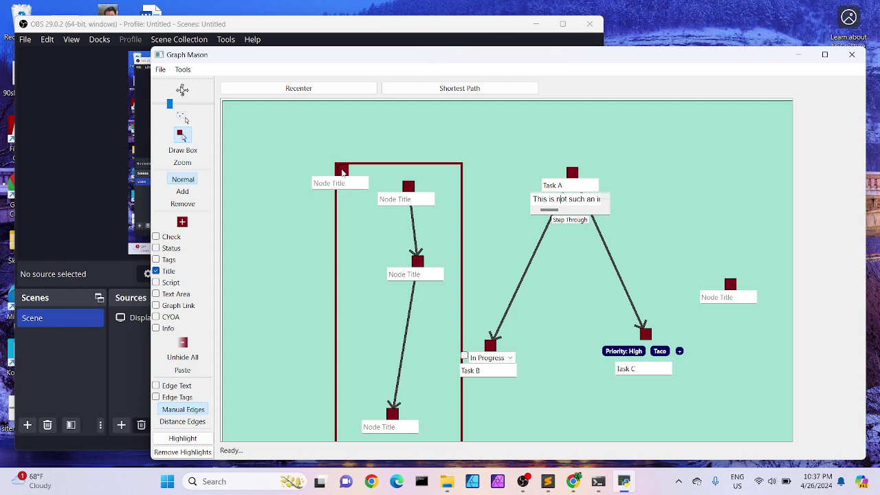
pyautogui.moveTo(342, 172); pyautogui.dragTo(338, 169)
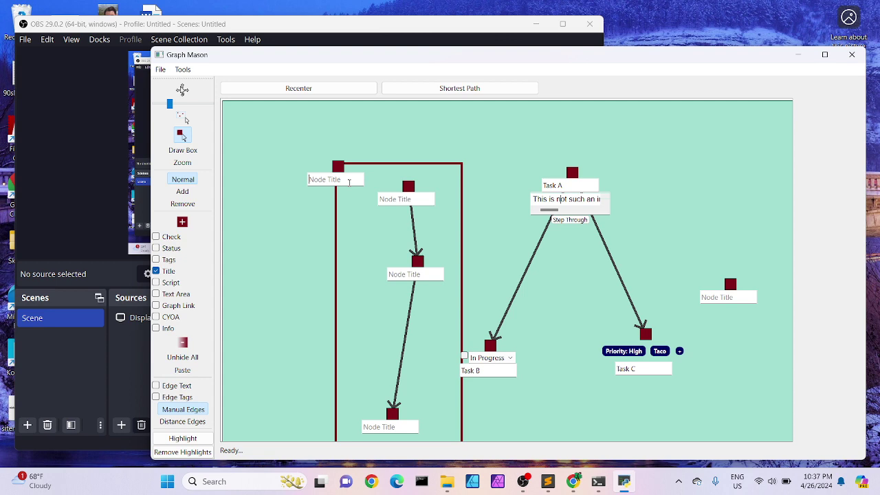
pyautogui.write('This is from when I w')
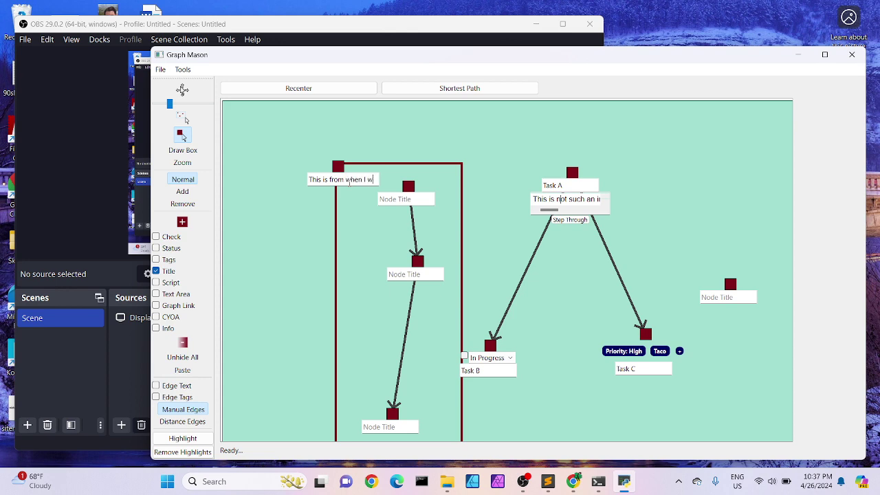
pyautogui.write('as showing hotkeys')
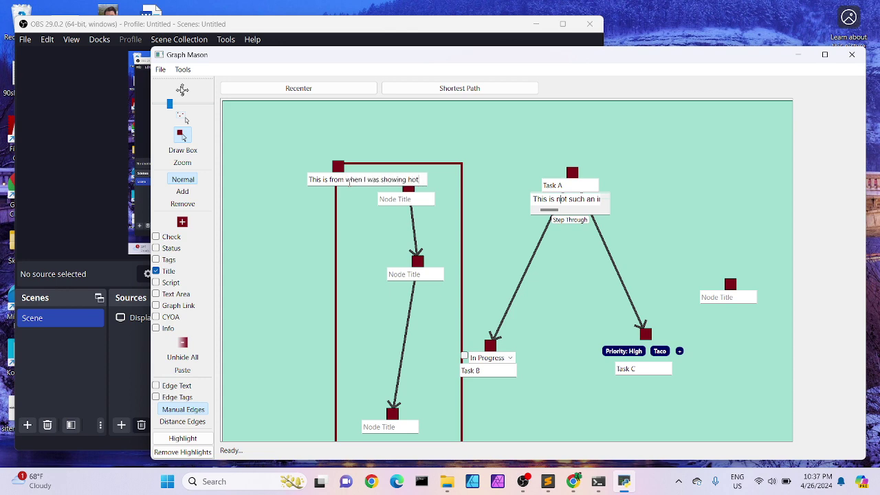
# Step: Move the top and middle nodes of the boxed chain lower inside the box
pyautogui.click(409, 190)
pyautogui.moveTo(409, 195); pyautogui.dragTo(412, 217)
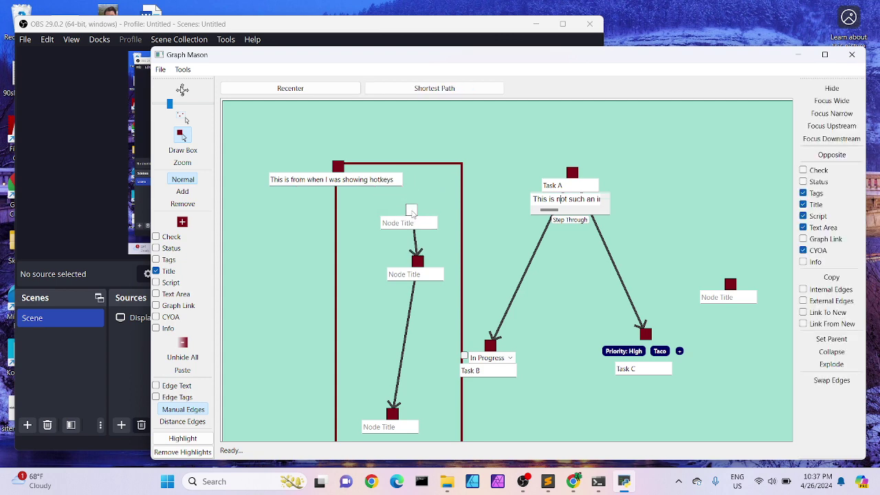
pyautogui.moveTo(417, 262); pyautogui.dragTo(402, 296)
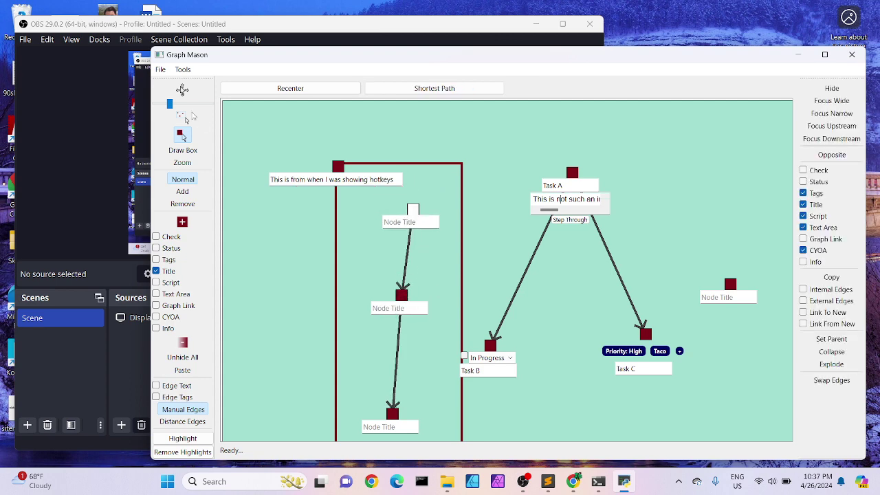
# Step: Move the Task B node up and slightly right, closer to Task A and Task C
pyautogui.click(183, 90)
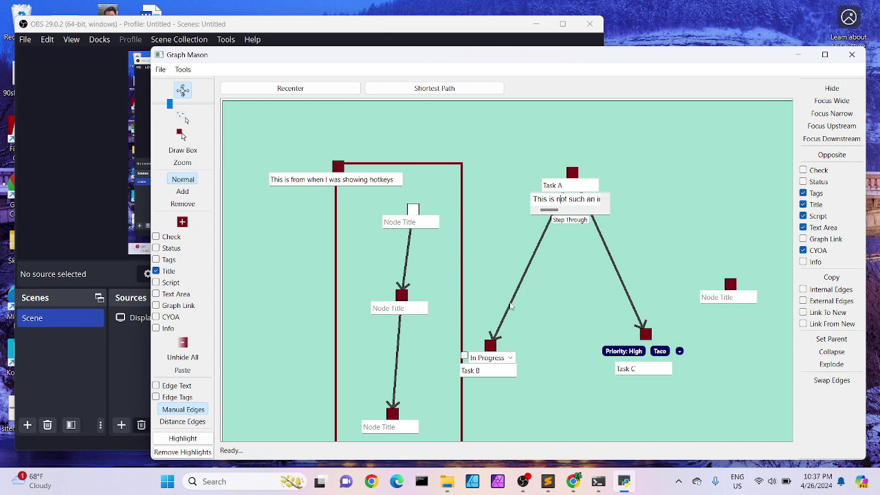
pyautogui.moveTo(563, 316); pyautogui.dragTo(429, 294)
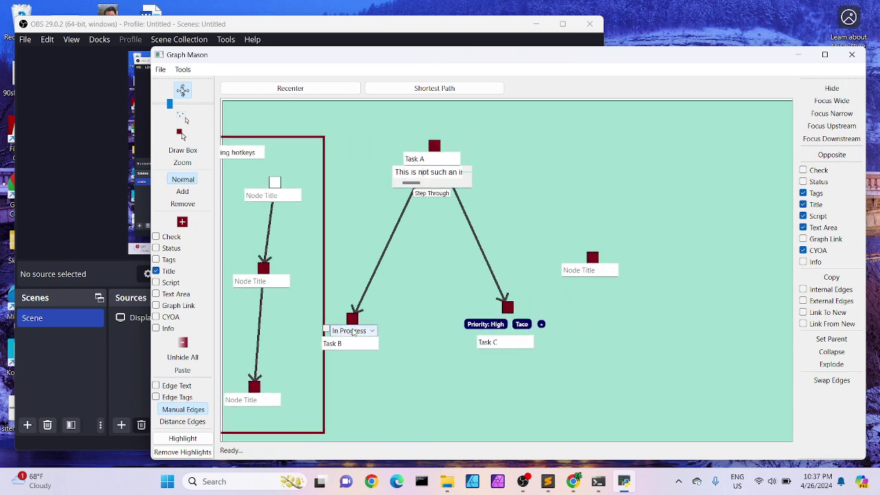
pyautogui.moveTo(353, 331); pyautogui.dragTo(387, 304)
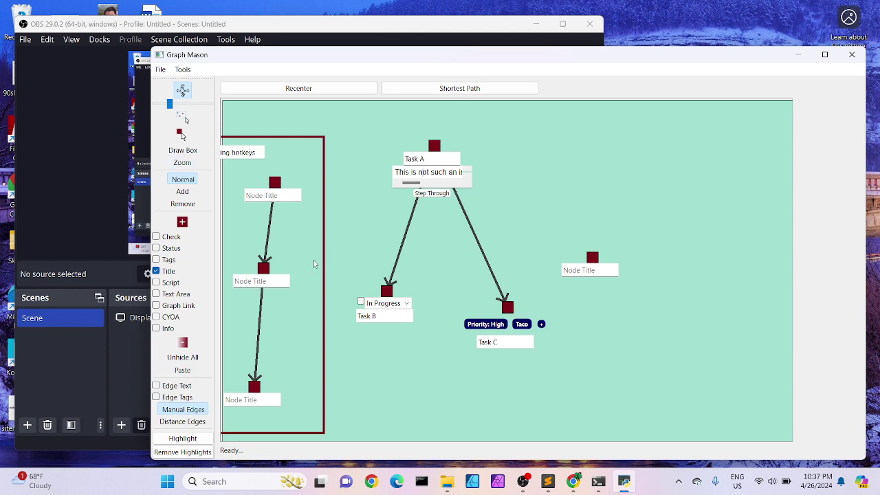
pyautogui.moveTo(313, 263); pyautogui.dragTo(379, 261)
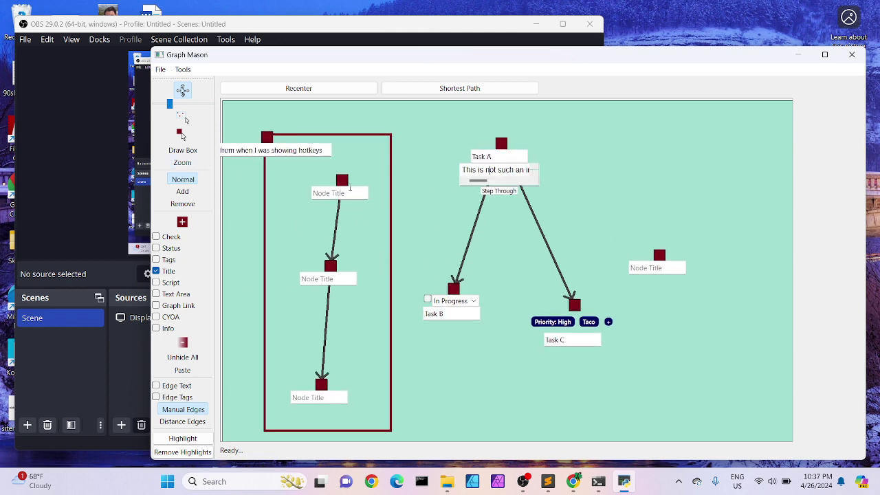
# Step: Shrink the three chained nodes in the box with Zoom and move them closer together
pyautogui.click(184, 120)
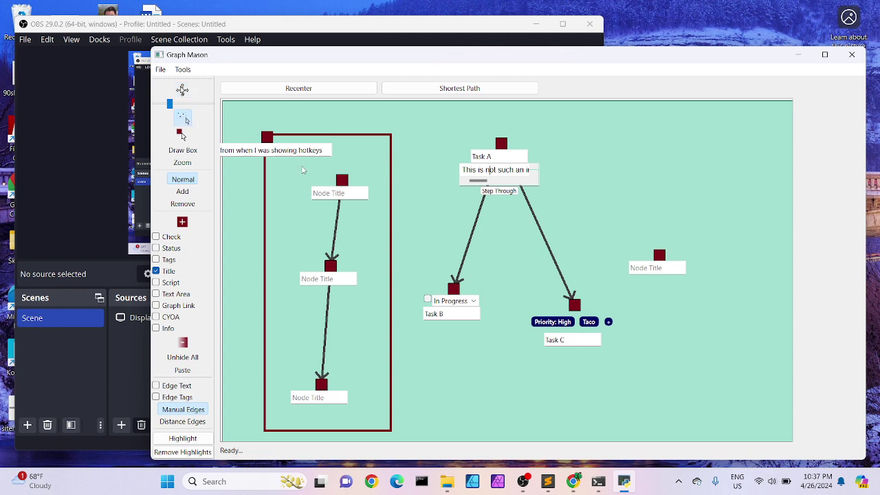
pyautogui.moveTo(302, 170); pyautogui.dragTo(358, 273)
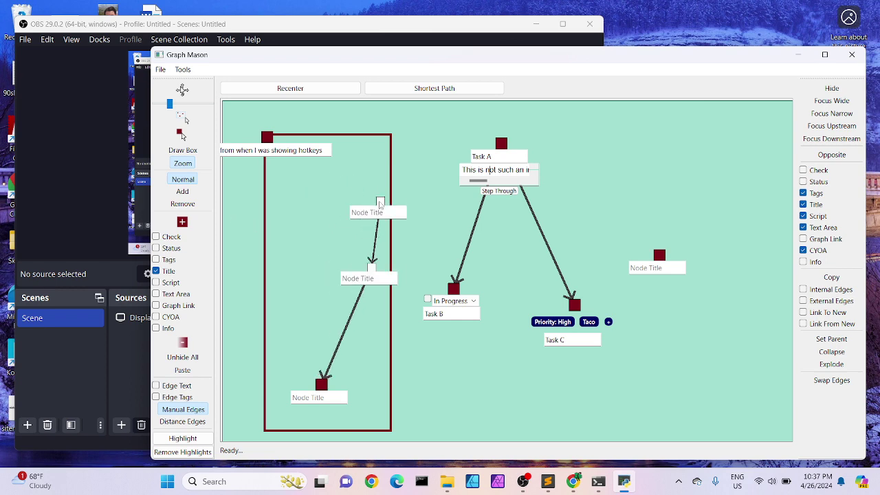
pyautogui.moveTo(380, 204); pyautogui.dragTo(338, 262)
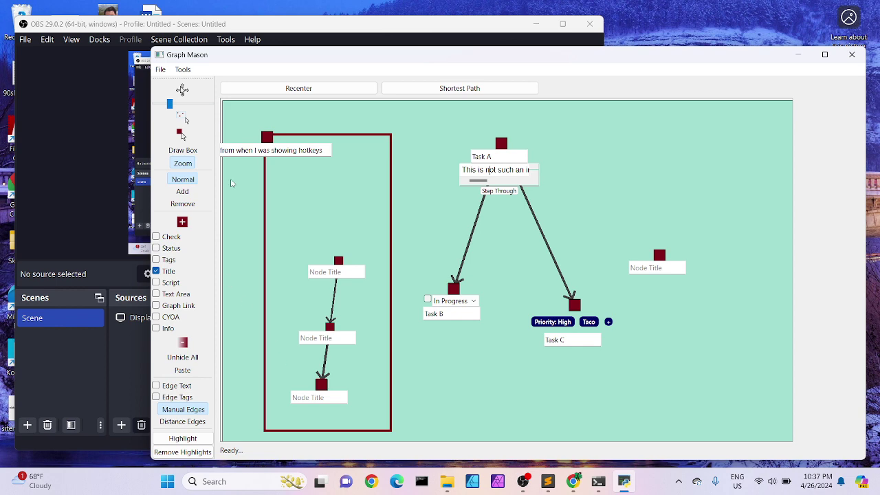
pyautogui.moveTo(331, 391); pyautogui.dragTo(309, 359)
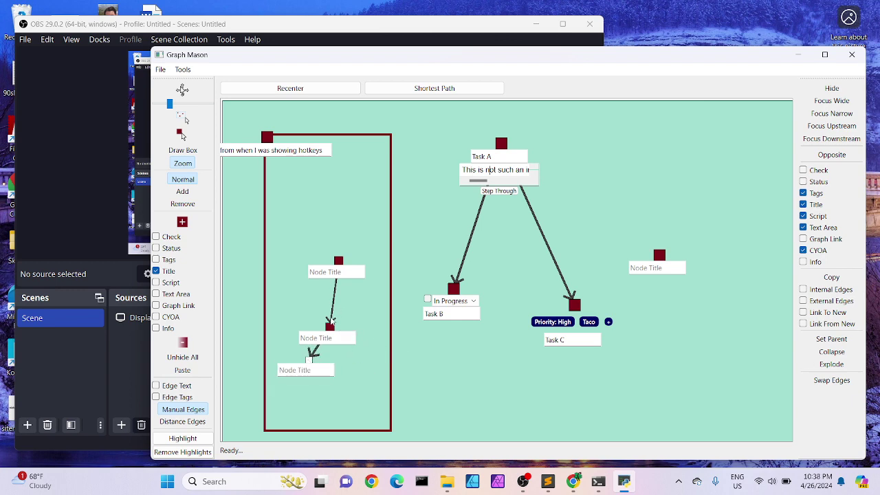
# Step: Add a second edge from the middle boxed node to the bottom one, and delete the duplicate edge
pyautogui.rightClick(333, 327)
pyautogui.click(354, 380)
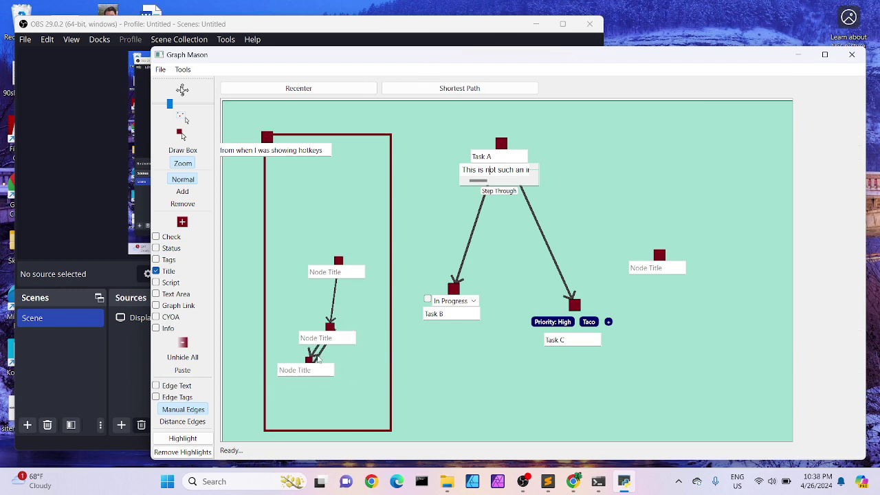
pyautogui.click(321, 354)
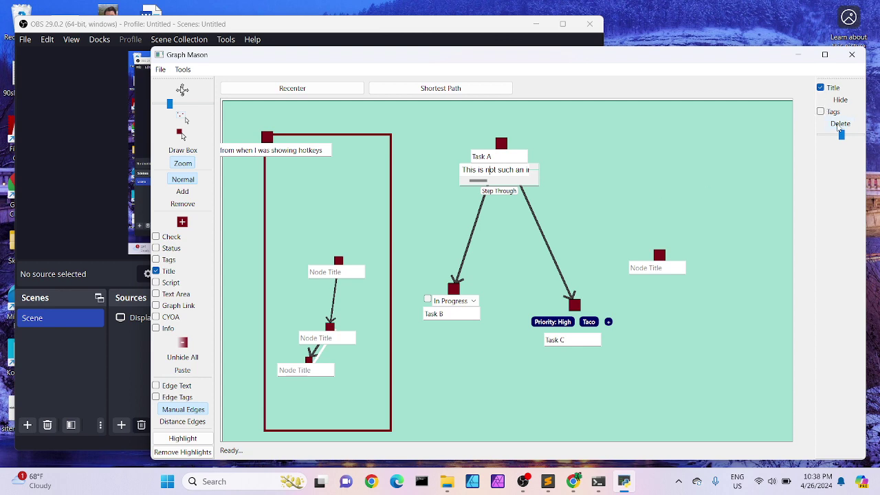
pyautogui.click(839, 129)
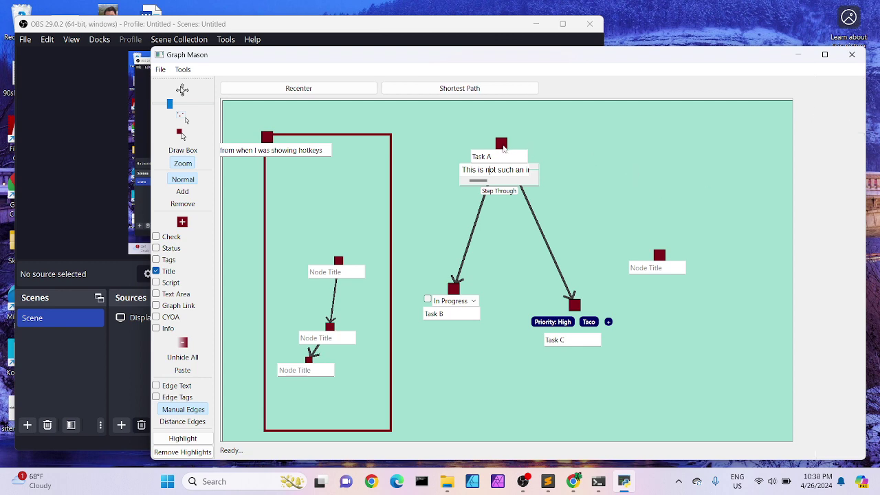
# Step: Shift Task A rightward, and place the separate untitled node up and right of Task C, linked with it in both directions
pyautogui.moveTo(503, 147); pyautogui.dragTo(537, 141)
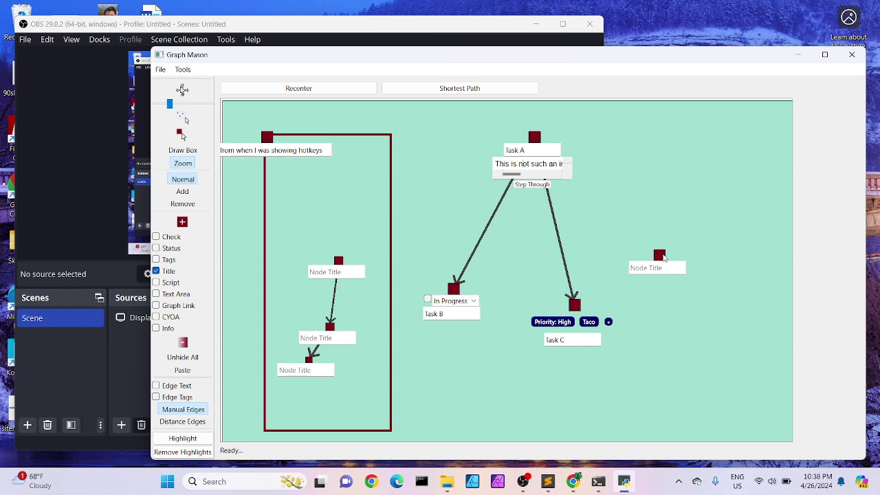
pyautogui.moveTo(664, 257); pyautogui.dragTo(698, 196)
pyautogui.click(580, 307)
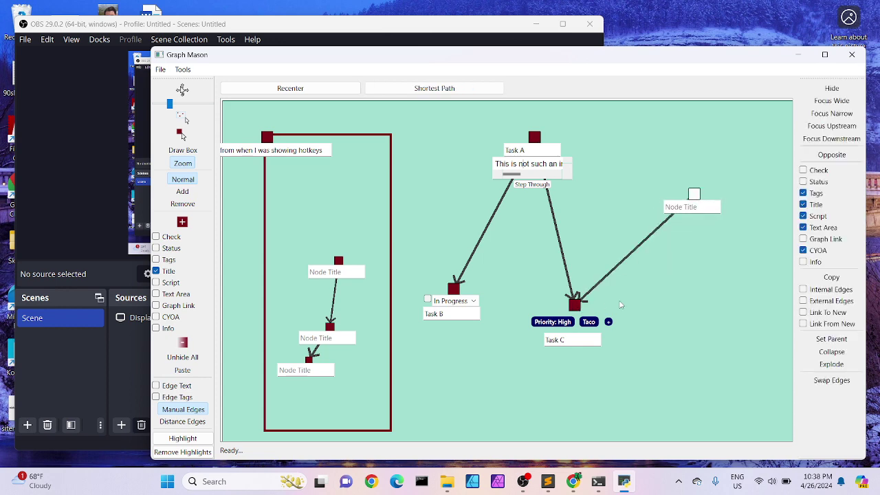
pyautogui.click(620, 304)
pyautogui.click(574, 306)
pyautogui.click(694, 196)
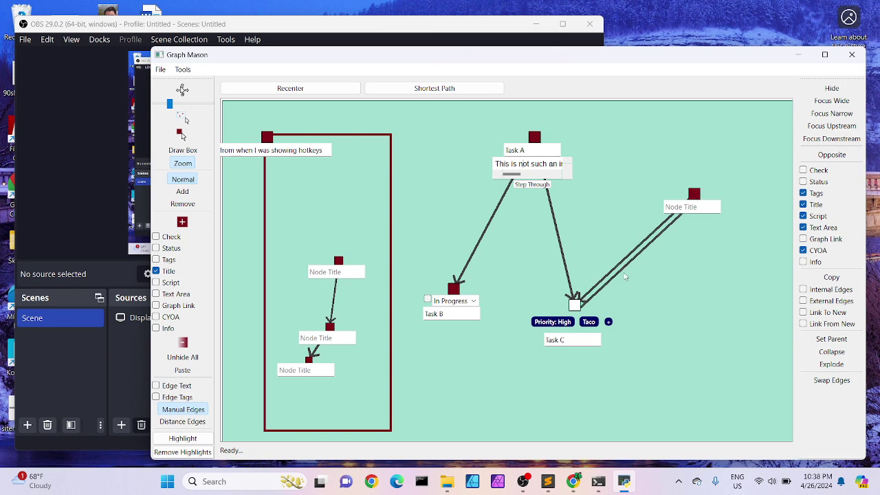
pyautogui.moveTo(695, 196); pyautogui.dragTo(722, 343)
pyautogui.moveTo(690, 384); pyautogui.dragTo(692, 239)
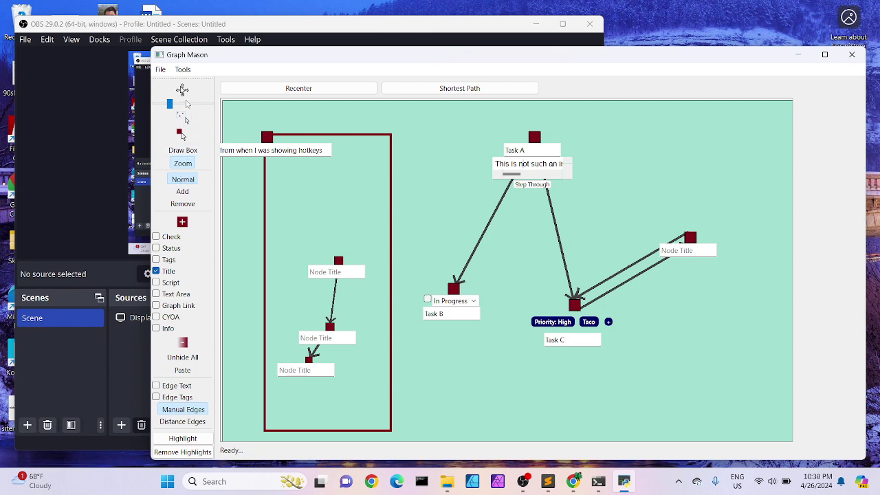
# Step: Use Add selection mode to select Task B, Task C, the top boxed node and the Task A–Task B edge together, and clear the selection
pyautogui.click(183, 89)
pyautogui.moveTo(436, 208); pyautogui.dragTo(445, 190)
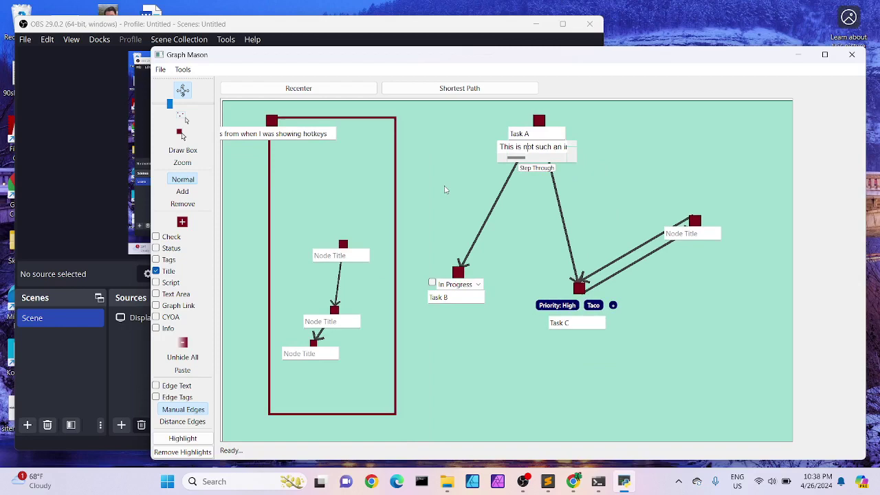
pyautogui.click(459, 274)
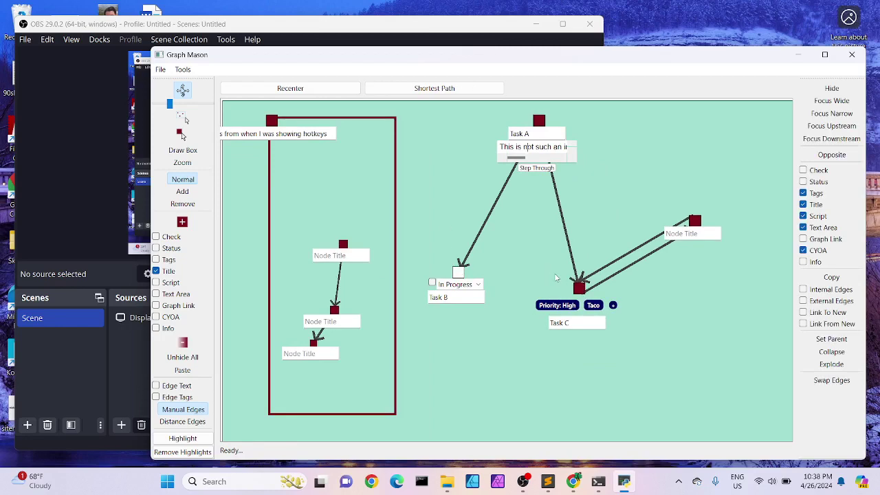
pyautogui.click(539, 252)
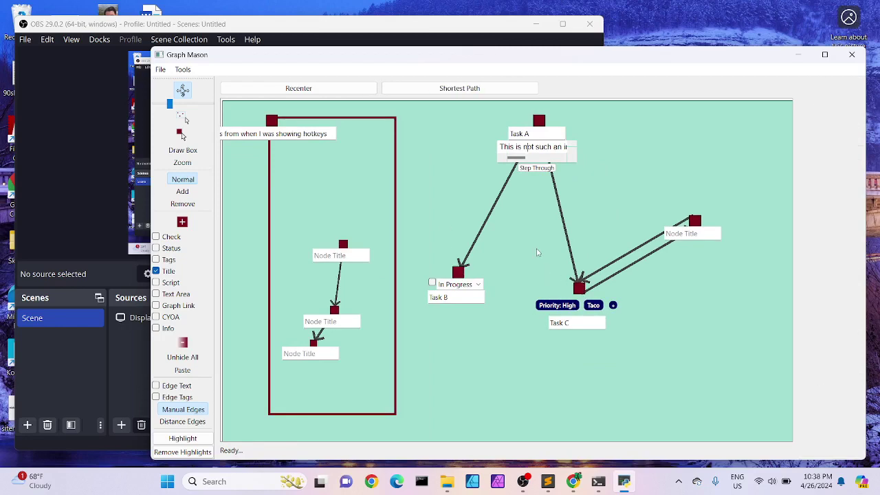
pyautogui.click(181, 192)
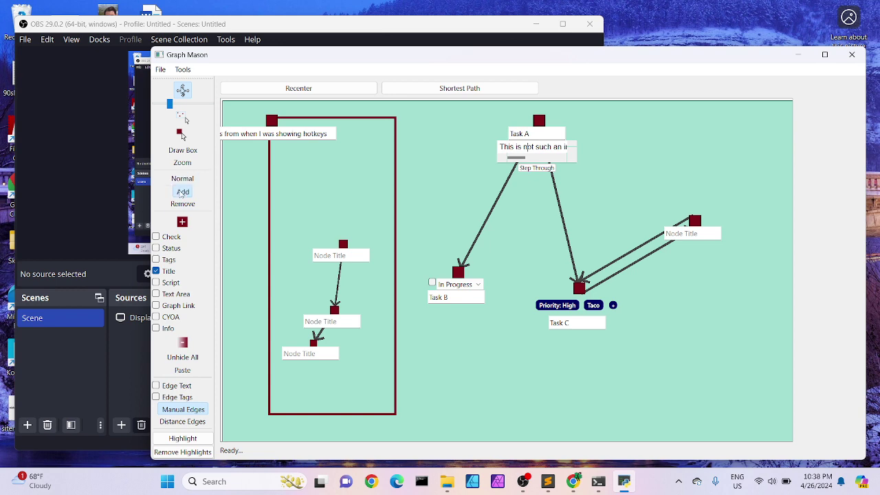
pyautogui.click(460, 275)
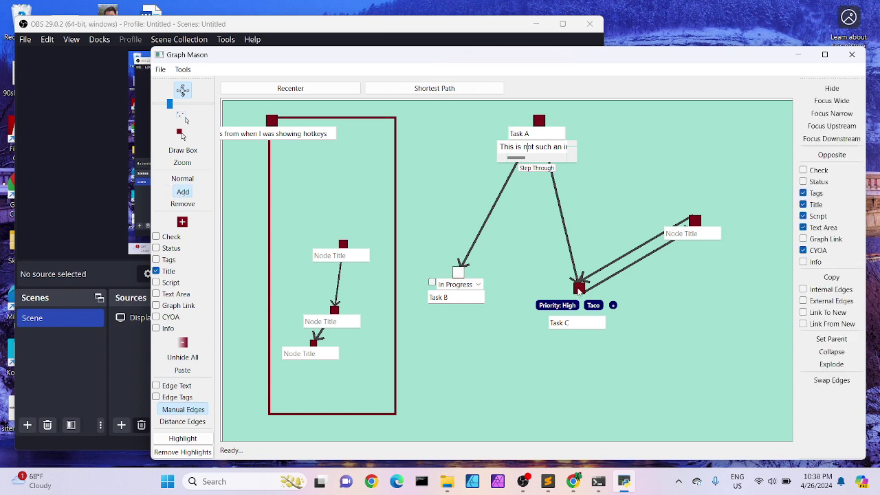
pyautogui.click(580, 287)
pyautogui.click(343, 248)
pyautogui.click(481, 234)
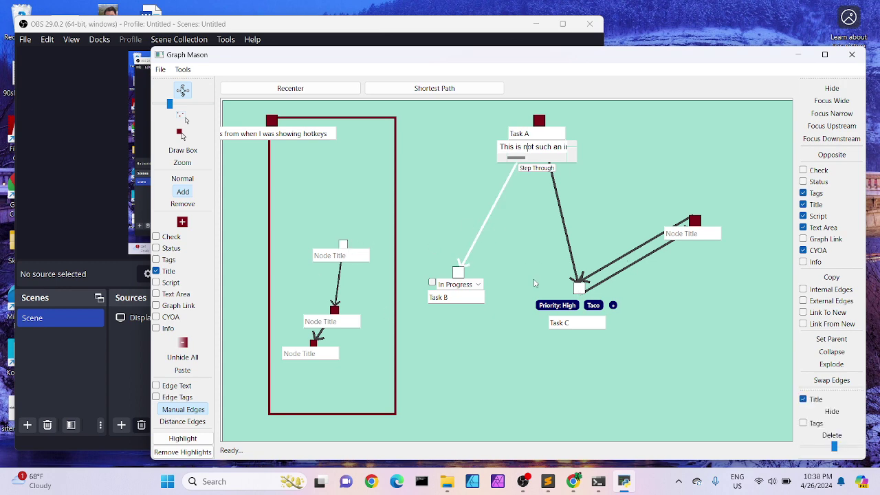
pyautogui.click(426, 236)
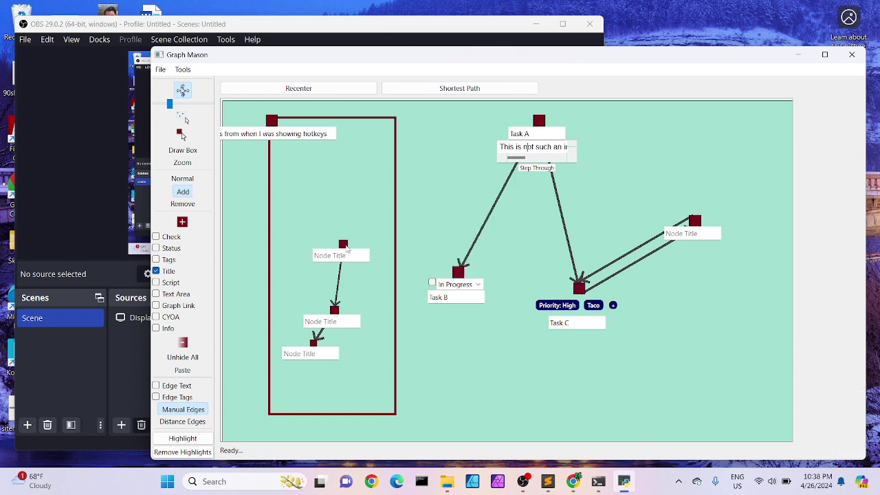
# Step: Select the top boxed node, the Task A–Task B edge, Task B and Task C, remove Task B using Remove mode, and clear the selection
pyautogui.click(344, 245)
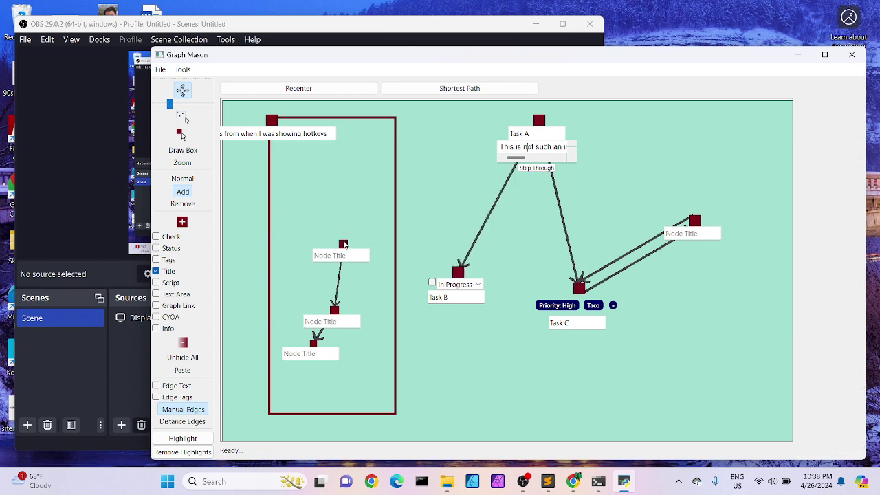
pyautogui.click(477, 239)
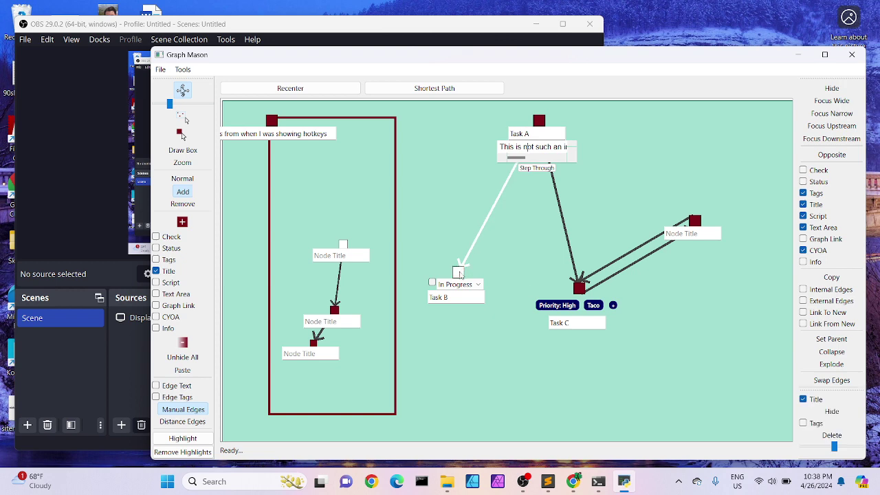
pyautogui.click(578, 287)
pyautogui.click(183, 206)
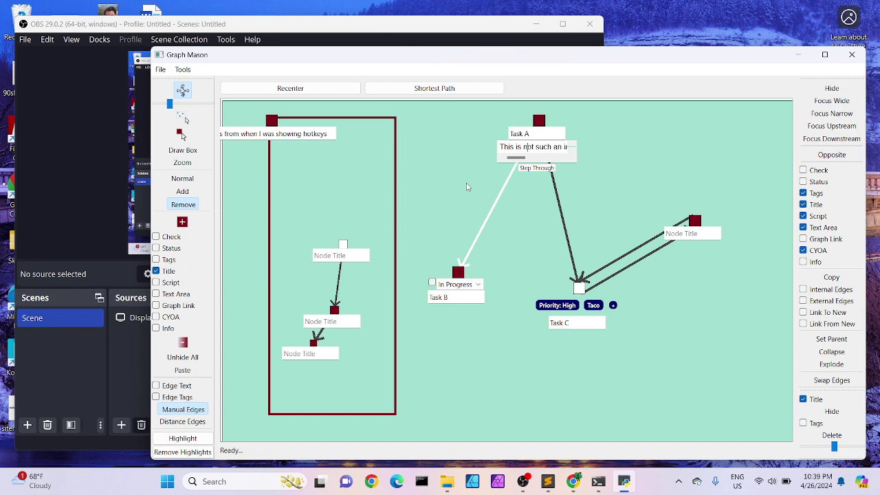
pyautogui.click(452, 202)
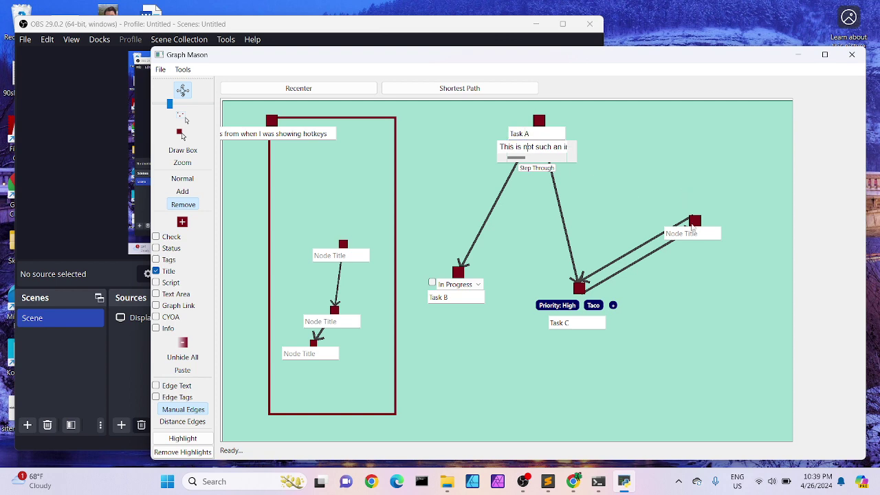
# Step: Move the untitled node linked with Task C up and leftward, and move Task C straight down
pyautogui.press('s')
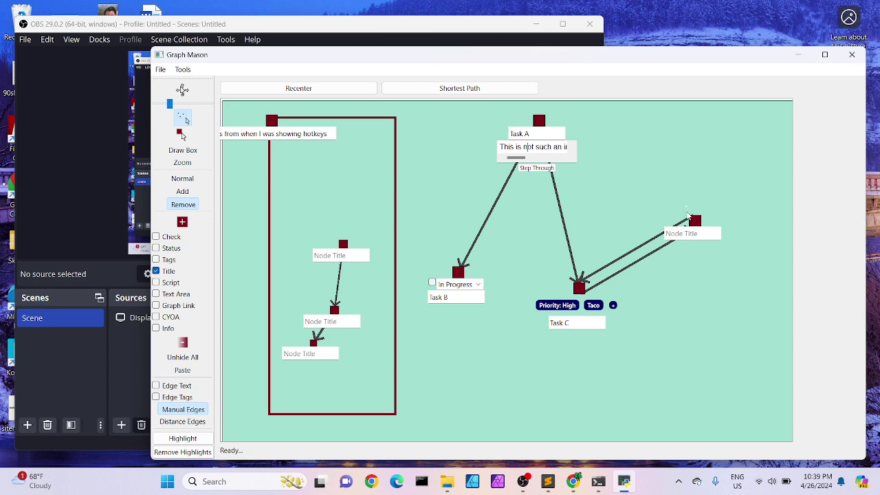
pyautogui.moveTo(695, 220); pyautogui.dragTo(661, 209)
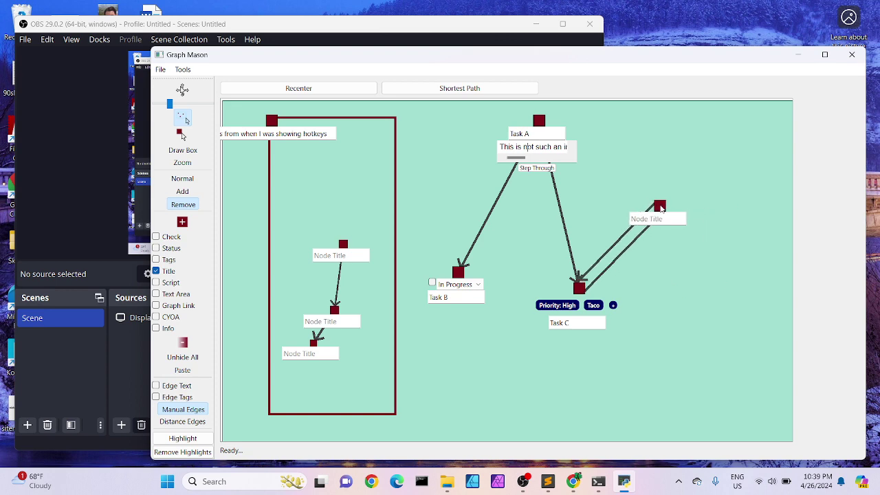
pyautogui.moveTo(636, 182); pyautogui.dragTo(719, 290)
pyautogui.moveTo(582, 294); pyautogui.dragTo(581, 347)
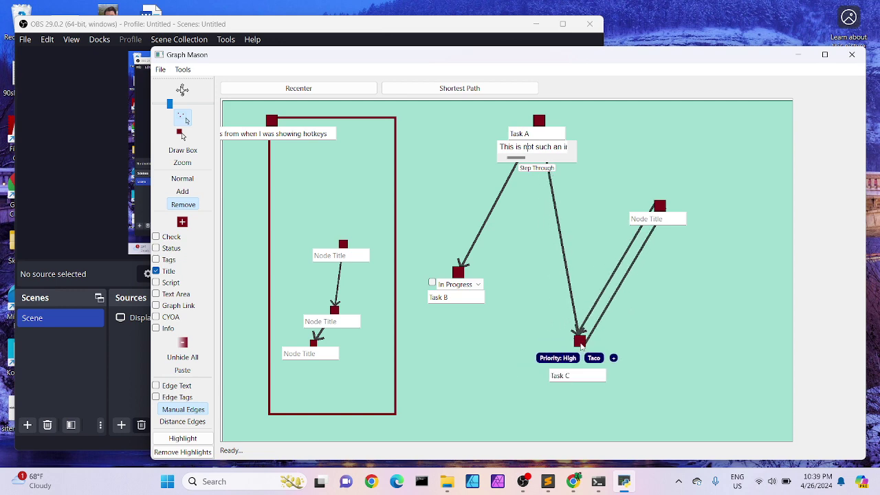
# Step: Create an untitled node in the empty area between the drawn box and Task A
pyautogui.click(182, 134)
pyautogui.click(440, 165)
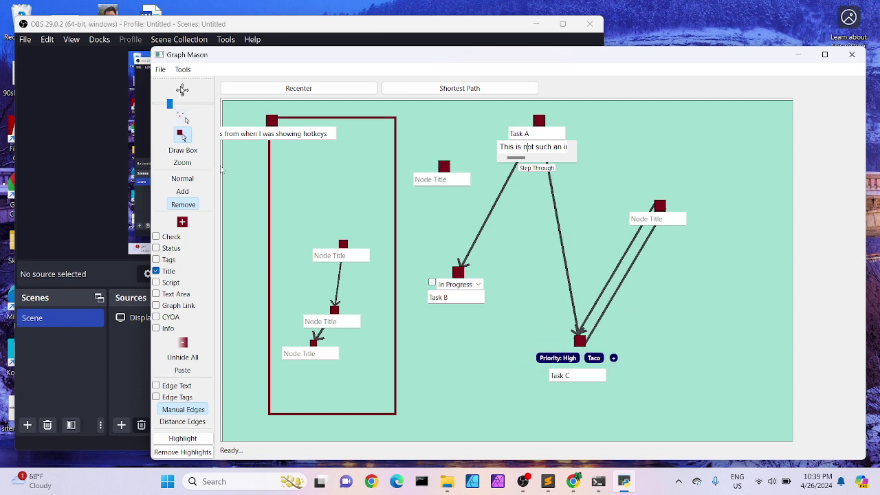
pyautogui.click(182, 90)
pyautogui.moveTo(413, 138); pyautogui.dragTo(361, 163)
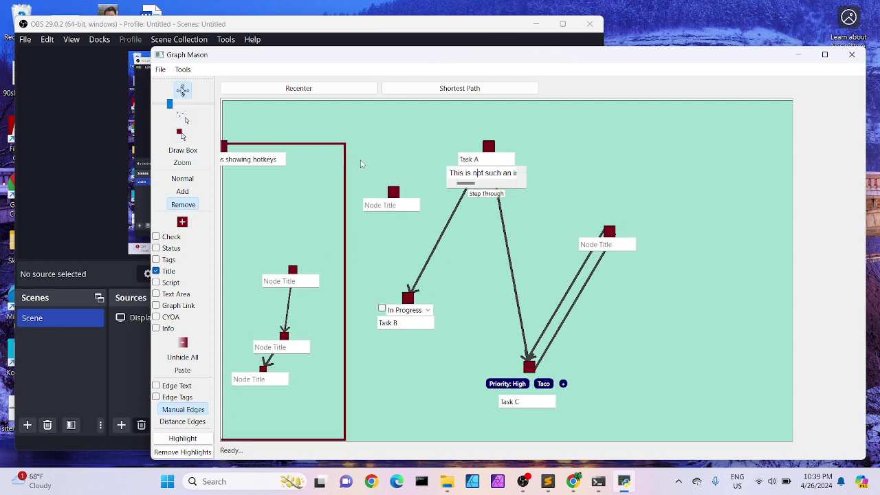
# Step: Using Add selection mode, select the untitled node beside the box and the one linked with Task C, and delete both
pyautogui.click(182, 118)
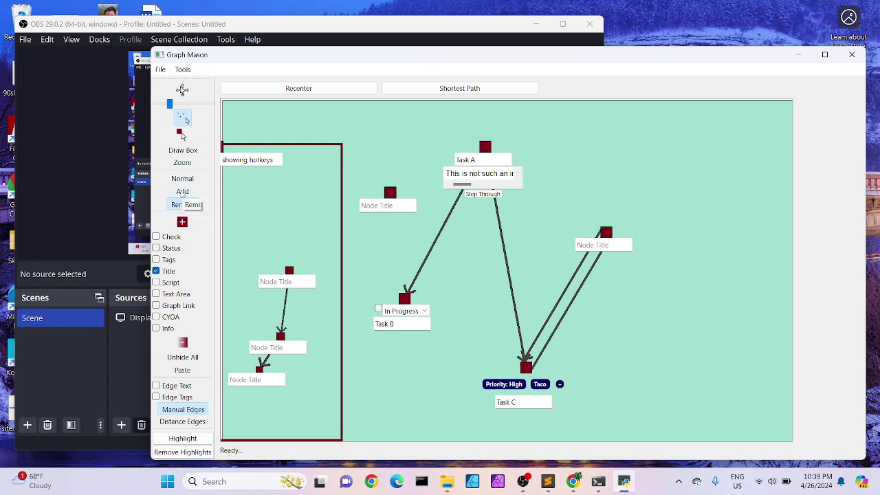
pyautogui.click(185, 181)
pyautogui.click(393, 193)
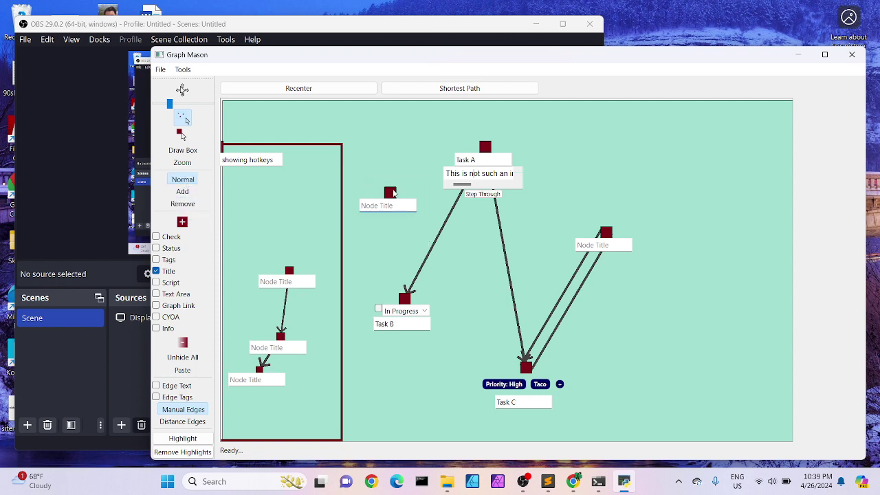
pyautogui.click(180, 193)
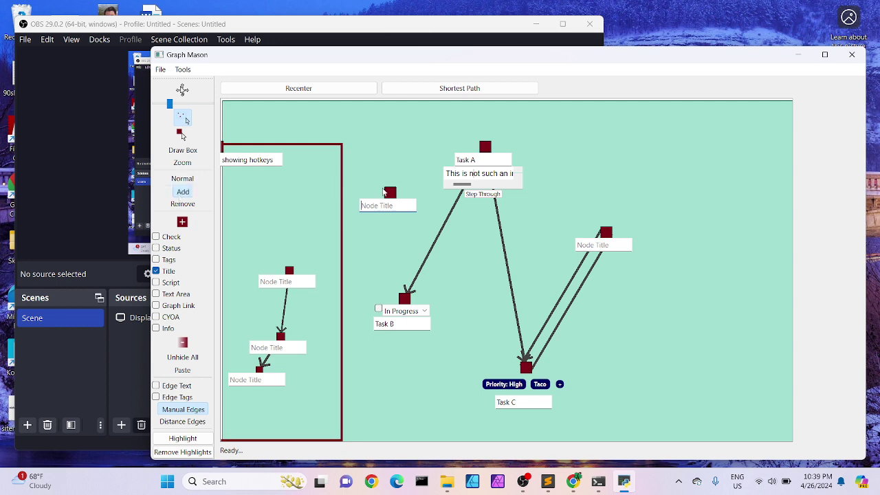
pyautogui.click(389, 192)
pyautogui.click(606, 234)
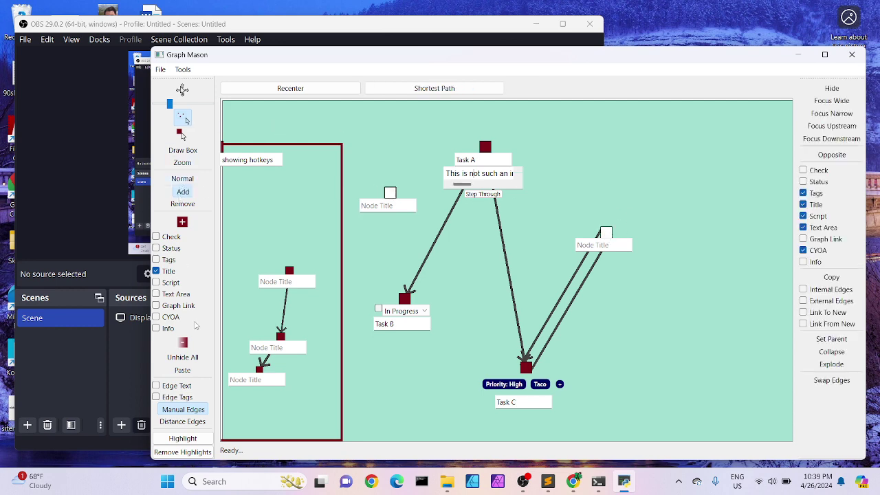
pyautogui.click(182, 345)
pyautogui.click(518, 330)
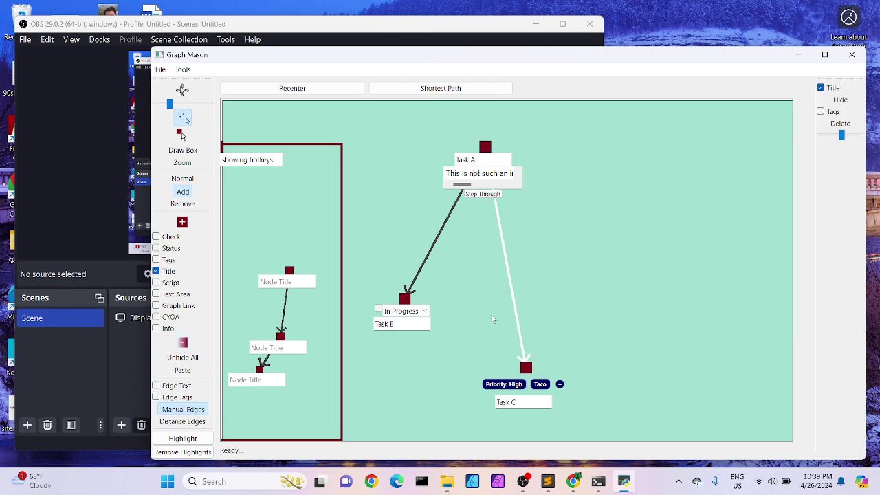
pyautogui.click(492, 319)
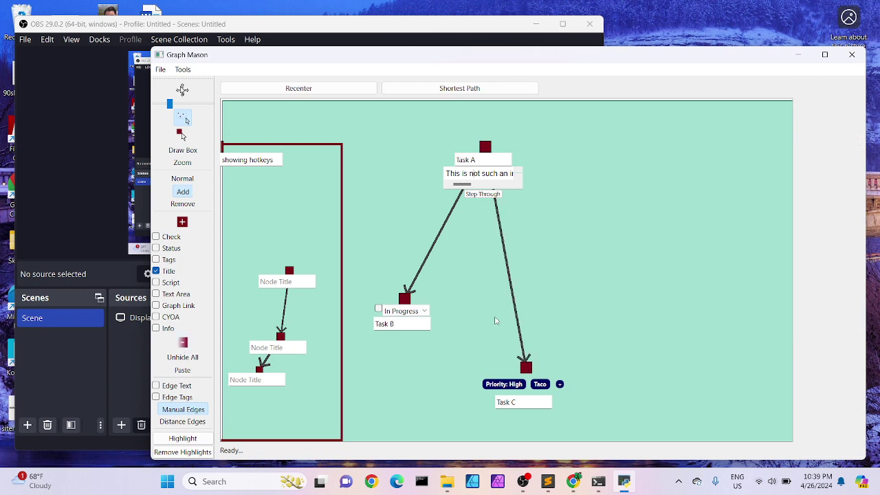
# Step: Select all three chained nodes inside the drawn box together with the two edges that connect them
pyautogui.press('m')
pyautogui.moveTo(405, 195); pyautogui.dragTo(441, 175)
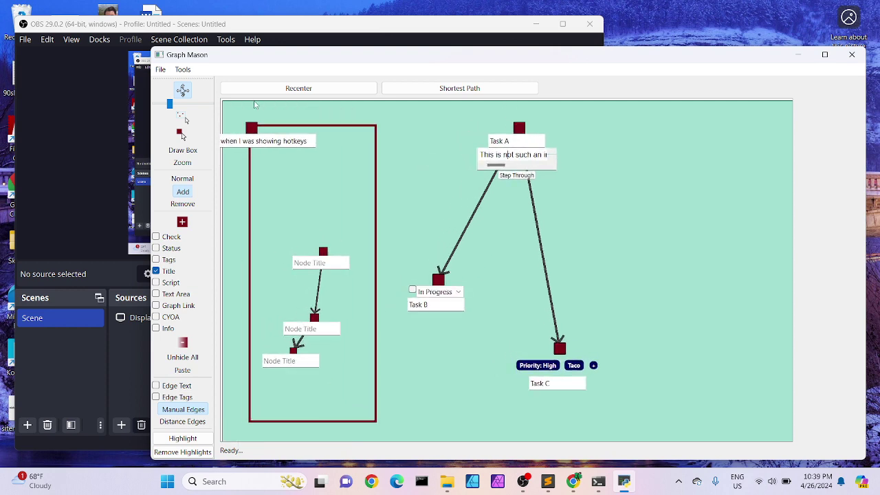
pyautogui.click(184, 118)
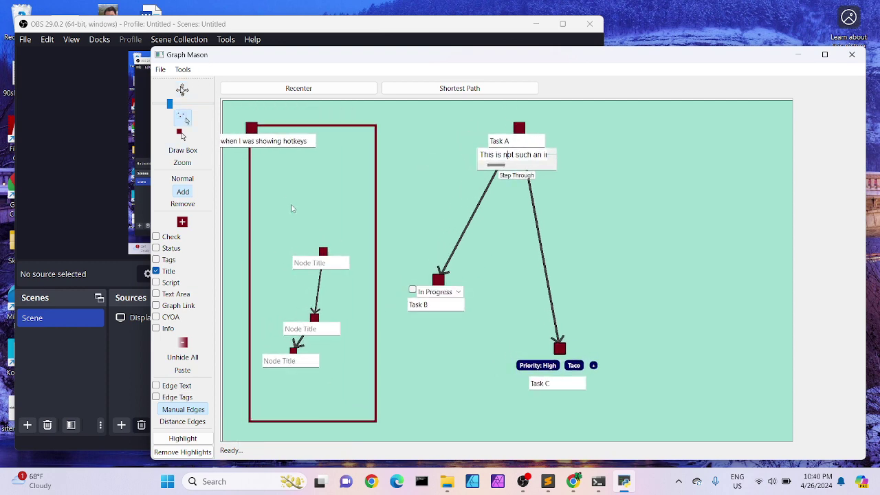
pyautogui.moveTo(271, 223); pyautogui.dragTo(337, 381)
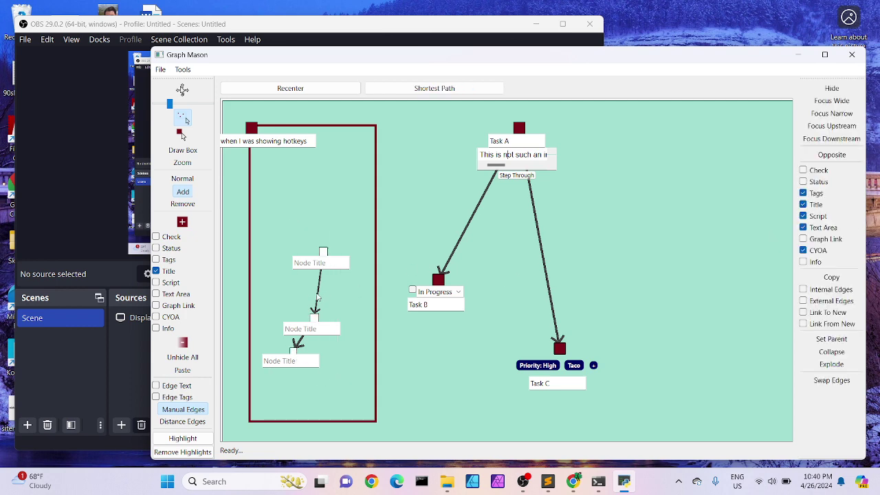
pyautogui.click(317, 303)
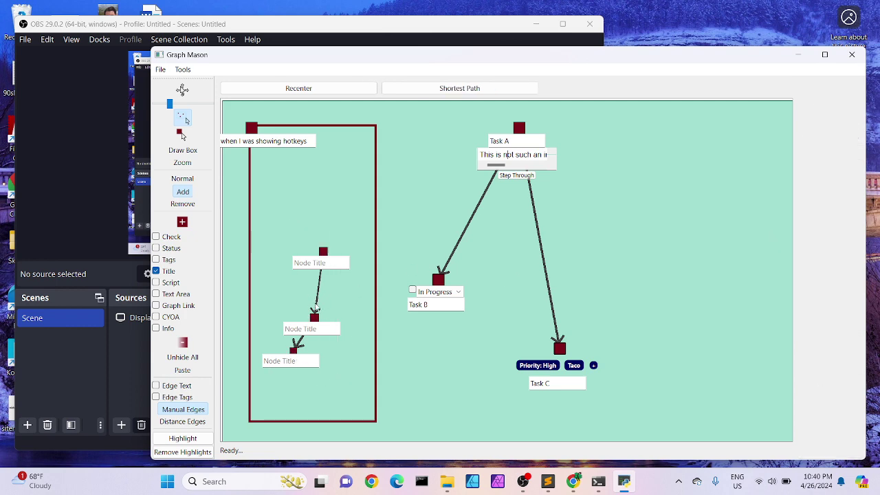
pyautogui.click(316, 305)
pyautogui.click(295, 343)
pyautogui.click(294, 350)
pyautogui.click(297, 348)
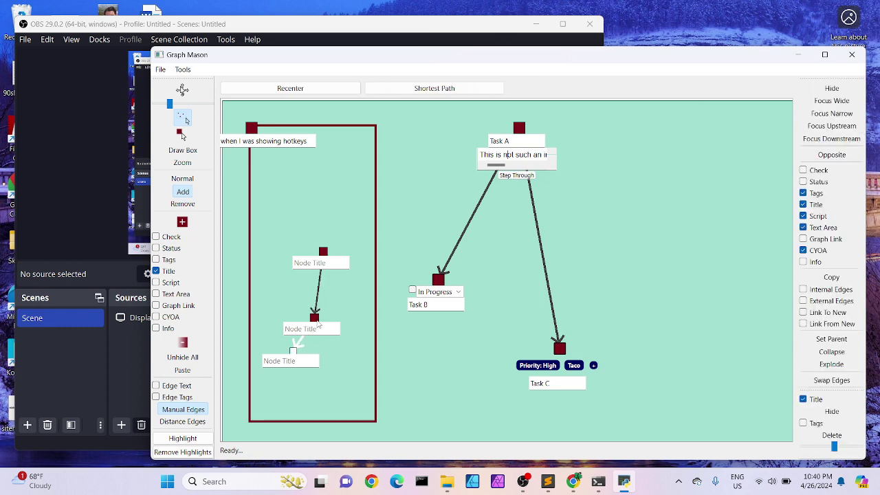
pyautogui.click(315, 320)
pyautogui.click(316, 313)
pyautogui.click(323, 256)
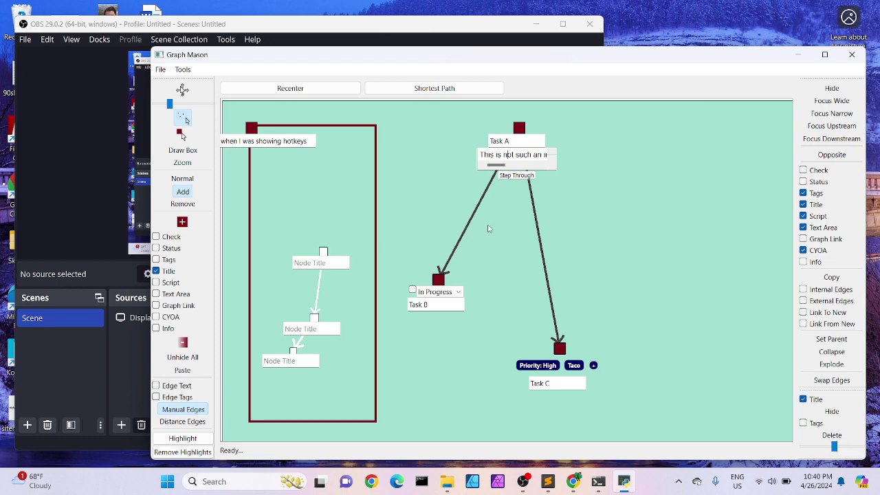
# Step: Hide the selected edges and nodes inside the box, and bring them back with Unhide All
pyautogui.click(831, 411)
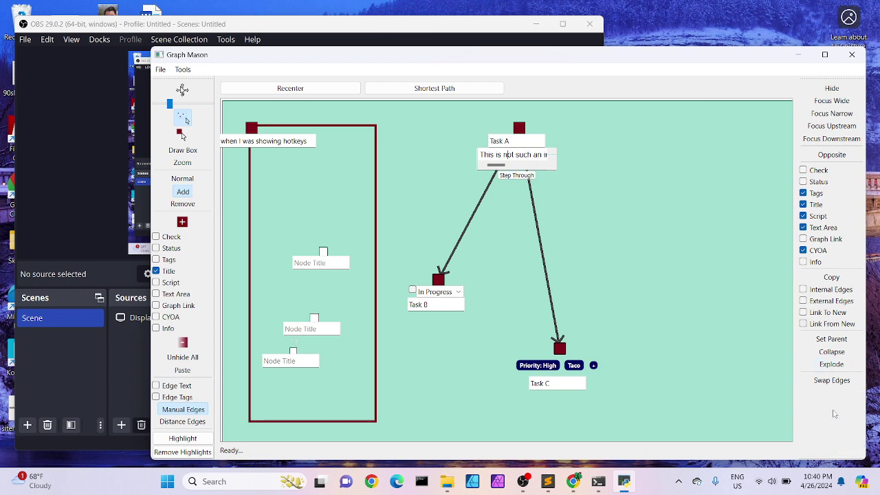
pyautogui.click(831, 89)
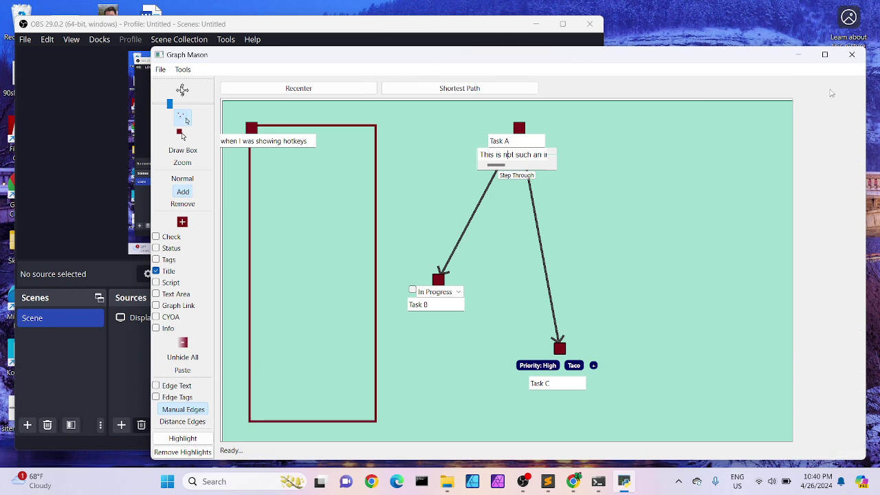
pyautogui.click(179, 355)
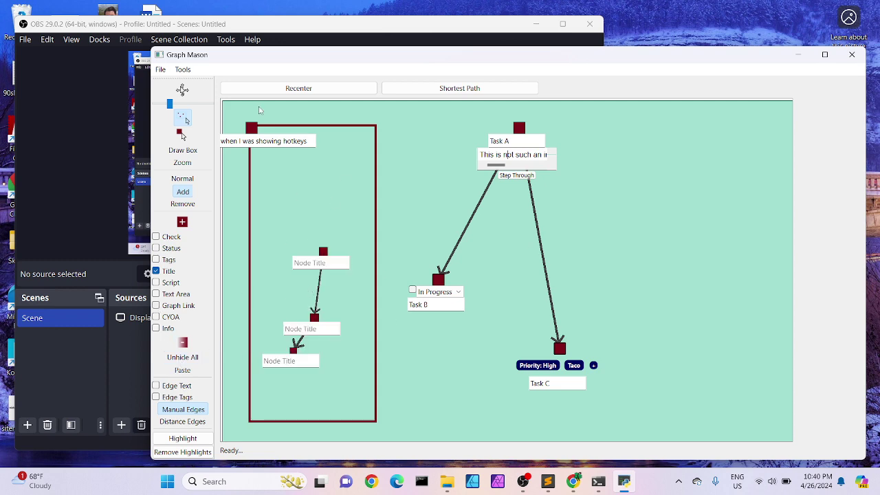
pyautogui.click(182, 90)
pyautogui.moveTo(398, 193); pyautogui.dragTo(385, 202)
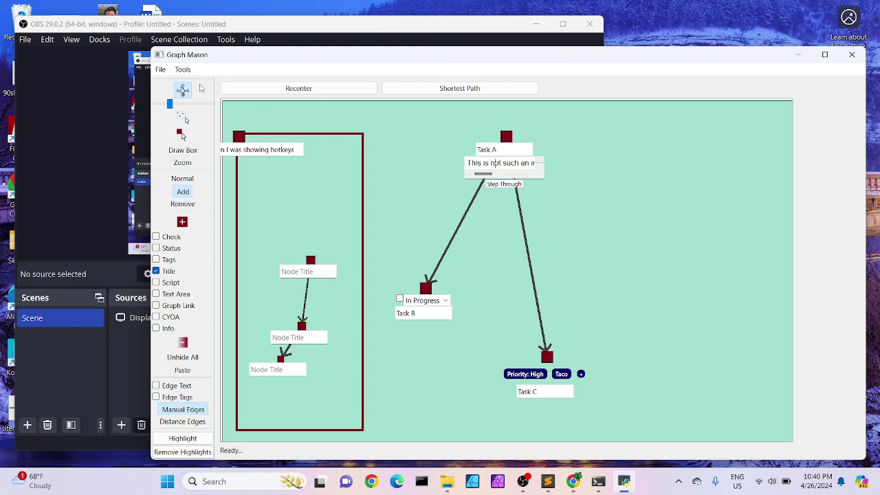
# Step: Search the graph's node tags for "Priority: High"
pyautogui.click(184, 70)
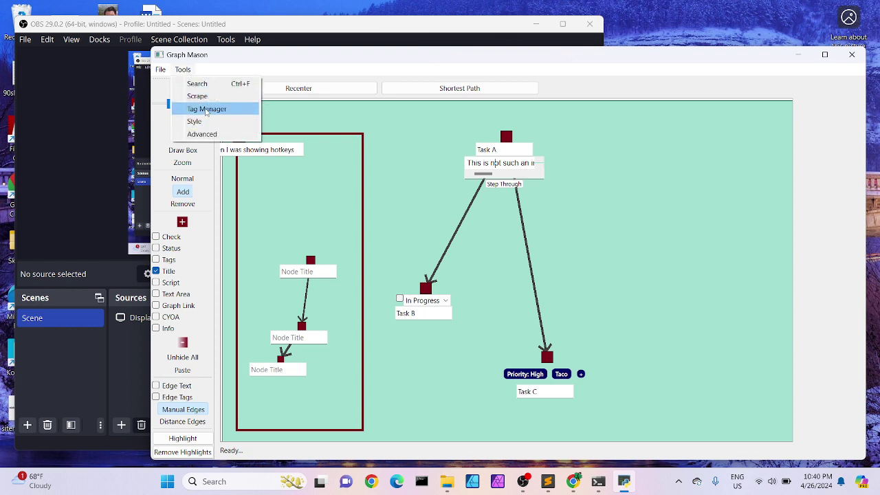
pyautogui.click(198, 83)
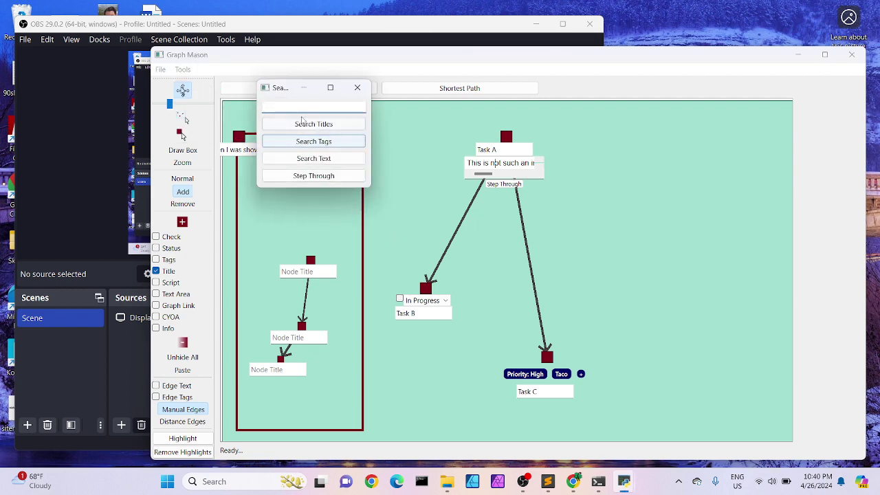
pyautogui.write('Priority: High')
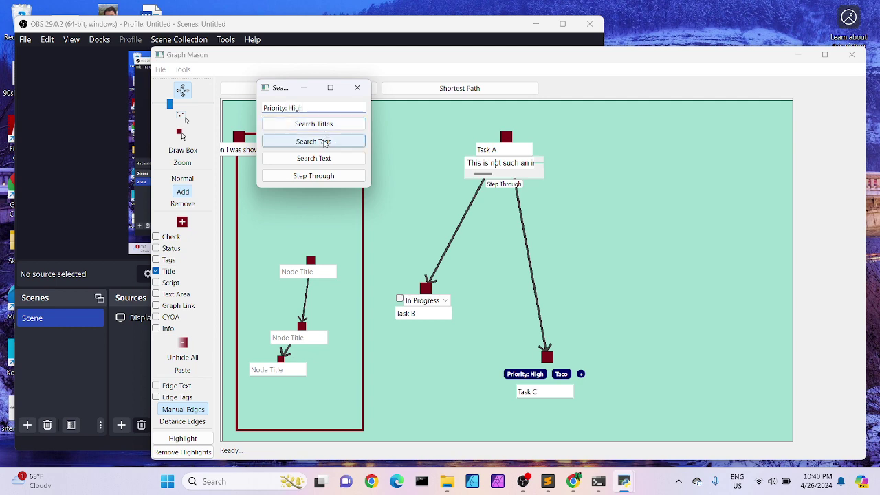
pyautogui.click(328, 141)
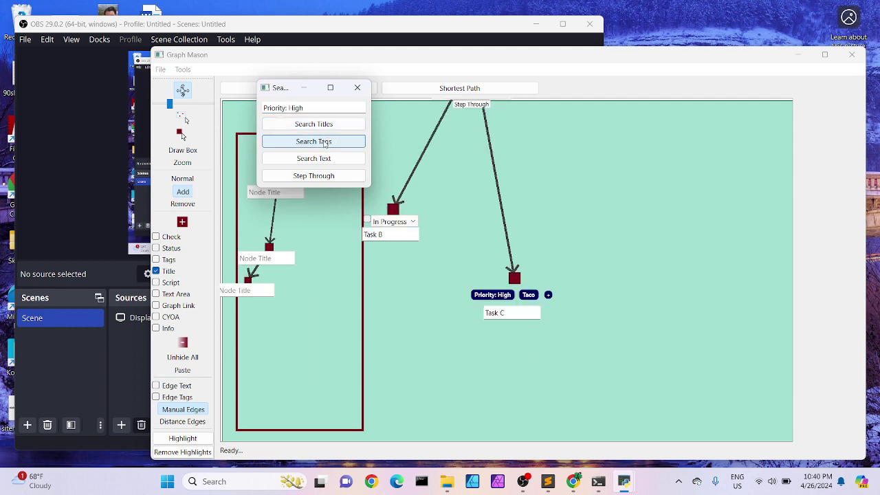
# Step: Close the search and apply Focus Upstream to Task C
pyautogui.click(514, 279)
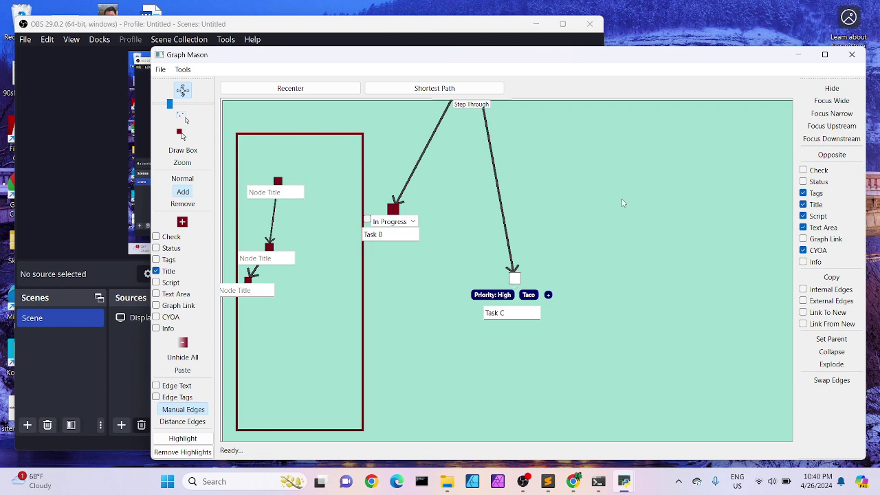
pyautogui.moveTo(585, 191); pyautogui.dragTo(599, 244)
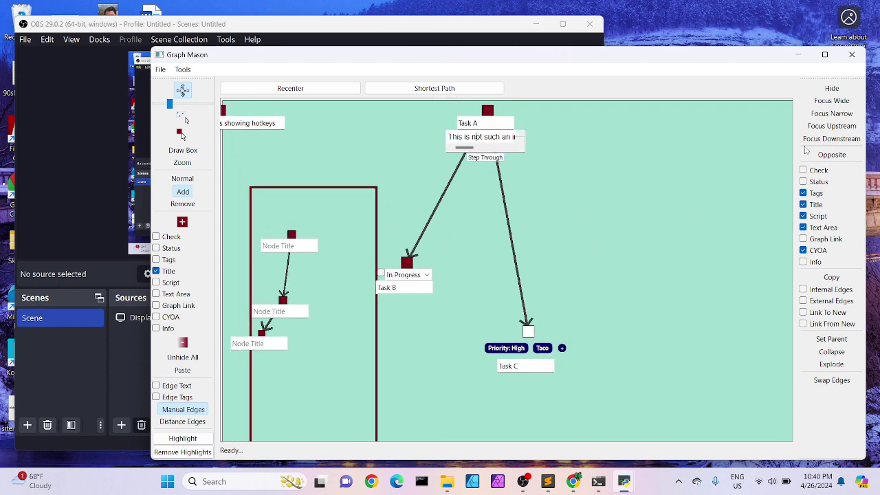
pyautogui.click(832, 126)
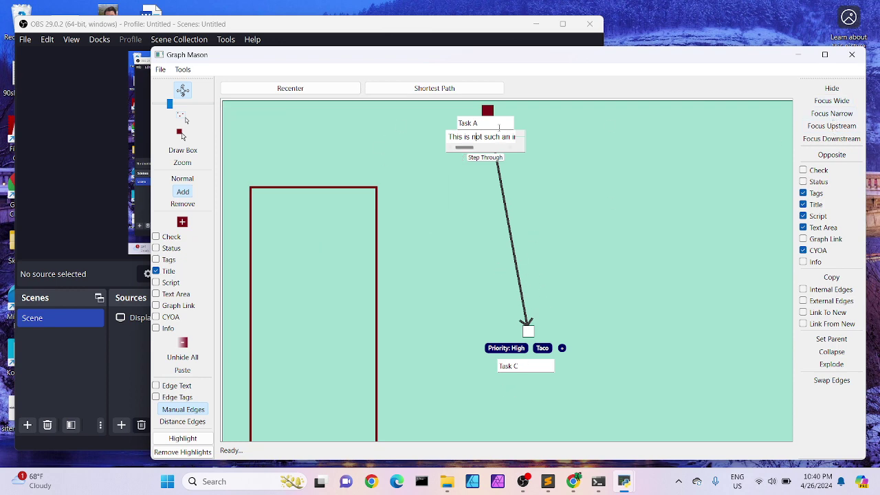
pyautogui.moveTo(573, 216); pyautogui.dragTo(562, 252)
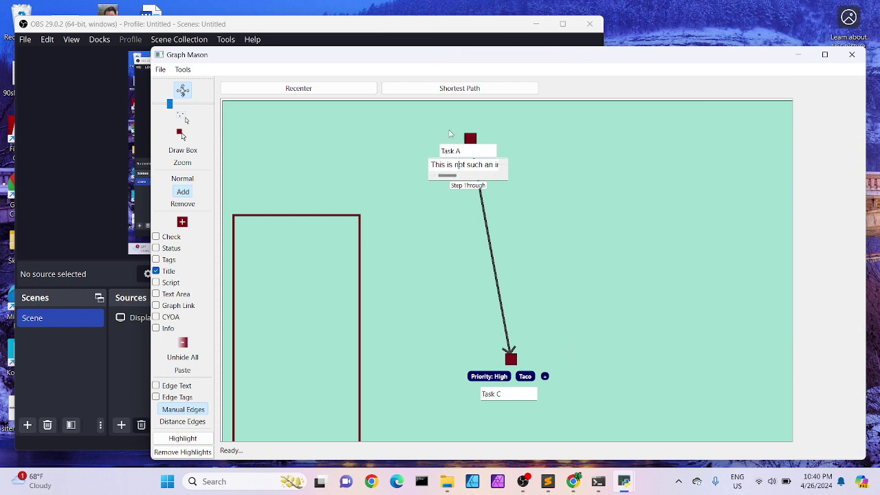
# Step: Select Task A together with its edge to Task C, and apply Highlight to them
pyautogui.click(470, 139)
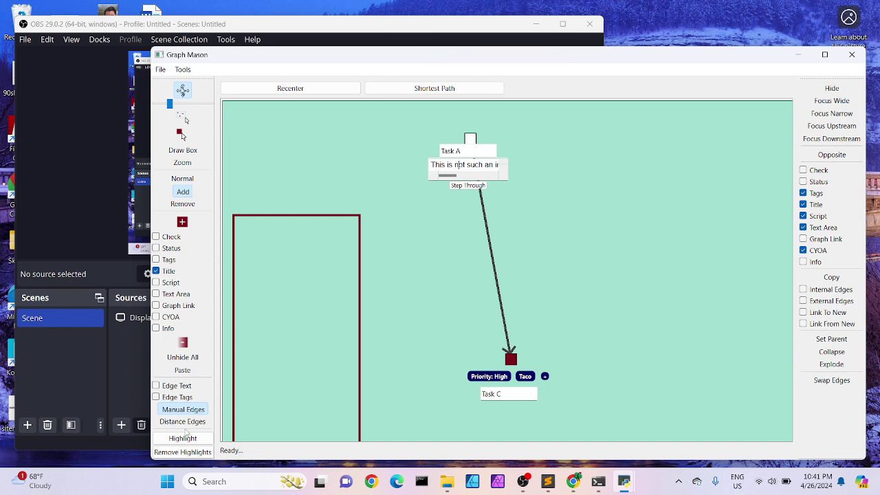
pyautogui.click(499, 297)
pyautogui.click(182, 437)
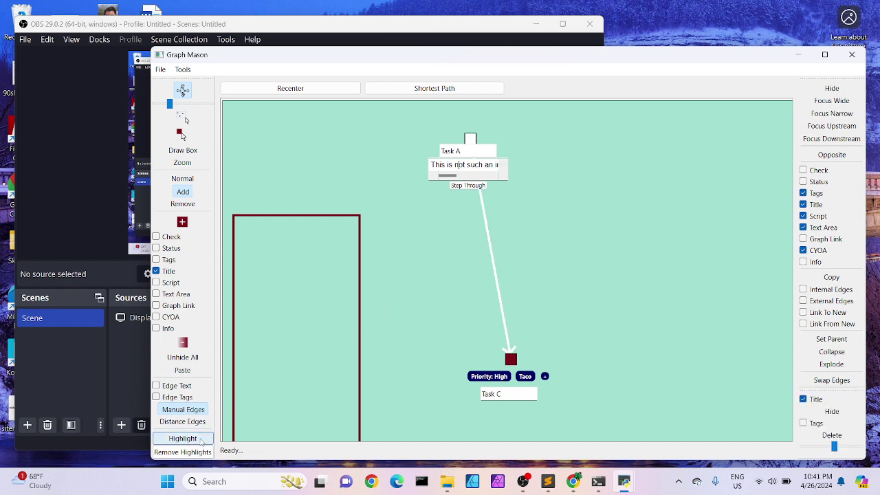
# Step: Move Task A a little closer to Task C and bring back the hidden nodes with Unhide All
pyautogui.click(580, 277)
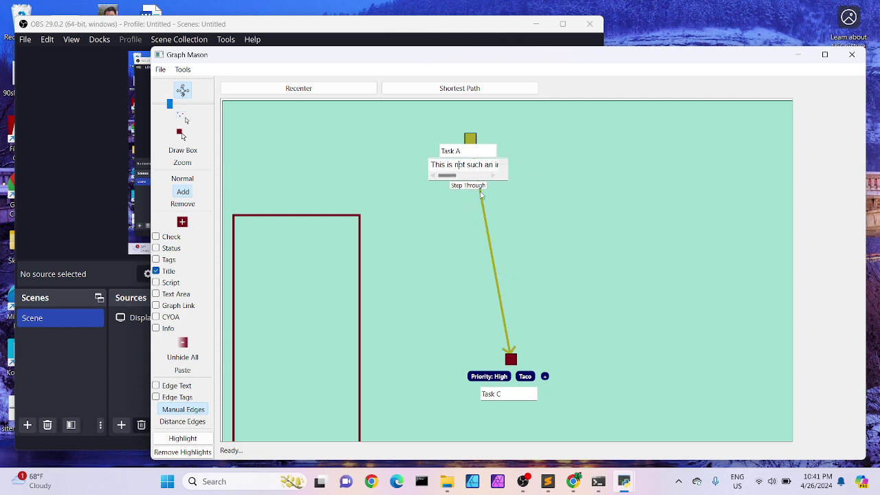
pyautogui.moveTo(470, 135); pyautogui.dragTo(516, 147)
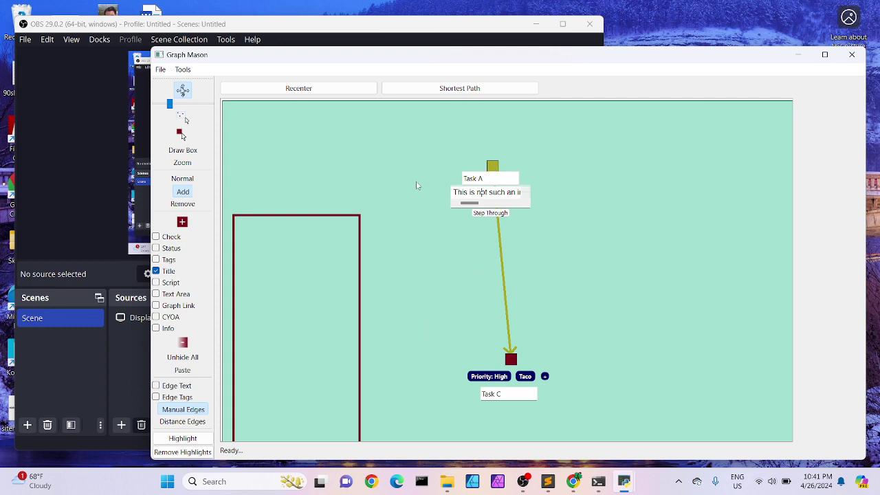
pyautogui.click(193, 359)
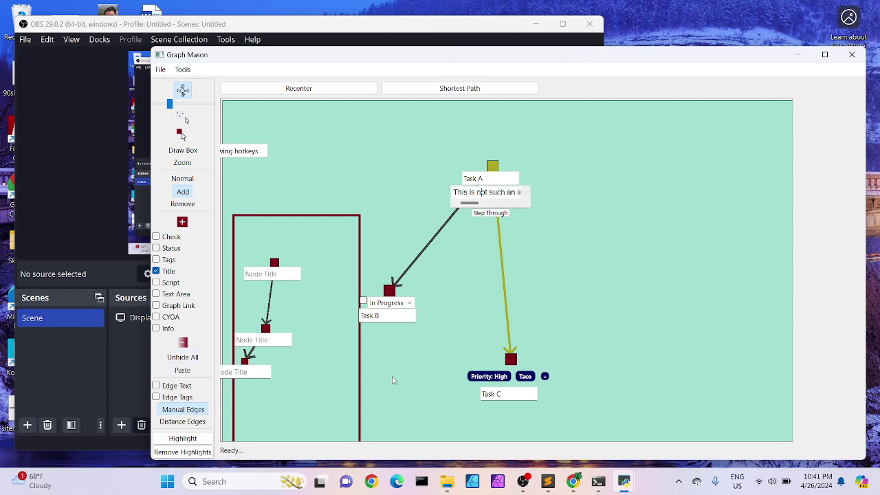
pyautogui.moveTo(392, 380); pyautogui.dragTo(448, 394)
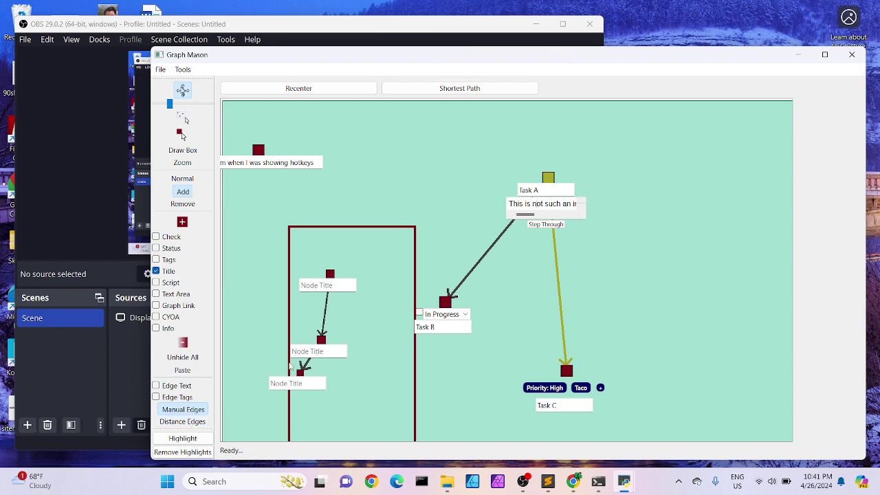
# Step: Switch to Distance Edges and place three new blank titled nodes near one another, to the right of Task C
pyautogui.click(183, 421)
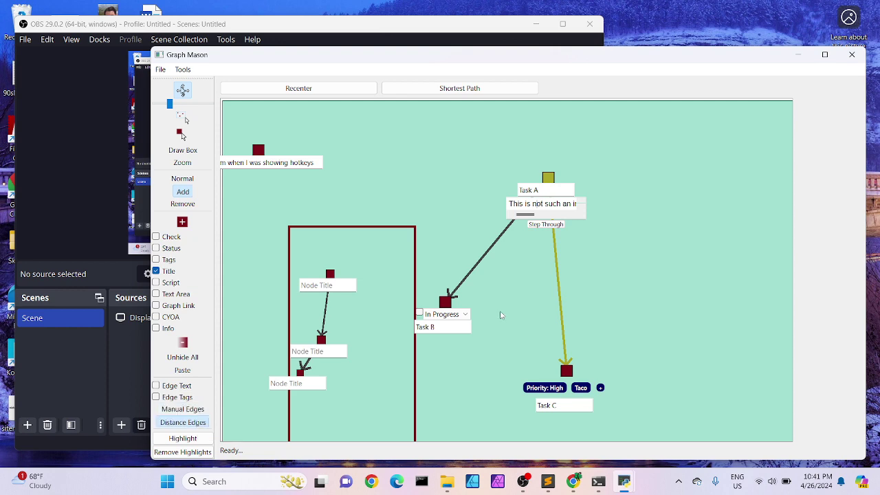
pyautogui.click(182, 222)
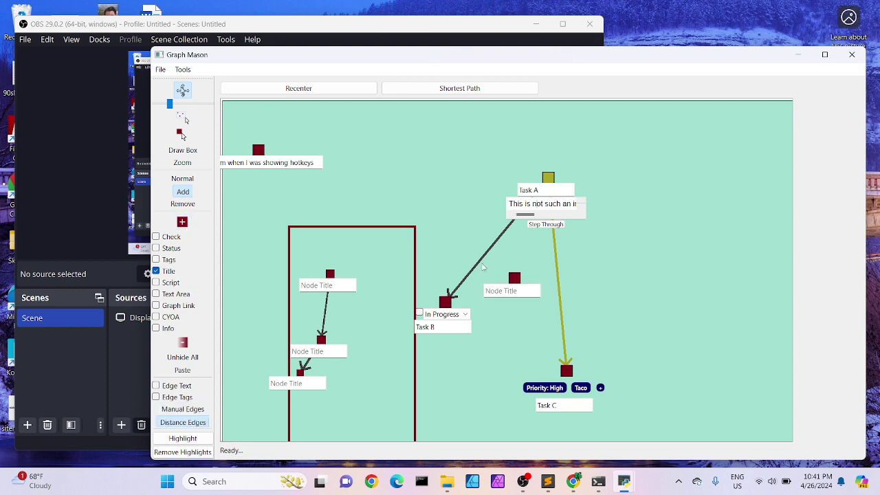
pyautogui.moveTo(515, 280); pyautogui.dragTo(705, 305)
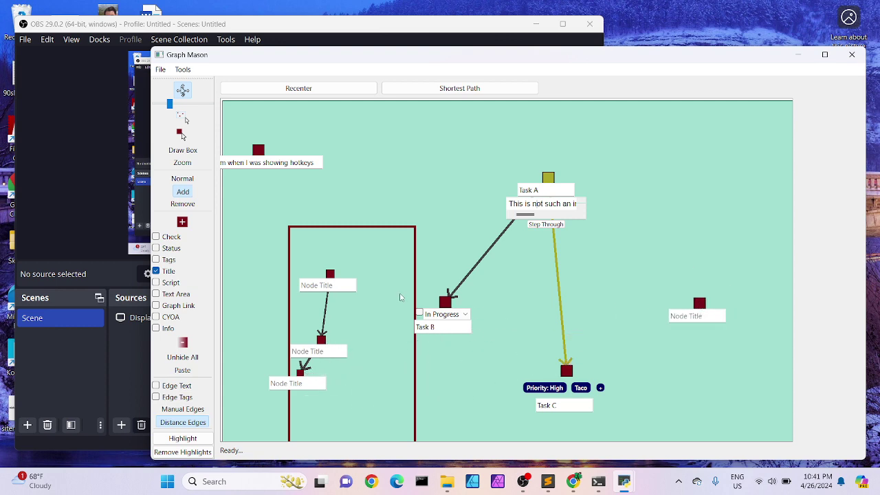
pyautogui.click(182, 222)
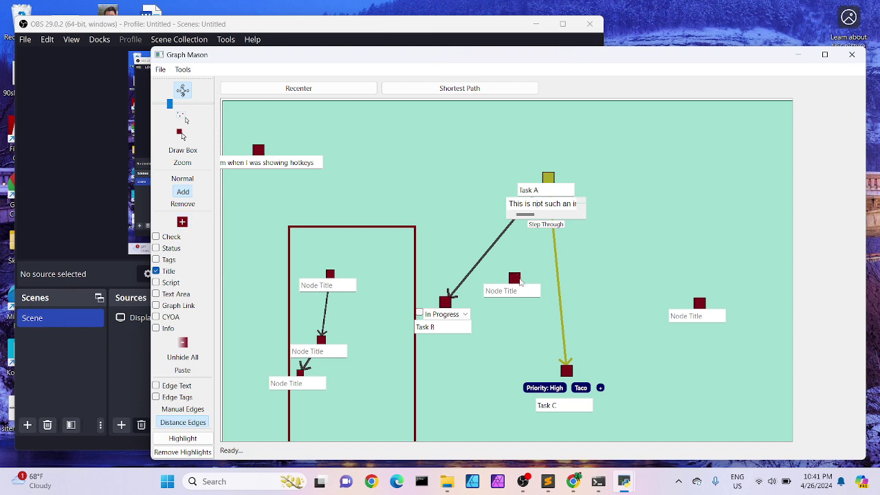
pyautogui.moveTo(520, 280); pyautogui.dragTo(754, 389)
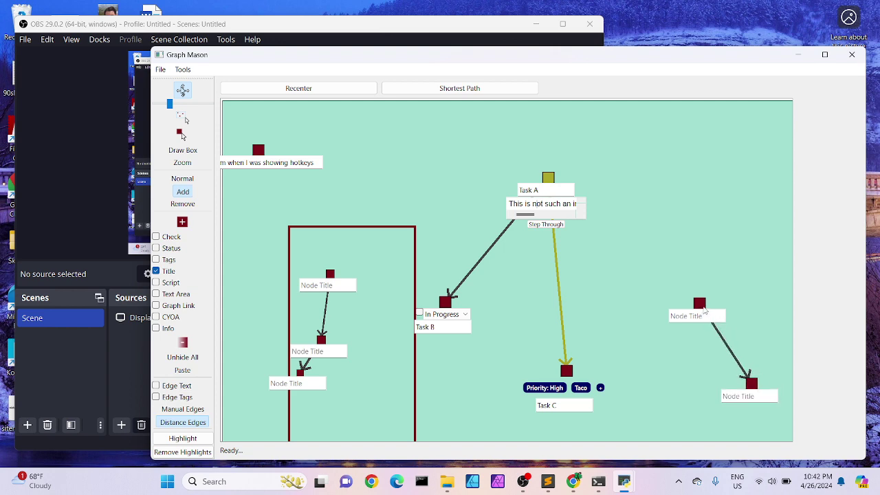
pyautogui.moveTo(705, 309); pyautogui.dragTo(730, 299)
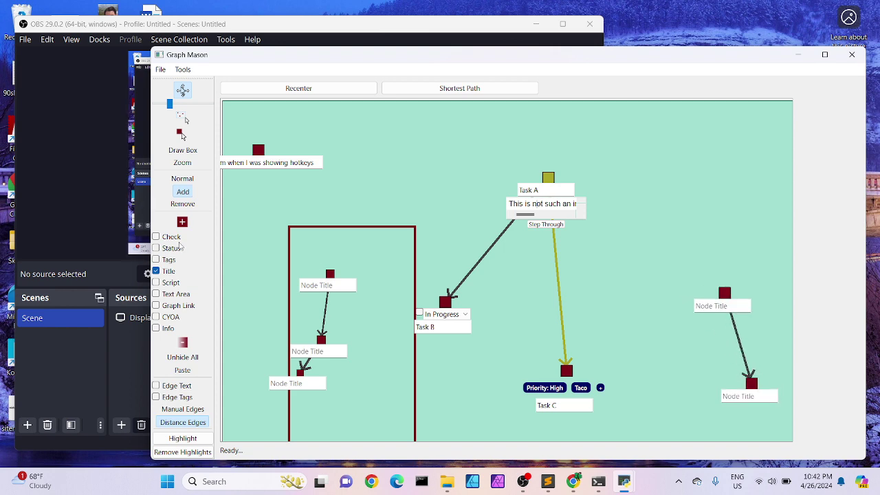
pyautogui.click(183, 222)
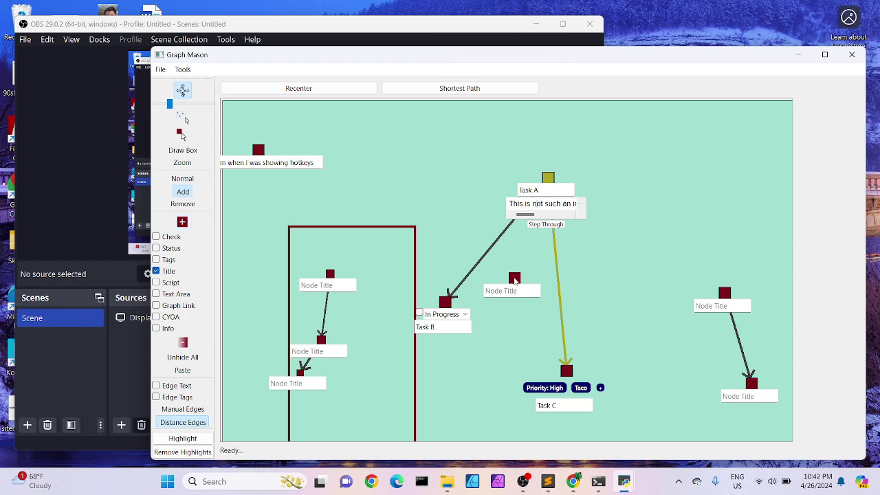
pyautogui.moveTo(515, 280); pyautogui.dragTo(684, 330)
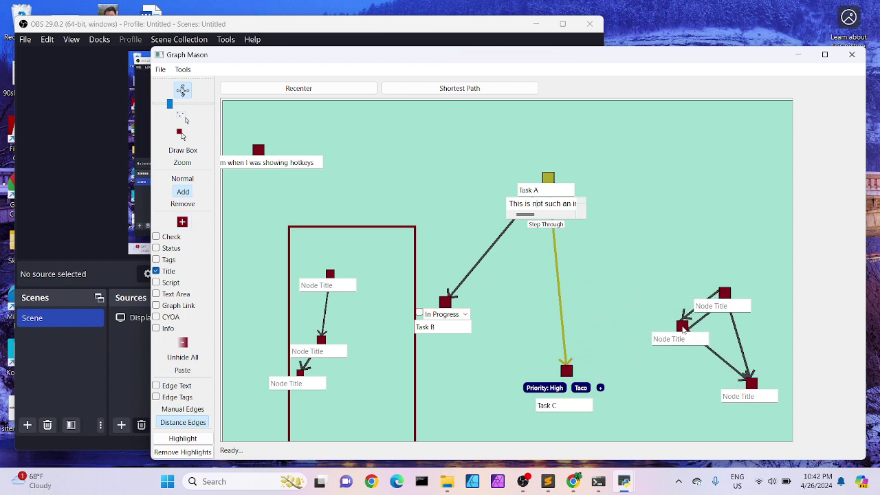
# Step: Rearrange the three new nodes around Task C so the distance-based edges break and reform, ending with one node linking Task C and the others
pyautogui.moveTo(731, 290); pyautogui.dragTo(737, 215)
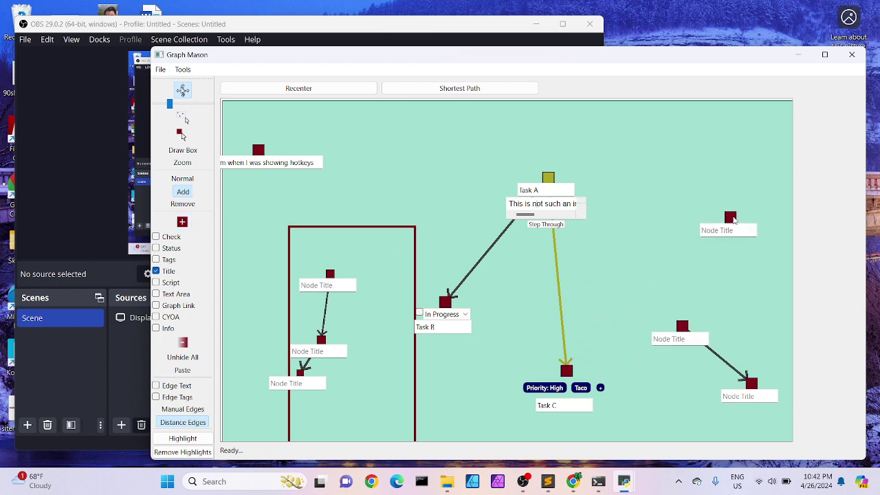
pyautogui.moveTo(681, 332); pyautogui.dragTo(659, 303)
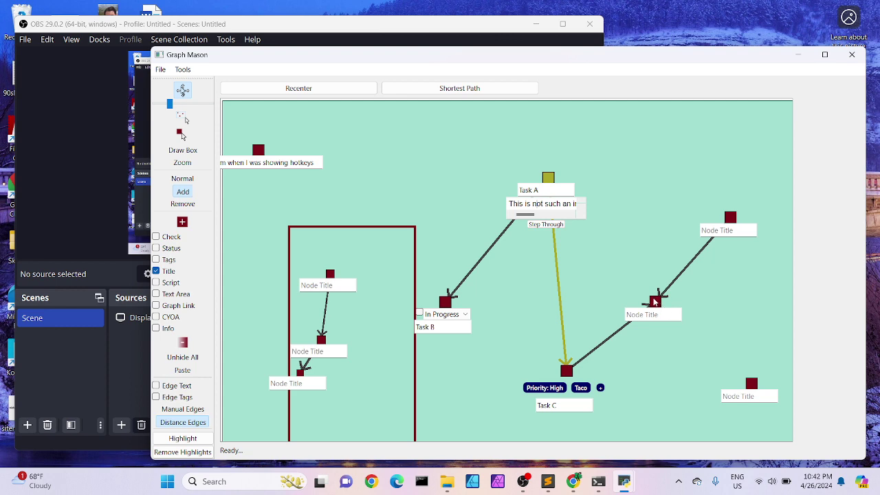
pyautogui.moveTo(655, 301); pyautogui.dragTo(715, 411)
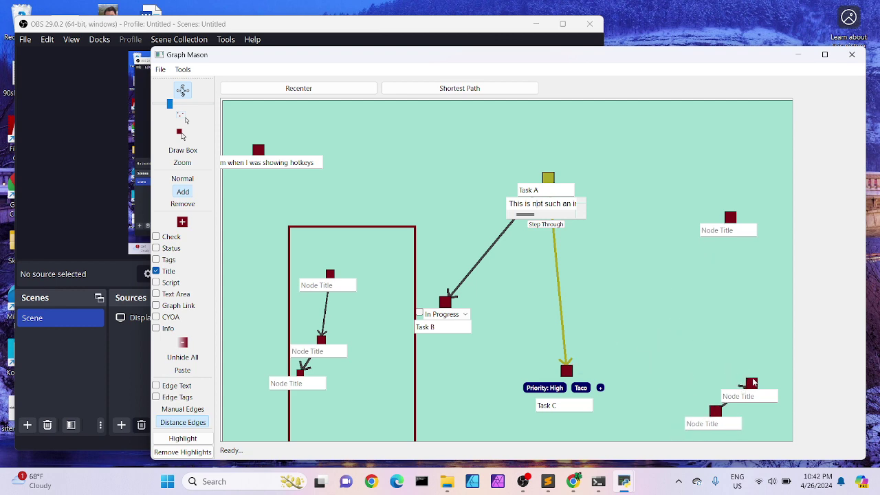
pyautogui.moveTo(753, 383); pyautogui.dragTo(652, 295)
pyautogui.moveTo(719, 411); pyautogui.dragTo(717, 378)
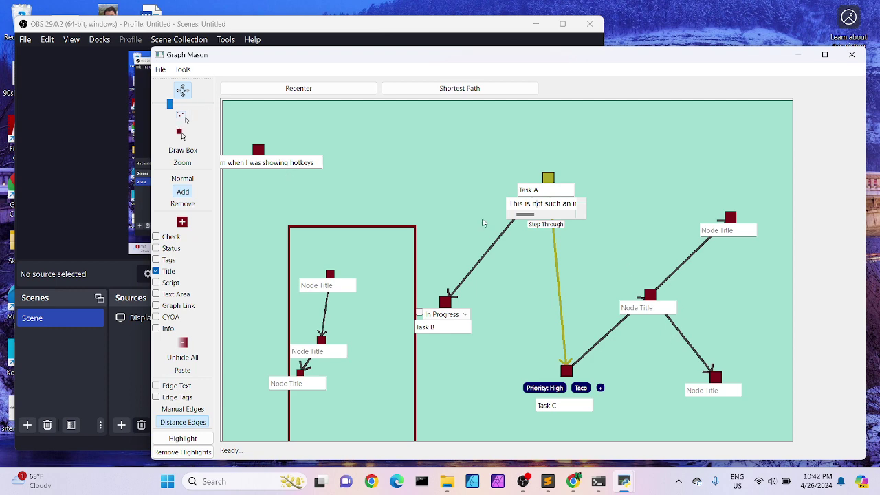
# Step: Select the three new nodes with area selection and delete them
pyautogui.click(182, 118)
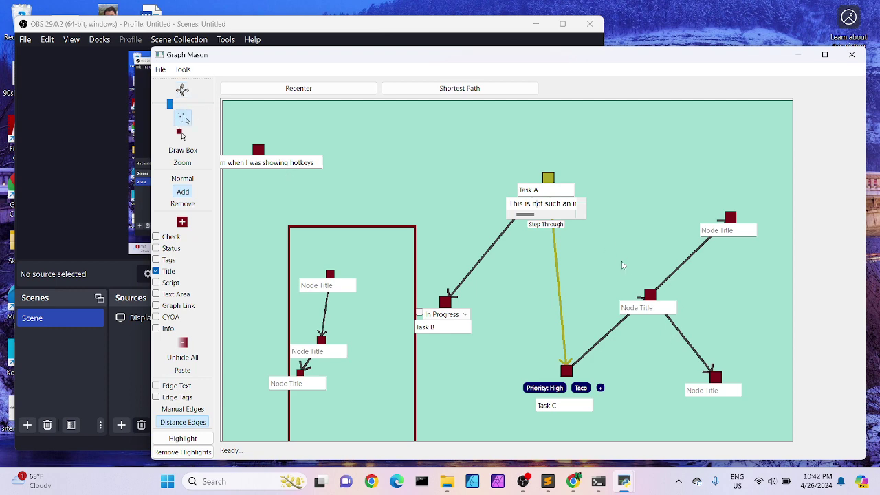
pyautogui.moveTo(629, 193); pyautogui.dragTo(753, 397)
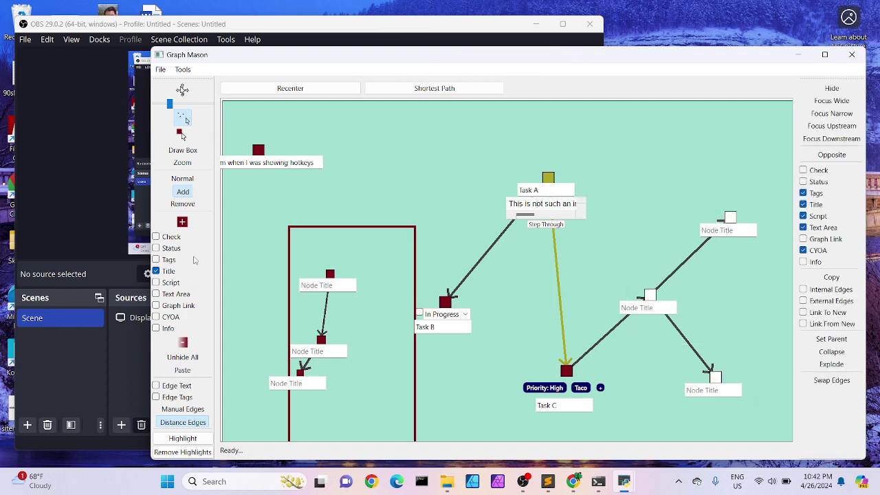
pyautogui.click(184, 347)
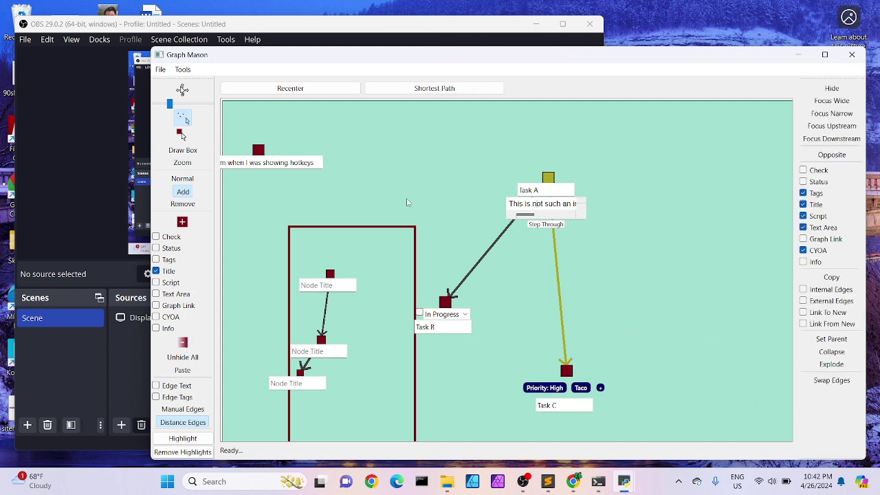
# Step: Move Task C slightly away from Task A with node selection, and switch back to Manual Edges
pyautogui.click(183, 135)
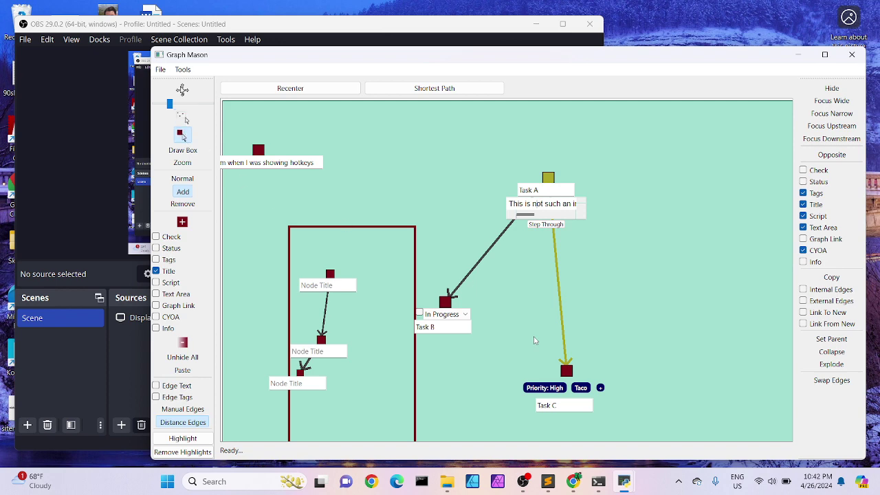
pyautogui.moveTo(569, 376); pyautogui.dragTo(607, 374)
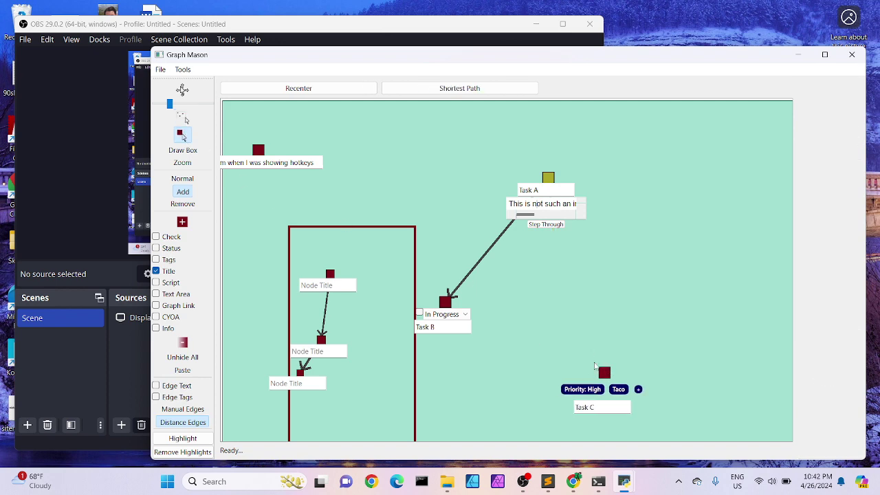
pyautogui.click(180, 409)
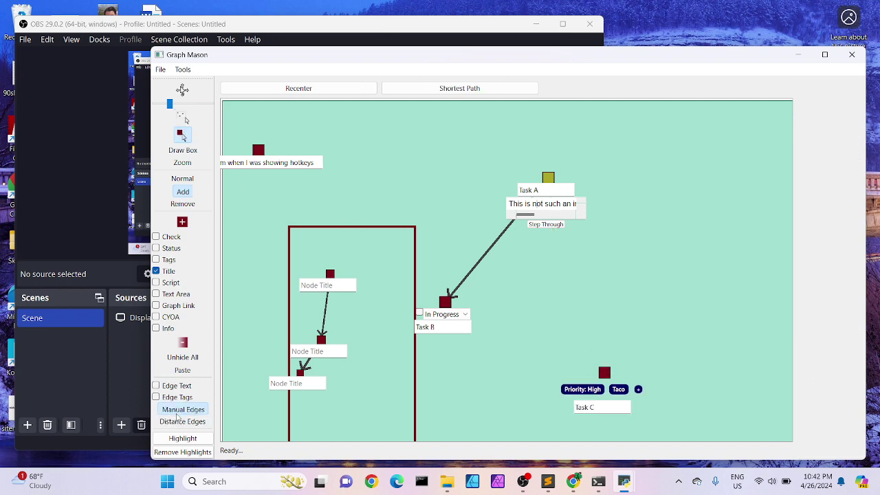
# Step: Try to link Task A to Task C while in Add selection mode
pyautogui.click(552, 179)
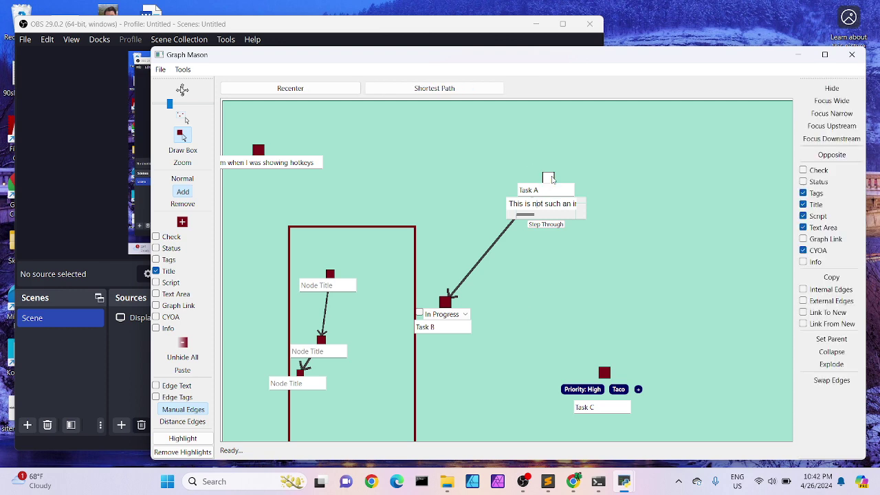
pyautogui.click(605, 373)
pyautogui.click(573, 286)
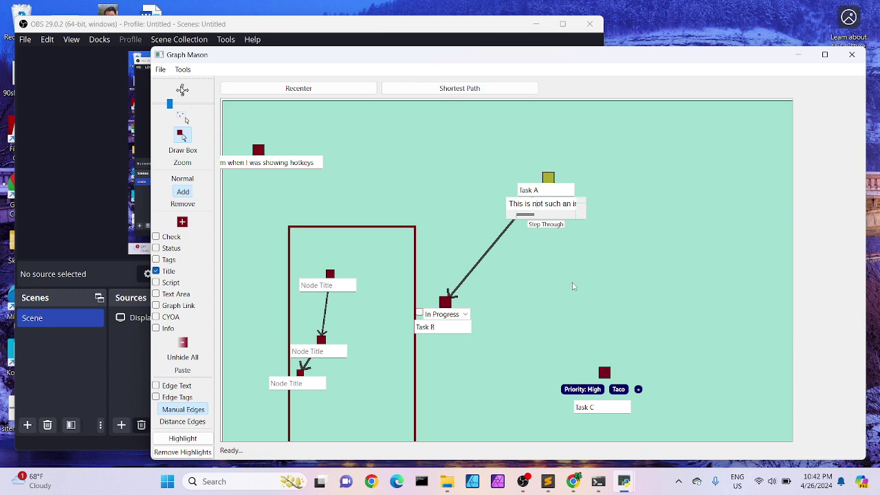
# Step: In Normal selection mode, link Task A to Task C and move Task C up level with Task B
pyautogui.click(182, 180)
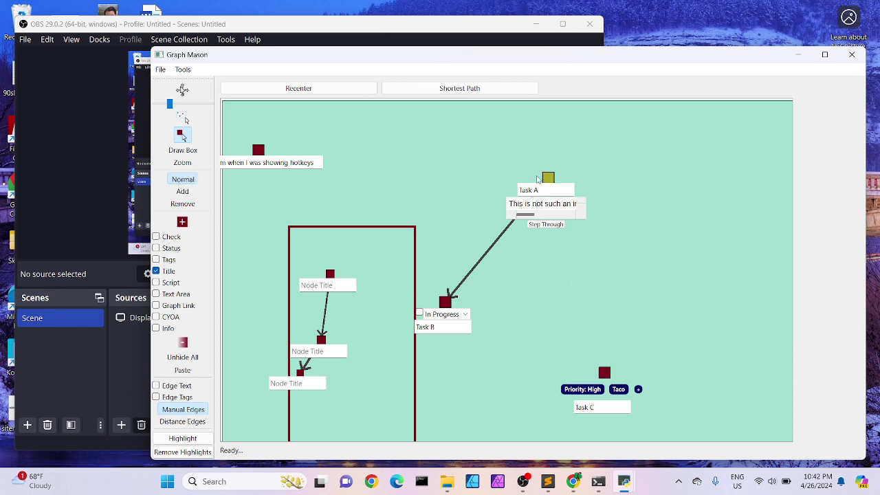
pyautogui.click(549, 179)
pyautogui.click(608, 375)
pyautogui.click(555, 355)
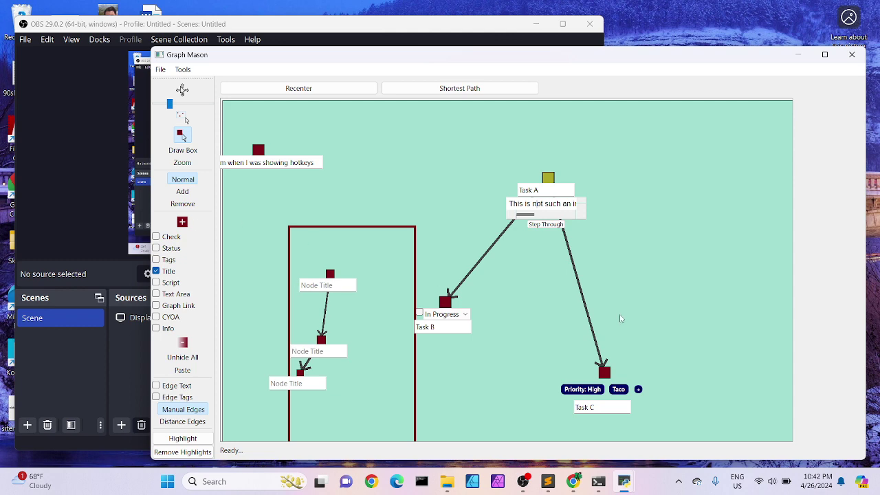
pyautogui.moveTo(605, 372); pyautogui.dragTo(662, 301)
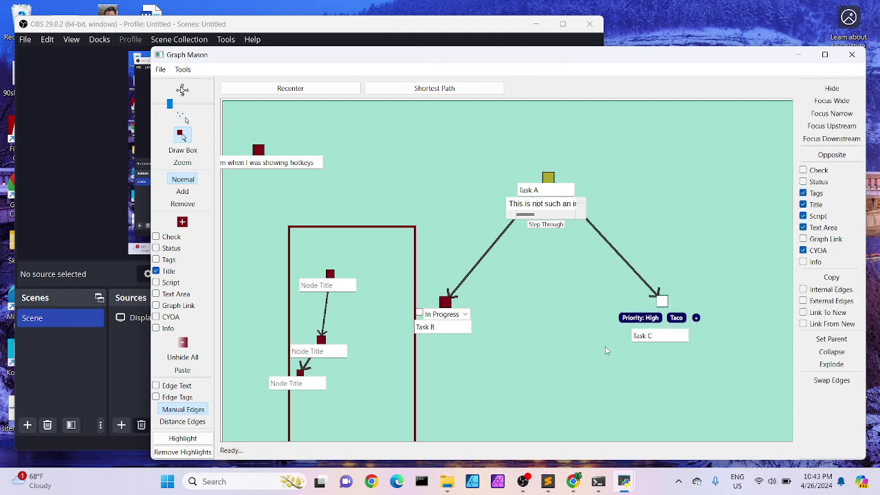
# Step: Add two blank nodes linked from Task C and place them side by side below it
pyautogui.press('n')
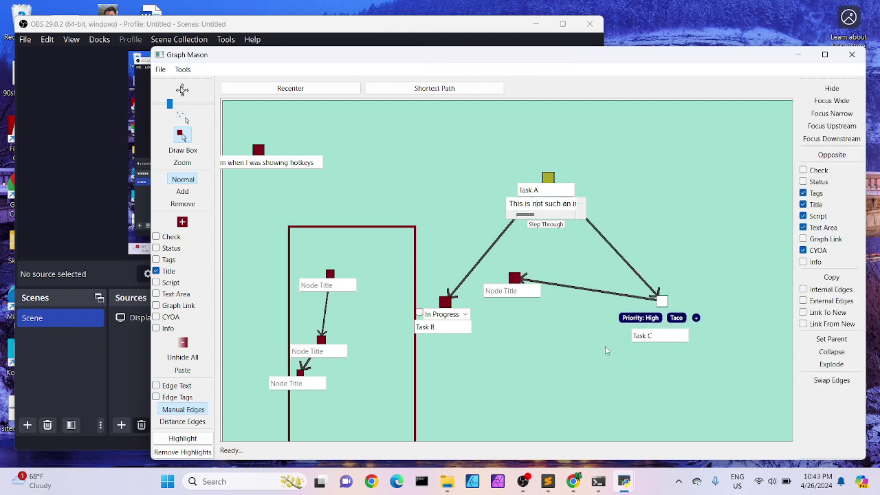
pyautogui.moveTo(514, 281); pyautogui.dragTo(714, 410)
pyautogui.moveTo(519, 280); pyautogui.dragTo(623, 404)
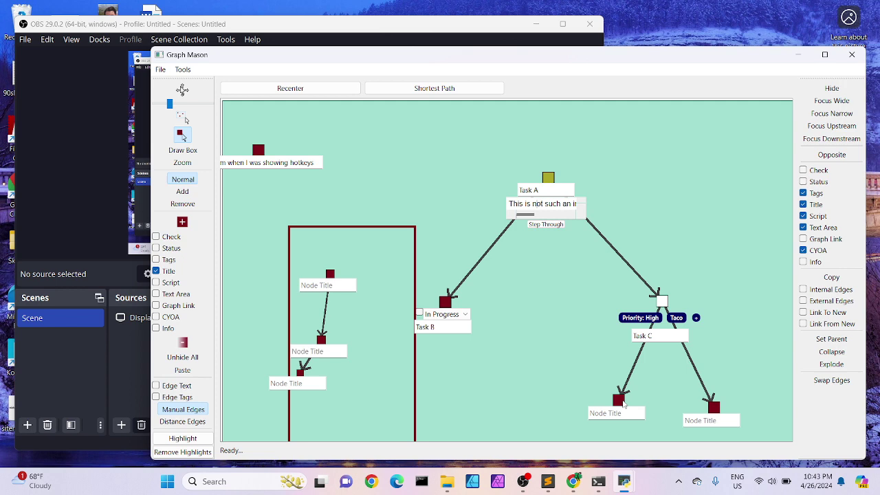
# Step: Delete the two blank child nodes below Task C
pyautogui.click(618, 402)
pyautogui.press('Delete')
pyautogui.moveTo(719, 411); pyautogui.dragTo(631, 399)
pyautogui.click(633, 397)
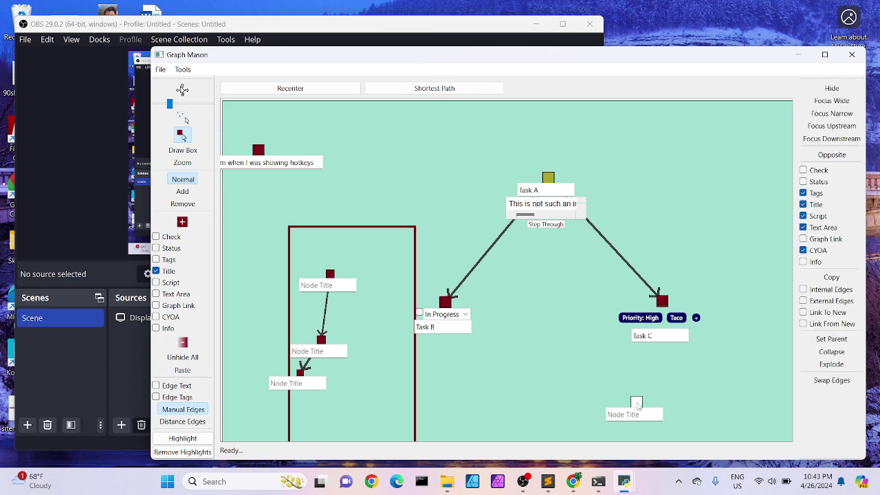
pyautogui.press('Delete')
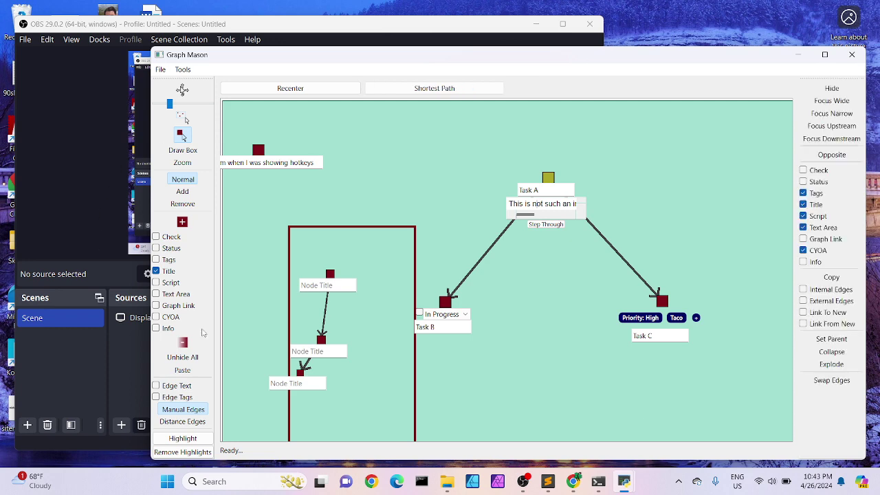
# Step: Select Task A and remove its highlight
pyautogui.click(183, 438)
pyautogui.click(542, 400)
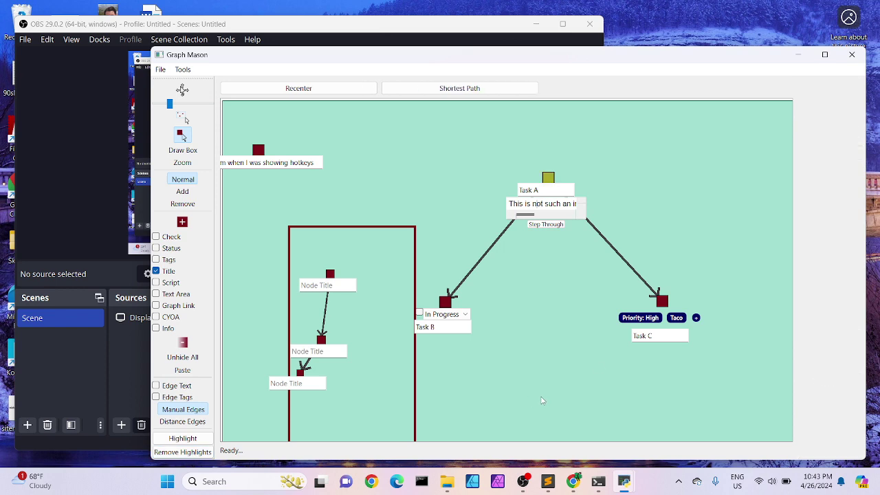
pyautogui.click(548, 179)
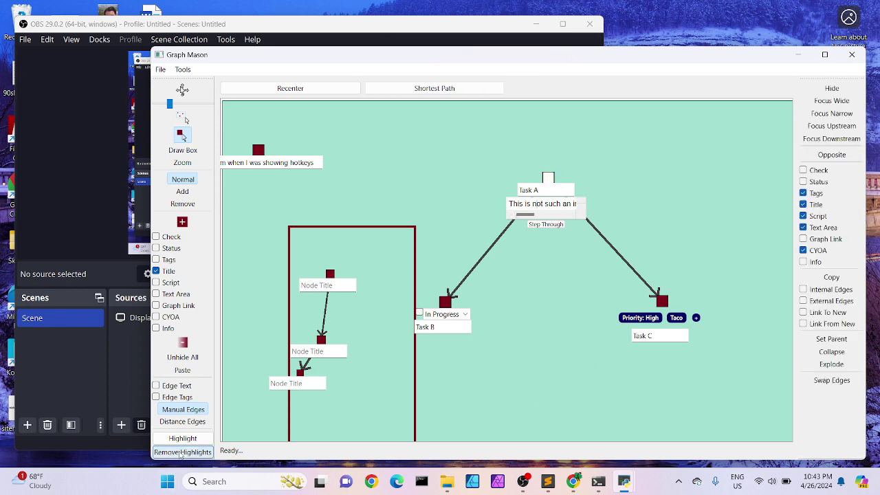
# Step: Add an unlinked blank node and place it between Task B and Task C
pyautogui.click(469, 367)
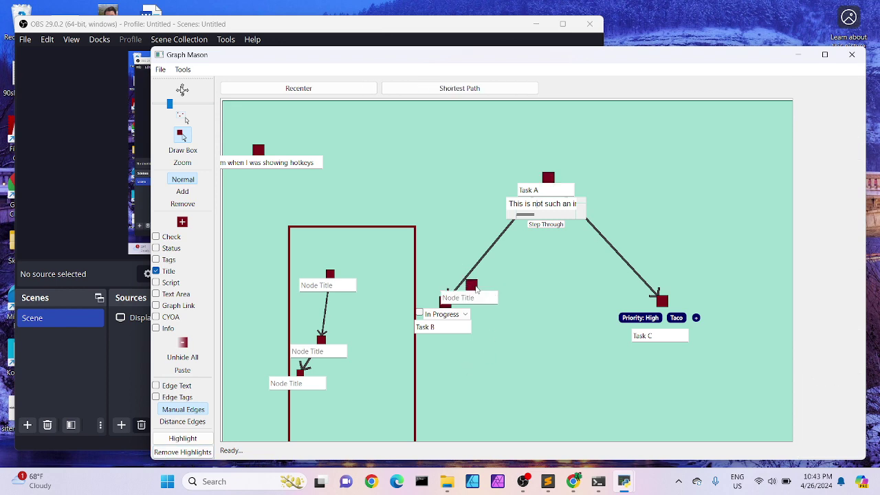
pyautogui.doubleClick(515, 298)
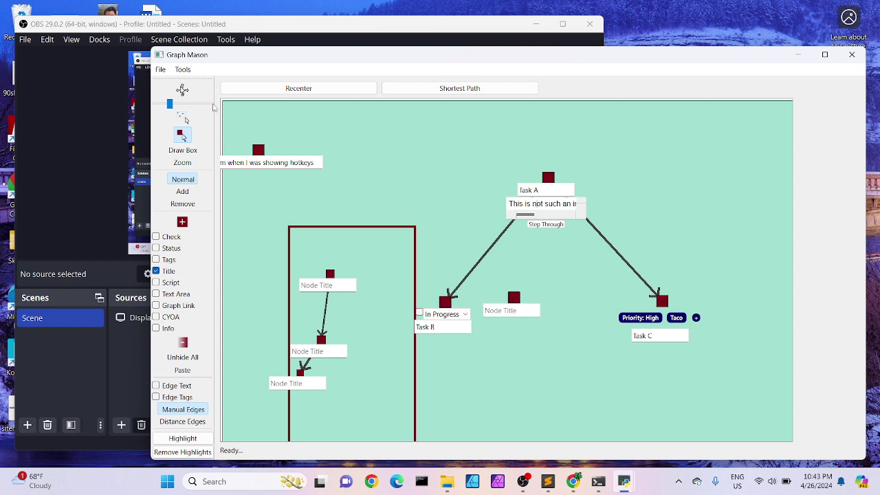
# Step: Delete the unlinked blank node between Task B and Task C
pyautogui.click(519, 295)
pyautogui.press('Delete')
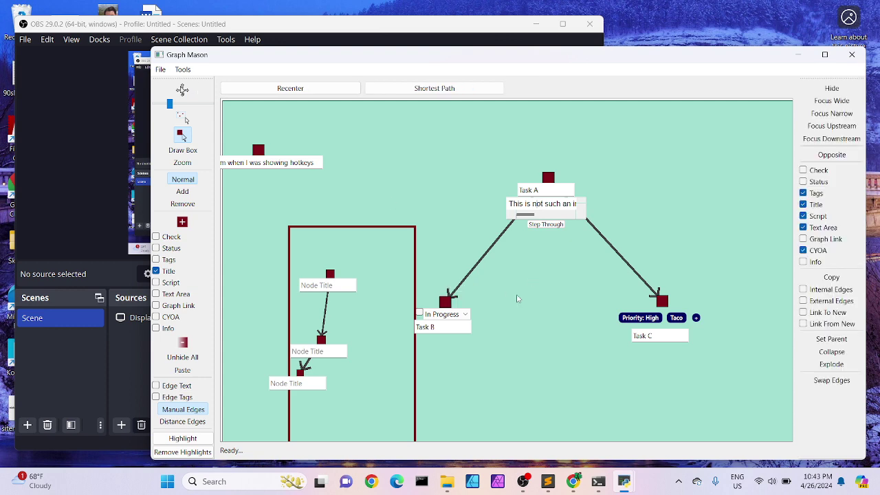
# Step: Highlight the edge from Task A to Task B and remove that highlight again
pyautogui.click(183, 90)
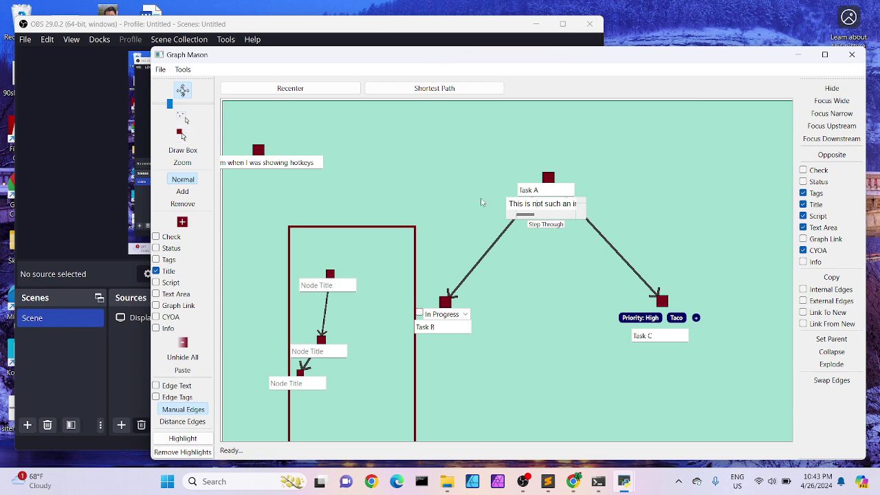
pyautogui.click(490, 254)
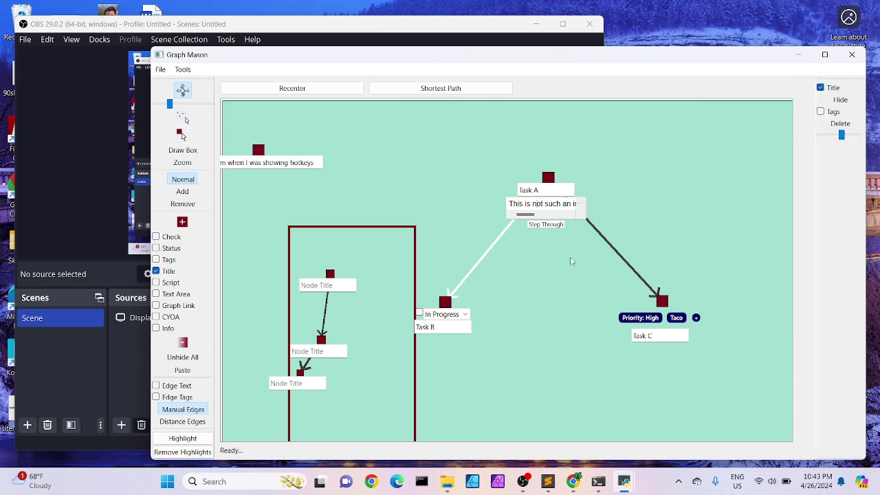
pyautogui.click(184, 438)
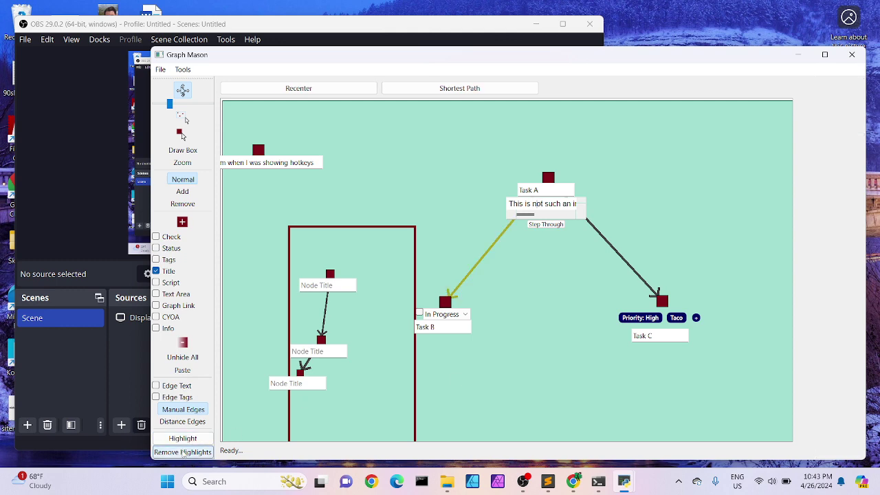
pyautogui.click(183, 453)
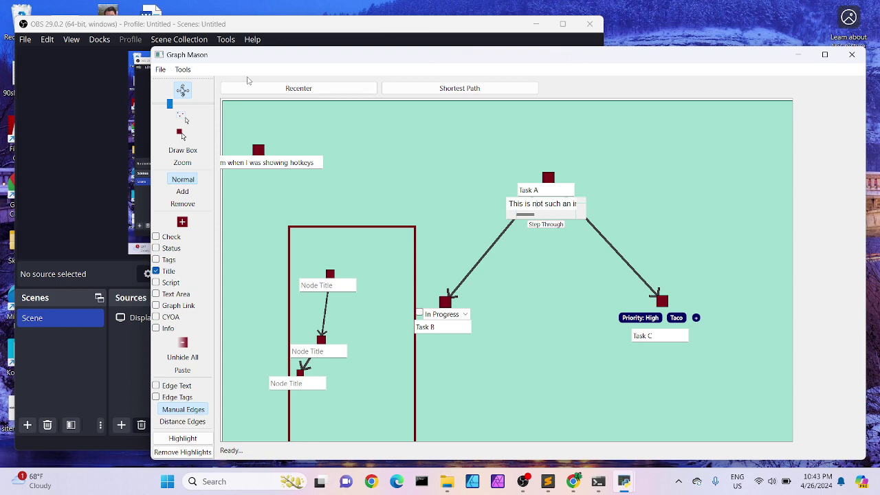
# Step: Search the node titles for "Task C"
pyautogui.click(185, 70)
pyautogui.click(192, 83)
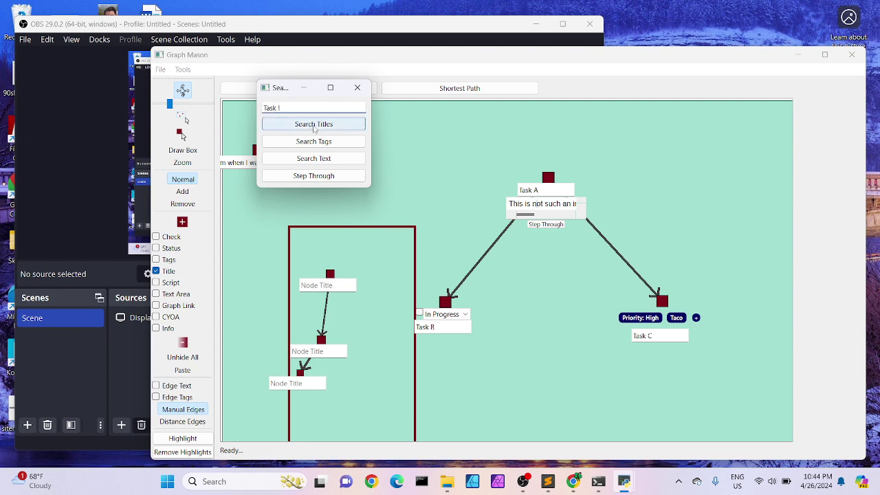
pyautogui.click(313, 126)
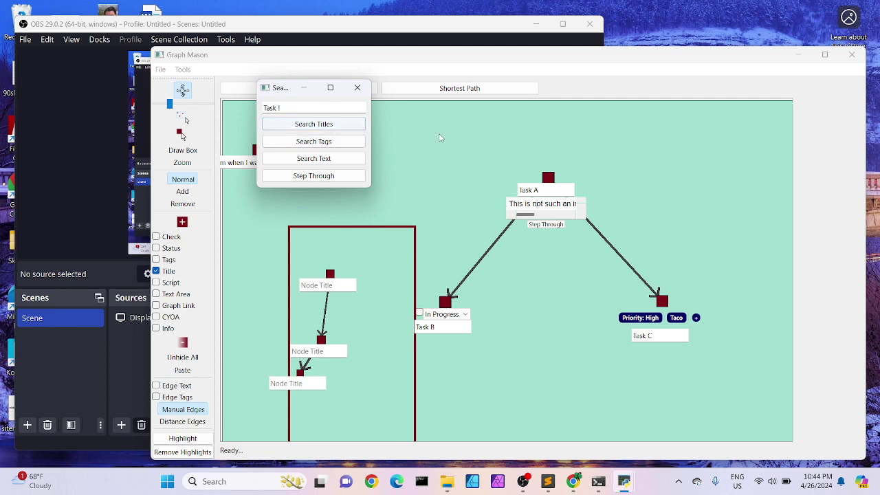
pyautogui.click(445, 138)
pyautogui.click(182, 69)
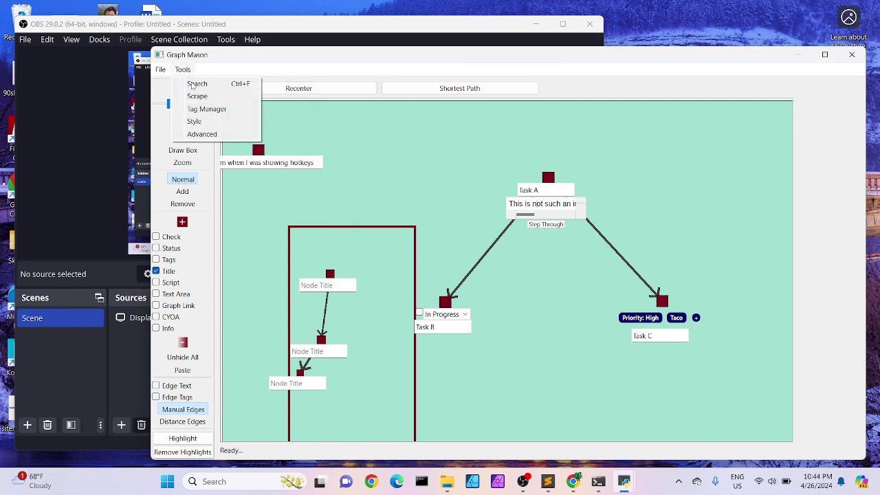
pyautogui.click(192, 85)
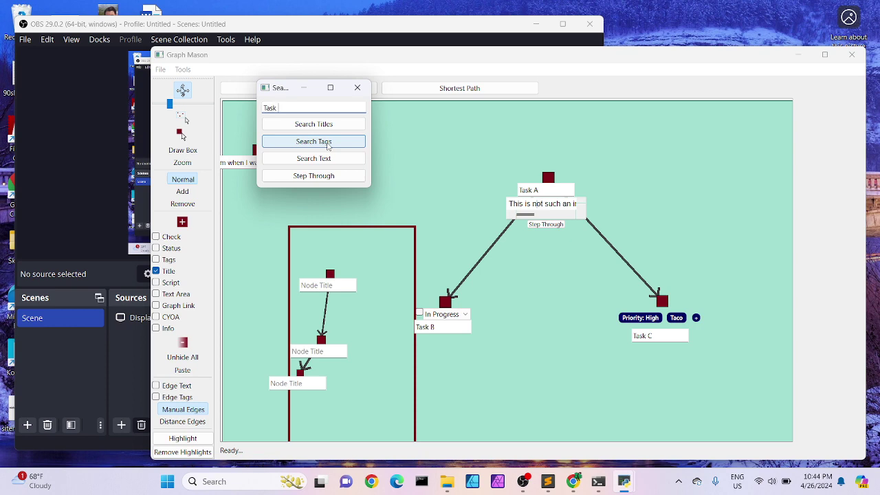
pyautogui.click(313, 124)
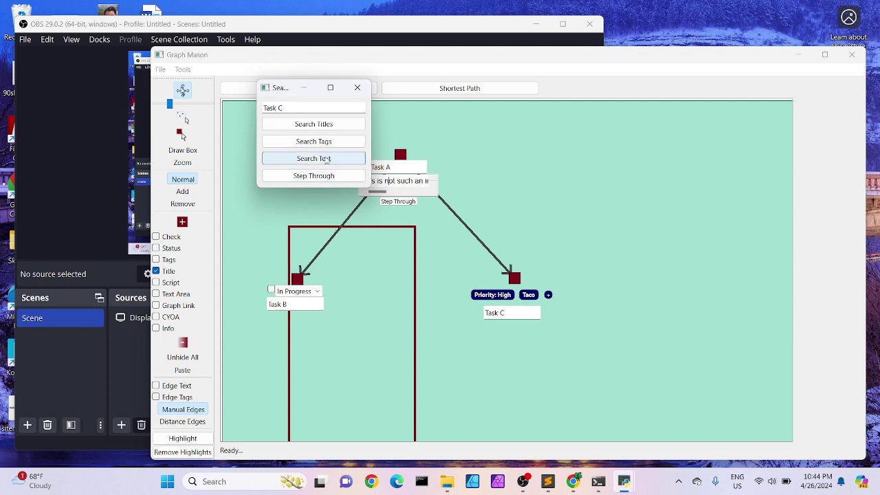
# Step: Step through the graph's nodes one after another from the search tool, and leave the search
pyautogui.click(316, 177)
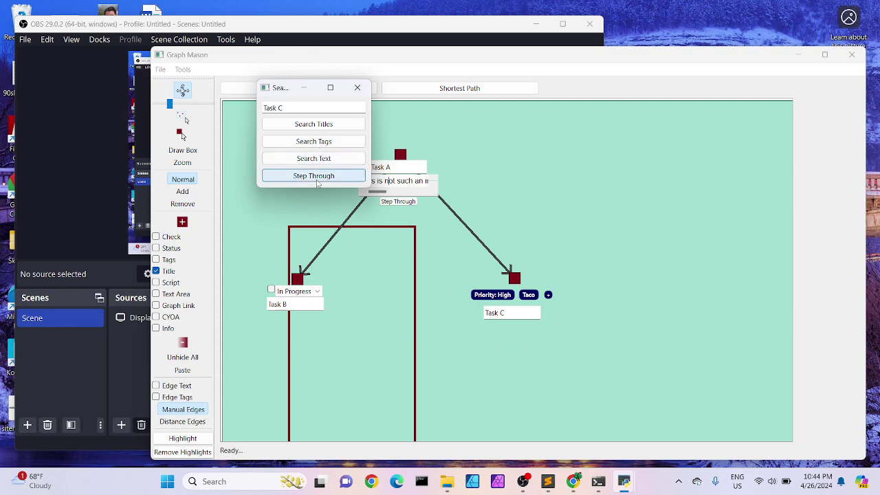
pyautogui.click(318, 178)
pyautogui.click(318, 178)
pyautogui.click(317, 177)
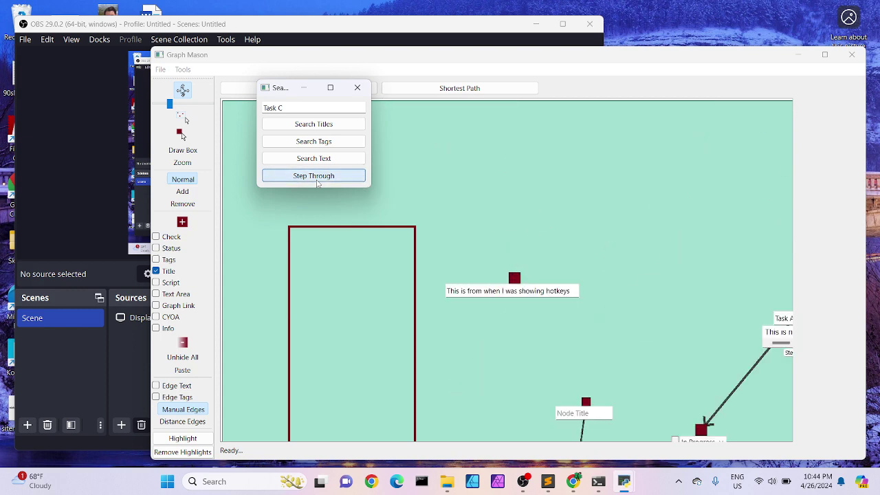
pyautogui.click(318, 177)
pyautogui.click(318, 177)
pyautogui.click(317, 178)
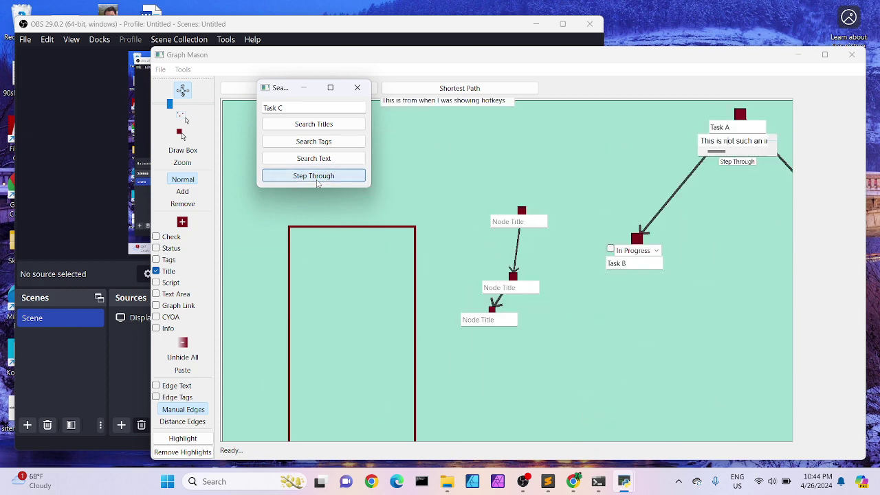
pyautogui.click(317, 180)
pyautogui.click(318, 180)
pyautogui.click(317, 180)
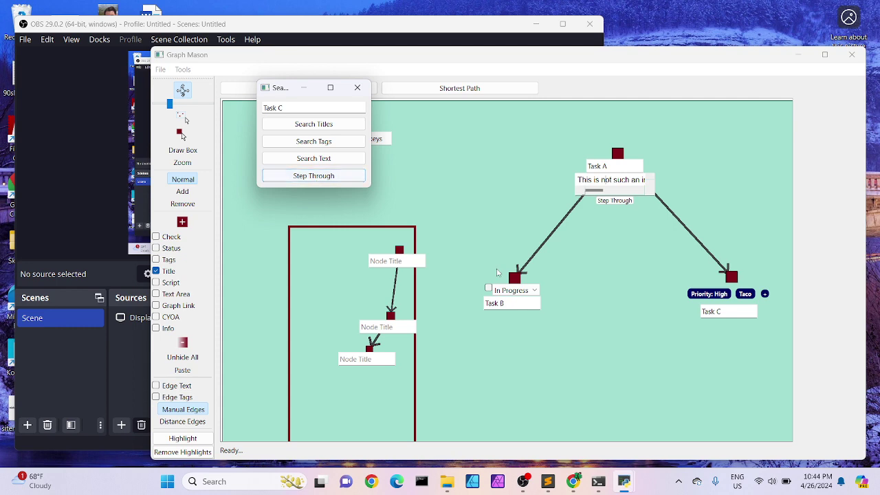
pyautogui.click(583, 311)
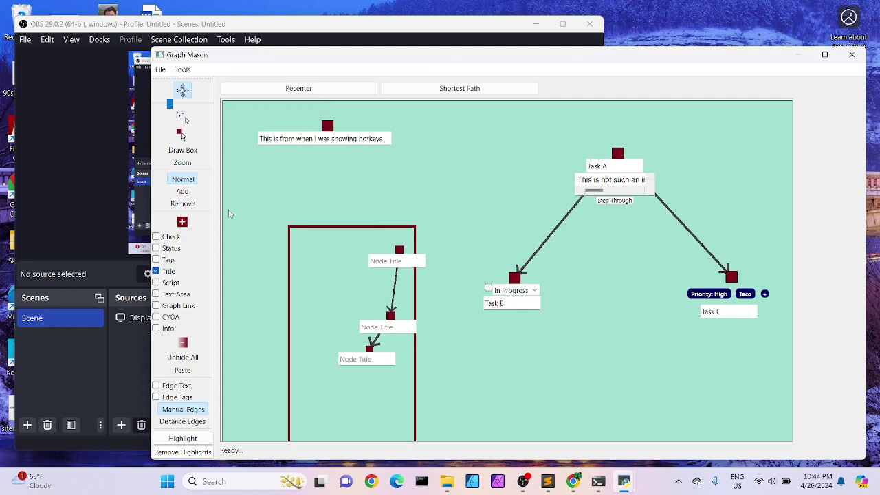
# Step: Enter "Priority: High" as the scrape tag, scrape the text of the graph without the tag filter, and examine the scraped text
pyautogui.click(186, 73)
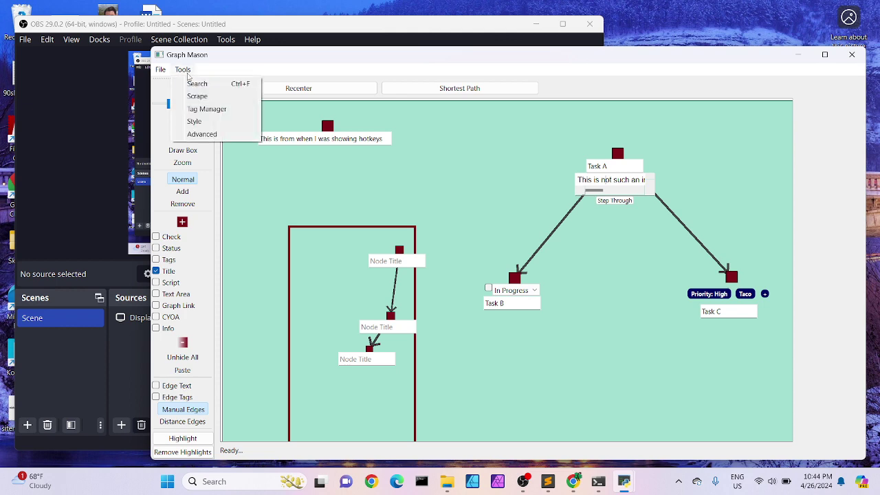
pyautogui.click(197, 96)
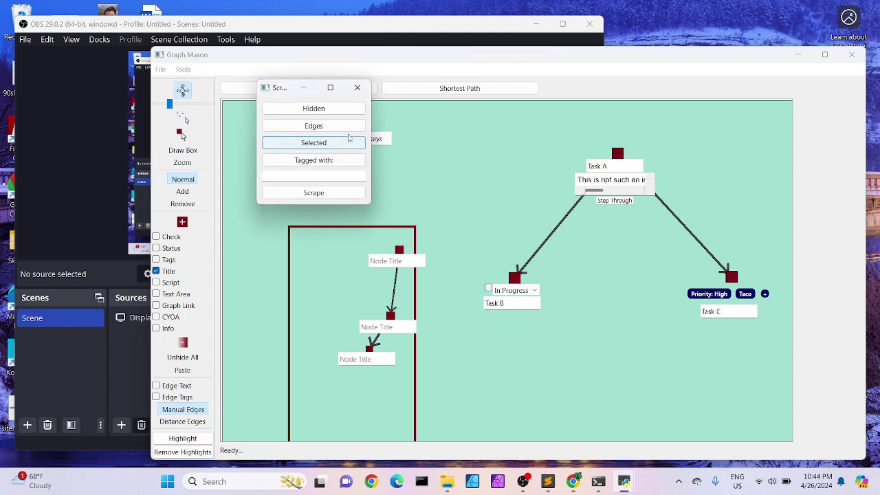
pyautogui.click(308, 110)
pyautogui.click(315, 127)
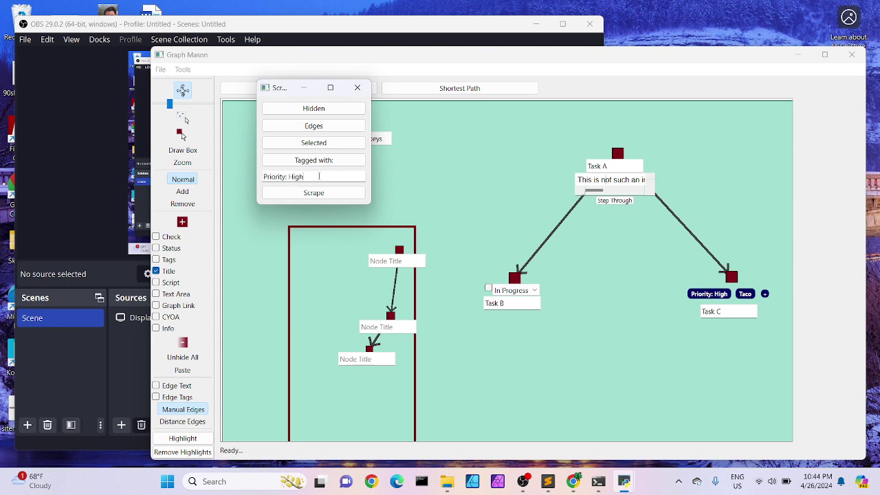
pyautogui.click(314, 192)
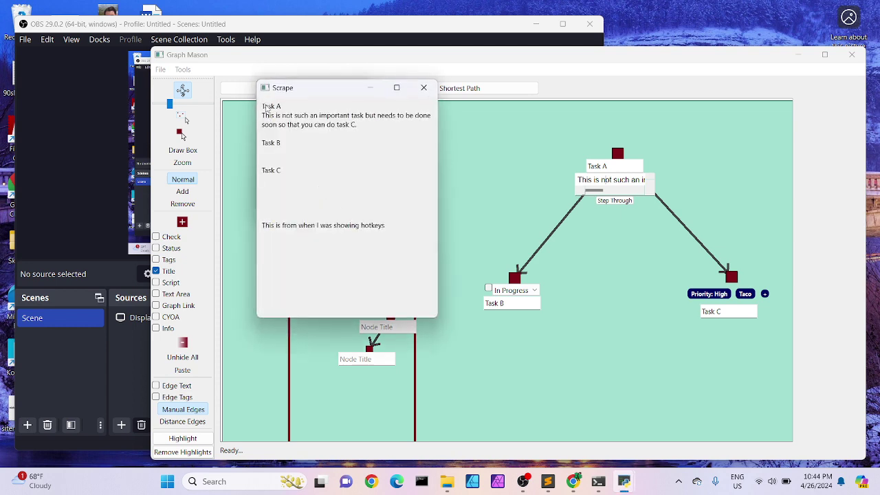
pyautogui.moveTo(267, 109); pyautogui.dragTo(387, 238)
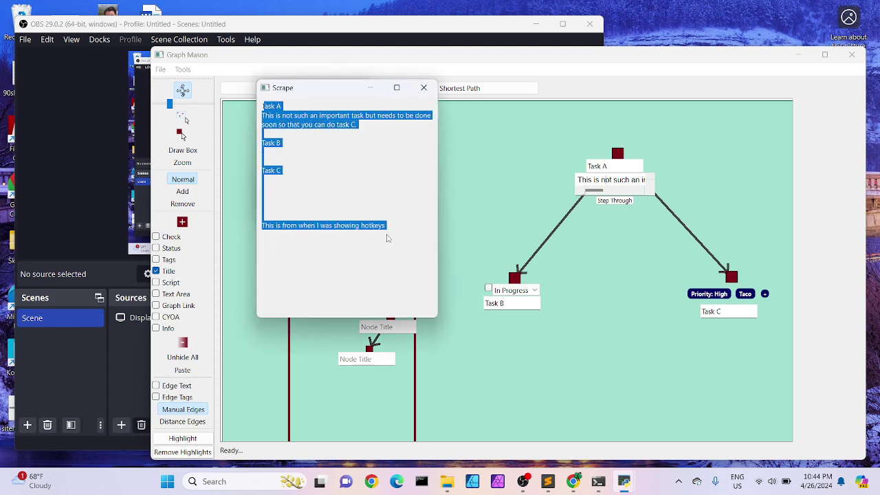
pyautogui.click(363, 205)
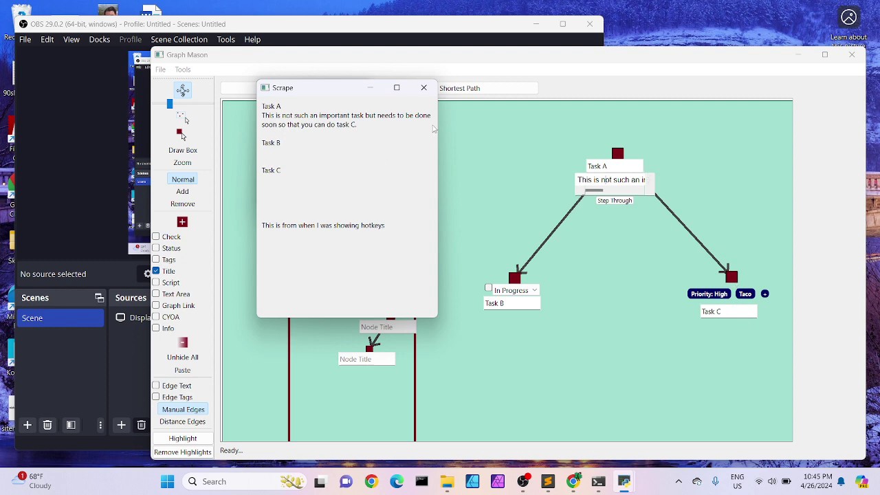
# Step: Restrict the scrape to nodes tagged "Priority: High", scrape their text again, and close the output
pyautogui.moveTo(314, 88); pyautogui.dragTo(511, 167)
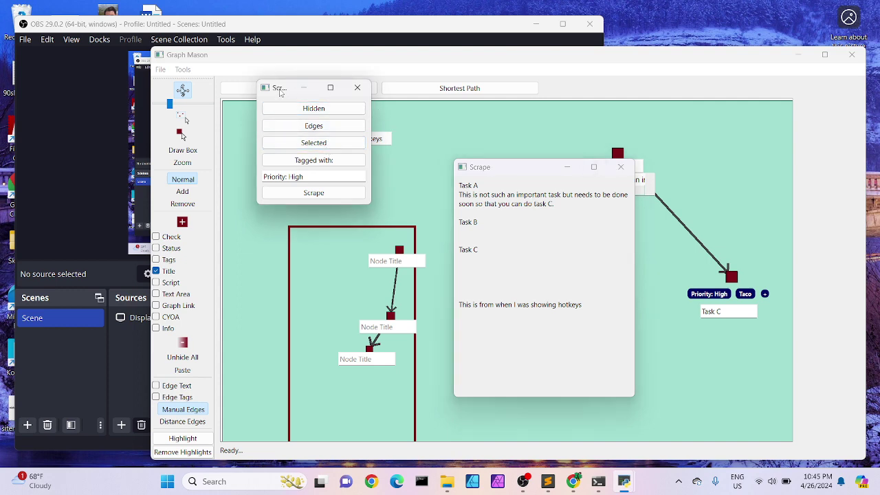
pyautogui.moveTo(286, 95); pyautogui.dragTo(264, 174)
pyautogui.click(290, 240)
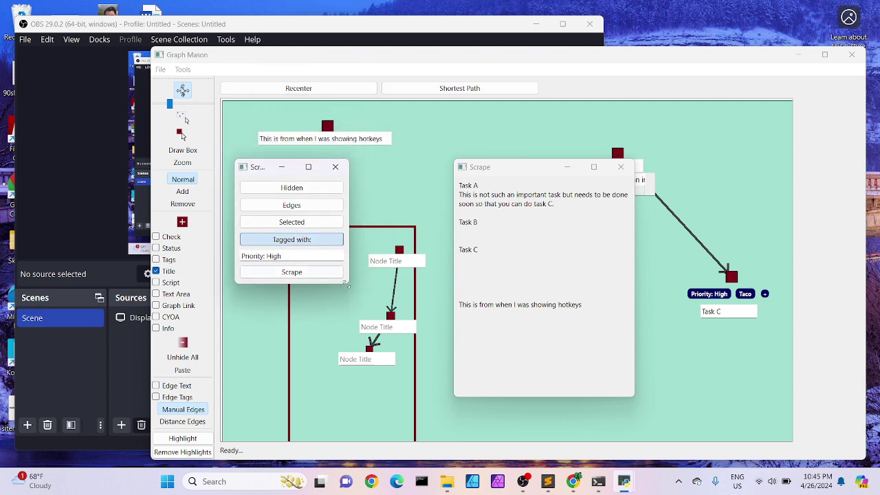
pyautogui.click(628, 166)
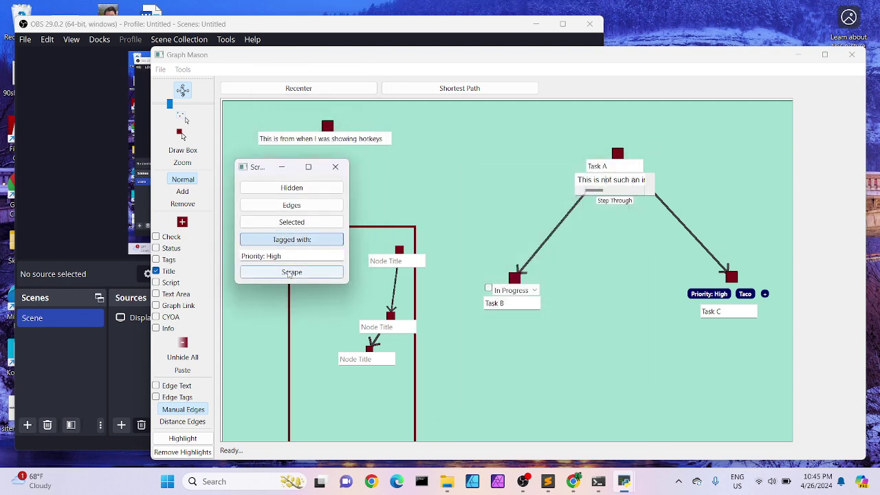
pyautogui.click(289, 272)
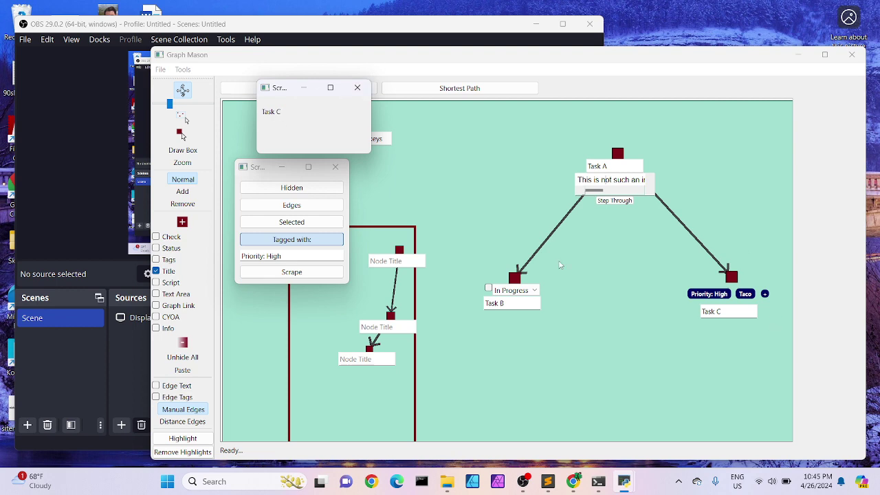
pyautogui.click(358, 87)
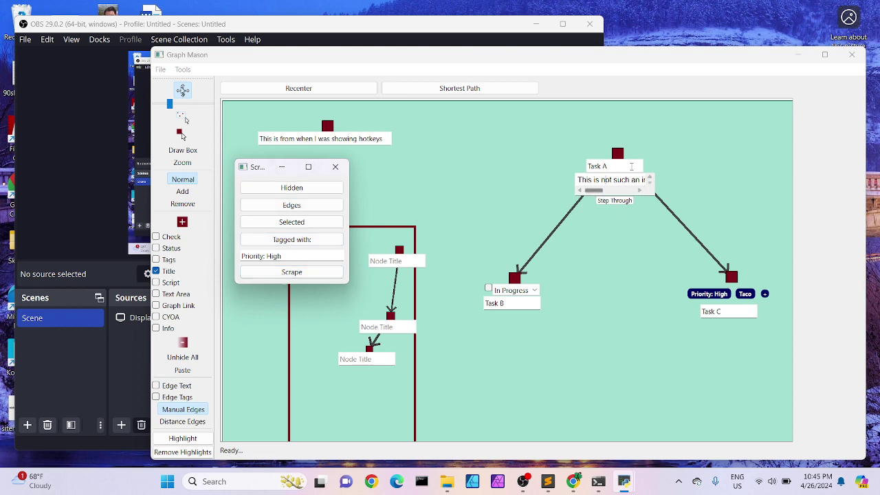
# Step: Move the Task A node slightly up and to the left
pyautogui.moveTo(623, 161); pyautogui.dragTo(599, 149)
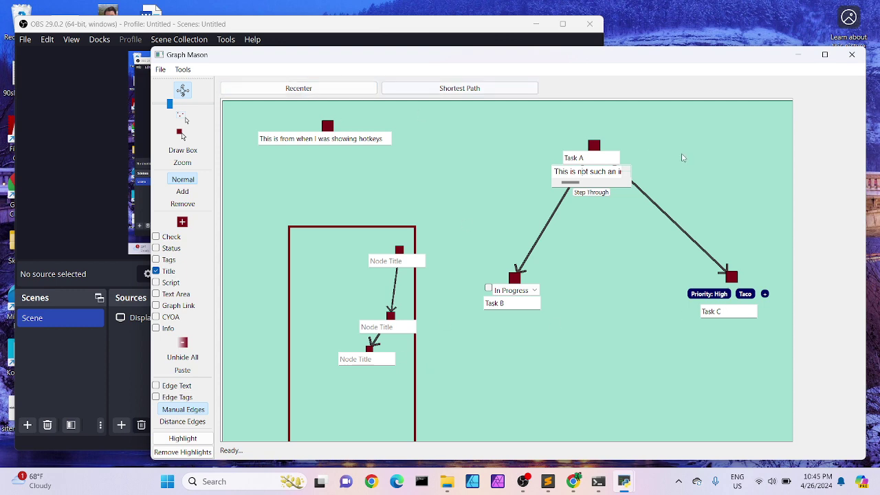
# Step: Select all nodes tagged "Taco" with the Tag Manager, and clear the selection
pyautogui.click(180, 70)
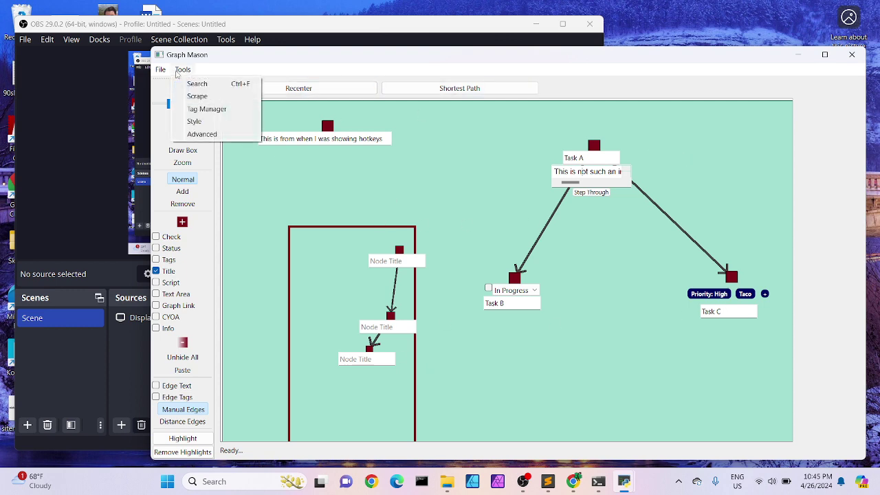
pyautogui.click(224, 109)
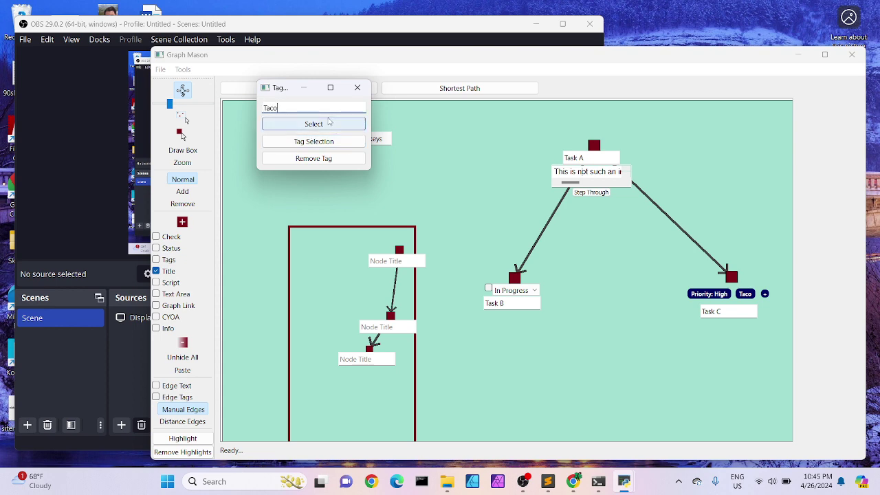
pyautogui.click(328, 121)
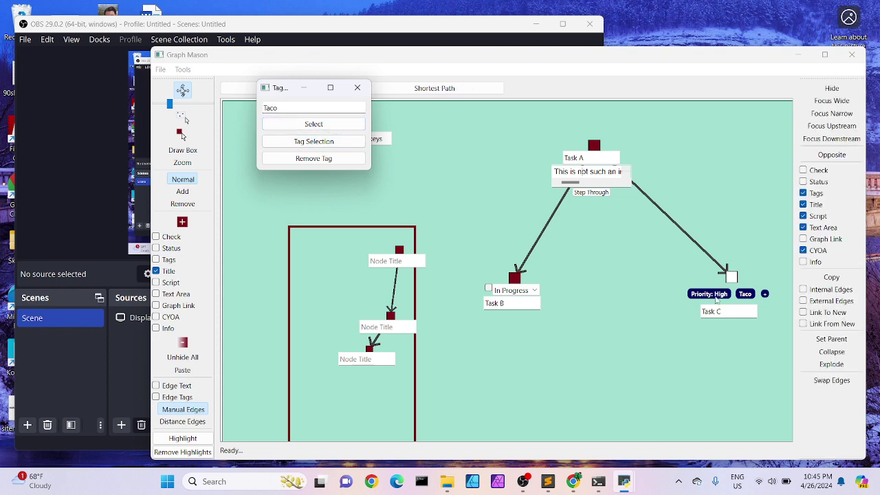
pyautogui.click(647, 286)
# Step: Enable tags on the Task B node and add the tag "Taco" to it
pyautogui.click(515, 281)
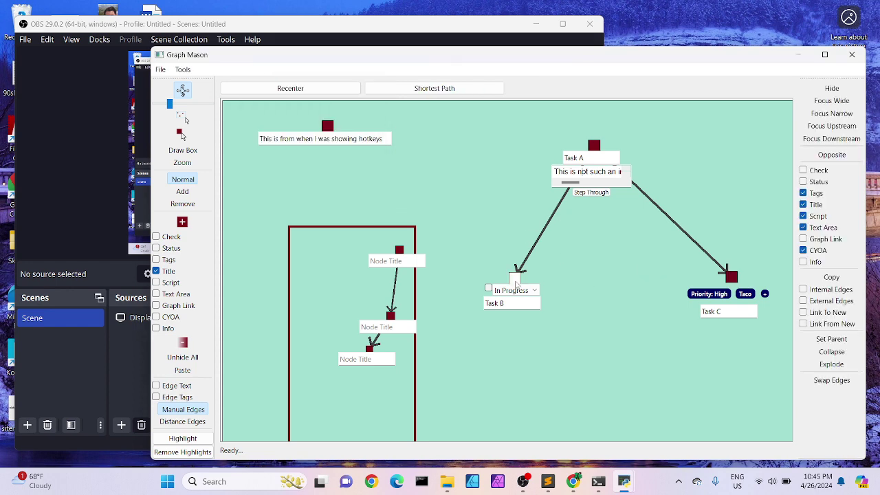
pyautogui.click(804, 194)
pyautogui.click(803, 194)
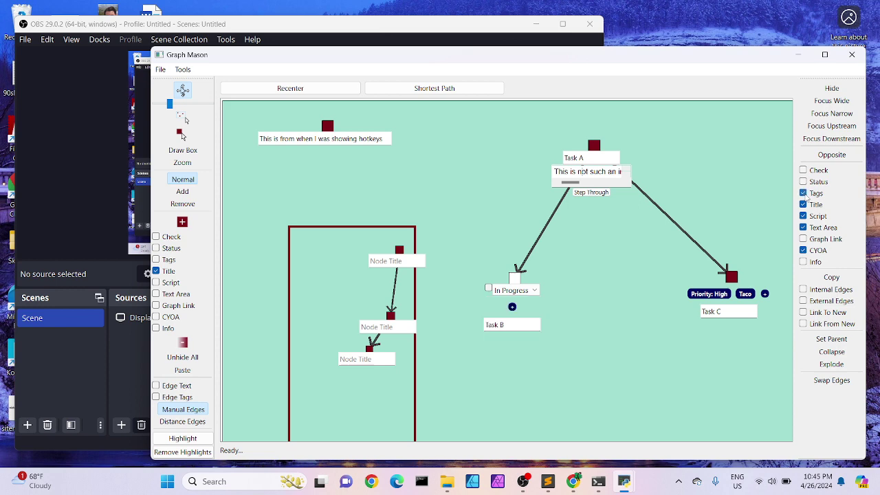
pyautogui.click(512, 307)
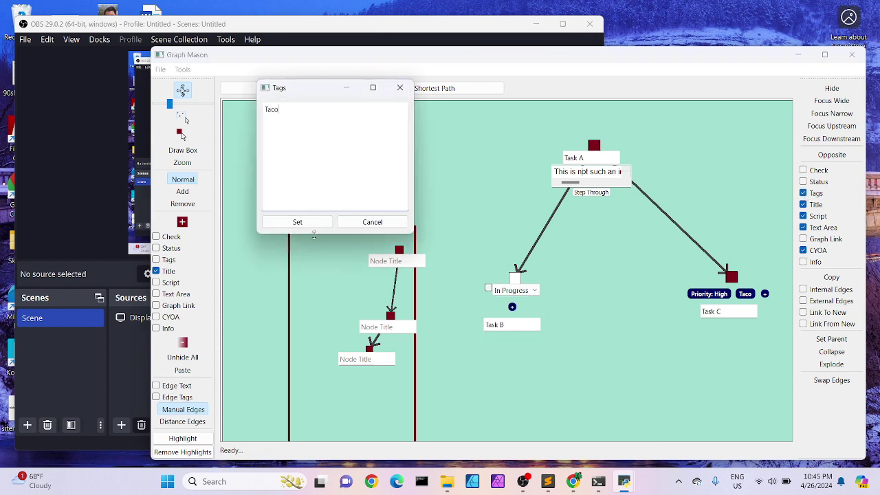
pyautogui.click(297, 221)
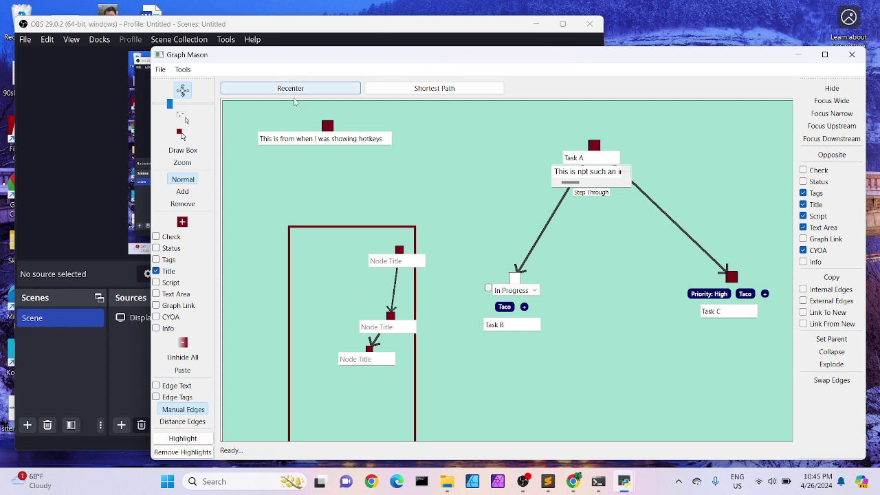
# Step: Select all nodes tagged "Taco" with the Tag Manager, and clear the selection
pyautogui.click(182, 69)
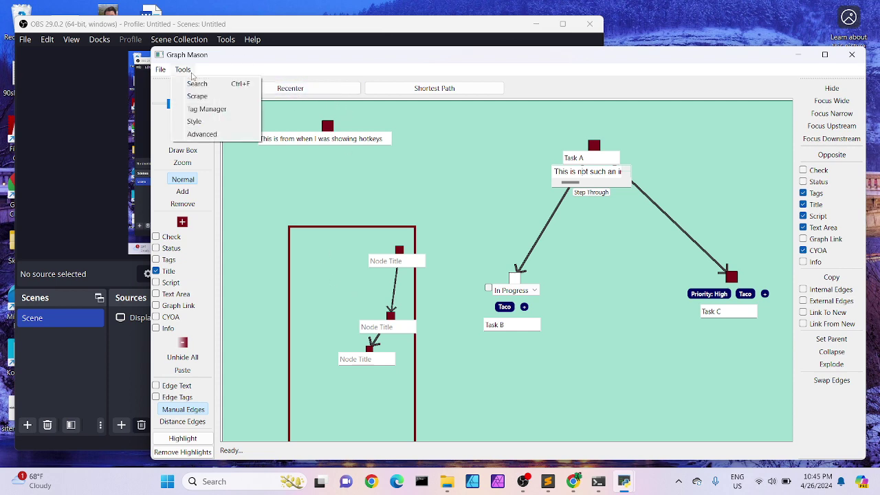
pyautogui.click(208, 108)
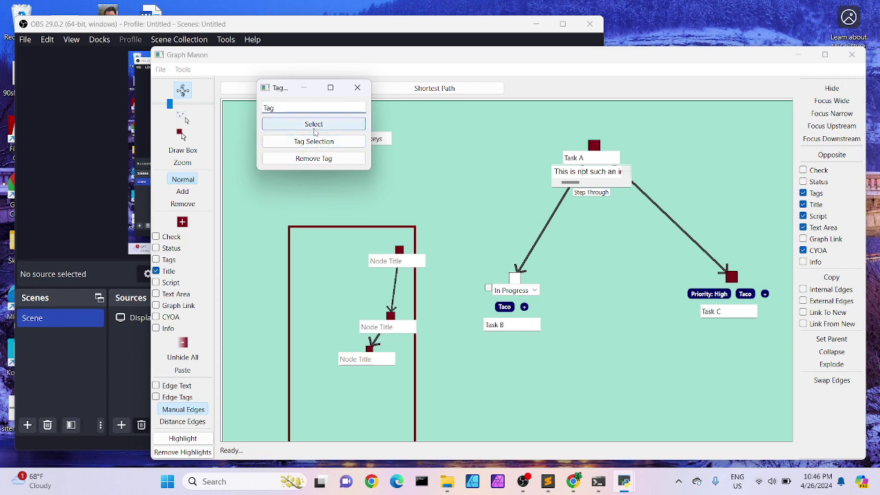
pyautogui.click(318, 126)
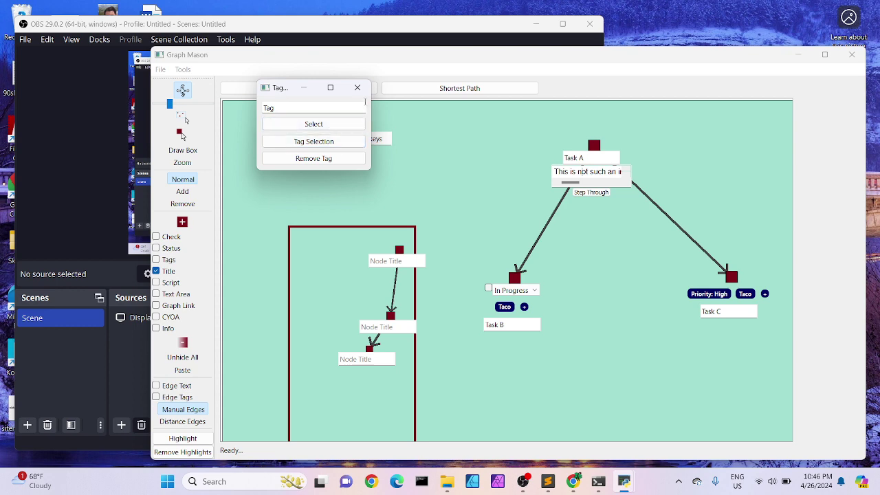
pyautogui.click(316, 109)
pyautogui.click(314, 124)
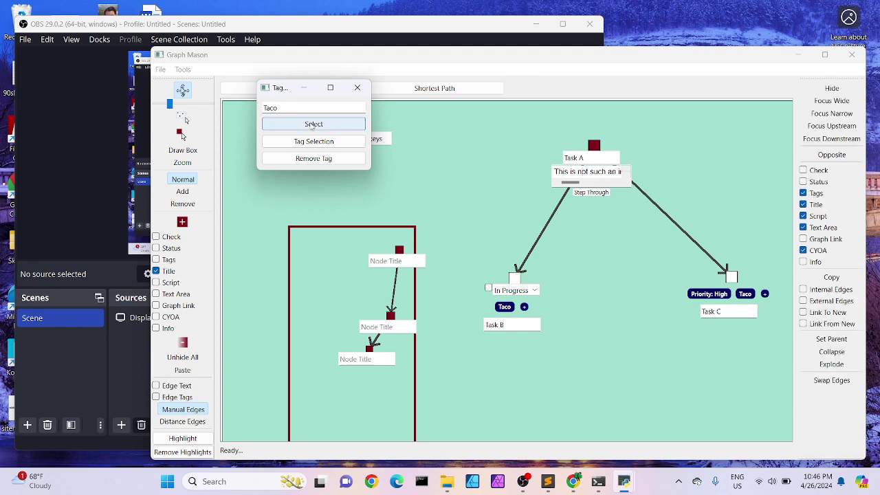
pyautogui.click(410, 234)
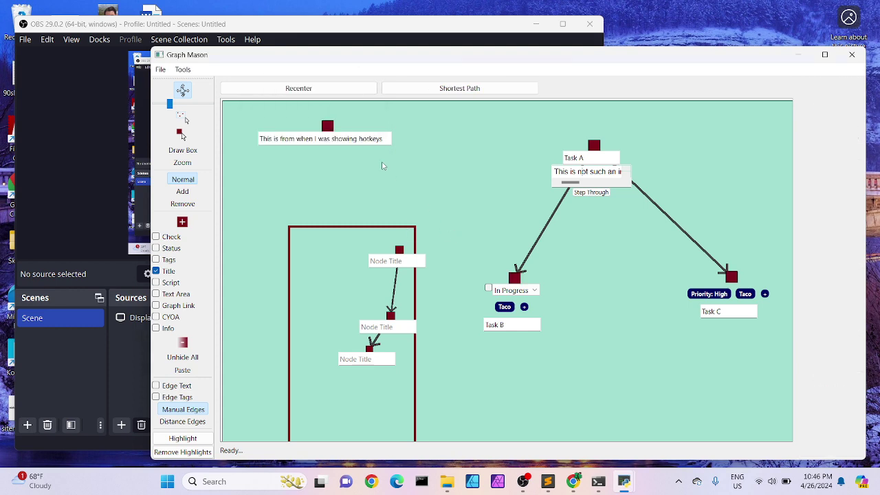
# Step: Select the three untitled nodes inside the red box and enable tags on them
pyautogui.click(183, 71)
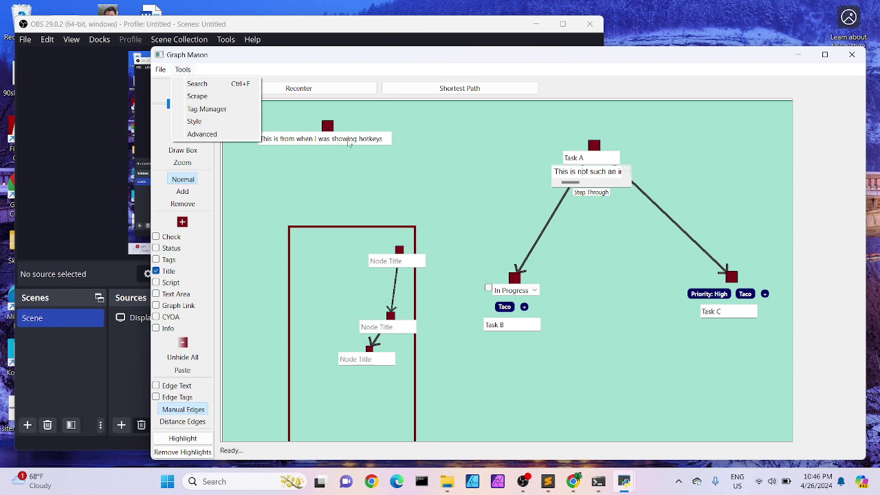
pyautogui.click(423, 166)
pyautogui.click(183, 117)
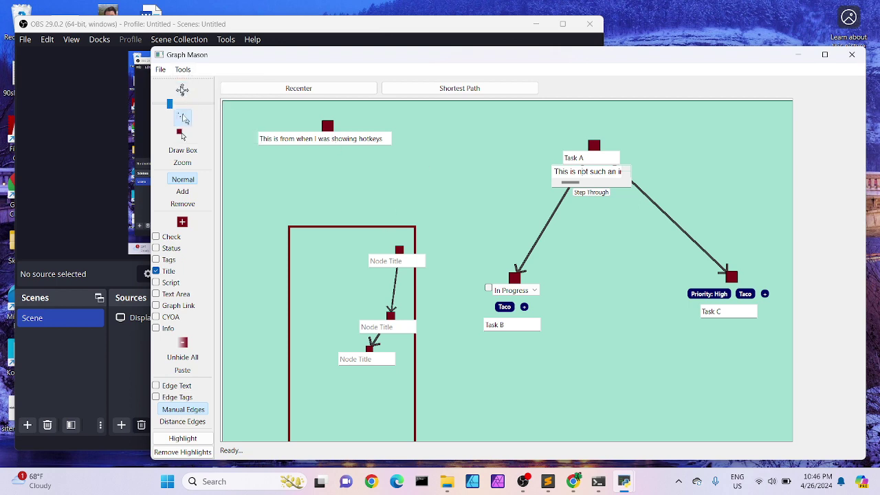
pyautogui.moveTo(346, 231); pyautogui.dragTo(435, 375)
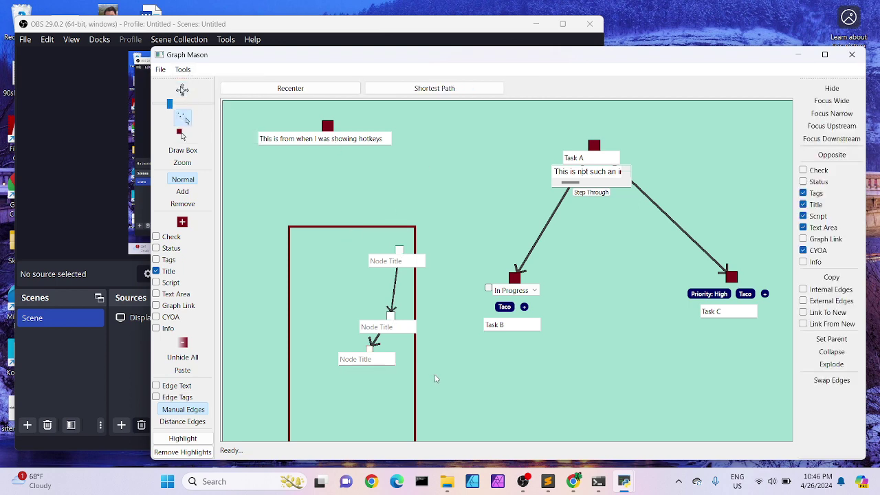
pyautogui.click(803, 193)
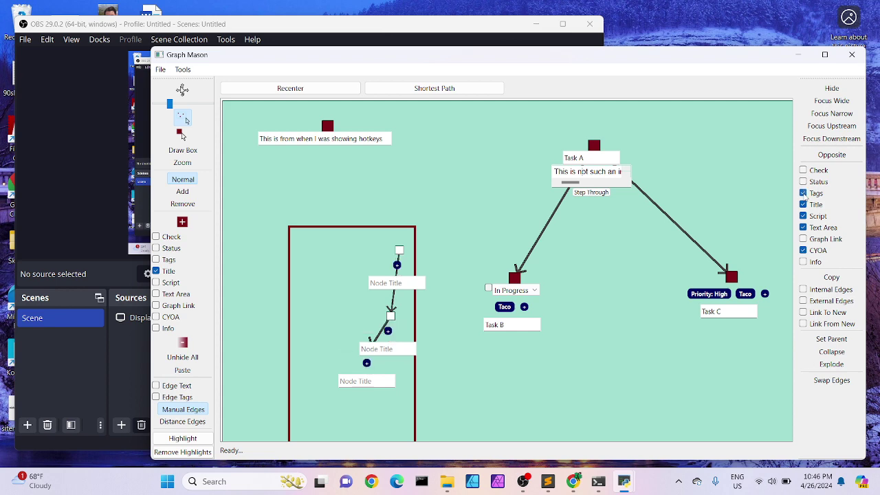
# Step: Try to tag the three nodes inside the red box with "Priority: Medium" using the Tag Manager
pyautogui.click(495, 227)
pyautogui.moveTo(326, 232); pyautogui.dragTo(424, 388)
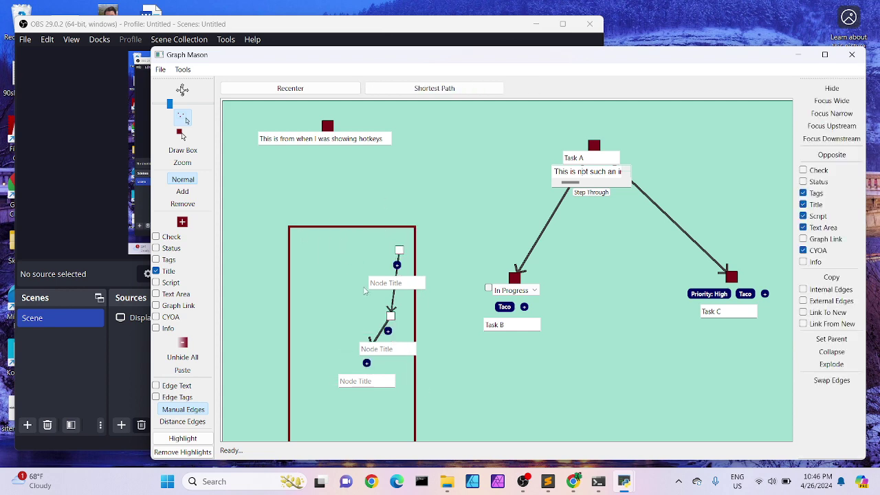
pyautogui.click(182, 70)
pyautogui.click(195, 109)
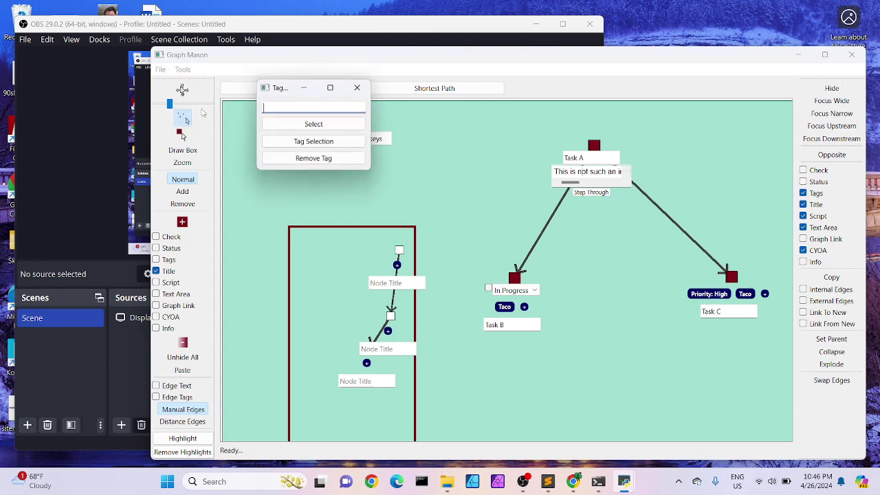
pyautogui.click(339, 121)
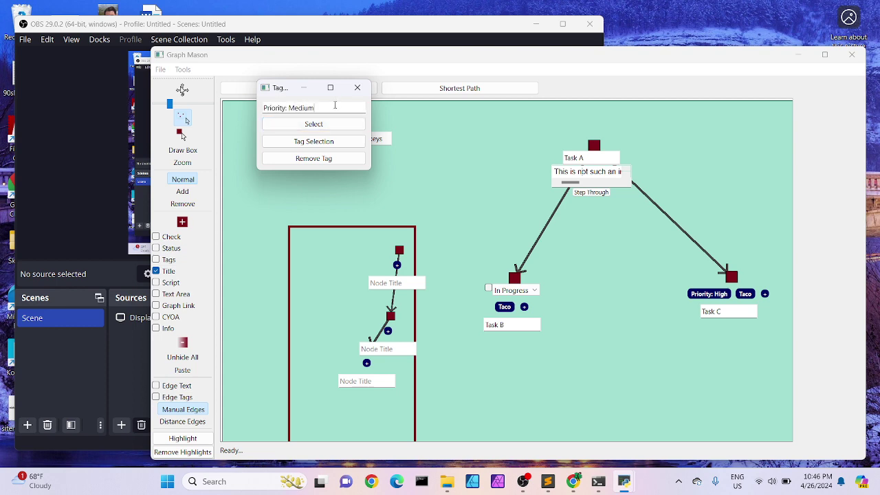
pyautogui.click(332, 142)
# Step: Tag the three nodes inside the red box with "Priority: Medium", and move the middle one left and slightly up
pyautogui.moveTo(341, 234); pyautogui.dragTo(452, 404)
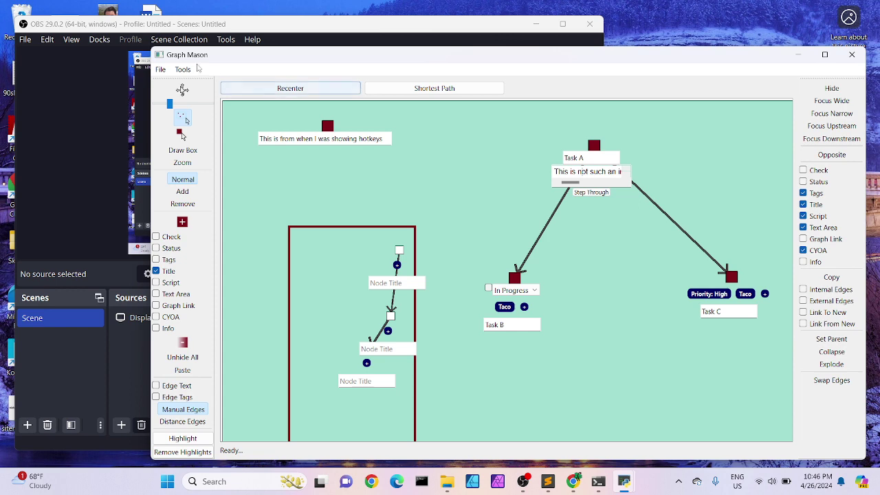
pyautogui.click(183, 70)
pyautogui.click(206, 109)
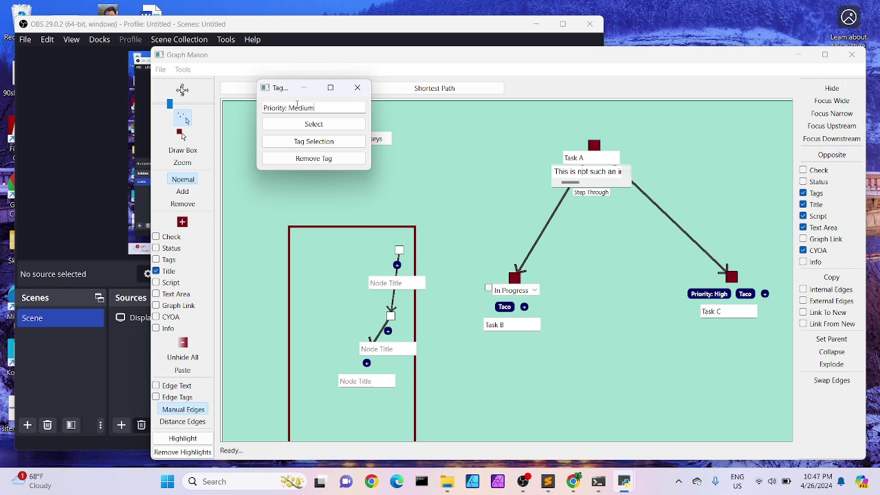
pyautogui.click(309, 141)
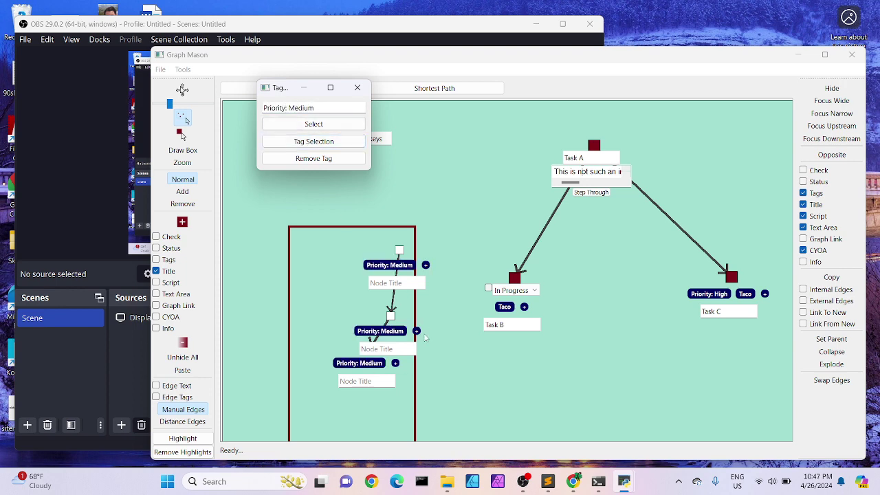
pyautogui.click(443, 342)
pyautogui.moveTo(395, 318); pyautogui.dragTo(347, 303)
pyautogui.click(182, 68)
pyautogui.click(199, 108)
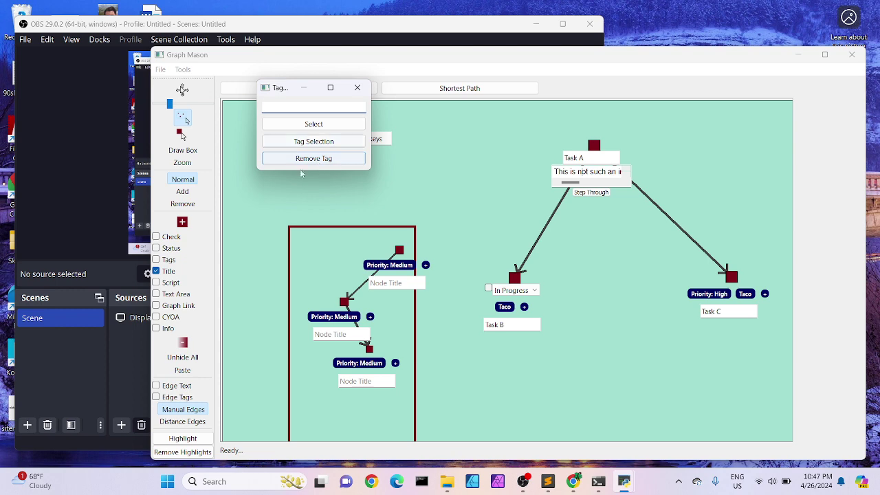
pyautogui.click(344, 253)
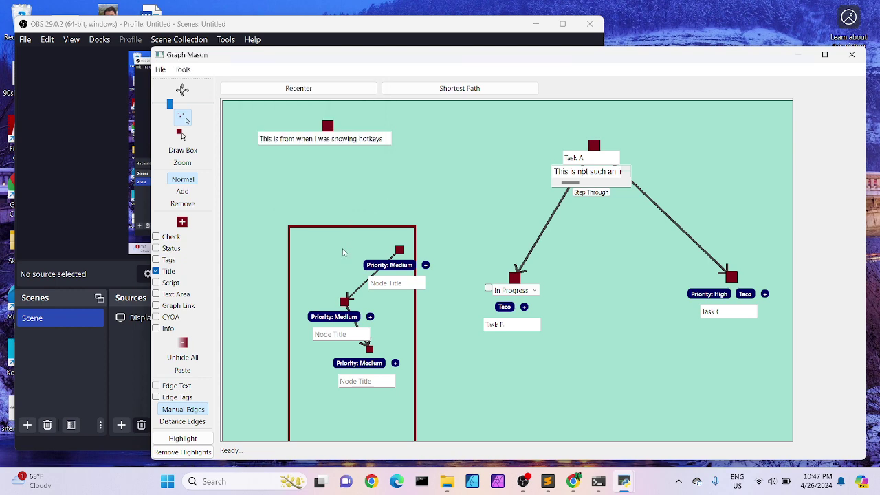
# Step: Remove the tag "Priority: Medium" from the upper two nodes inside the red box with the Tag Manager
pyautogui.moveTo(278, 216); pyautogui.dragTo(446, 328)
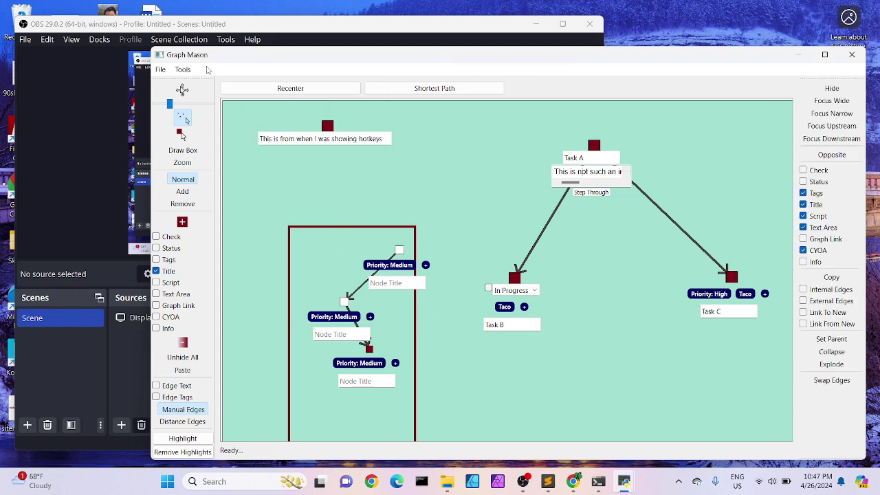
pyautogui.click(188, 71)
pyautogui.click(206, 109)
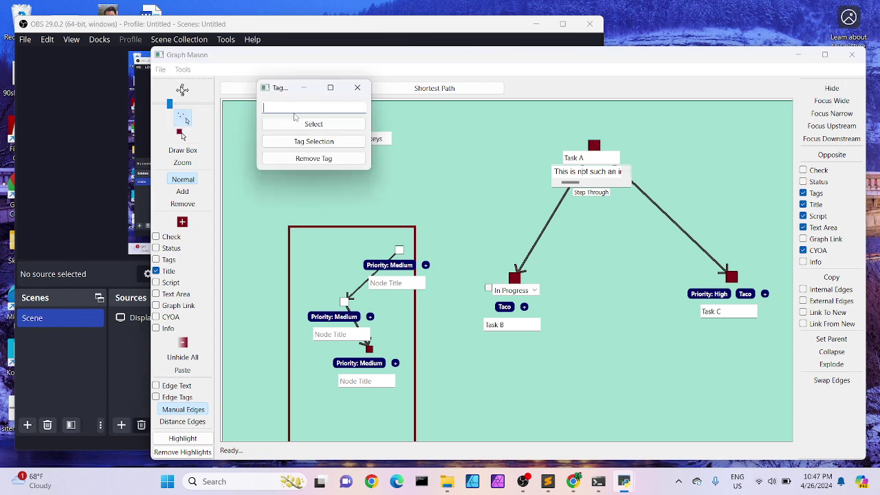
pyautogui.click(308, 110)
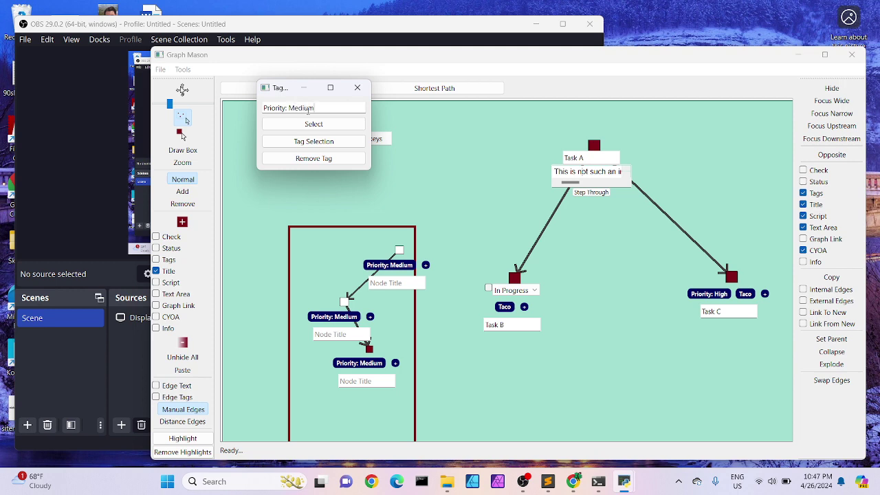
pyautogui.click(313, 158)
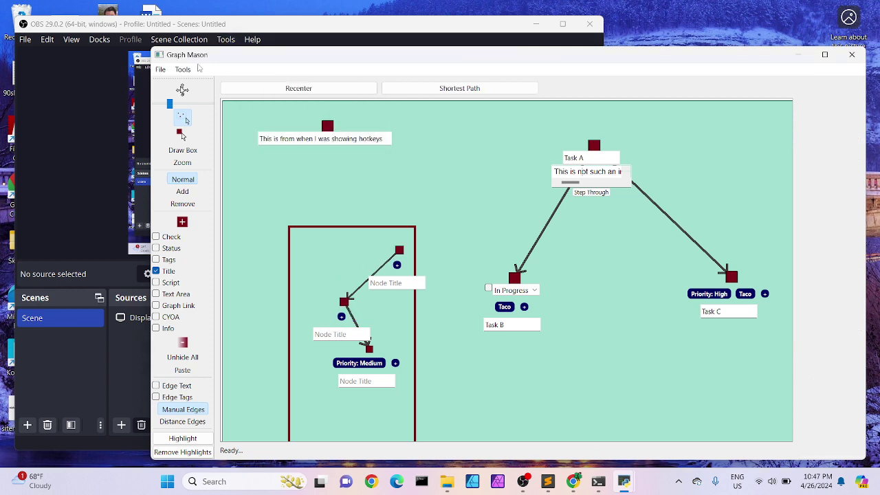
# Step: Examine the node and edge color options in the Style Manager, and close it
pyautogui.click(186, 72)
pyautogui.click(194, 123)
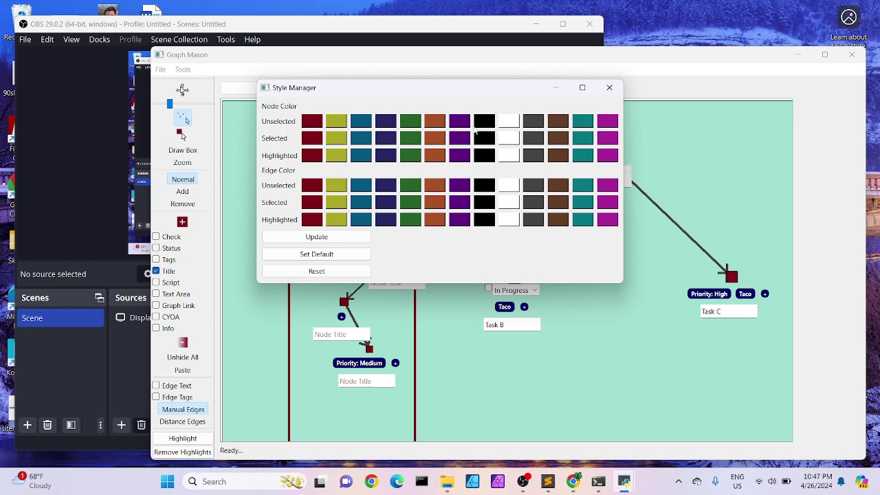
pyautogui.click(617, 88)
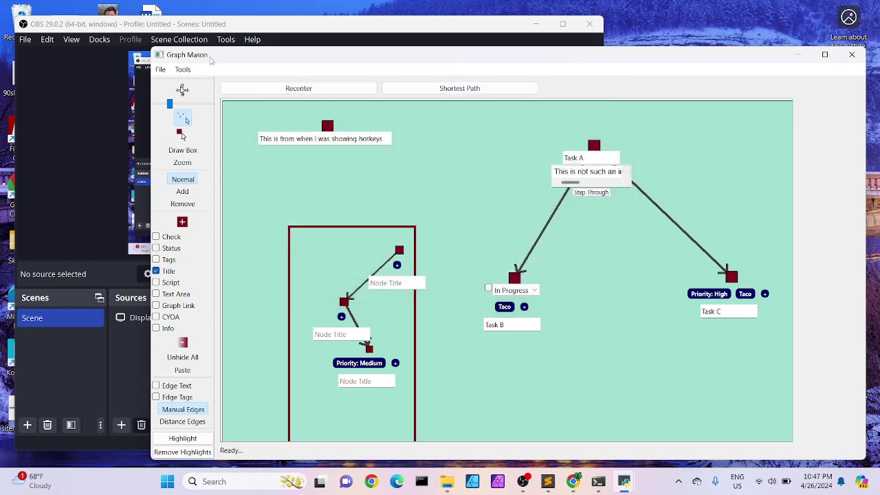
# Step: Examine the check, status and text replacement options in Advanced Tools, and close the dialog
pyautogui.click(182, 69)
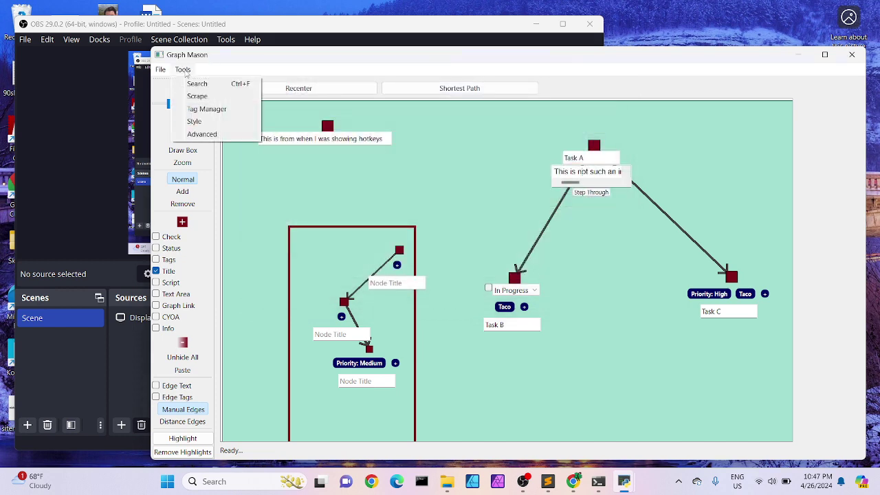
pyautogui.click(201, 135)
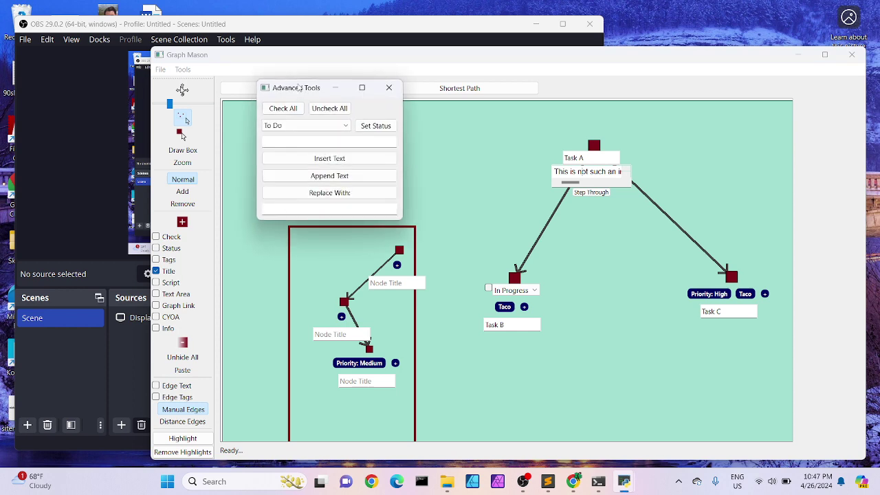
pyautogui.moveTo(299, 88); pyautogui.dragTo(448, 127)
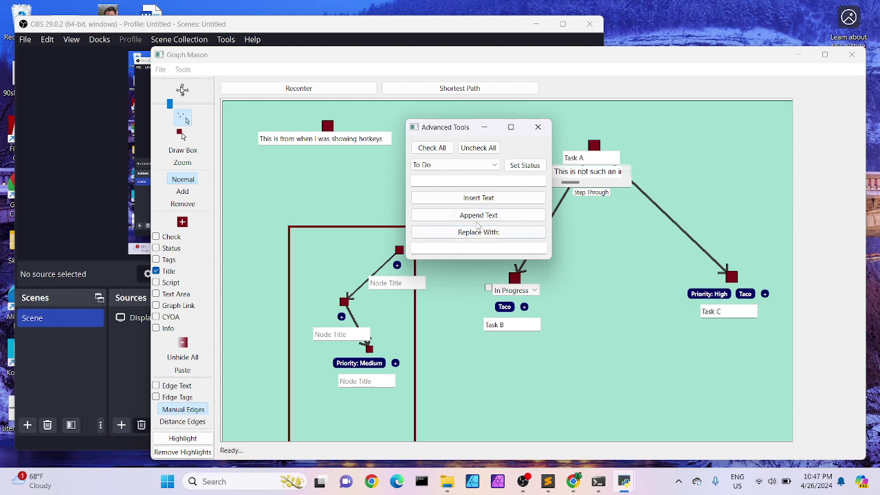
pyautogui.click(540, 129)
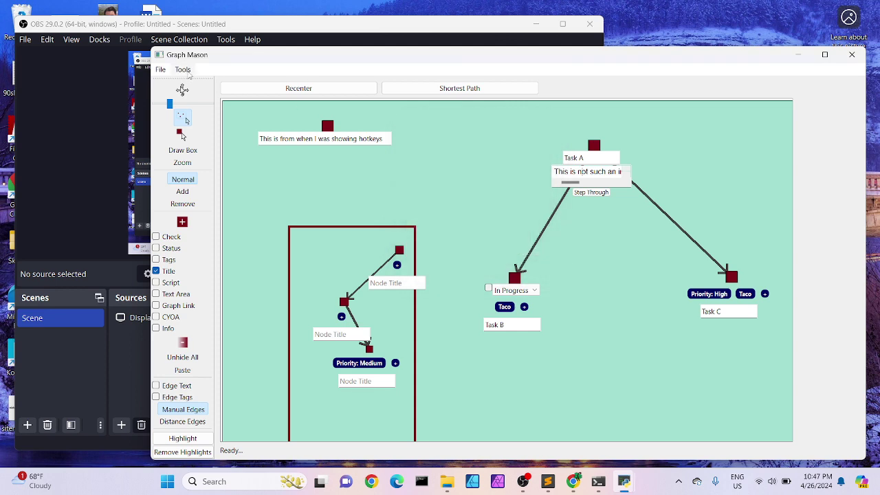
pyautogui.moveTo(206, 59); pyautogui.dragTo(148, 41)
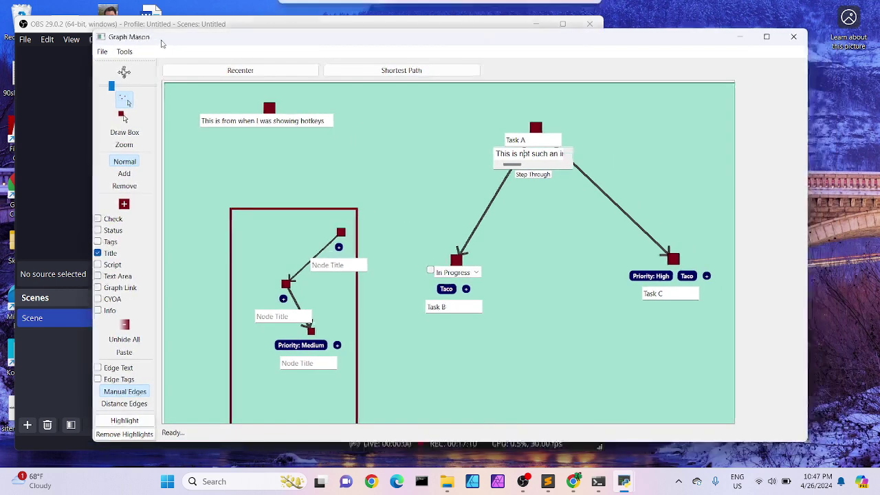
pyautogui.click(102, 52)
pyautogui.click(337, 144)
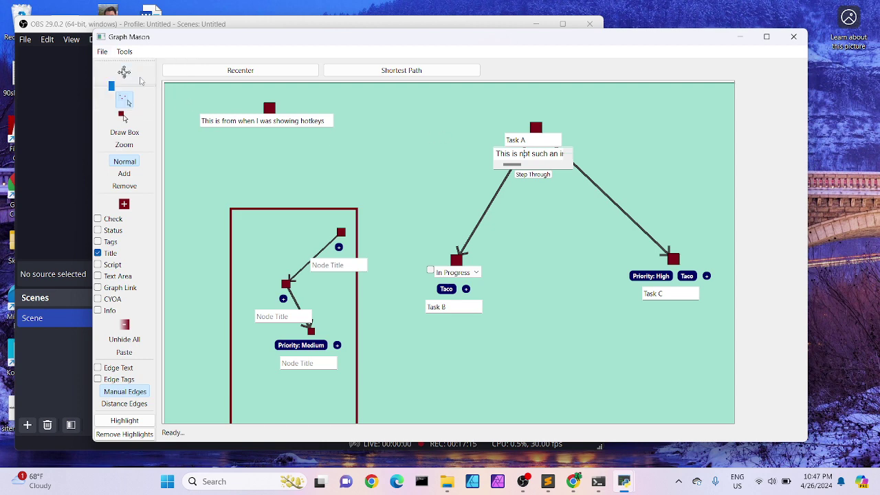
# Step: Move the Task C node left and slightly down, closer to the Task B node
pyautogui.click(127, 76)
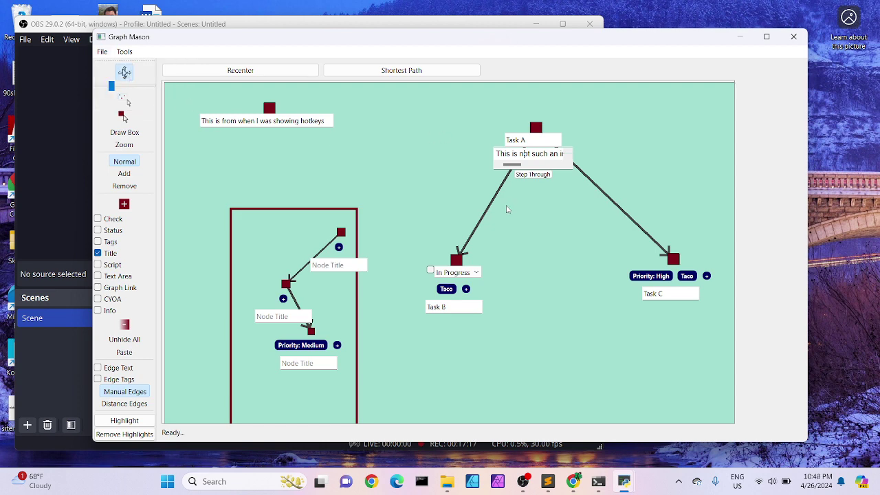
pyautogui.moveTo(507, 209); pyautogui.dragTo(368, 275)
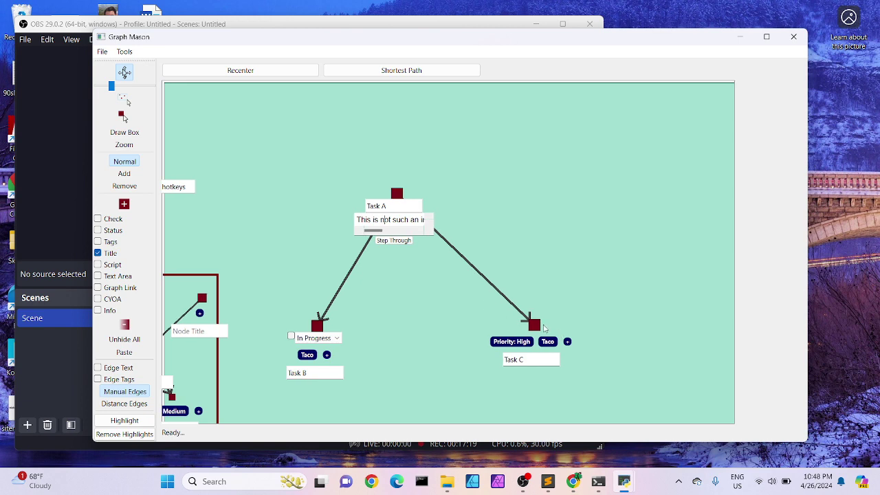
pyautogui.moveTo(544, 329); pyautogui.dragTo(444, 348)
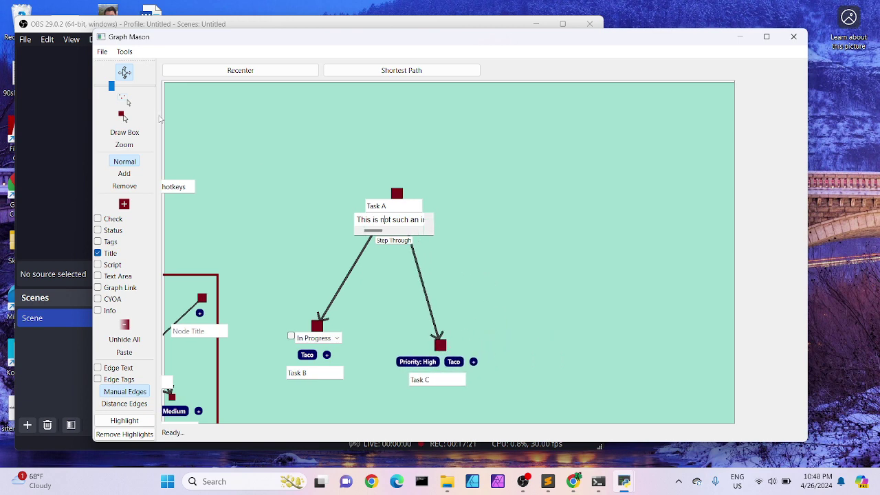
# Step: Copy the Task A and Task C nodes with the Link From New option enabled, and paste the copies into the graph
pyautogui.click(125, 100)
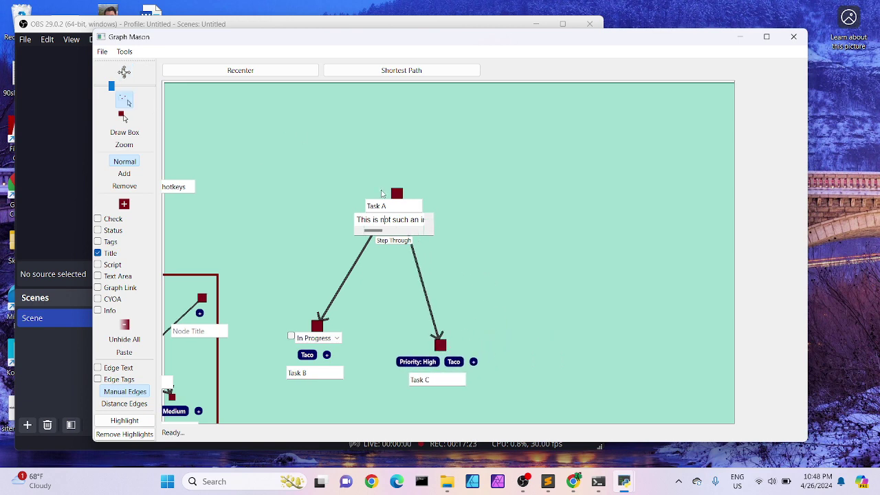
pyautogui.moveTo(383, 175); pyautogui.dragTo(500, 401)
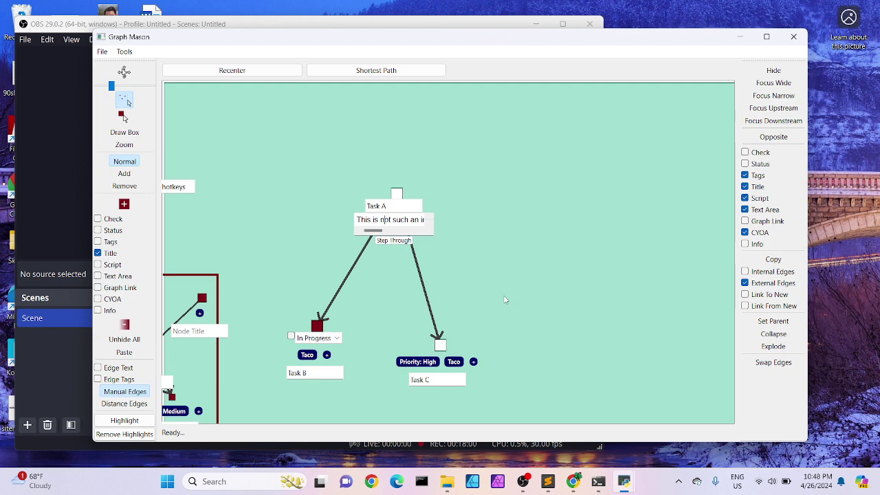
pyautogui.click(745, 306)
pyautogui.click(127, 72)
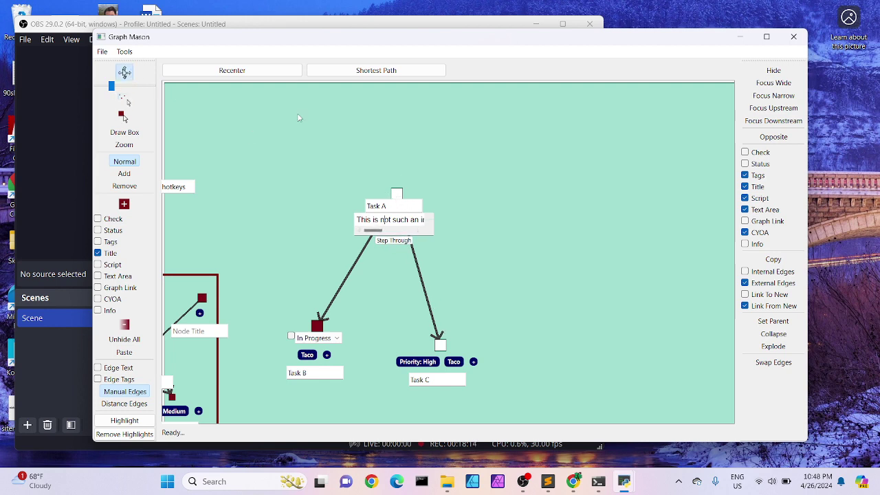
pyautogui.moveTo(376, 157); pyautogui.dragTo(298, 177)
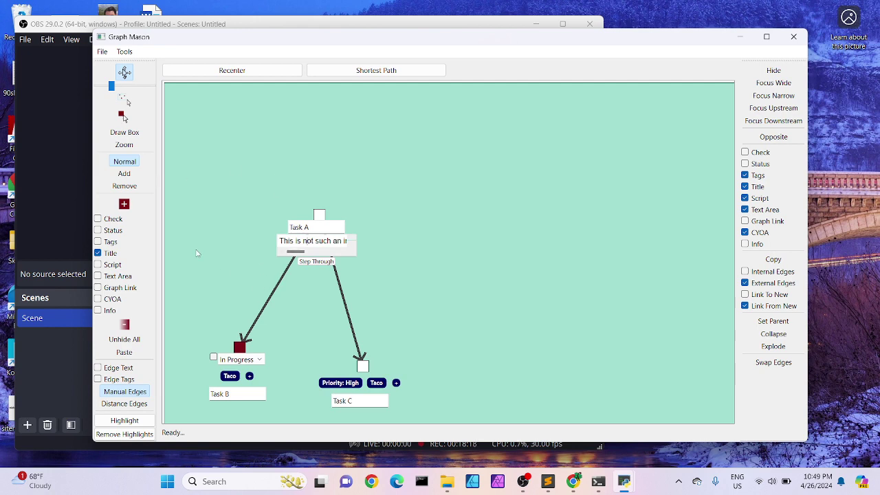
pyautogui.click(125, 352)
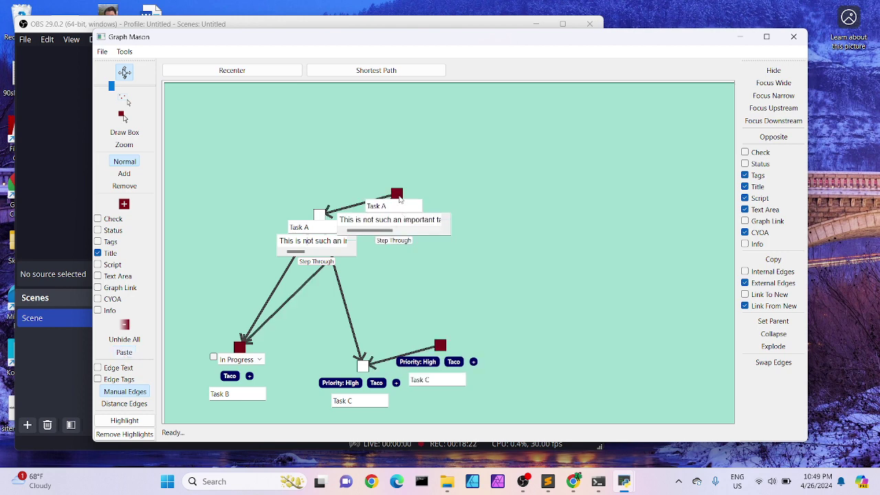
# Step: Move the pasted Task A node to the upper left of its original and the pasted Task C node well above its original
pyautogui.moveTo(399, 198)
pyautogui.mouseDown()
pyautogui.moveTo(373, 167)
pyautogui.moveTo(399, 204)
pyautogui.mouseUp()
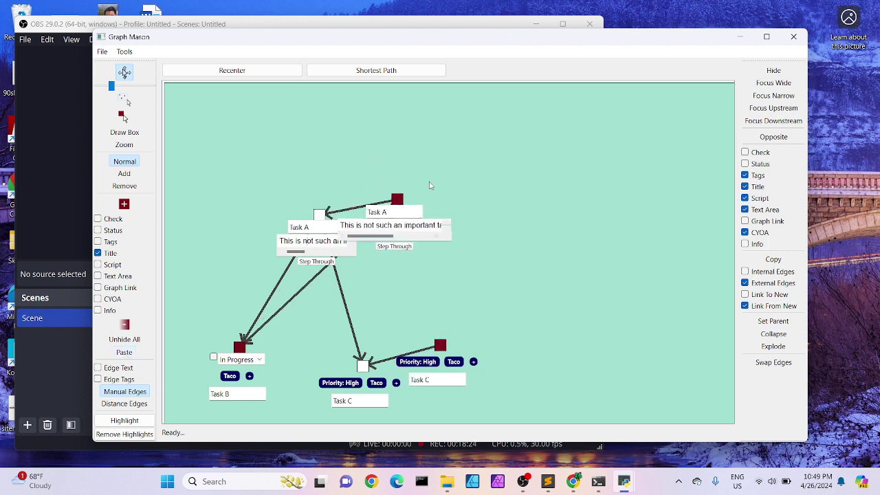
pyautogui.moveTo(400, 200); pyautogui.dragTo(207, 150)
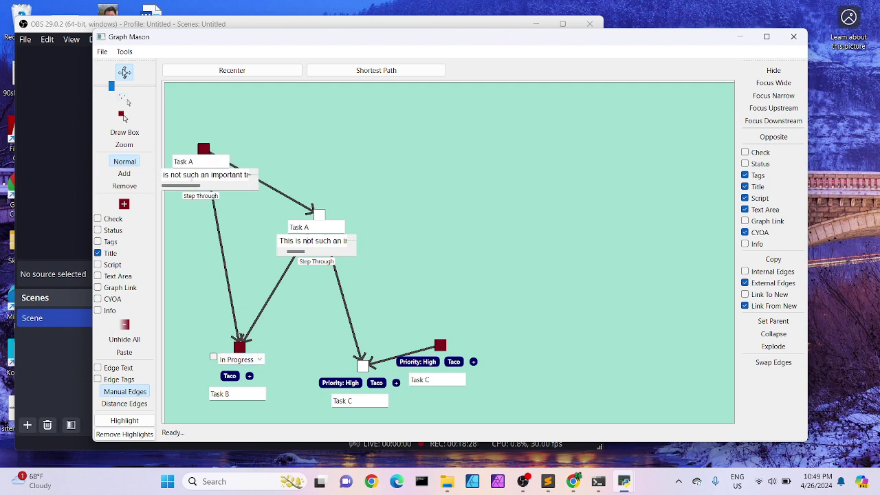
pyautogui.moveTo(441, 347); pyautogui.dragTo(436, 309)
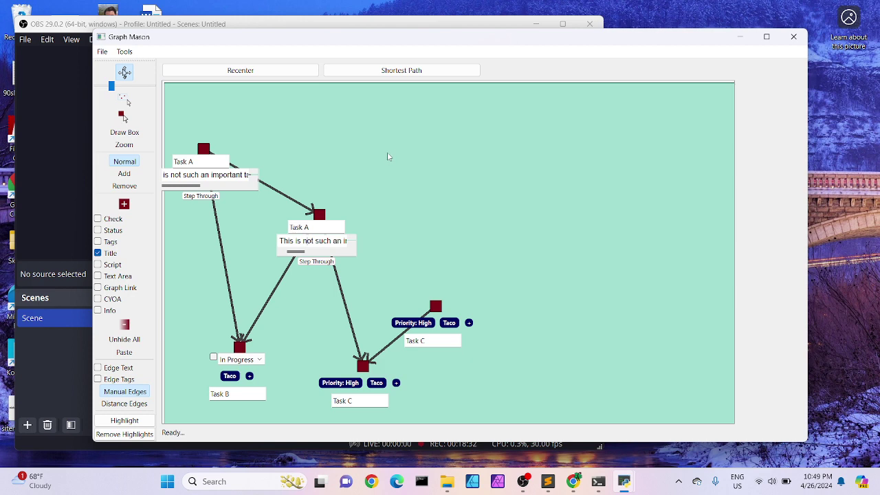
pyautogui.moveTo(388, 157); pyautogui.dragTo(440, 143)
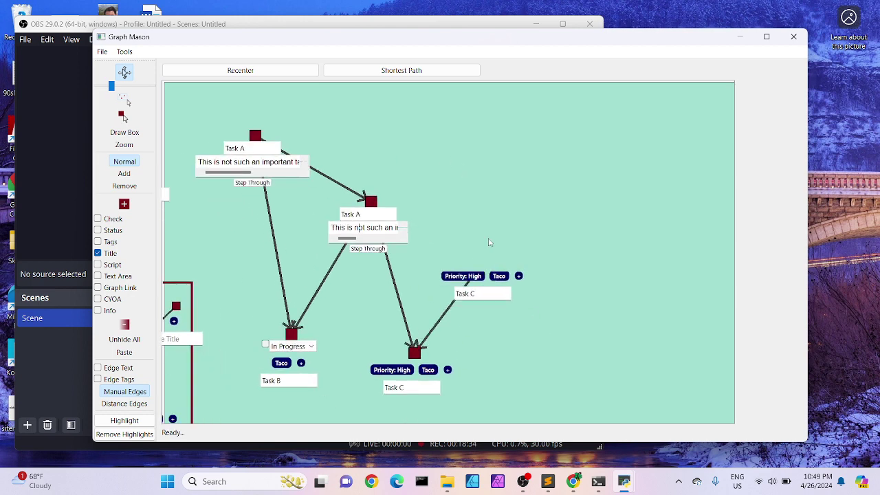
pyautogui.moveTo(486, 259); pyautogui.dragTo(493, 199)
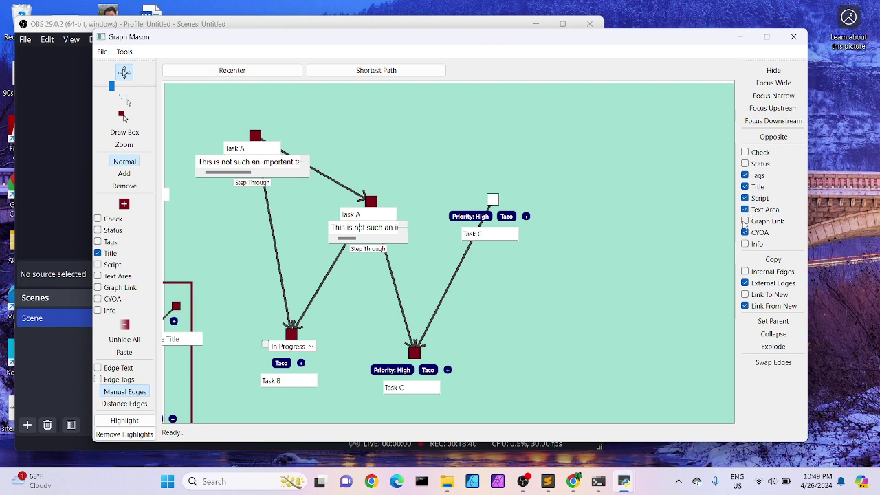
# Step: Add the Info element to the pasted Task C node, examine its node ID and coordinates, and close the info window
pyautogui.click(745, 246)
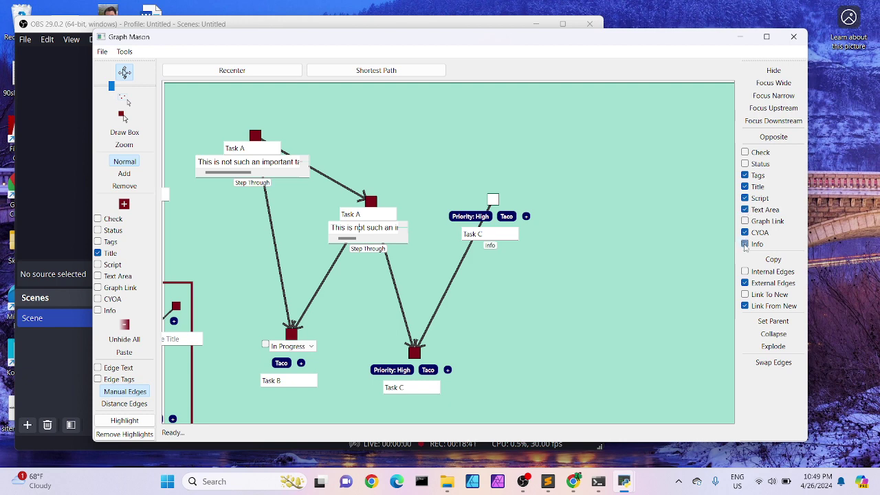
pyautogui.click(491, 245)
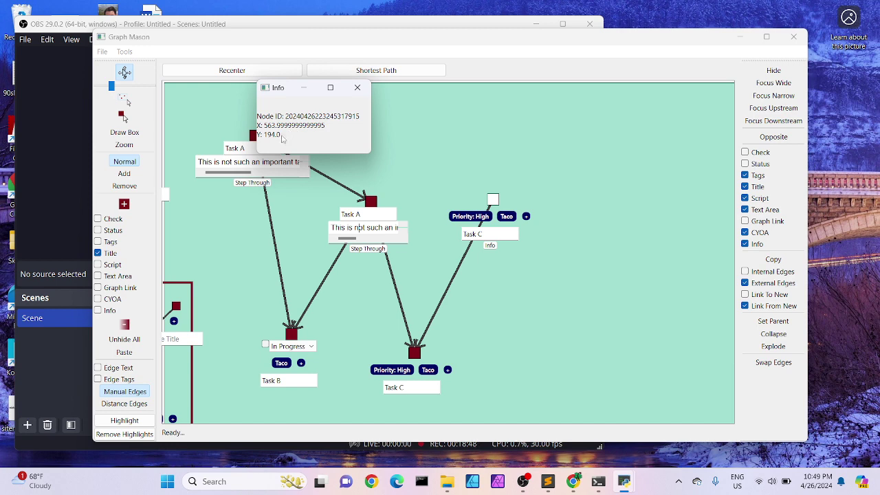
pyautogui.moveTo(280, 136); pyautogui.dragTo(256, 116)
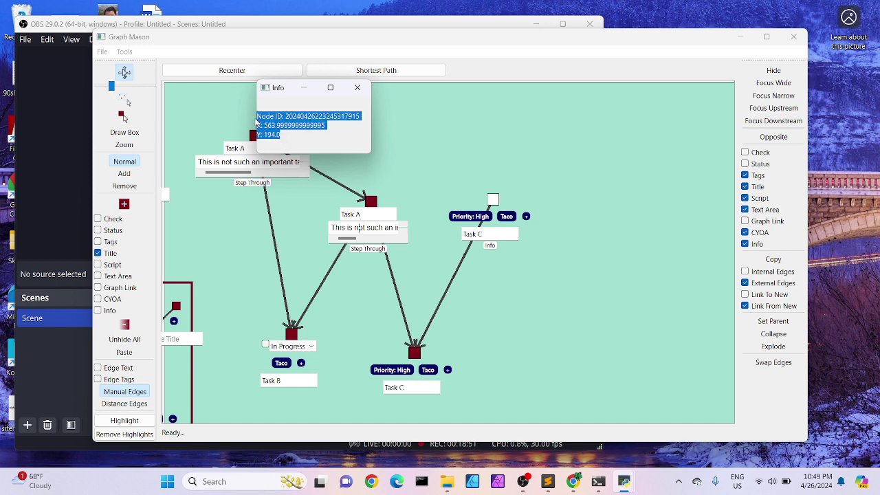
pyautogui.click(287, 135)
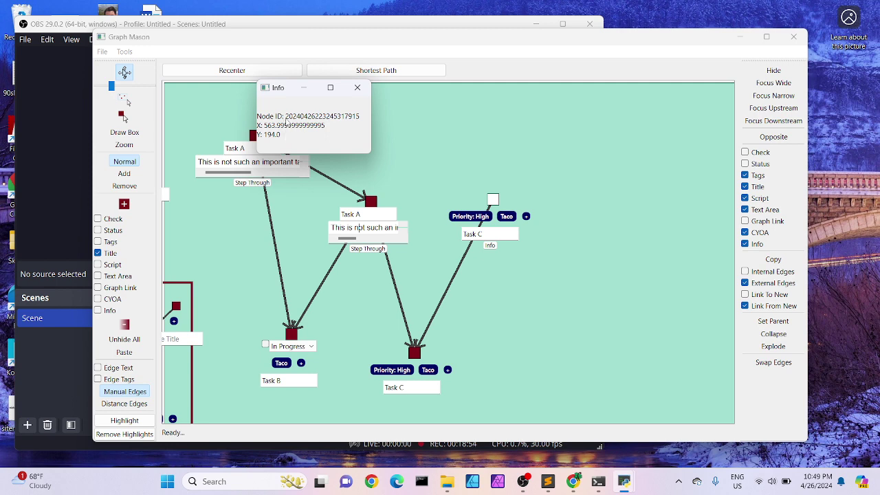
pyautogui.moveTo(286, 121); pyautogui.dragTo(357, 121)
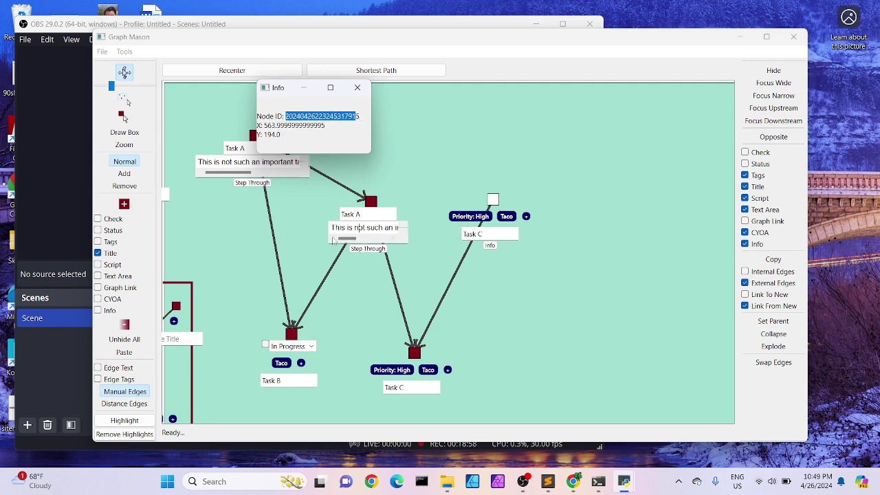
pyautogui.click(410, 170)
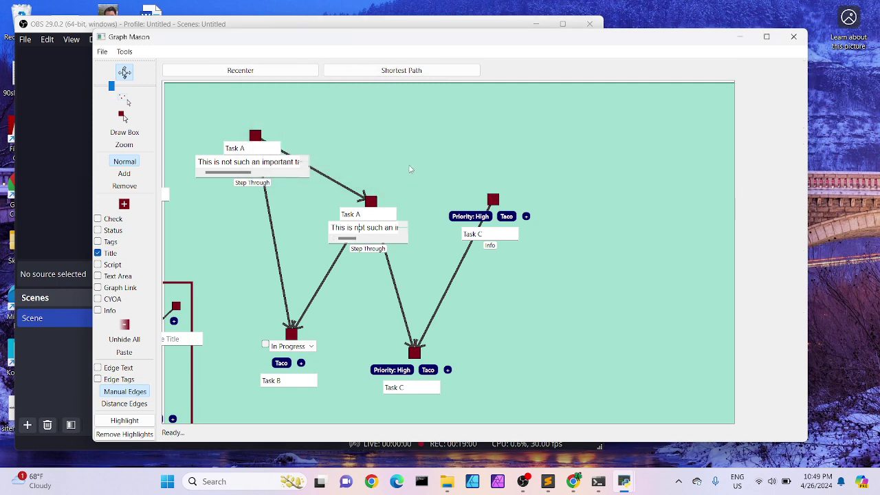
# Step: Add the Script and Graph Link elements to the pasted Task C node, and try running its script
pyautogui.click(492, 198)
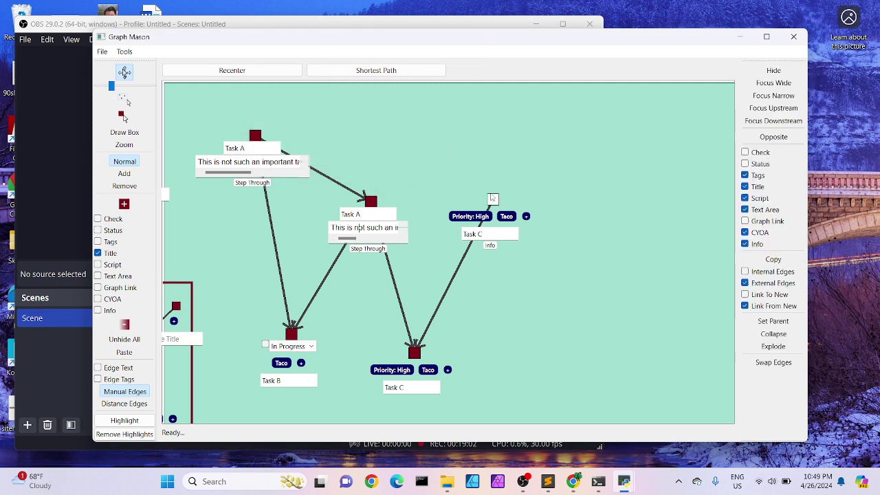
pyautogui.click(744, 199)
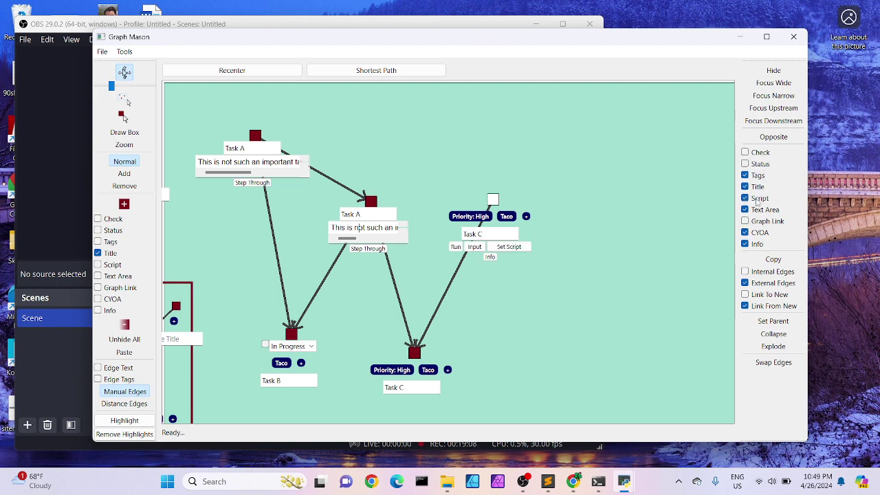
pyautogui.click(744, 221)
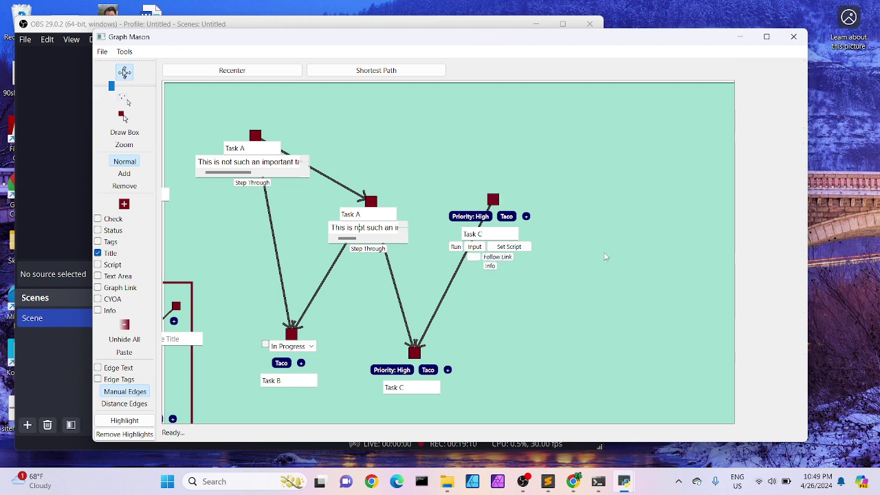
pyautogui.click(456, 247)
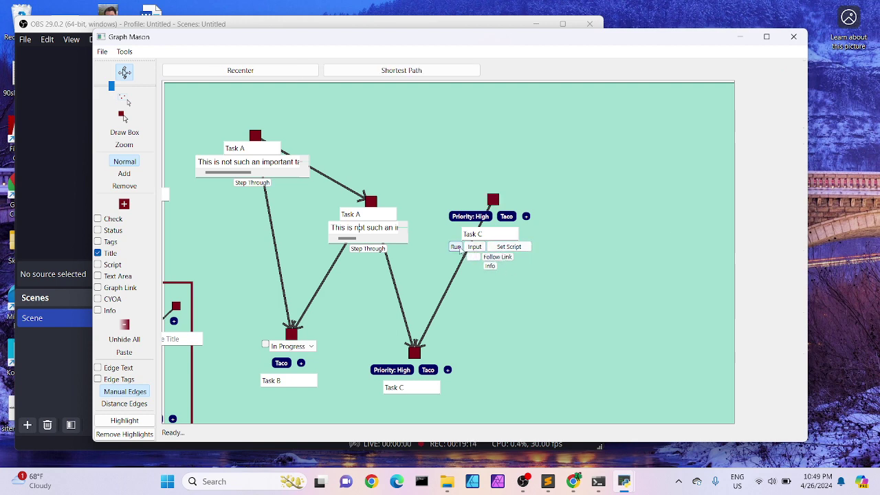
# Step: Browse the scripts and toolbelt folders, and assign pydev.py from the scripts folder as the pasted Task C node's script
pyautogui.click(505, 251)
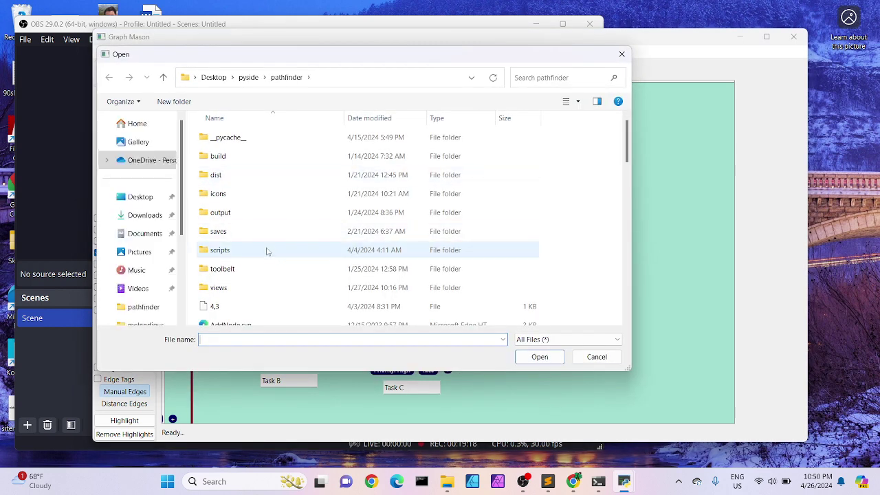
pyautogui.doubleClick(267, 252)
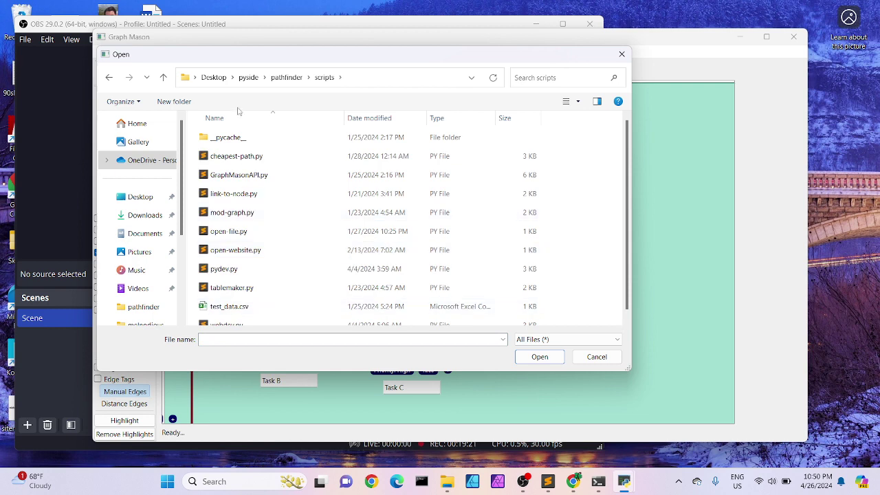
pyautogui.click(291, 79)
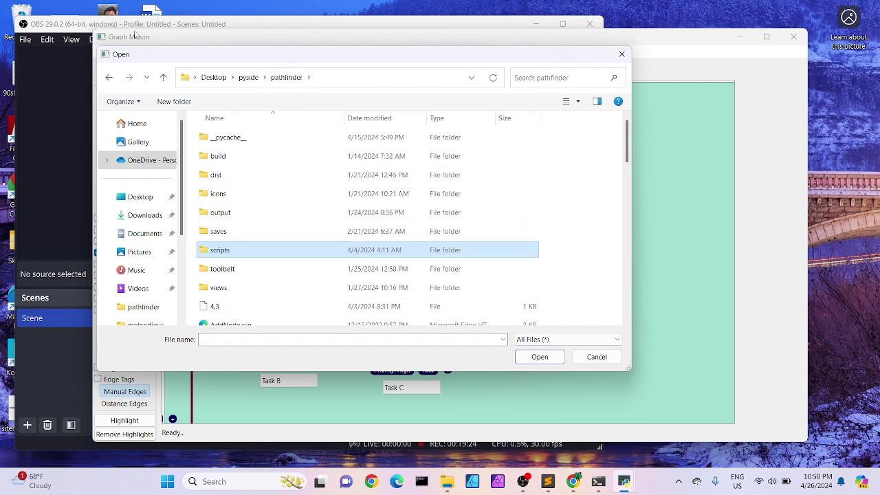
pyautogui.click(249, 274)
pyautogui.doubleClick(249, 274)
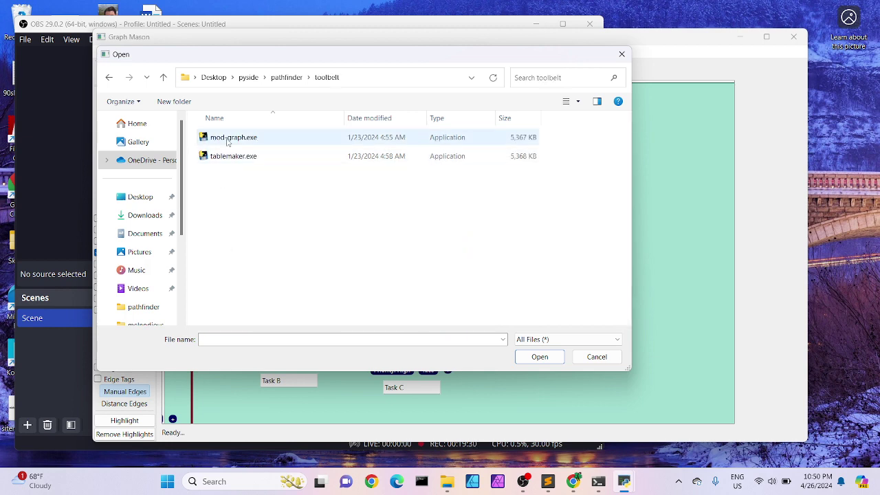
pyautogui.click(285, 77)
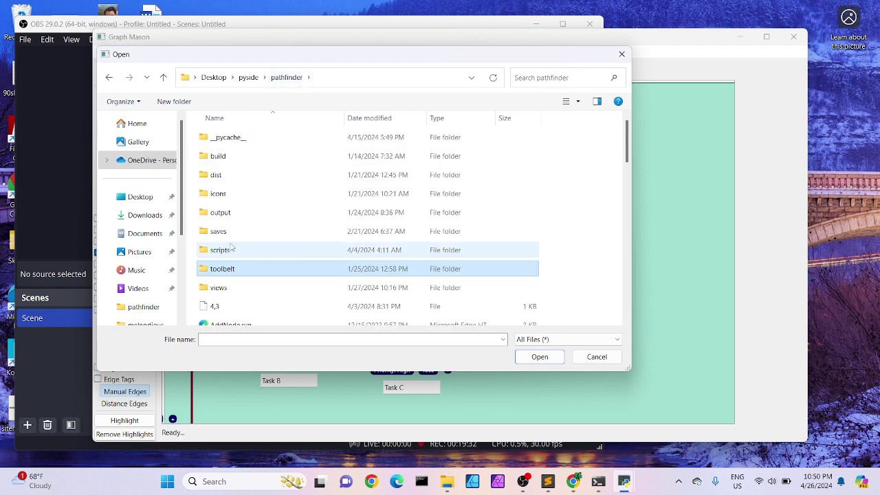
pyautogui.doubleClick(232, 249)
pyautogui.scroll(-1, 249, 239)
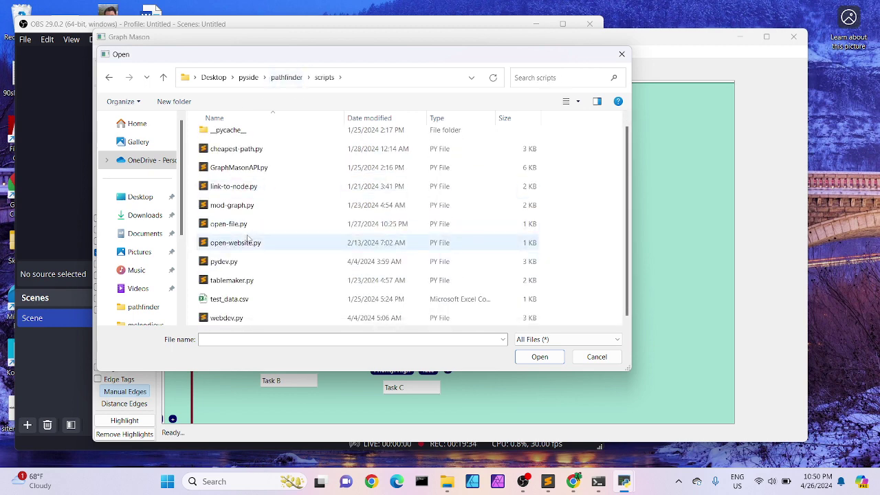
pyautogui.click(241, 282)
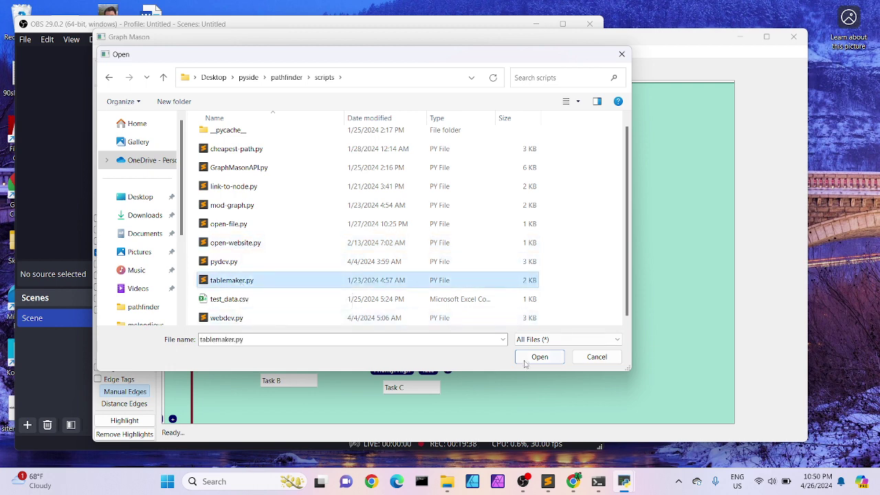
pyautogui.click(249, 263)
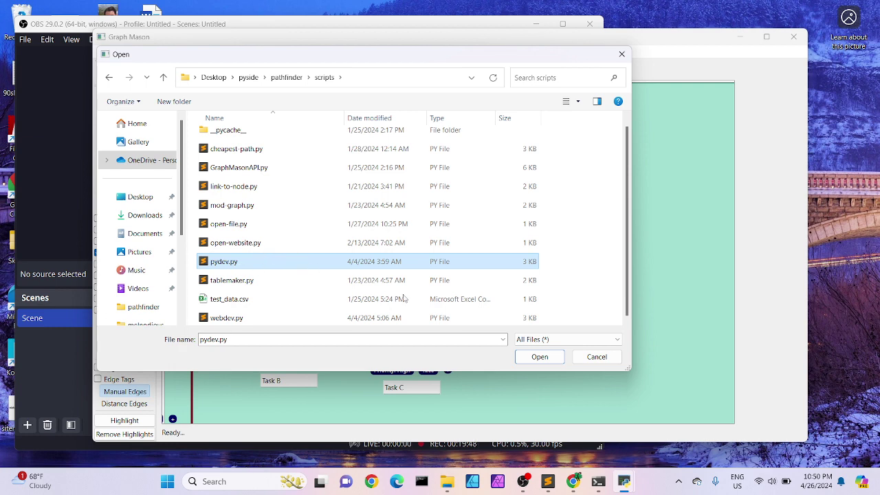
pyautogui.click(524, 359)
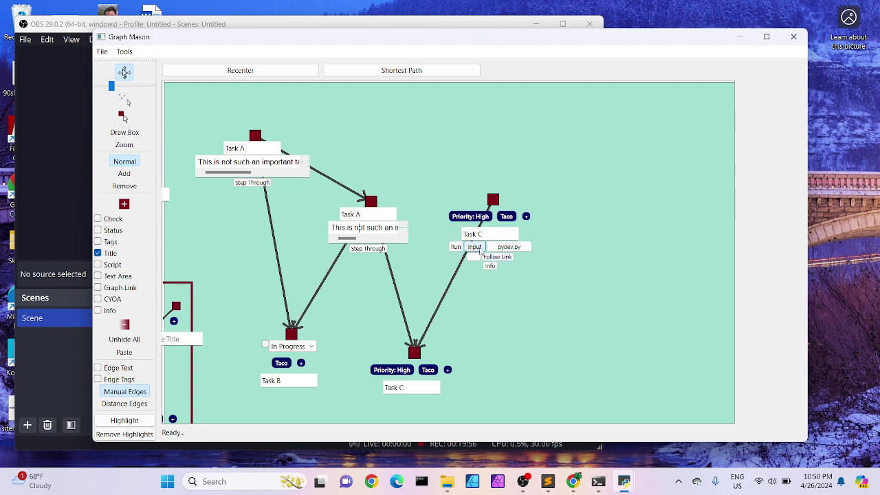
# Step: Replace the pasted Task C node's script with tablemaker.py from the scripts folder
pyautogui.click(514, 249)
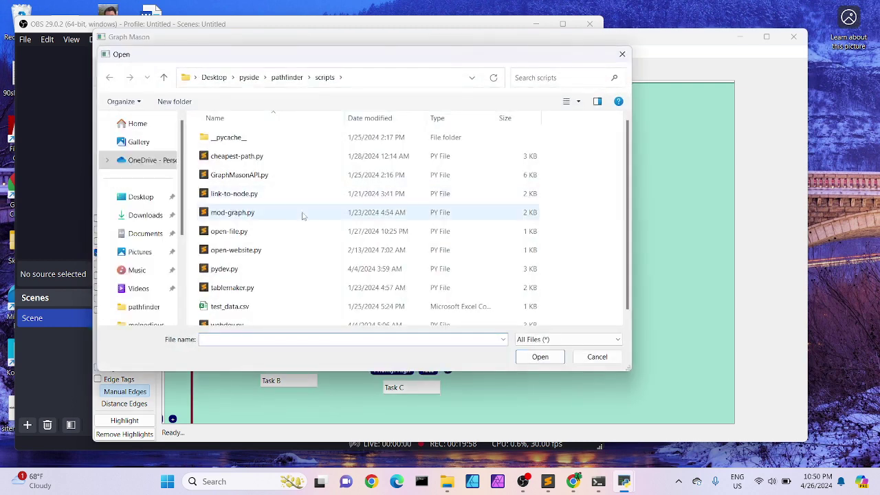
pyautogui.click(327, 287)
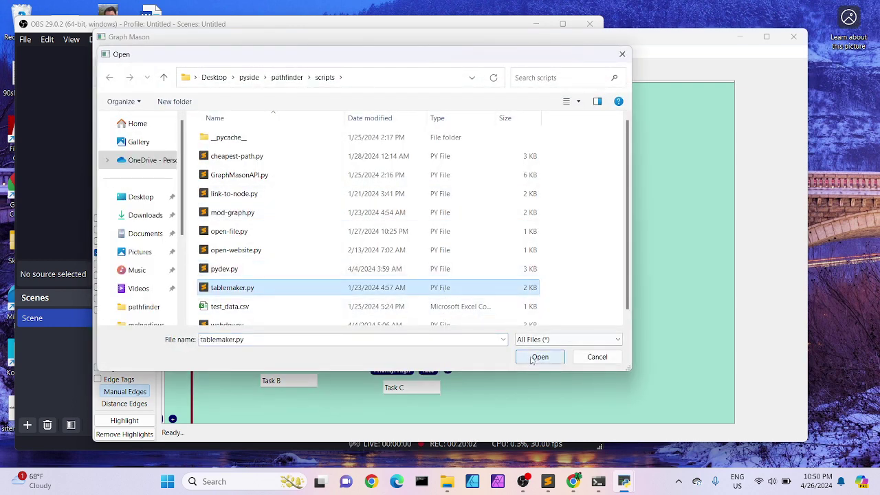
pyautogui.scroll(-1, 450, 255)
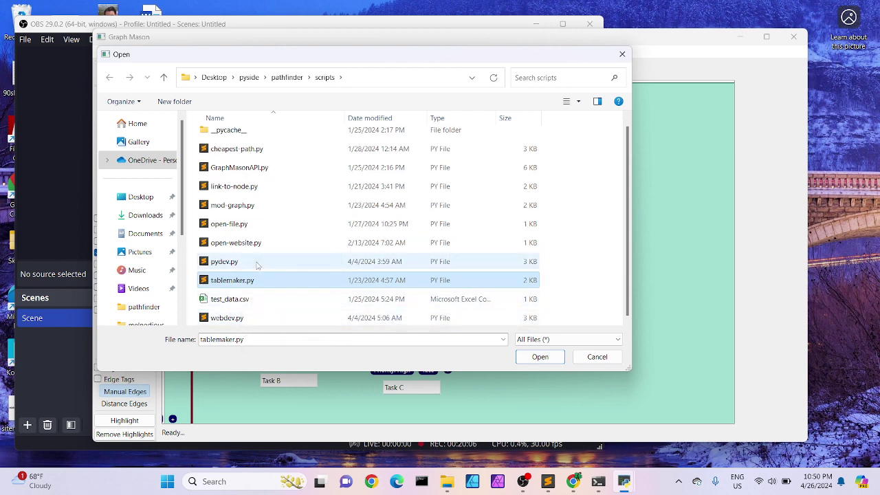
pyautogui.scroll(1, 244, 256)
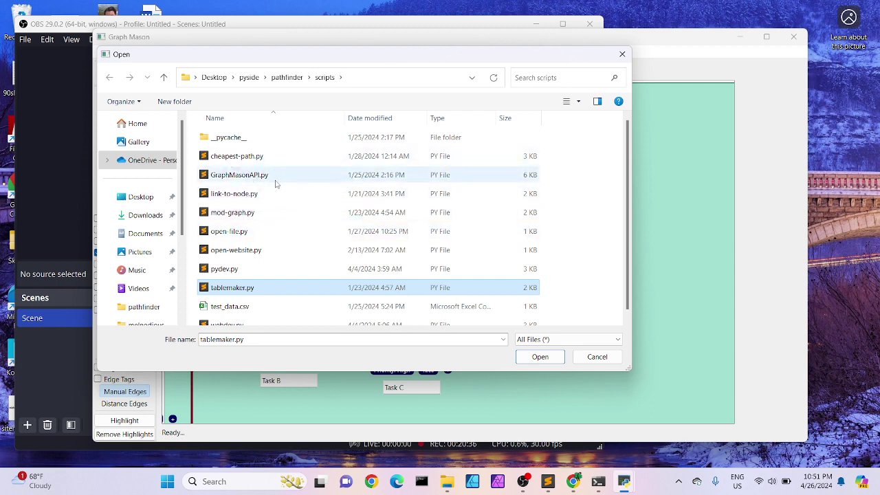
pyautogui.click(539, 356)
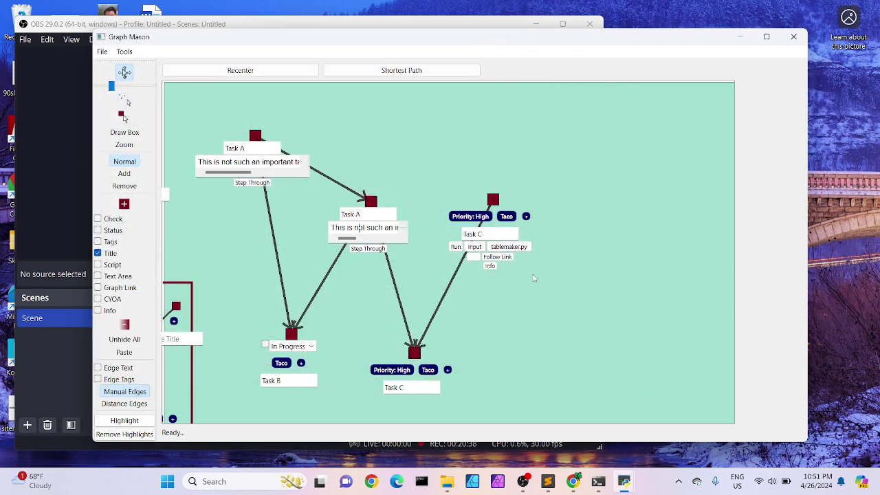
# Step: Store 3,4 as the pasted Task C node's script input, move the node away from the others, and run tablemaker.py
pyautogui.click(473, 251)
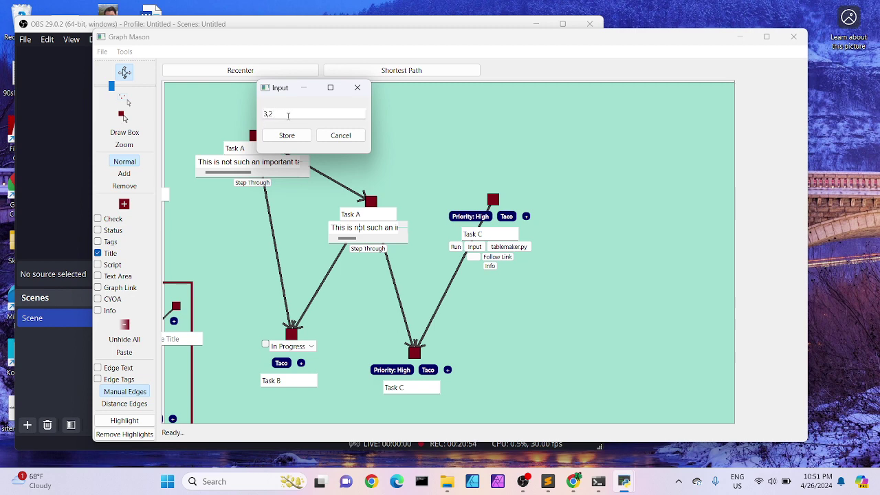
pyautogui.click(286, 134)
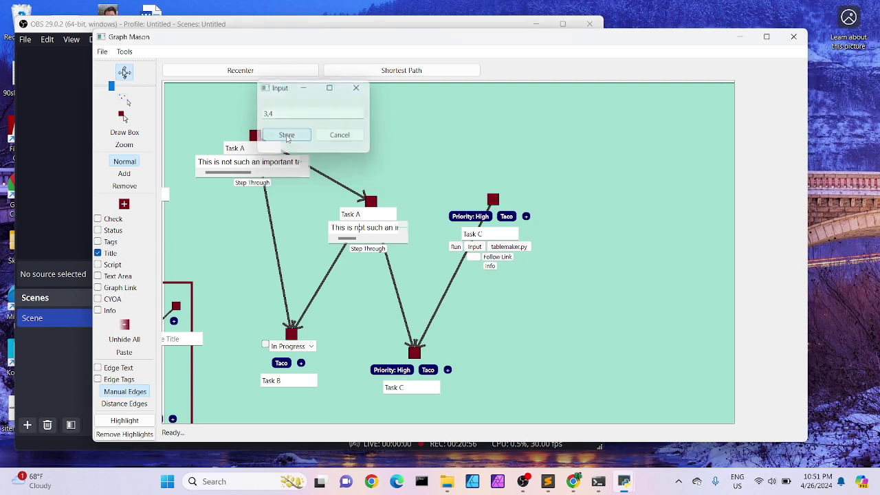
pyautogui.moveTo(497, 201); pyautogui.dragTo(539, 152)
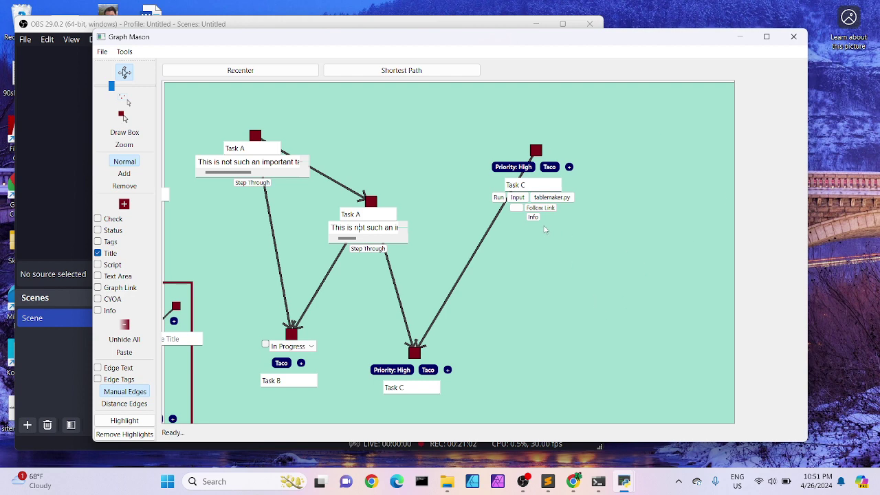
pyautogui.click(498, 198)
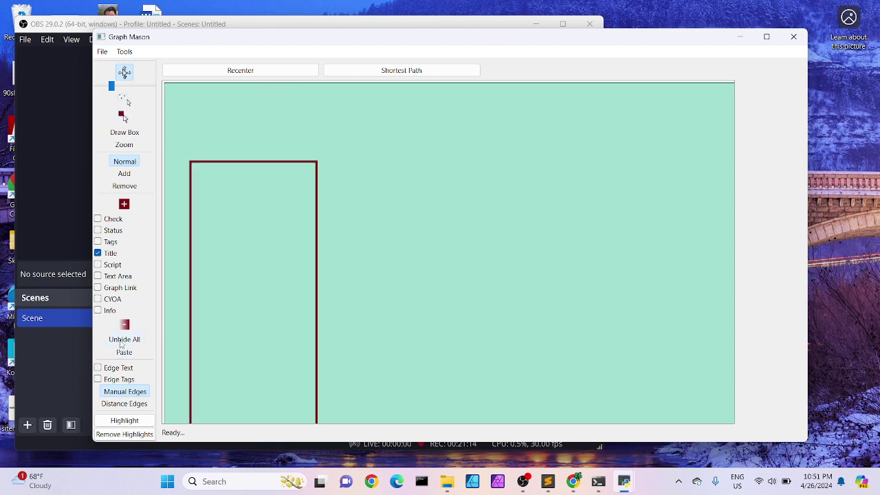
# Step: Add a new node with Title and Script elements in the empty area beside the red box
pyautogui.moveTo(342, 227); pyautogui.dragTo(357, 278)
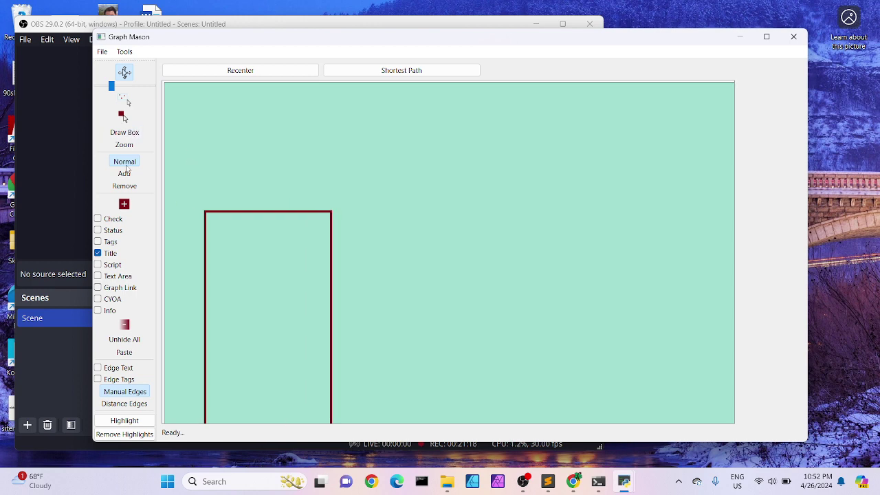
pyautogui.click(124, 204)
pyautogui.click(457, 261)
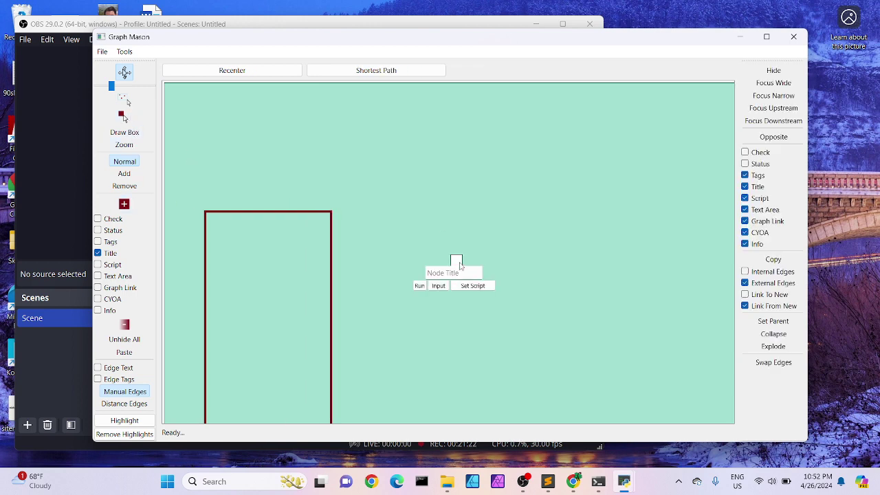
# Step: Assign tablemaker.exe from the pathfinder toolbelt folder as the new node's script
pyautogui.click(472, 285)
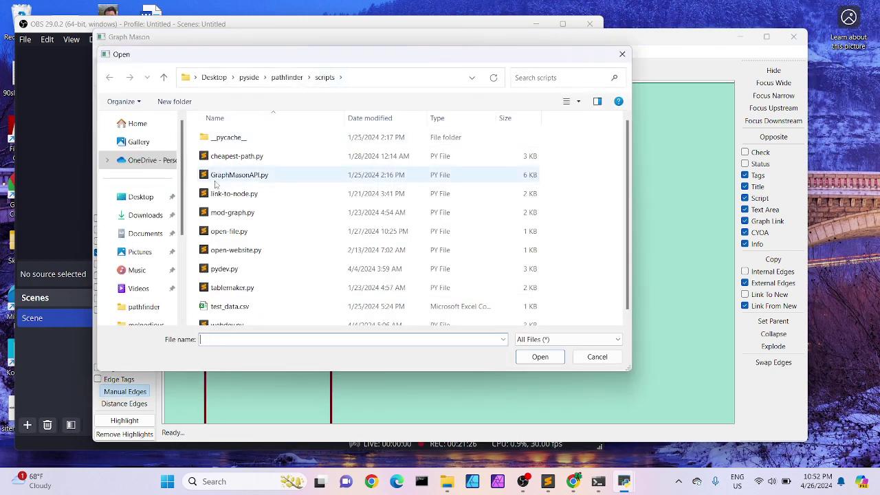
pyautogui.scroll(-1, 250, 232)
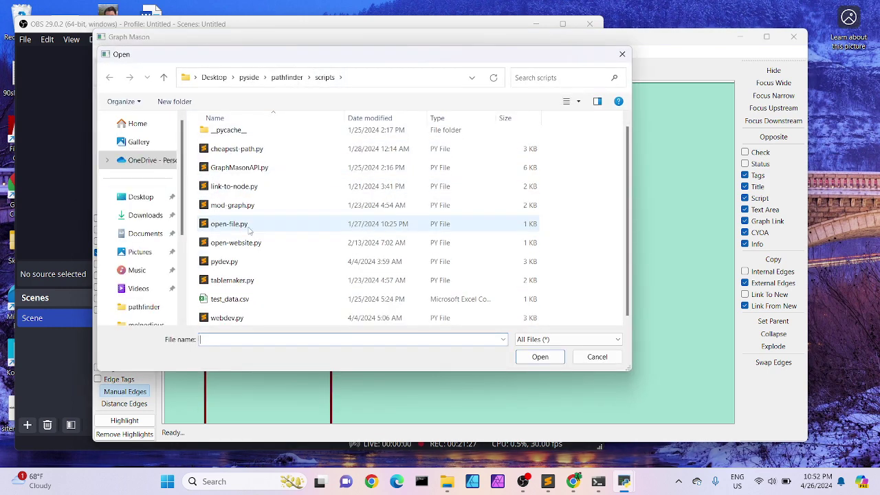
pyautogui.click(285, 77)
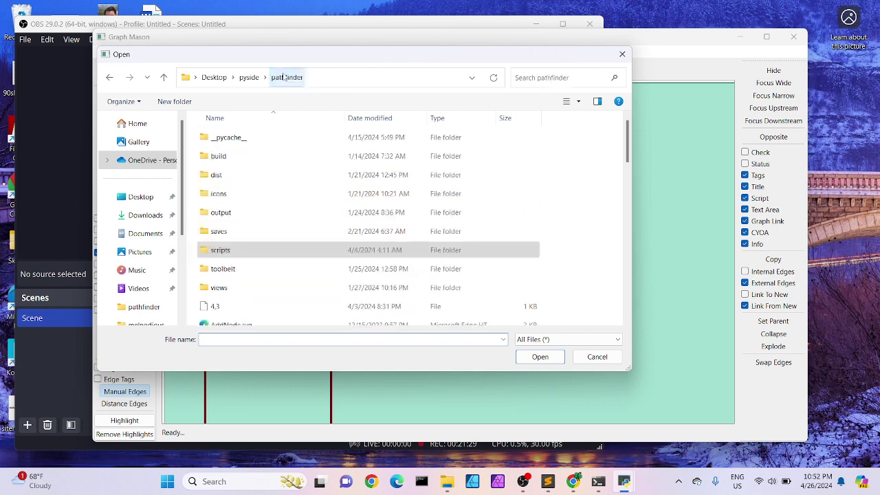
pyautogui.click(243, 269)
pyautogui.doubleClick(242, 269)
pyautogui.click(242, 157)
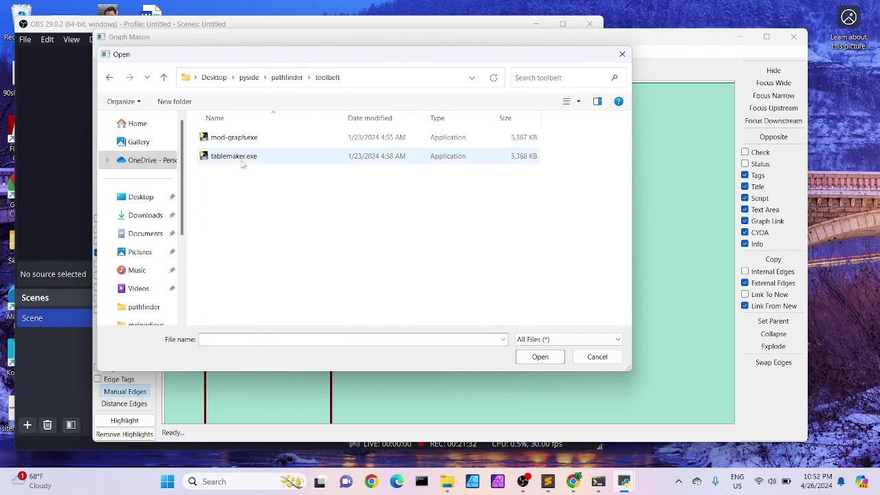
pyautogui.click(537, 357)
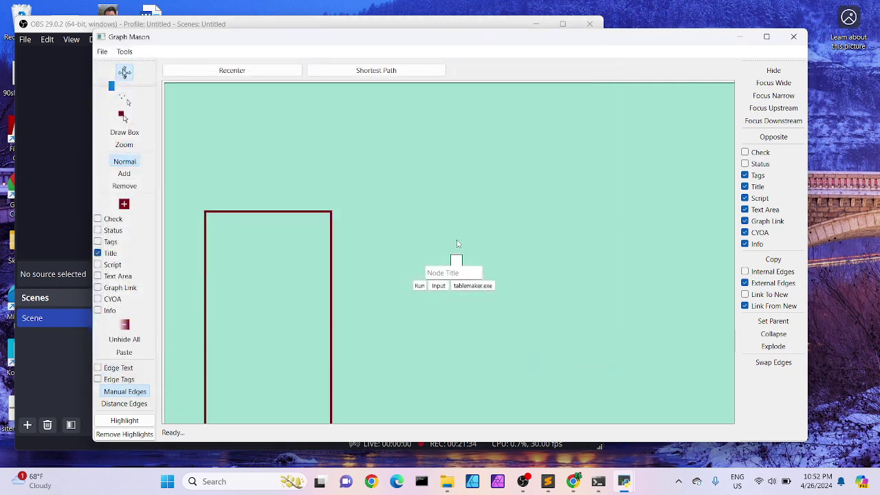
# Step: Store 3,4 as the new node's script input and run tablemaker.exe to generate a grid of connected nodes
pyautogui.click(443, 284)
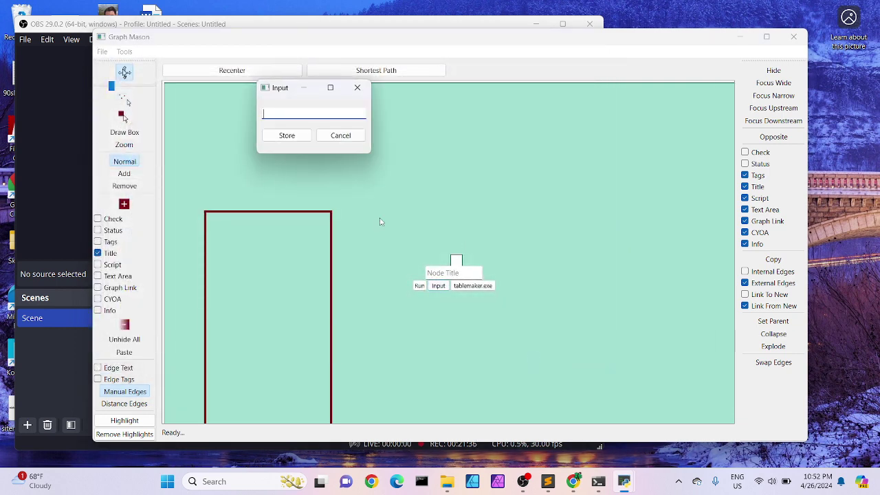
pyautogui.click(305, 142)
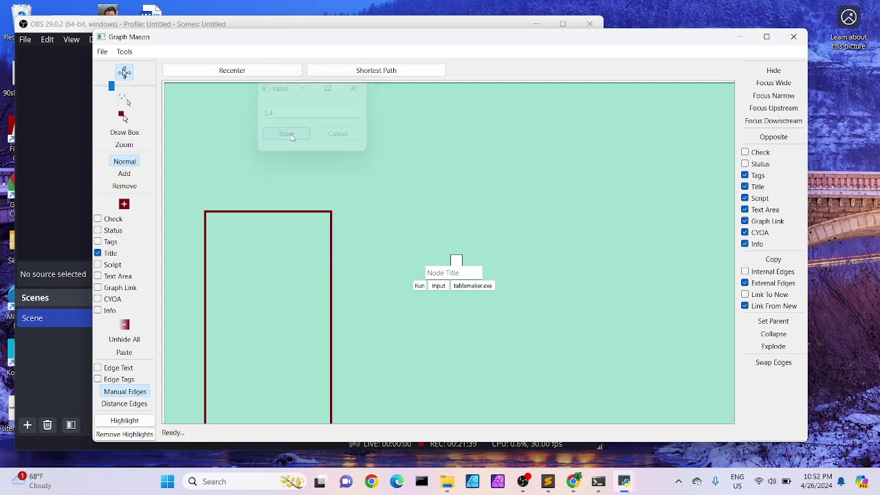
pyautogui.click(419, 286)
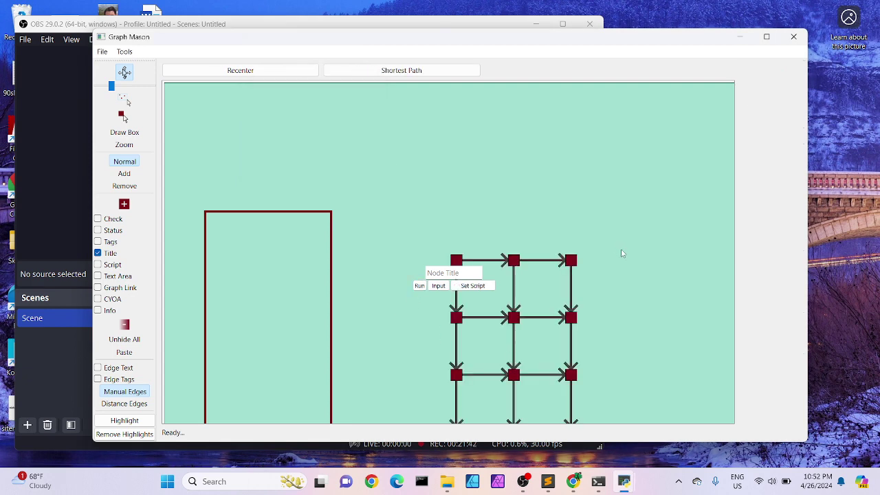
pyautogui.moveTo(621, 254); pyautogui.dragTo(534, 176)
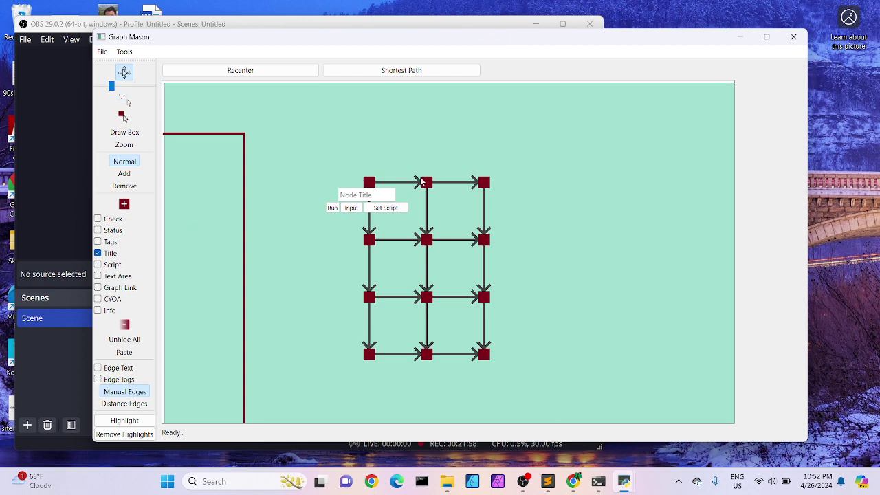
# Step: Assign tablemaker.exe to the grid's lower-right corner node and try running it with 30,40 as the input
pyautogui.click(483, 354)
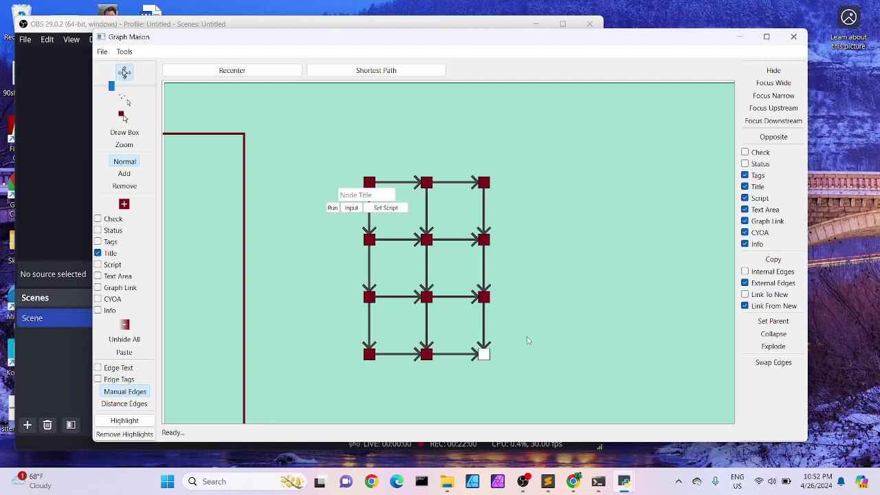
pyautogui.click(502, 366)
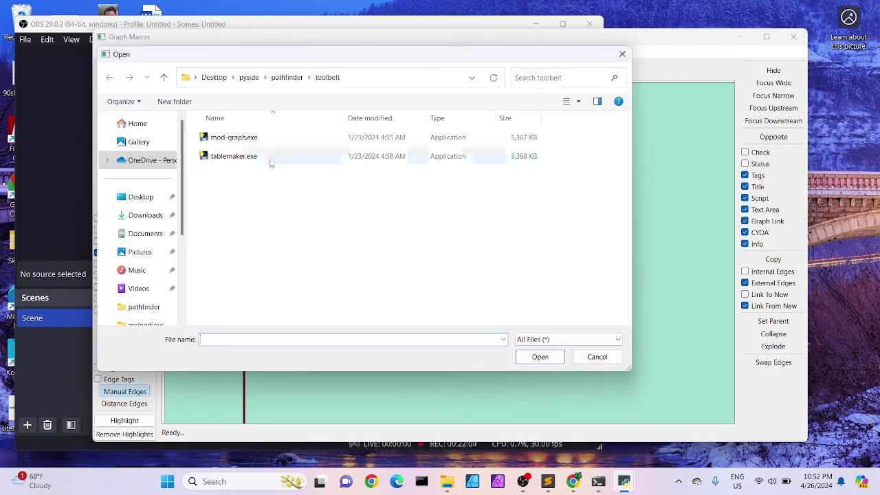
pyautogui.click(268, 157)
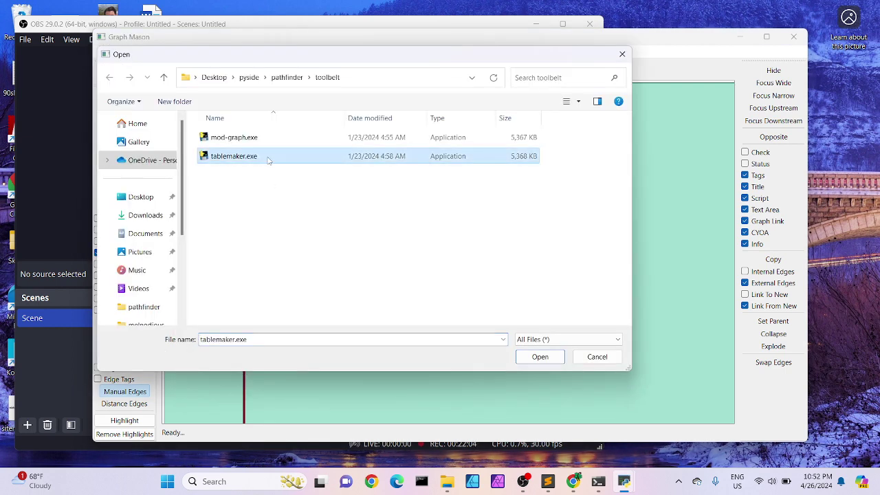
pyautogui.click(539, 356)
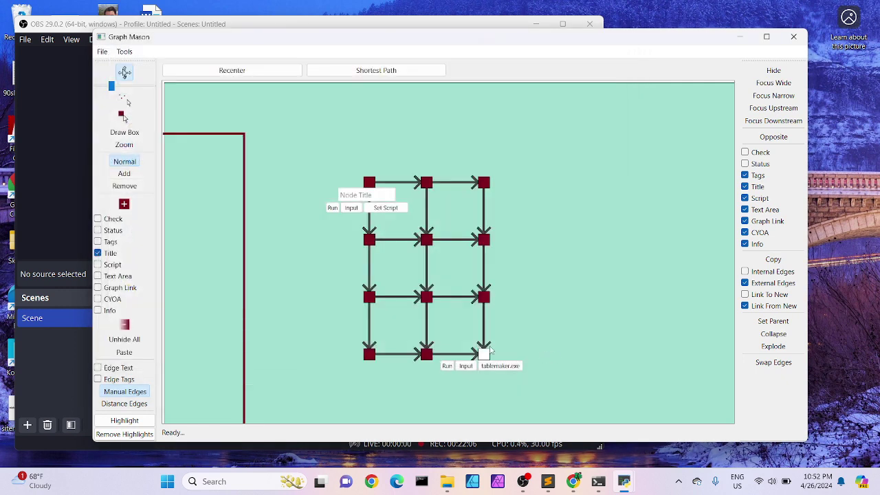
pyautogui.click(466, 366)
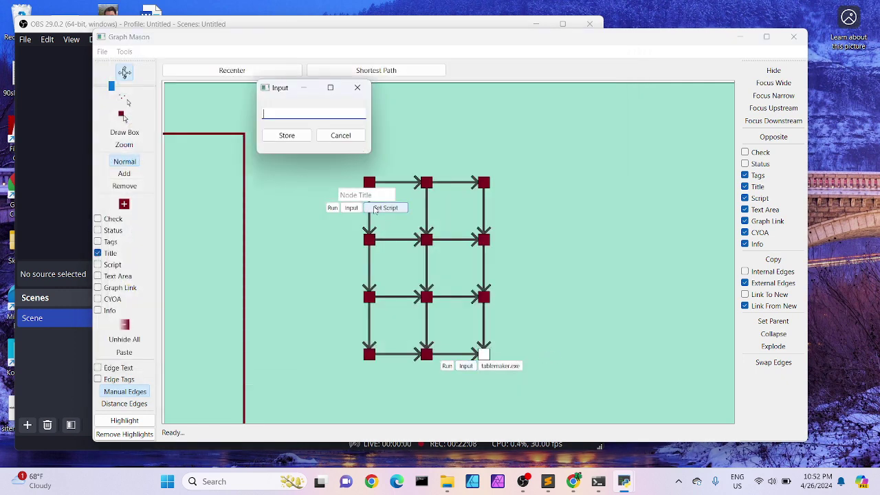
pyautogui.write('30,40')
pyautogui.click(287, 135)
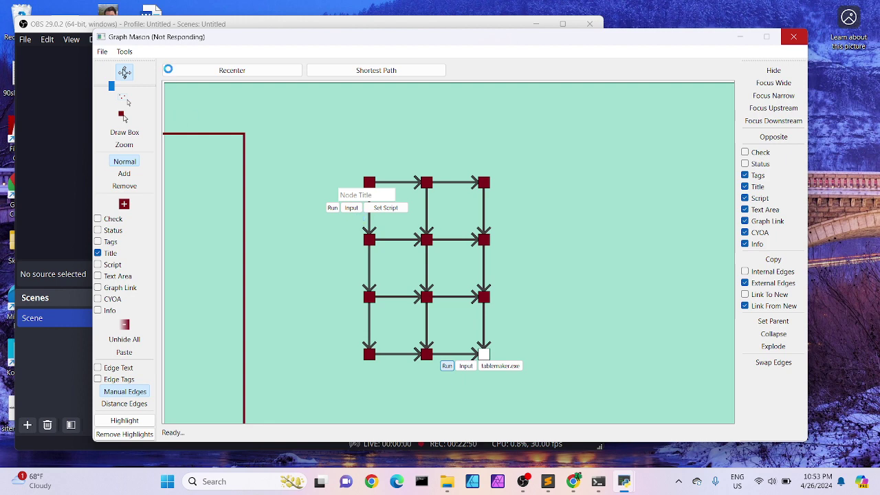
# Step: Force-close the unresponsive Graph Mason and relaunch it from Command Prompt with python main.py
pyautogui.click(800, 38)
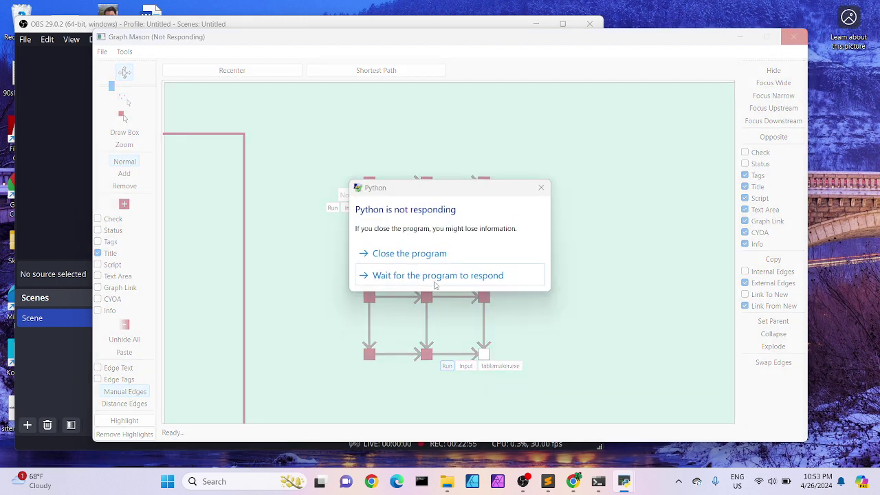
pyautogui.click(434, 260)
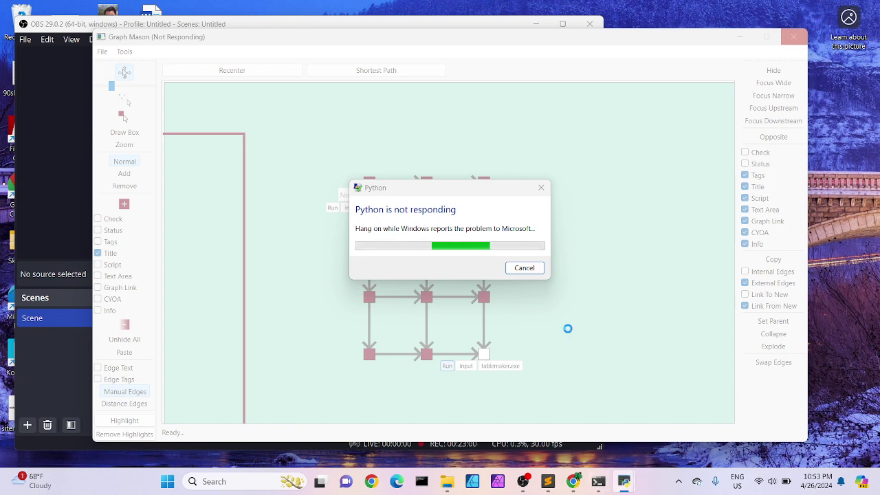
pyautogui.click(524, 268)
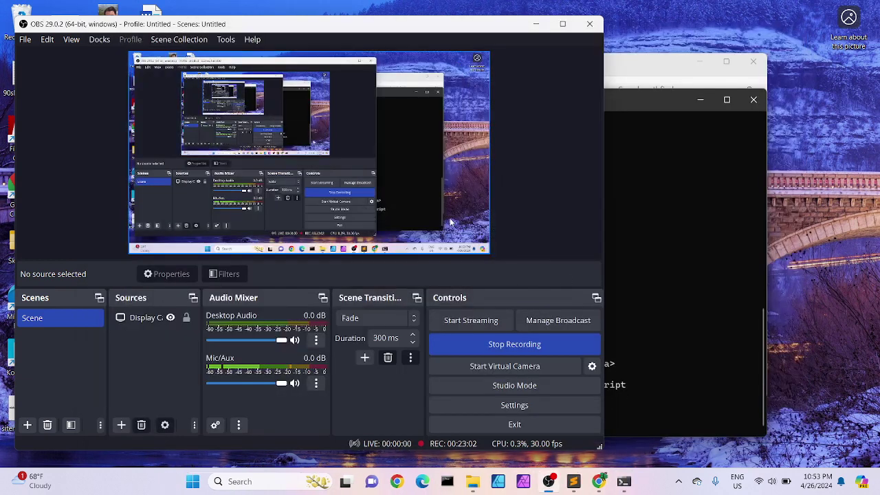
pyautogui.click(641, 246)
pyautogui.press('Up')
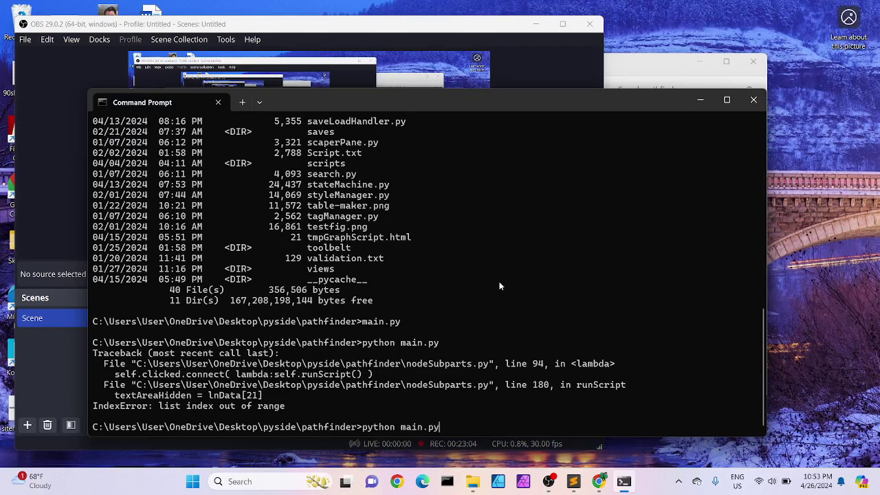
pyautogui.press('Return')
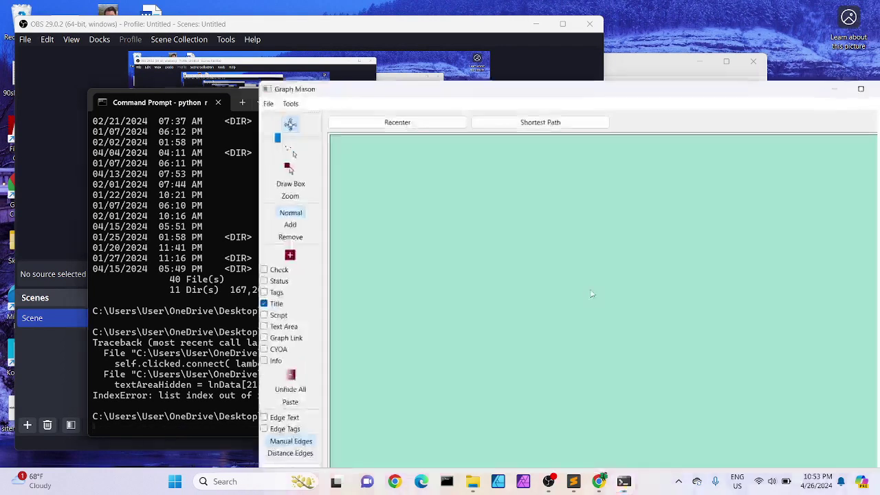
pyautogui.moveTo(504, 92); pyautogui.dragTo(340, 43)
# Step: Add three nodes with Title elements in a vertical column and give all of them a Text Area element
pyautogui.moveTo(126, 201); pyautogui.dragTo(398, 163)
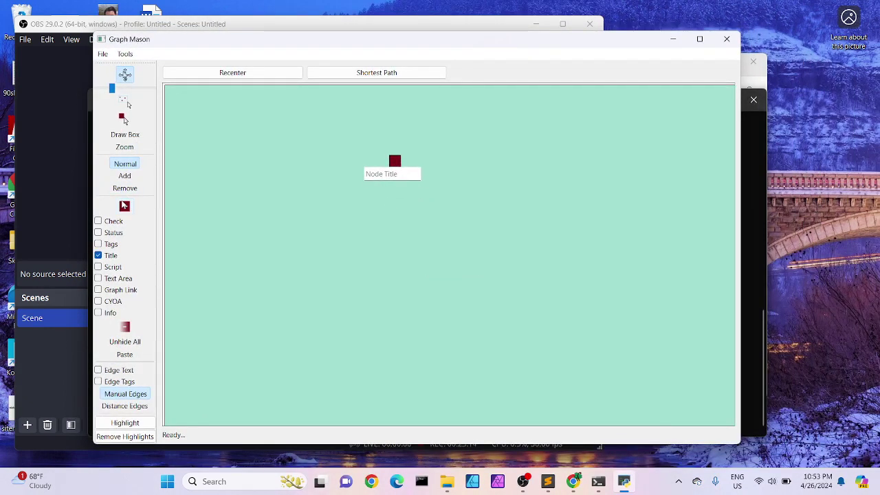
pyautogui.moveTo(125, 205); pyautogui.dragTo(396, 230)
pyautogui.moveTo(124, 206); pyautogui.dragTo(401, 323)
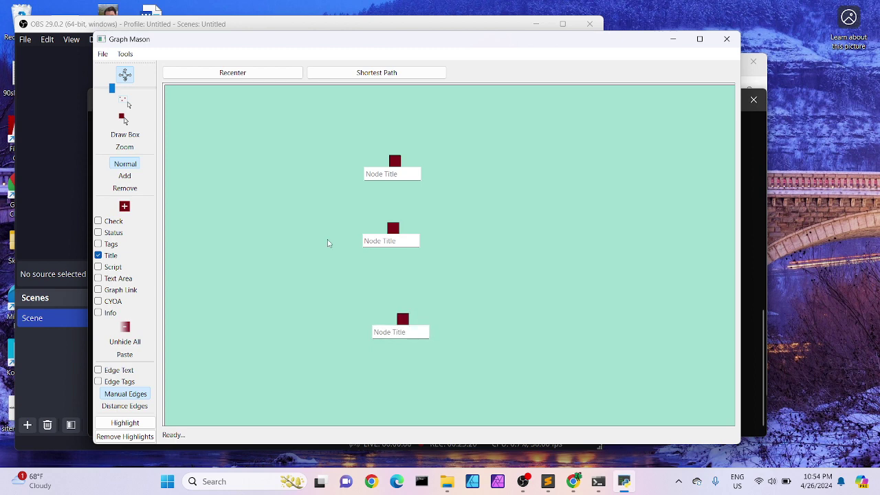
pyautogui.click(126, 104)
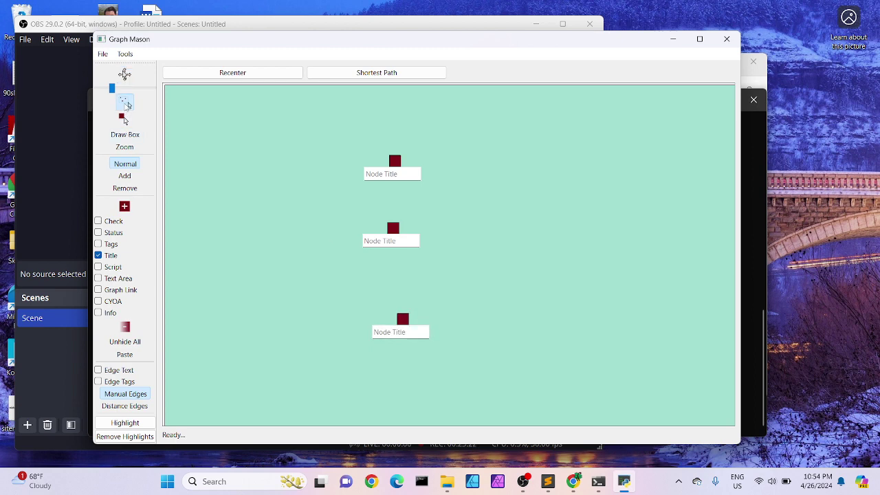
pyautogui.moveTo(335, 137); pyautogui.dragTo(459, 359)
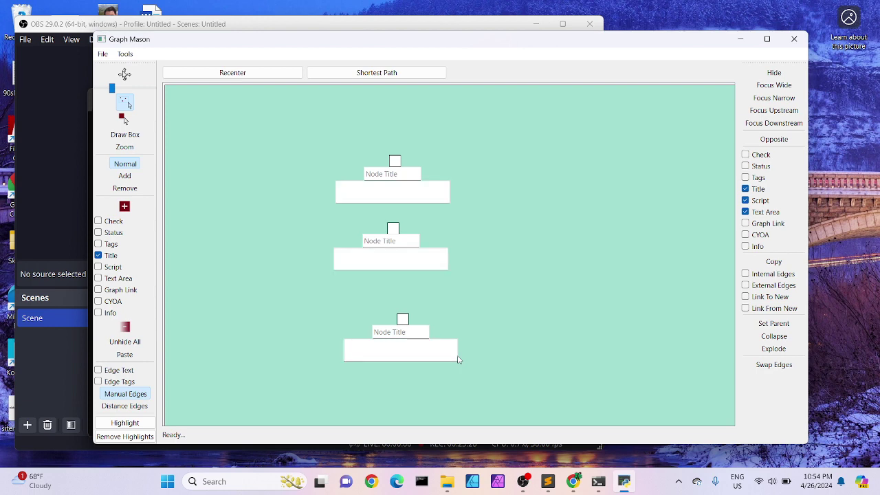
# Step: Fill the text areas from the top node down with a = 5 and b = 3, c = a*b, and print(c)
pyautogui.click(392, 189)
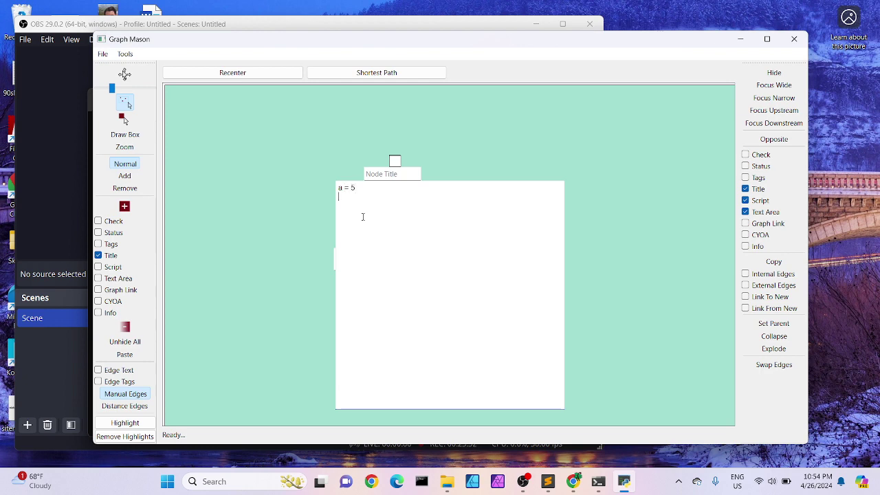
pyautogui.click(289, 268)
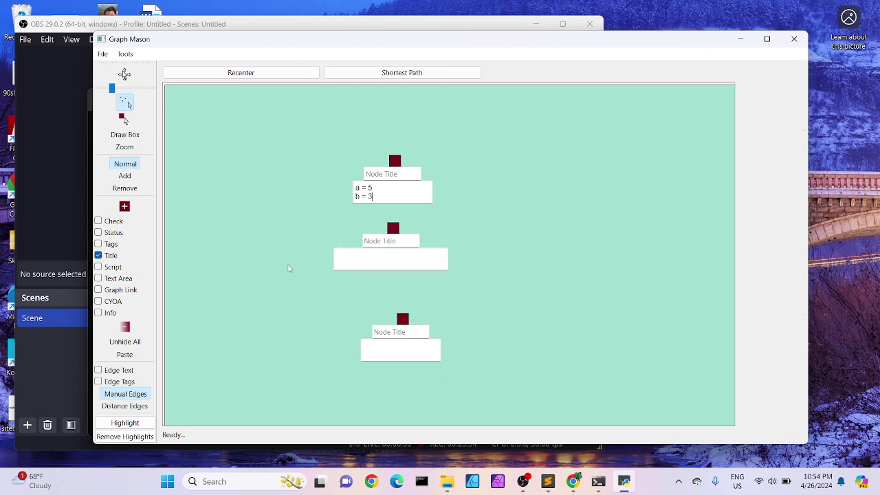
pyautogui.click(405, 254)
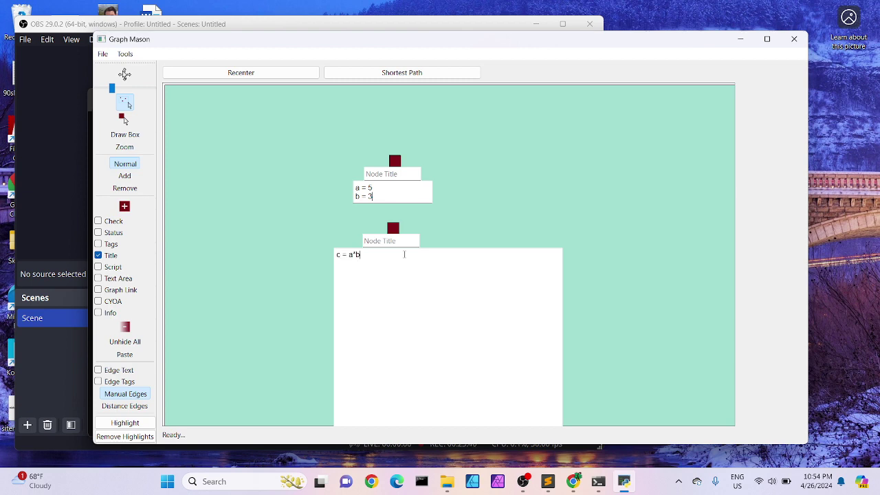
pyautogui.click(490, 204)
pyautogui.click(392, 354)
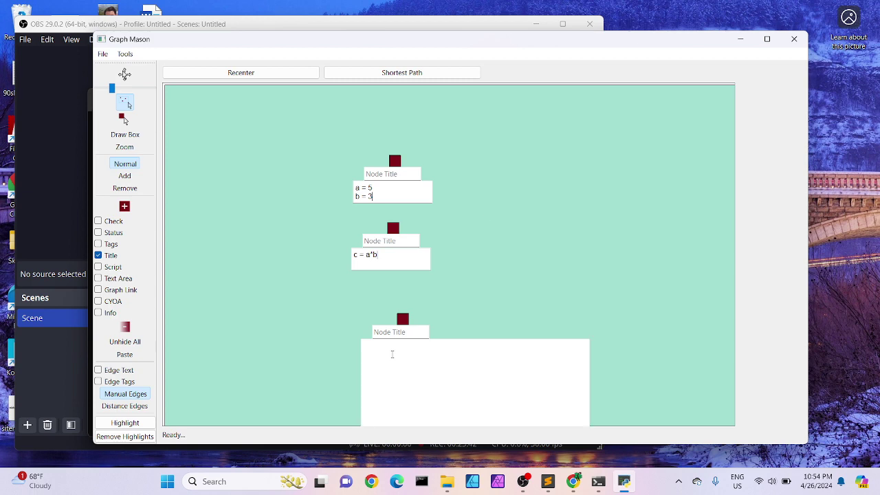
pyautogui.write('print(c')
pyautogui.click(457, 299)
# Step: Link the top node to the c = a*b node and that node to the print(c) node, spacing the lower two slightly apart
pyautogui.click(396, 164)
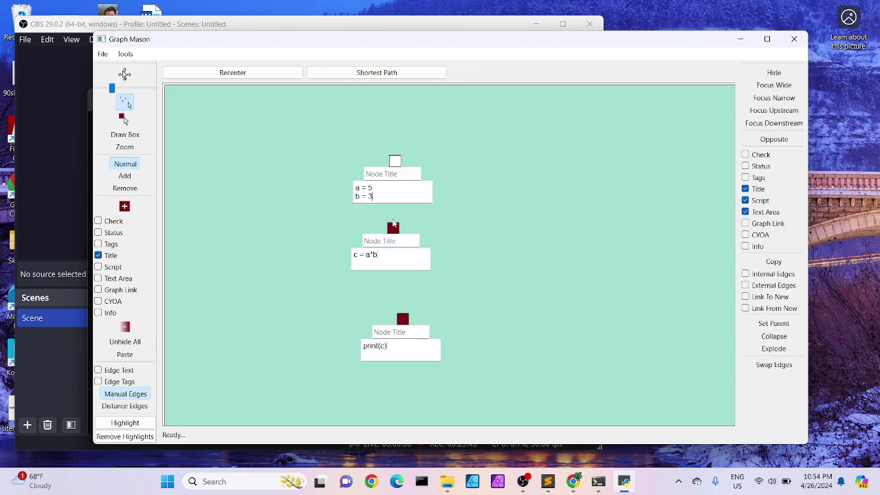
pyautogui.click(394, 227)
pyautogui.moveTo(391, 228); pyautogui.dragTo(405, 245)
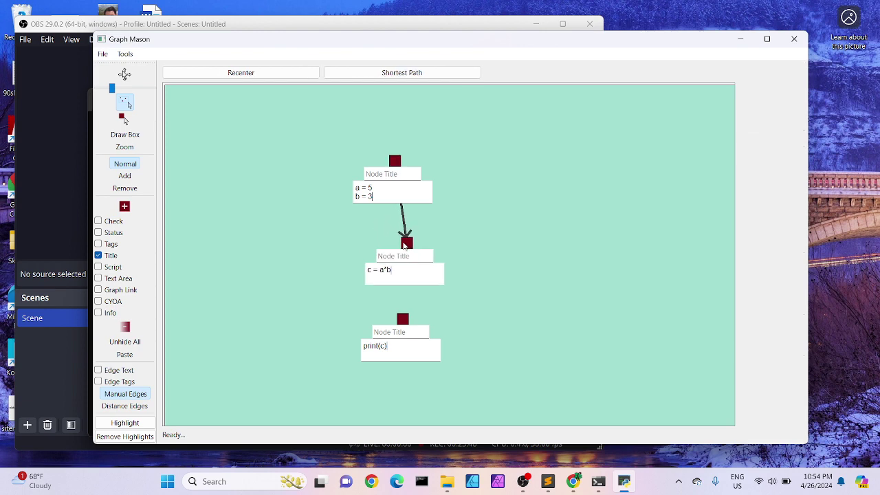
pyautogui.click(406, 245)
pyautogui.click(406, 318)
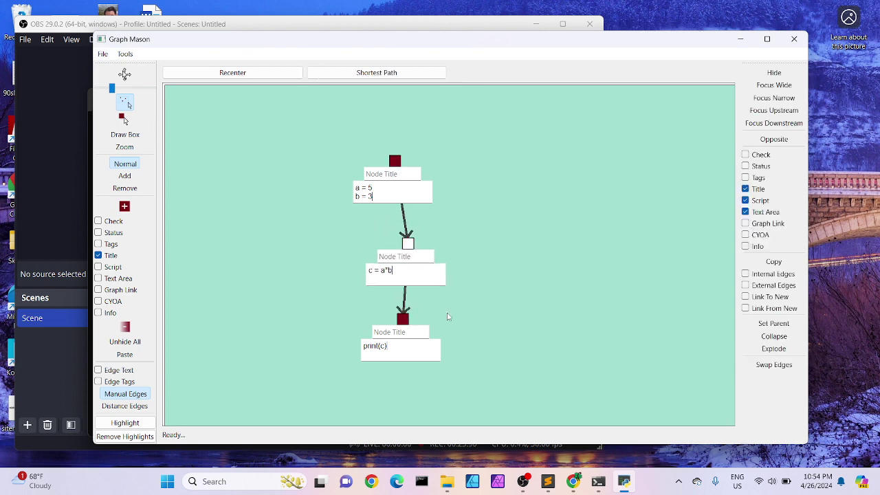
pyautogui.moveTo(404, 318); pyautogui.dragTo(405, 339)
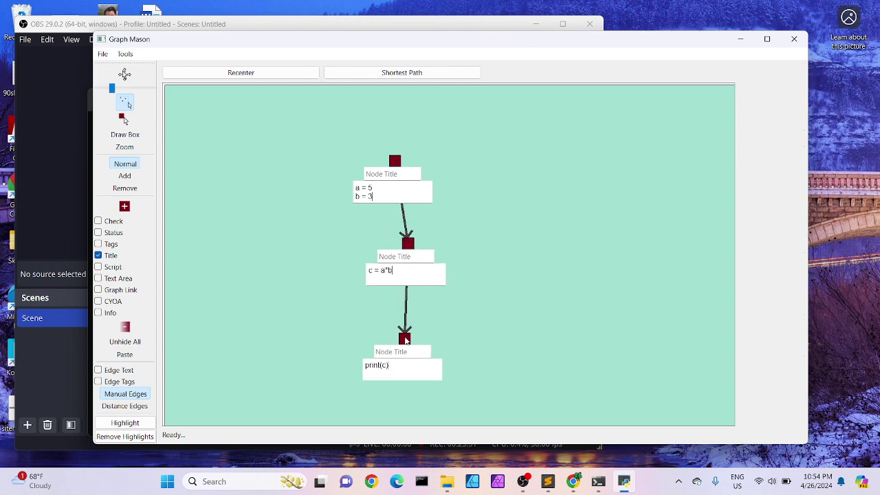
# Step: Add a Script element to the top node, assign scripts/pydev.py to it, and run it
pyautogui.click(395, 161)
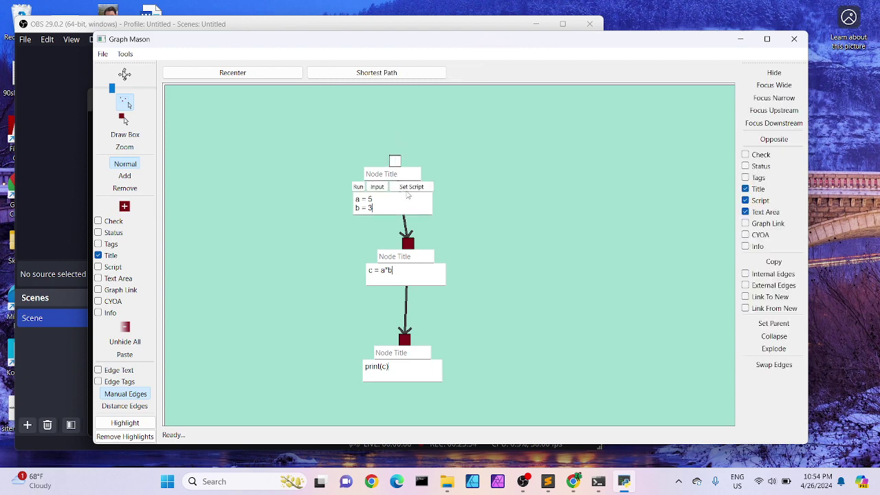
pyautogui.click(411, 186)
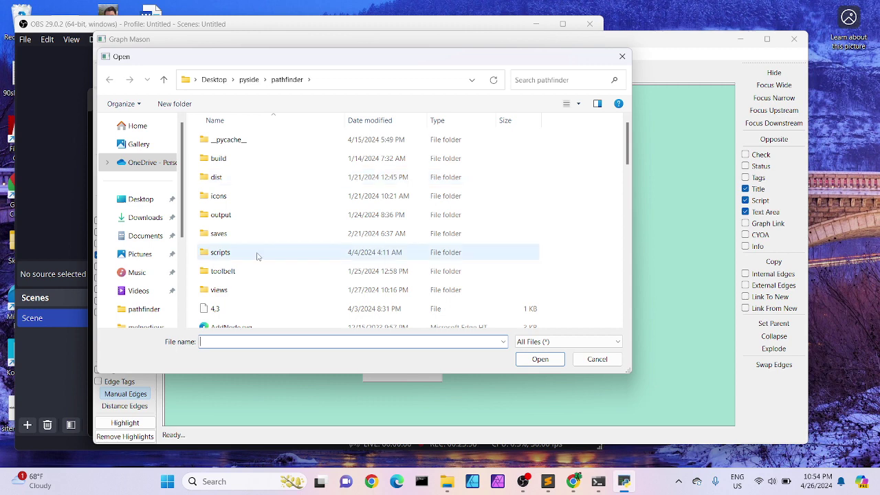
pyautogui.doubleClick(257, 255)
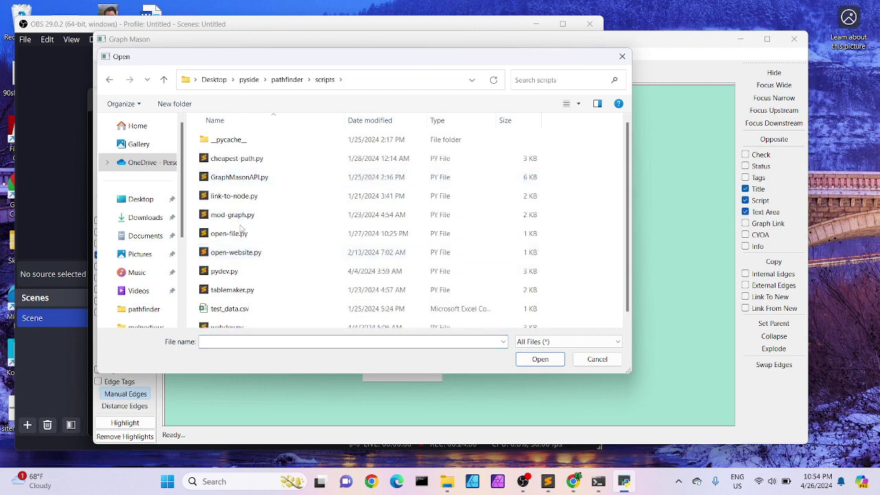
pyautogui.click(243, 272)
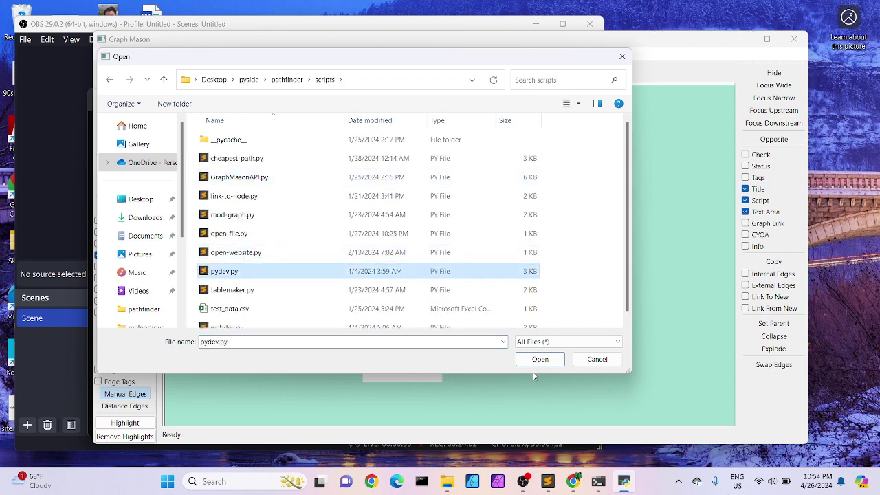
pyautogui.click(539, 360)
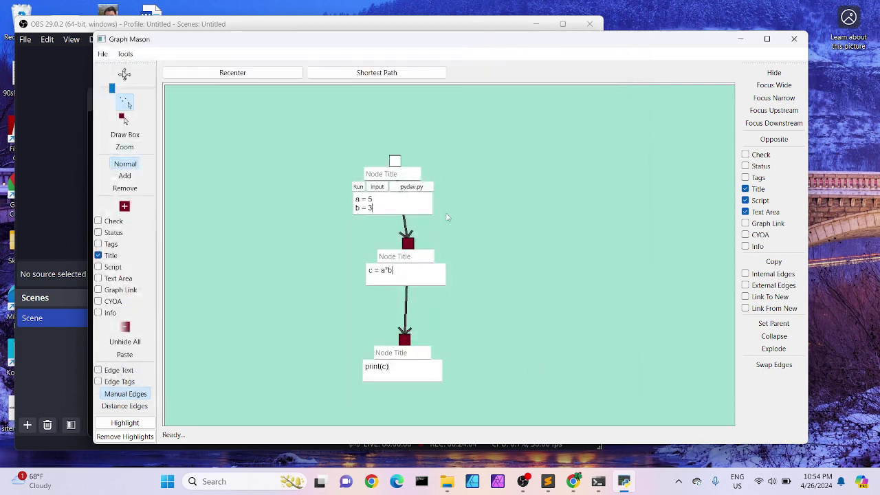
pyautogui.click(358, 190)
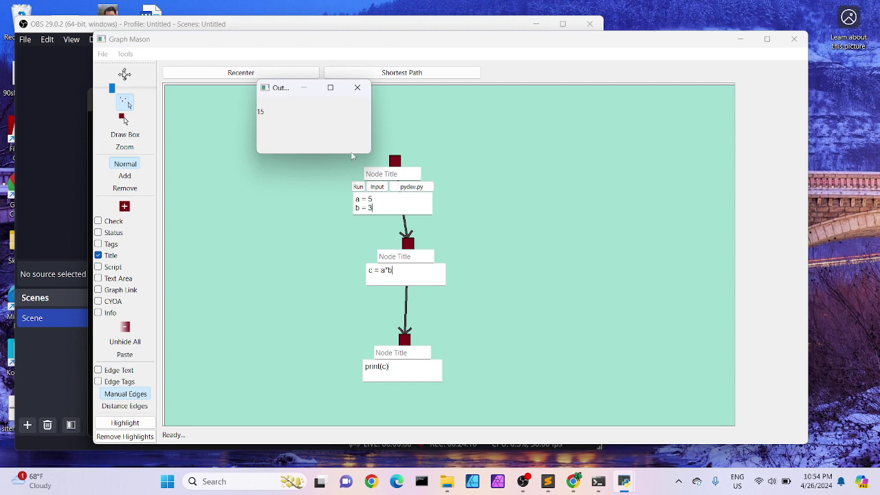
pyautogui.click(358, 87)
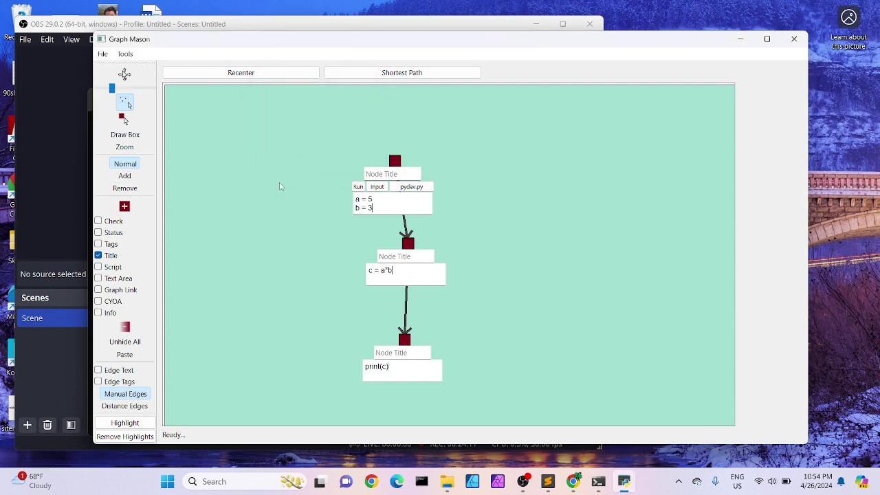
pyautogui.click(125, 53)
pyautogui.click(141, 92)
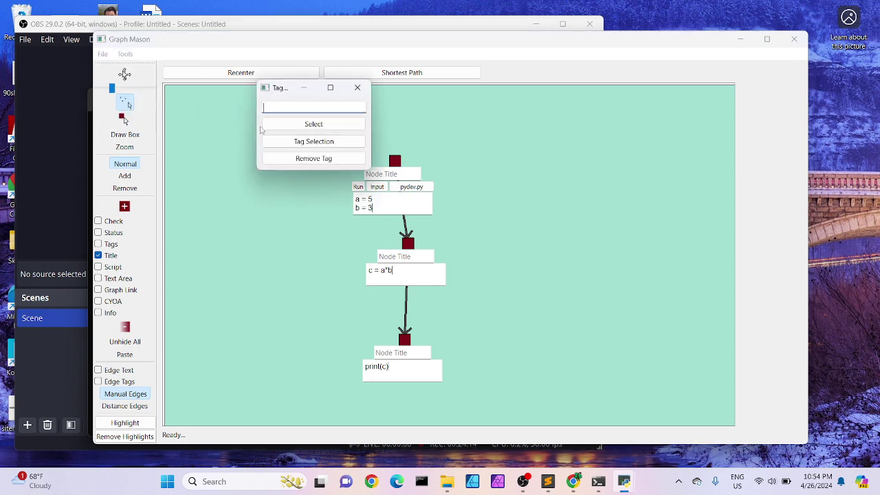
pyautogui.click(357, 88)
# Step: Scrape the graph's text without any filters and review the combined code of the three nodes
pyautogui.click(126, 54)
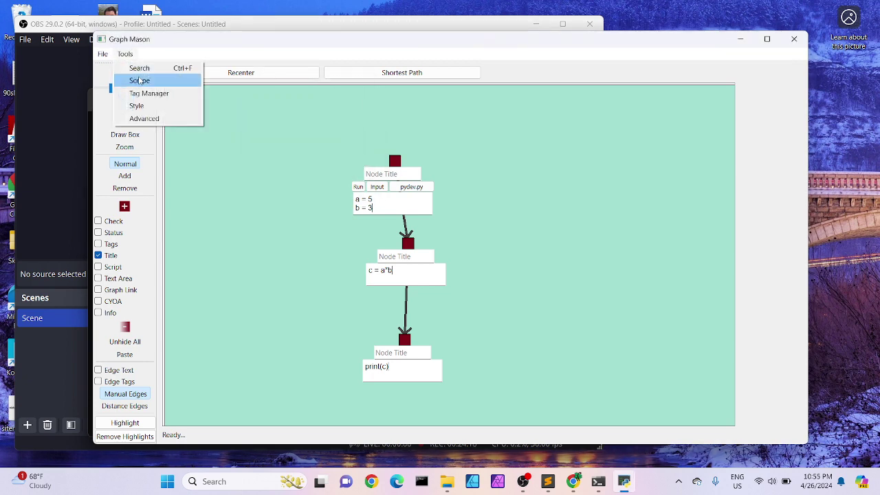
pyautogui.click(139, 80)
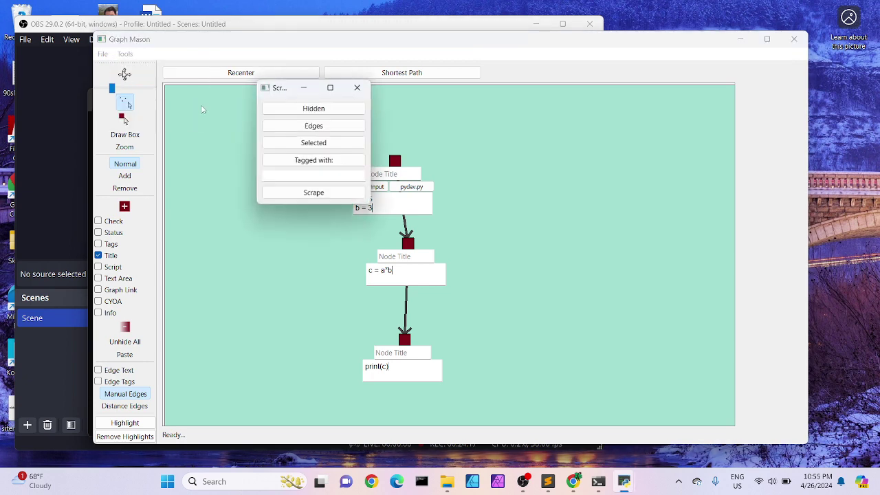
pyautogui.click(314, 194)
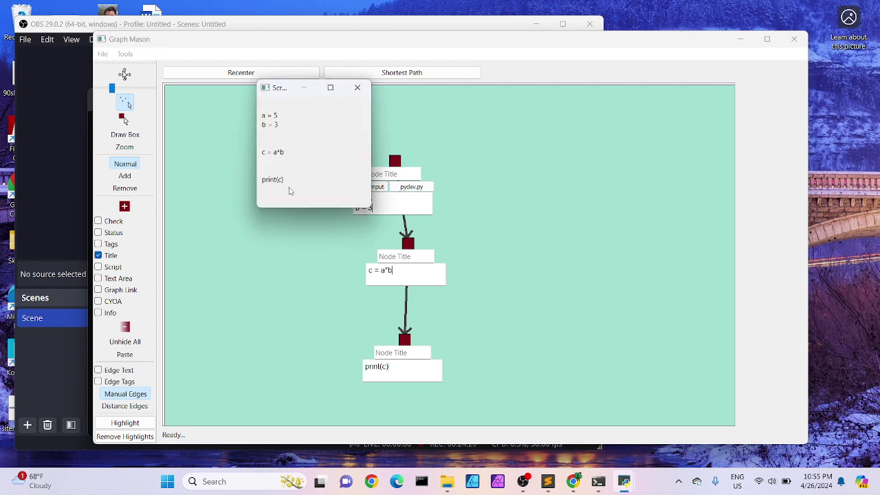
pyautogui.click(358, 88)
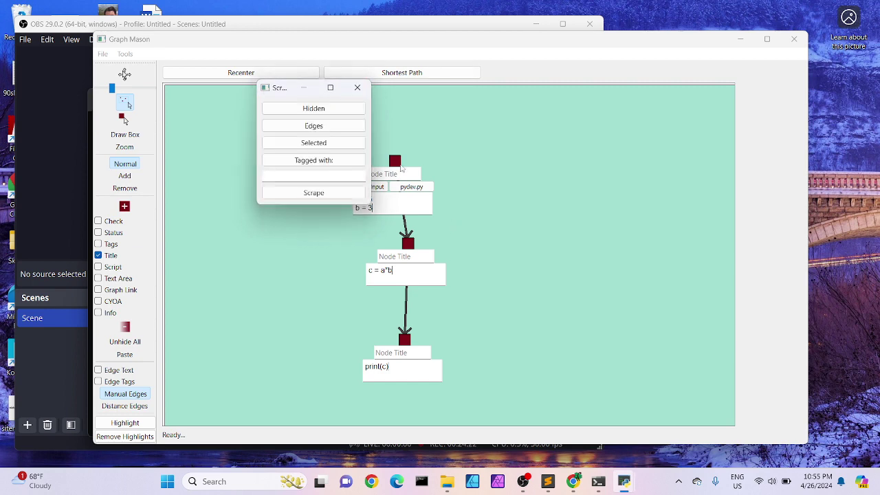
pyautogui.click(357, 87)
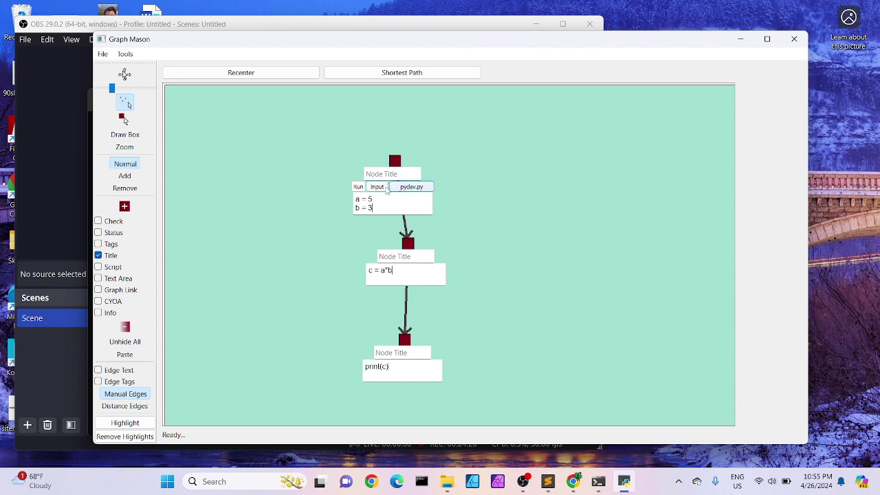
# Step: Store multiply.py as the input of the top node's script and clear that input again
pyautogui.click(376, 187)
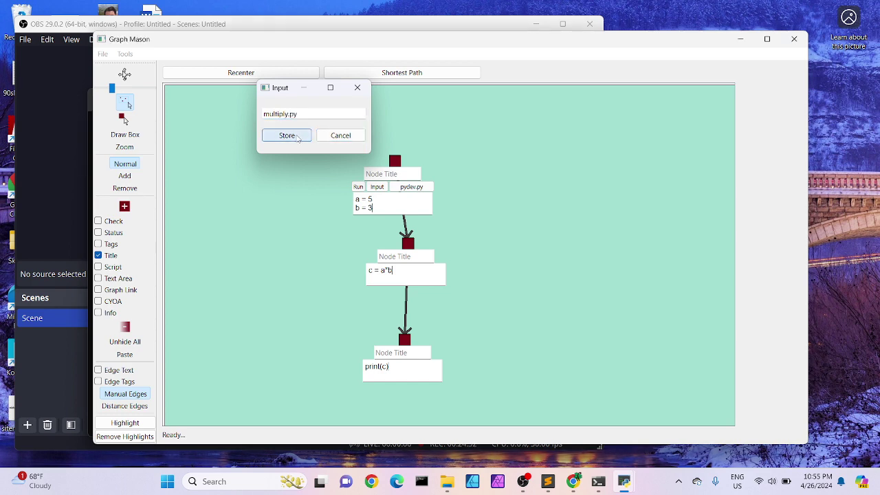
pyautogui.click(304, 137)
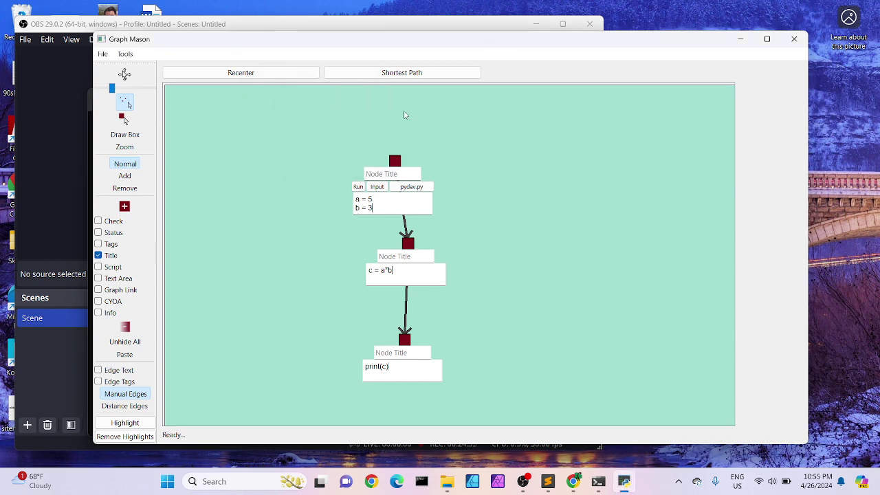
pyautogui.click(377, 187)
pyautogui.moveTo(315, 113); pyautogui.dragTo(247, 113)
pyautogui.press('BackSpace')
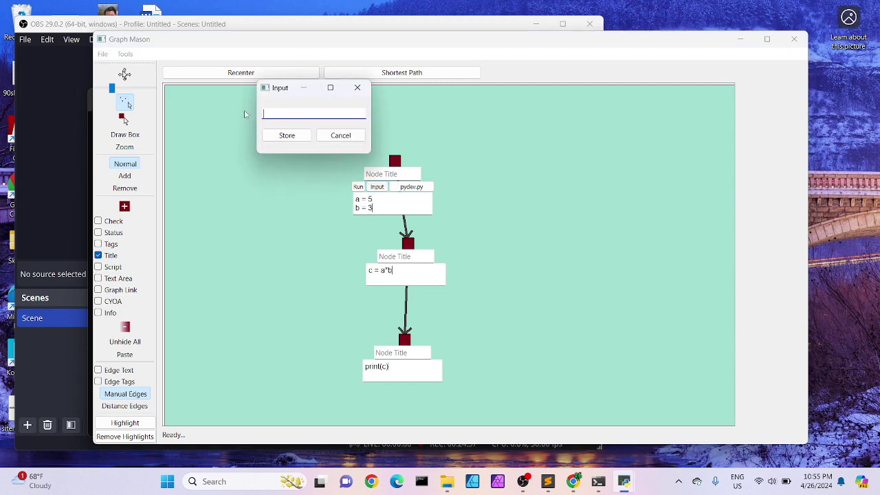
pyautogui.click(284, 136)
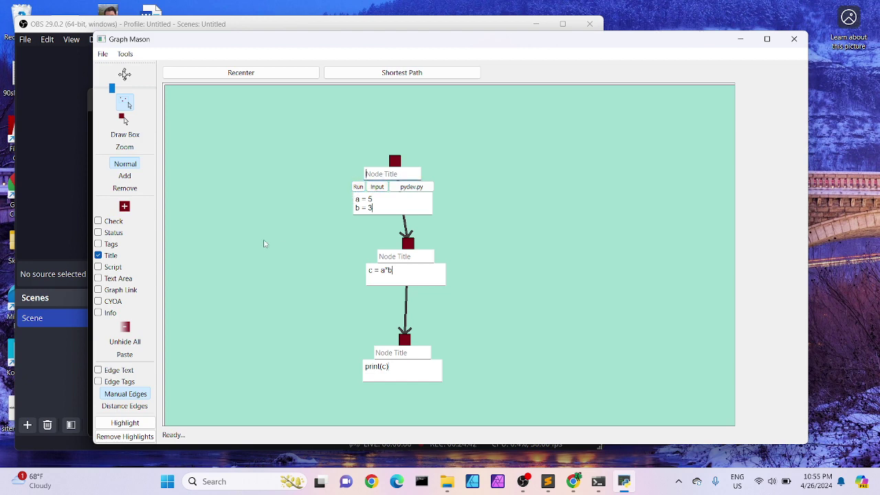
# Step: Title the nodes from top to bottom Initialize Variables, Perform Operation, and Print output
pyautogui.write('Initialize Variables')
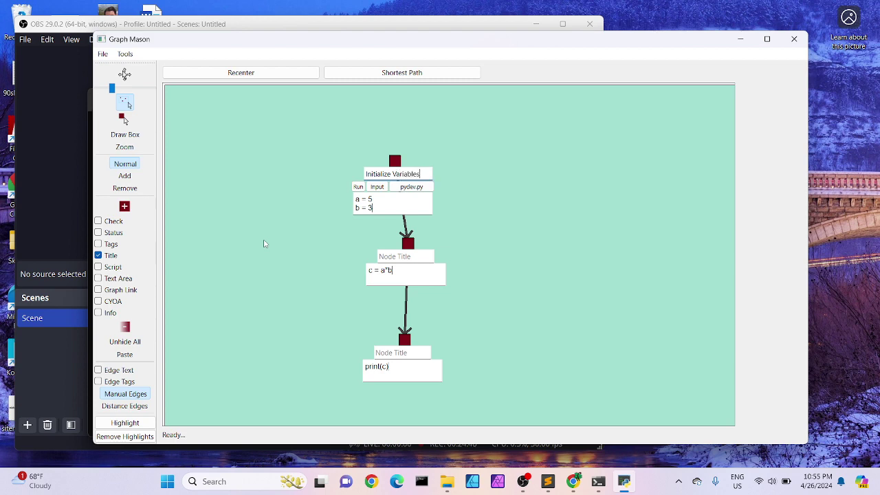
pyautogui.click(388, 255)
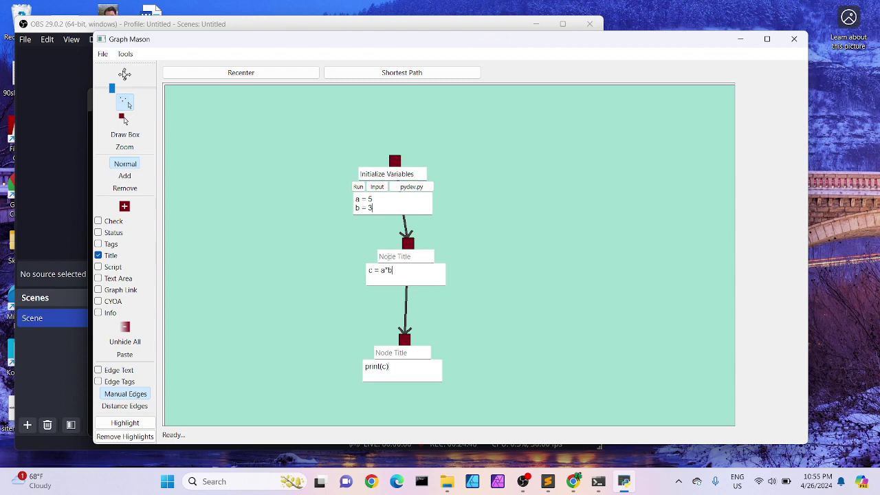
pyautogui.write('Perform Operation')
pyautogui.click(405, 350)
pyautogui.write('Print output')
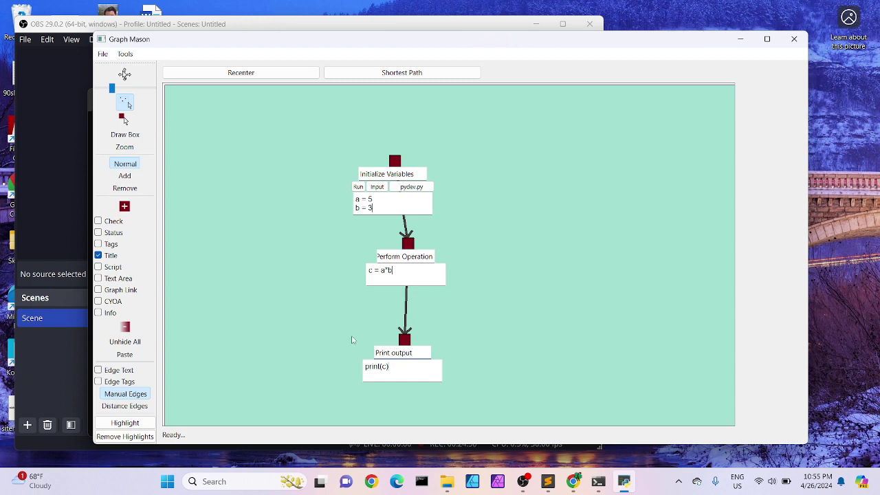
# Step: Run pydev.py again from the Initialize Variables node and dismiss its output
pyautogui.click(450, 259)
pyautogui.click(358, 187)
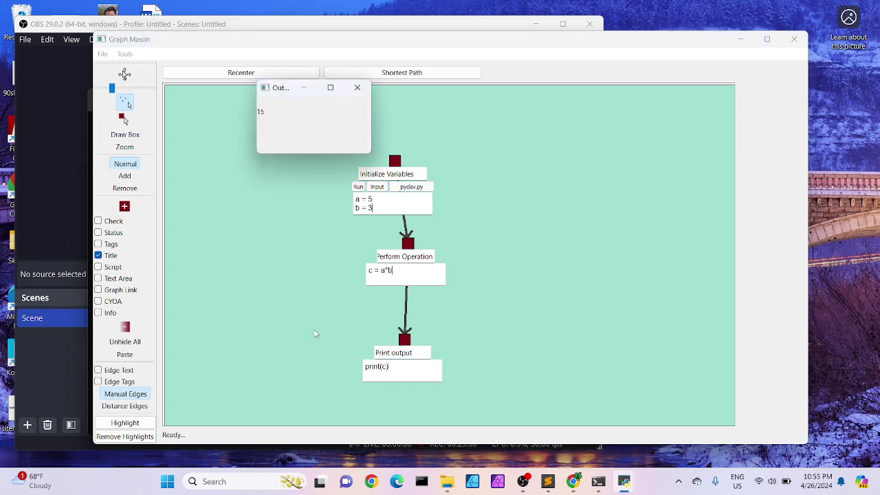
pyautogui.click(357, 96)
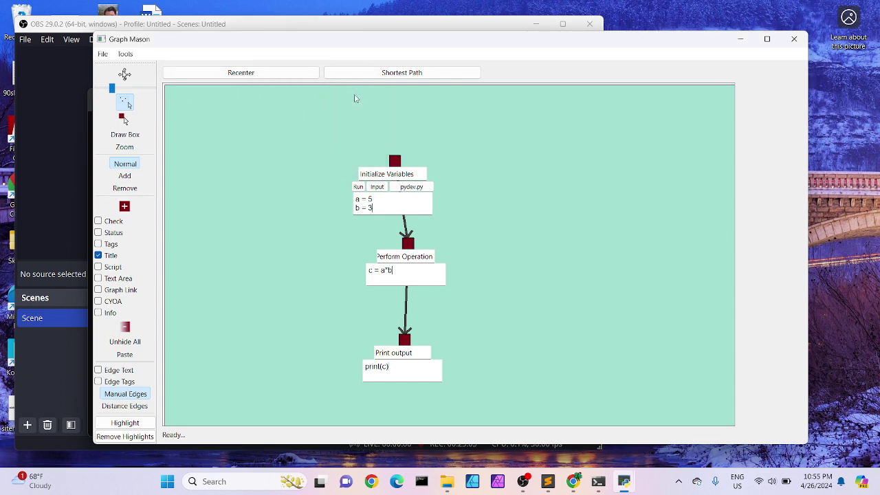
# Step: Store "multiply" as the Initialize Variables node's input, run its pydev.py script and dismiss the output window
pyautogui.click(376, 187)
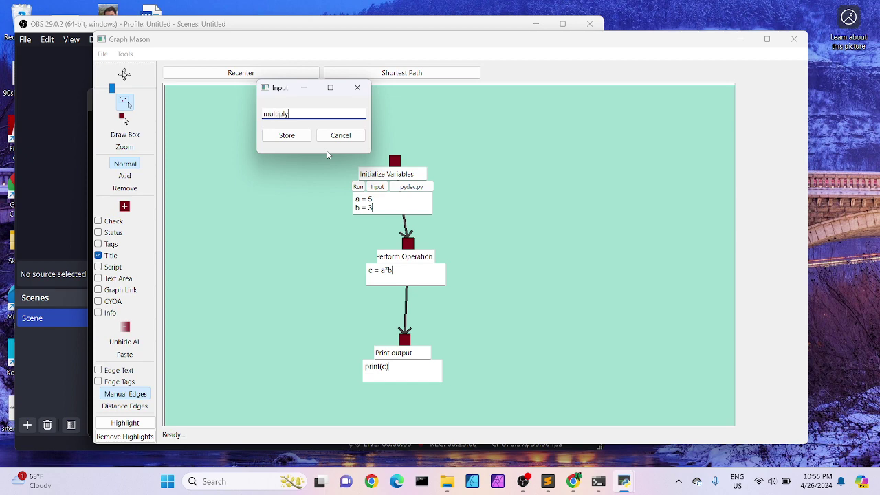
pyautogui.click(286, 136)
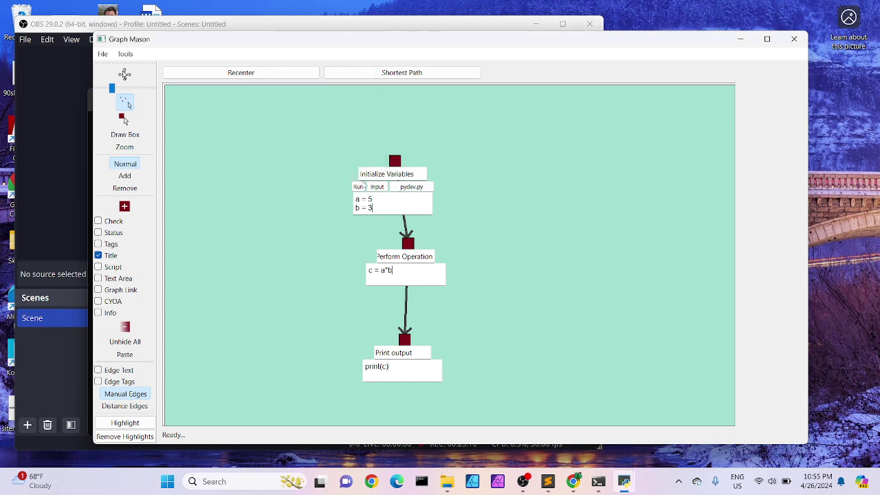
pyautogui.click(358, 187)
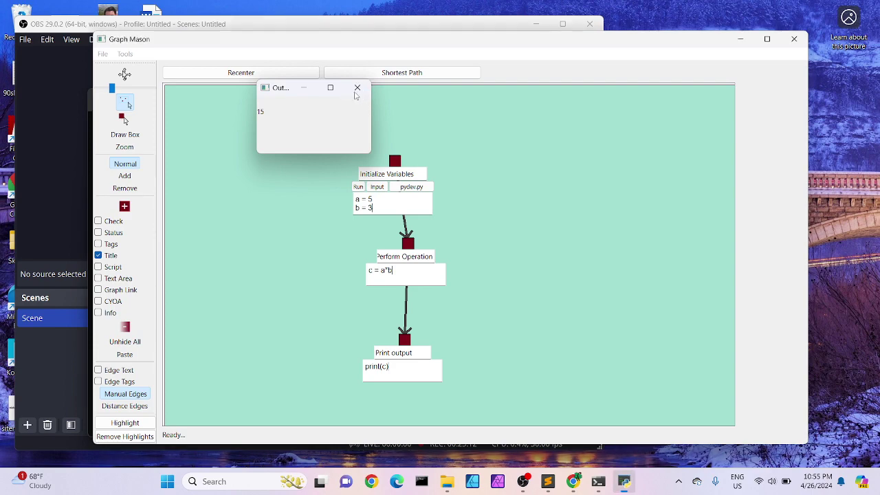
pyautogui.click(357, 87)
# Step: Look through the pathfinder folder and its scripts subfolder in File Explorer for the generated multiply script
pyautogui.click(447, 481)
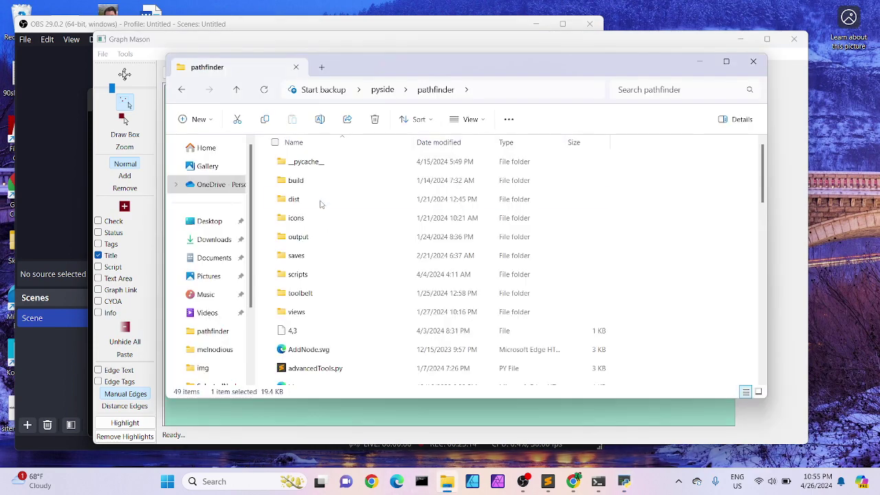
pyautogui.scroll(-3, 331, 231)
pyautogui.scroll(-5, 330, 231)
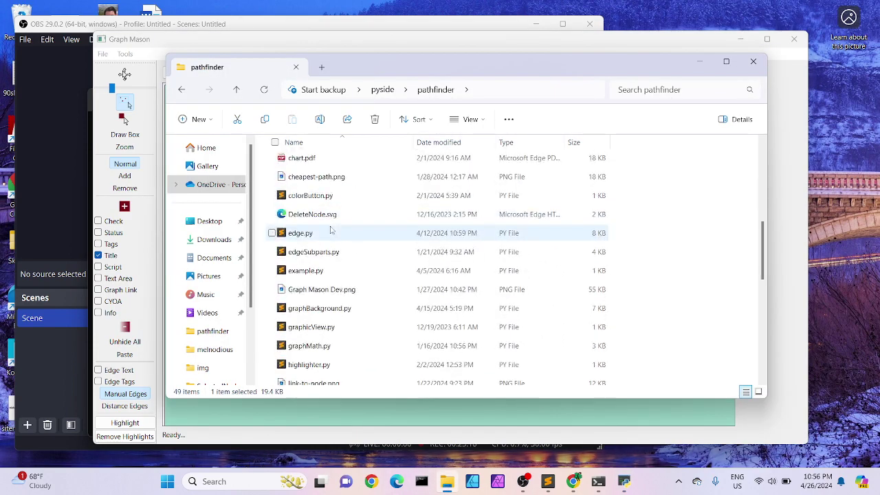
pyautogui.scroll(-3, 331, 230)
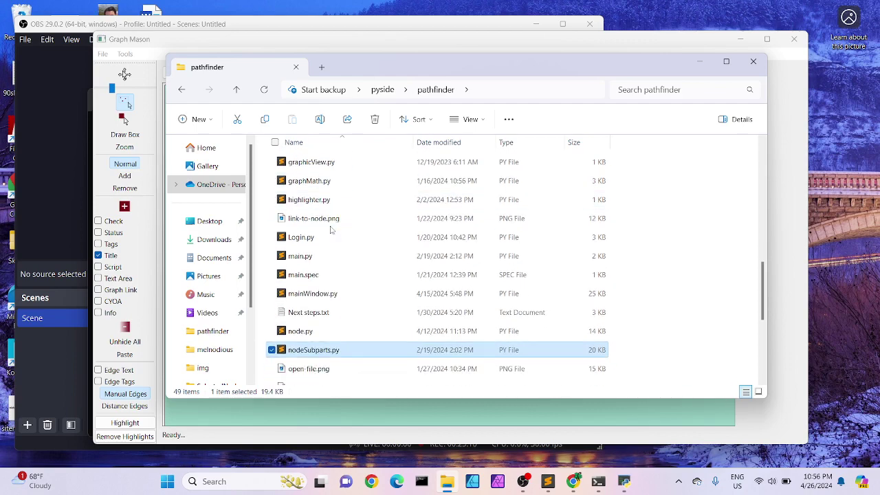
pyautogui.scroll(-2, 330, 230)
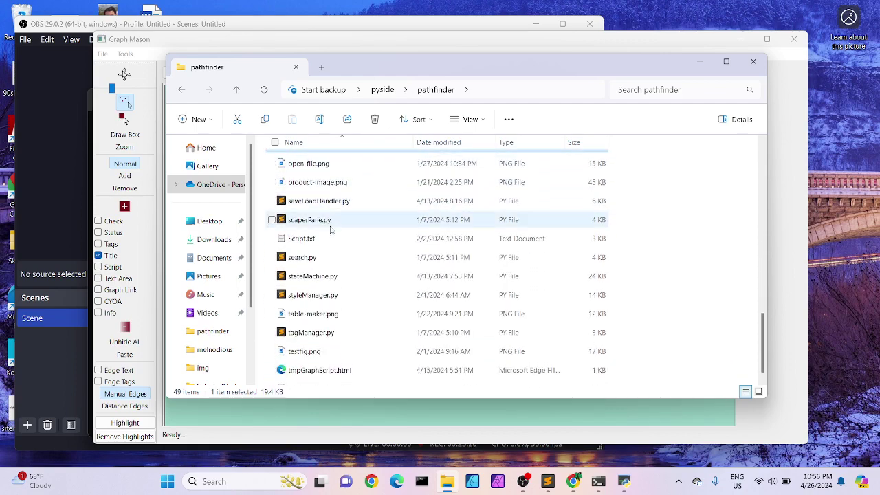
pyautogui.scroll(2, 330, 231)
pyautogui.scroll(8, 330, 231)
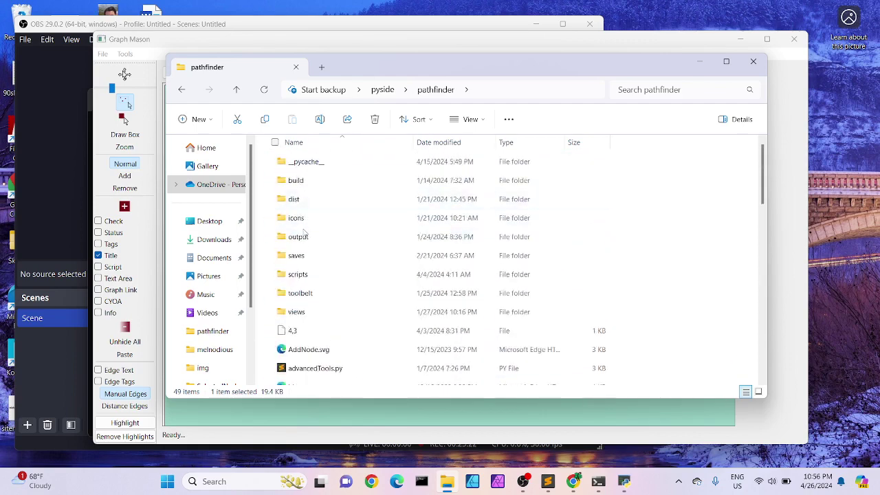
pyautogui.doubleClick(313, 273)
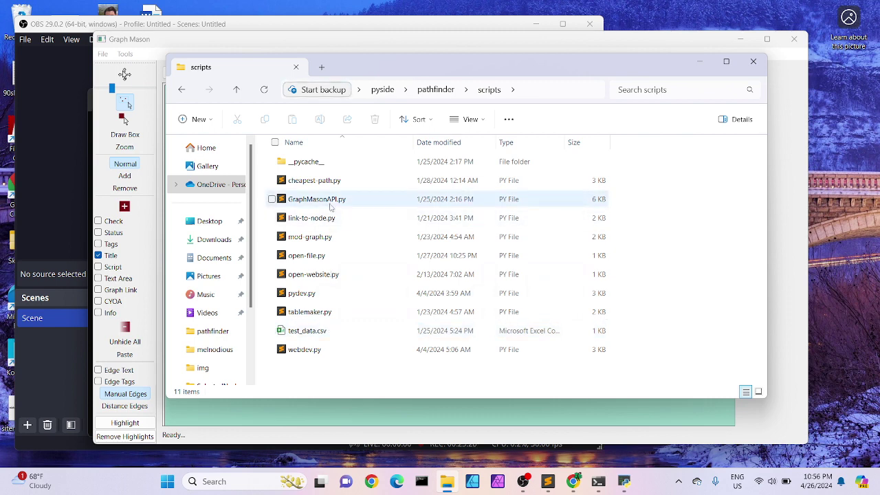
pyautogui.click(432, 89)
# Step: Open multiply.py from the pathfinder folder, review its generated code and close the file
pyautogui.scroll(-5, 342, 285)
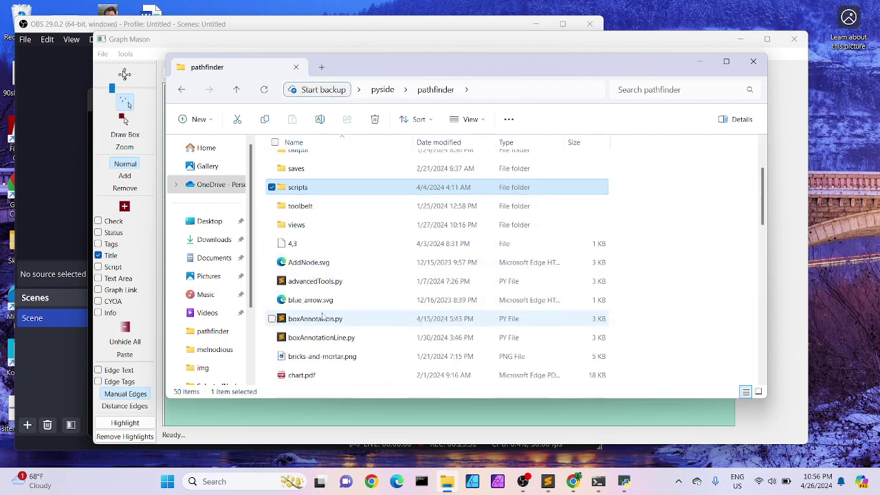
pyautogui.scroll(-4, 323, 316)
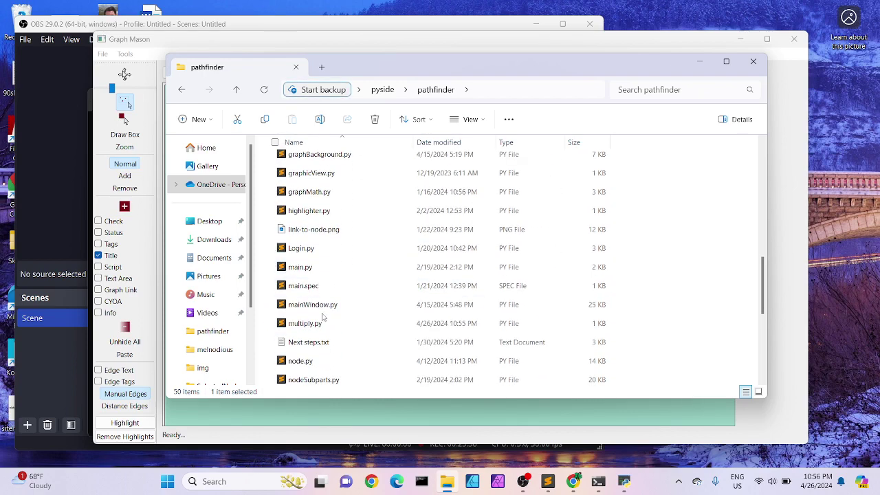
pyautogui.doubleClick(305, 347)
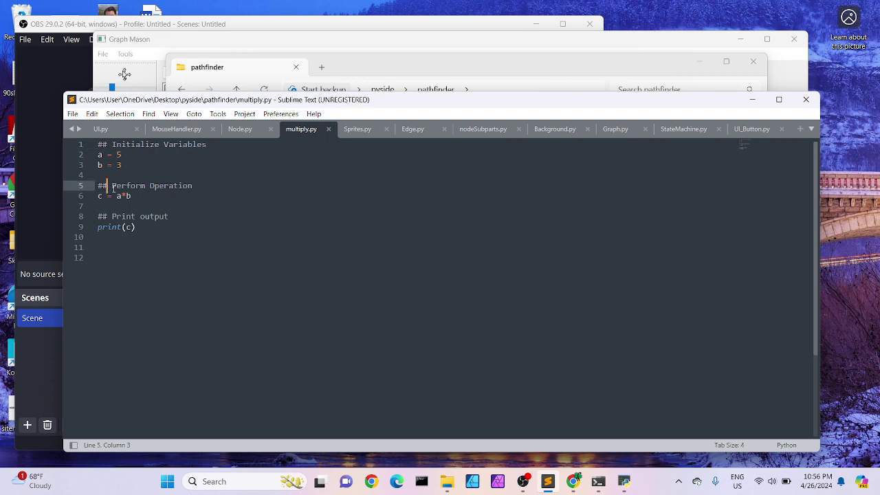
pyautogui.moveTo(103, 187); pyautogui.dragTo(173, 218)
pyautogui.click(138, 237)
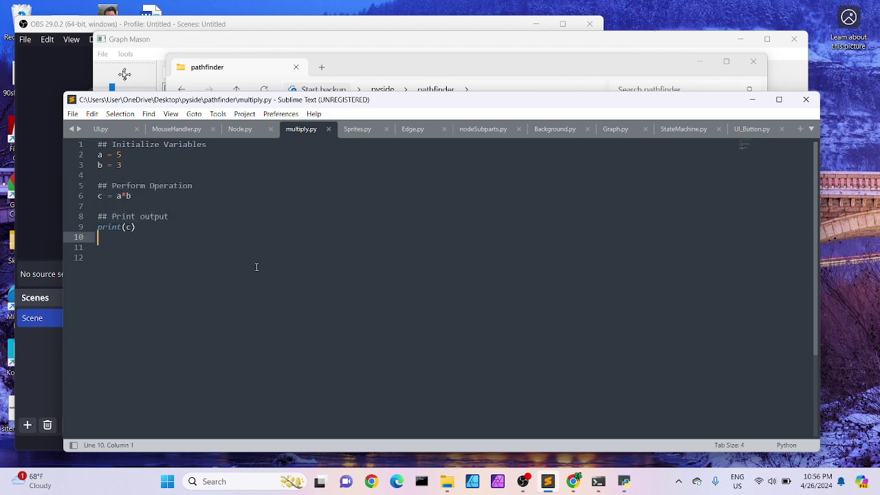
pyautogui.click(329, 129)
# Step: Delete multiply.py from the pathfinder folder and close the File Explorer window
pyautogui.click(428, 81)
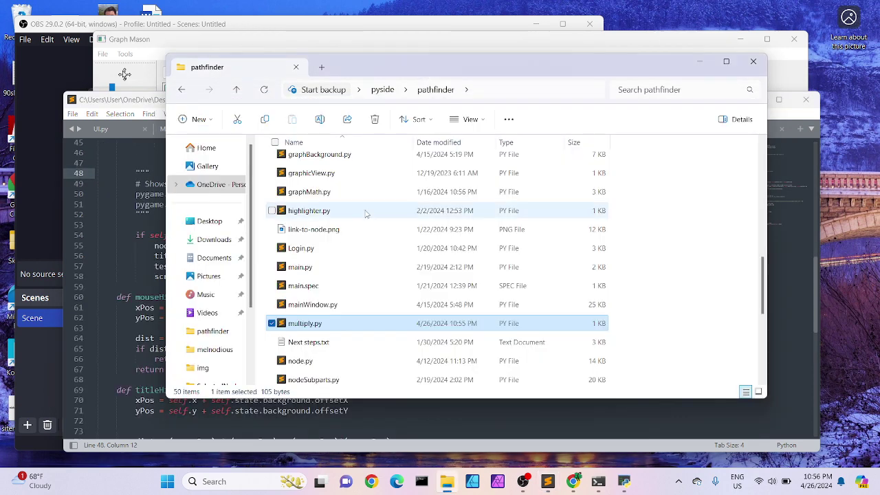
pyautogui.rightClick(326, 332)
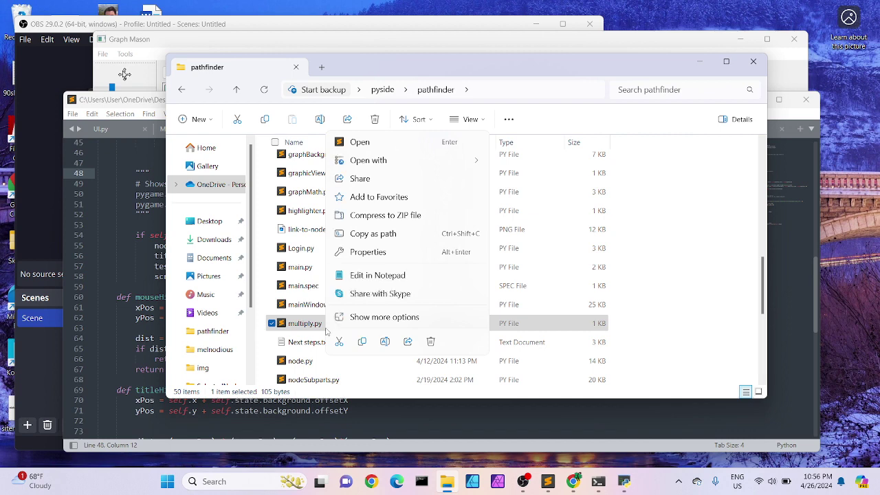
pyautogui.click(433, 341)
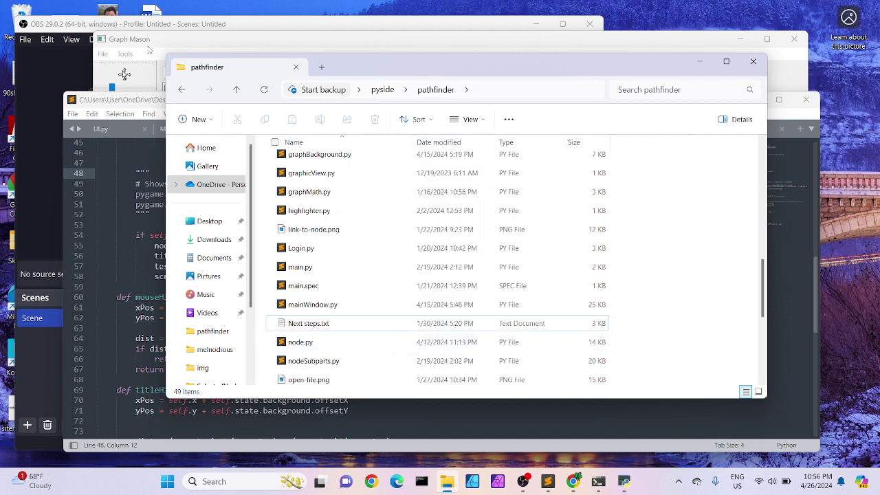
pyautogui.click(754, 61)
# Step: Switch back to Graph Mason and replace the Initialize Variables node's code with "<!DOCTYPE html><html><head><body>"
pyautogui.click(546, 53)
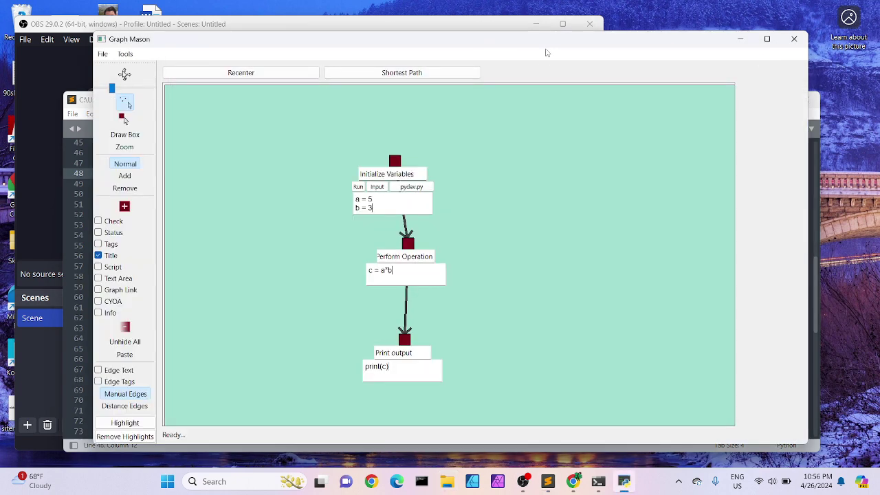
pyautogui.moveTo(383, 211); pyautogui.dragTo(348, 202)
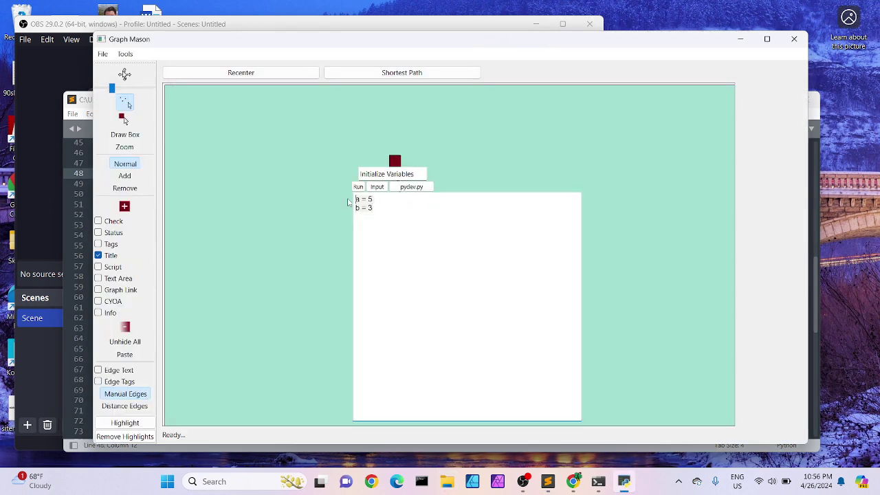
pyautogui.write('<!DOCTYPE html><html><head><body>')
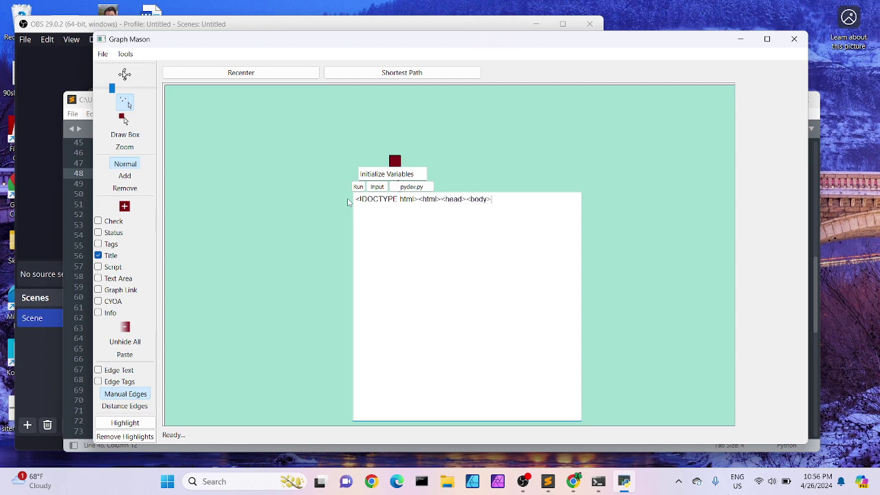
pyautogui.click(286, 243)
# Step: Replace the Perform Operation node's code with "<h1>Hello!</h1>"
pyautogui.click(367, 271)
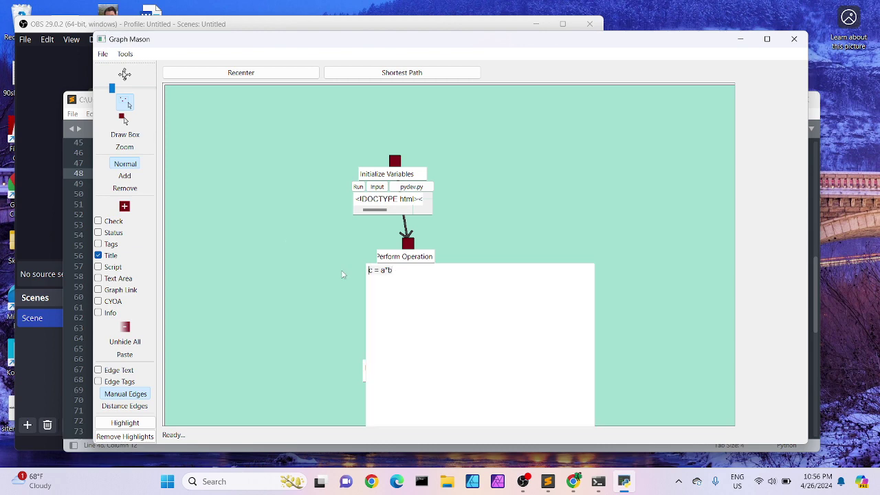
pyautogui.write('<h1>Hello!</h1>')
pyautogui.click(362, 301)
# Step: Replace the Print output node's code with "</body></html>"
pyautogui.click(394, 367)
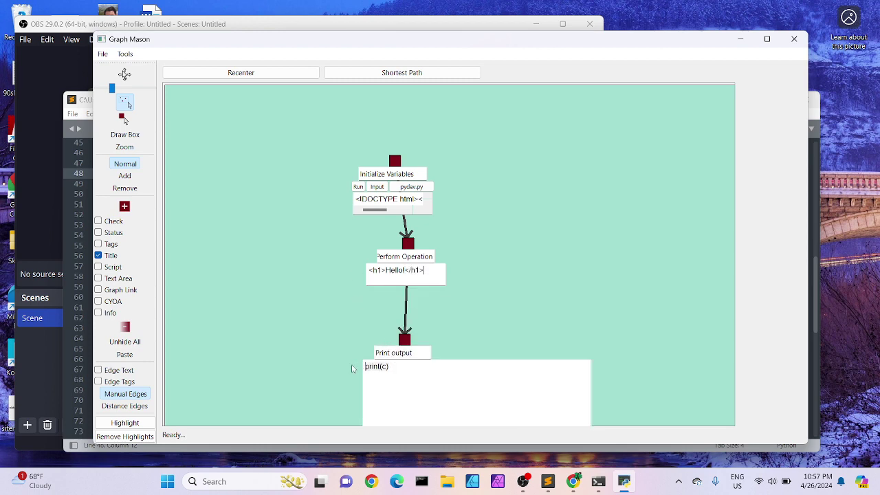
pyautogui.hotkey('ctrl', 'a')
pyautogui.write('</body></html')
pyautogui.click(365, 352)
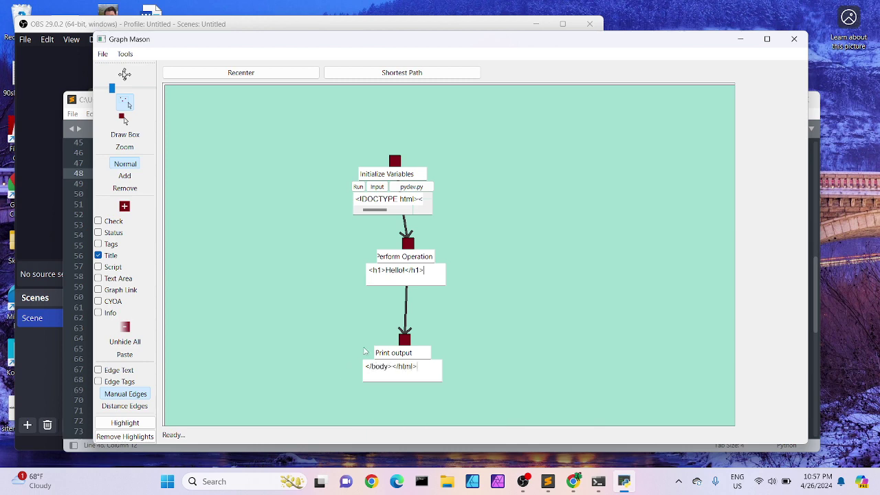
# Step: Retitle the Print output node as Close, Perform Operation as Body Contents, and Initialize Variables as Initialize
pyautogui.tripleClick(416, 355)
pyautogui.write('Close')
pyautogui.tripleClick(418, 255)
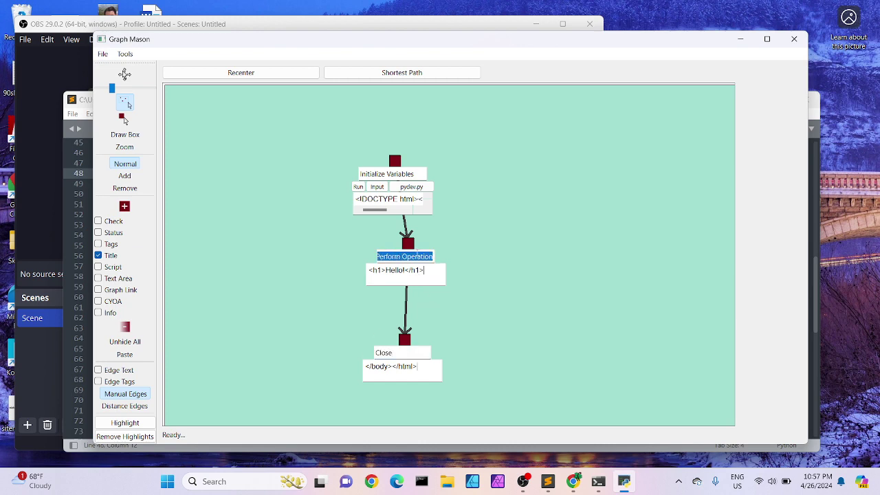
pyautogui.write('Body Contents')
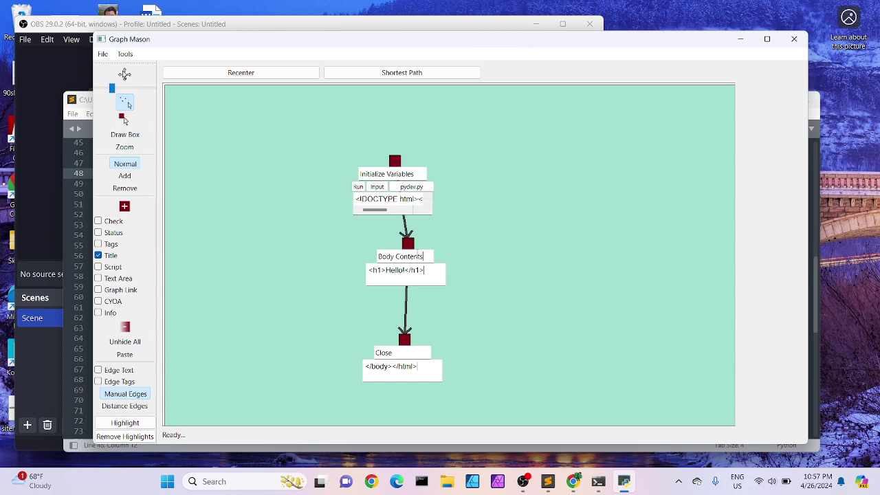
pyautogui.tripleClick(393, 173)
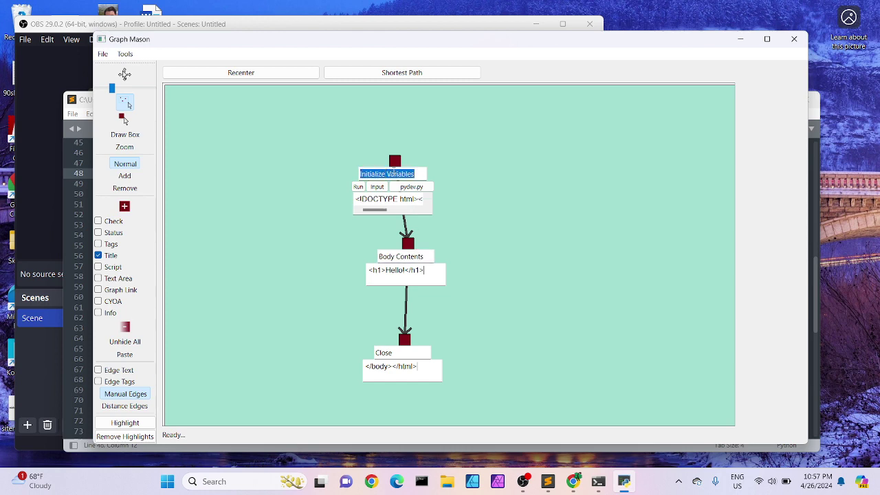
pyautogui.press('BackSpace')
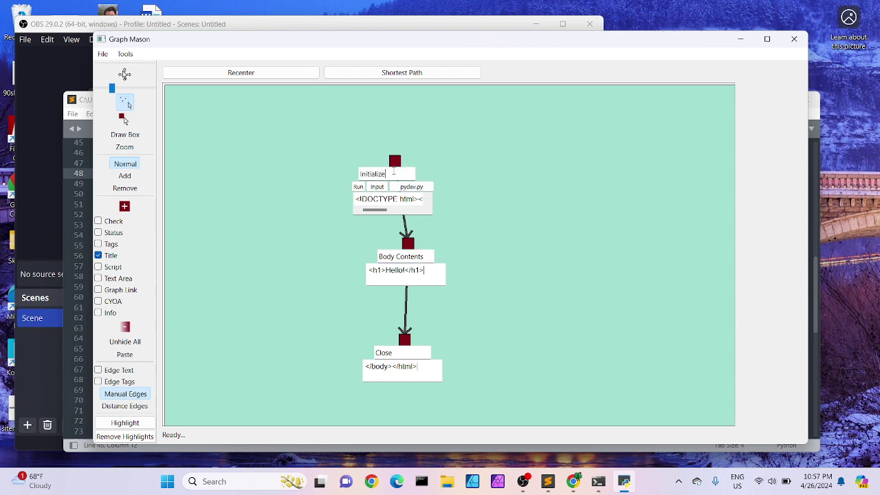
# Step: Assign the webdev.py script from the scripts folder to the Initialize node in place of pydev.py
pyautogui.click(412, 187)
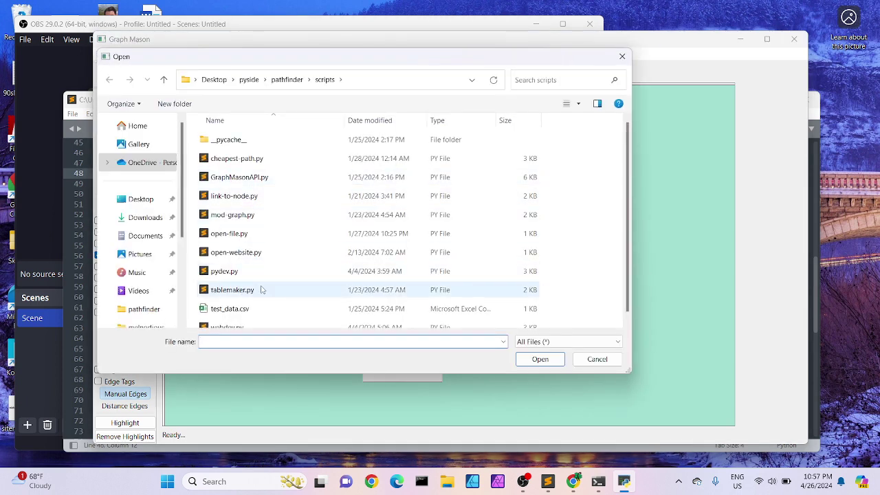
pyautogui.scroll(-1, 261, 290)
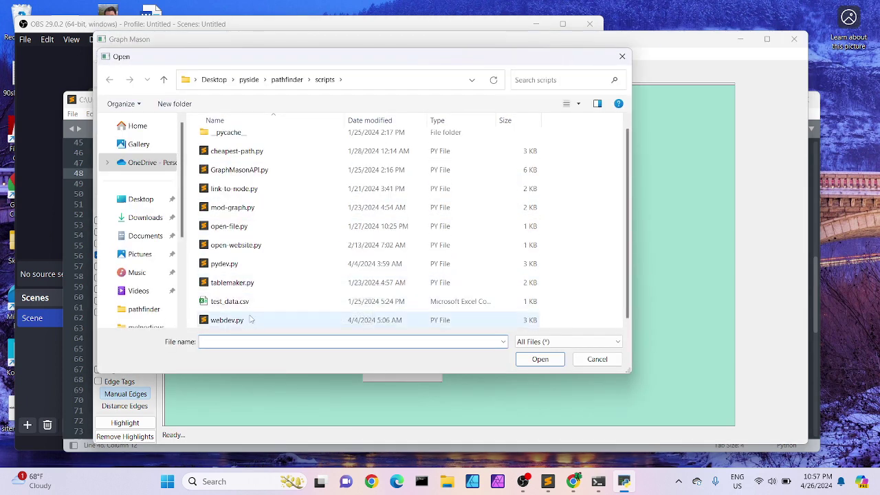
pyautogui.click(460, 318)
pyautogui.click(539, 359)
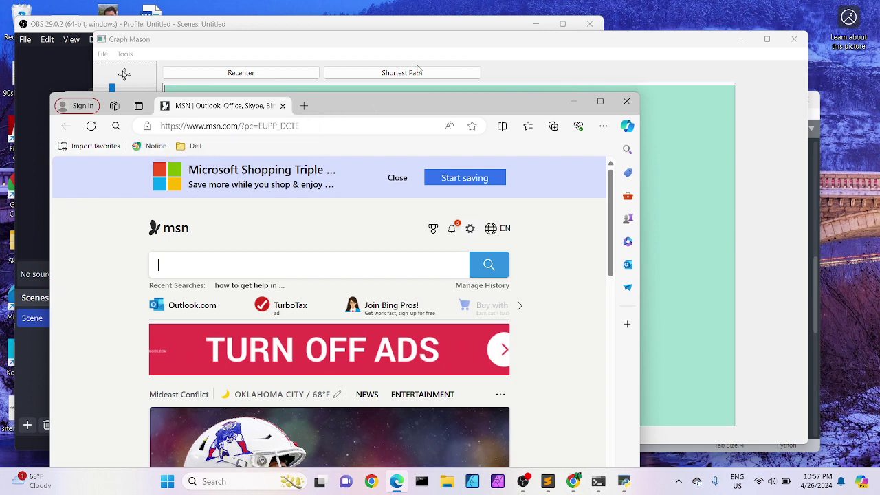
# Step: Return to Graph Mason, run the Initialize node's webdev.py script again and close the opened browser tabs
pyautogui.click(437, 40)
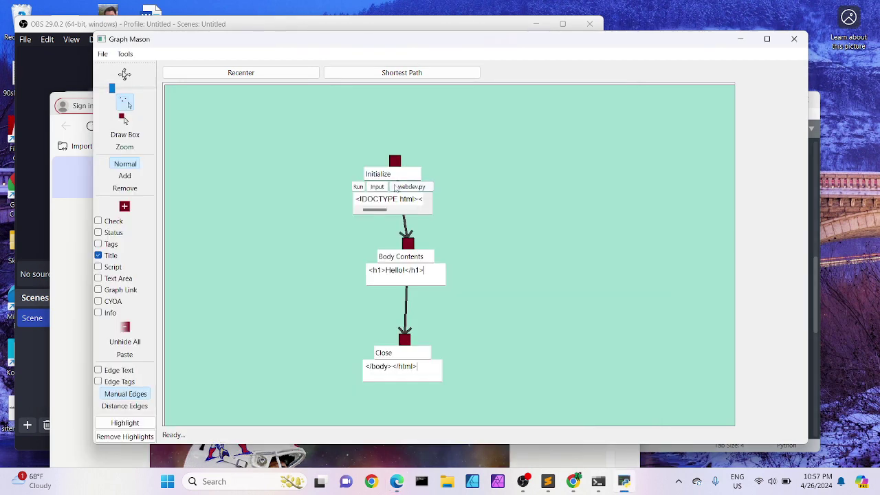
pyautogui.click(358, 187)
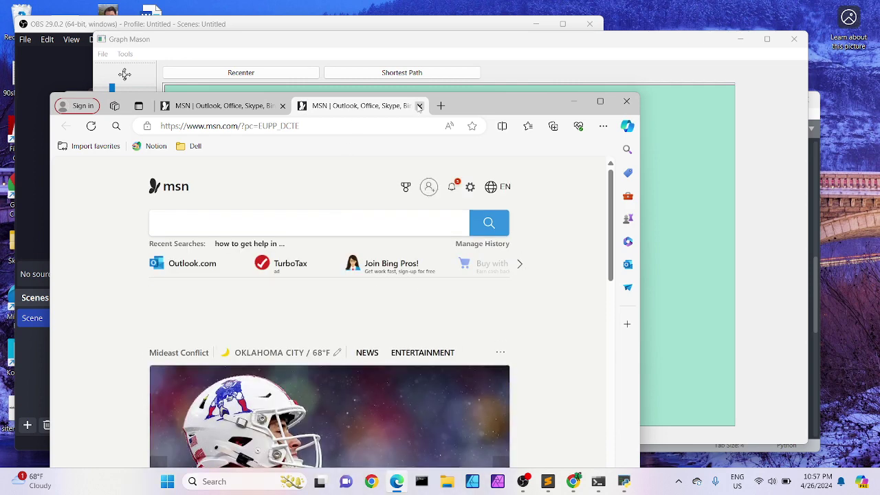
pyautogui.click(418, 106)
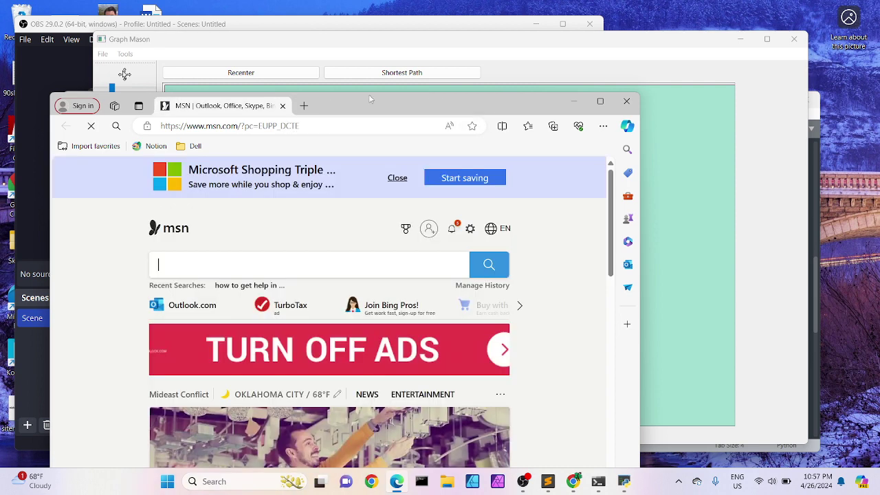
pyautogui.click(282, 106)
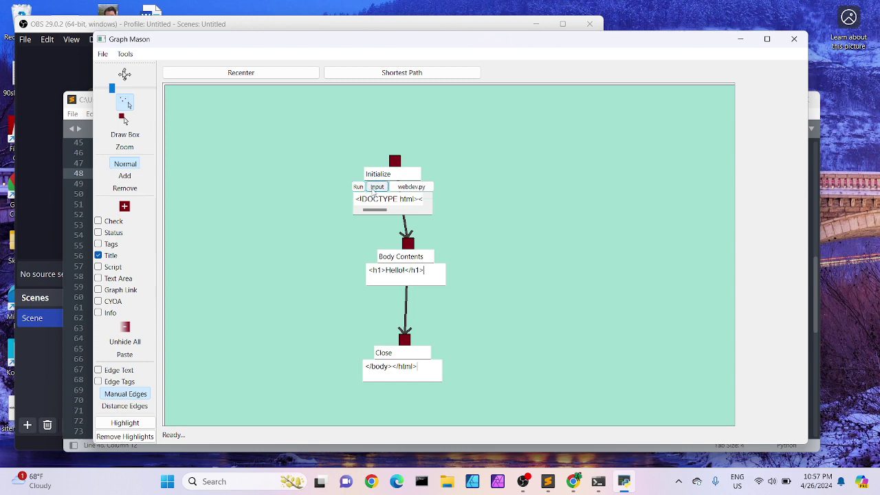
# Step: Assign the open-file.py script from the scripts folder to the Initialize node in place of webdev.py
pyautogui.click(415, 192)
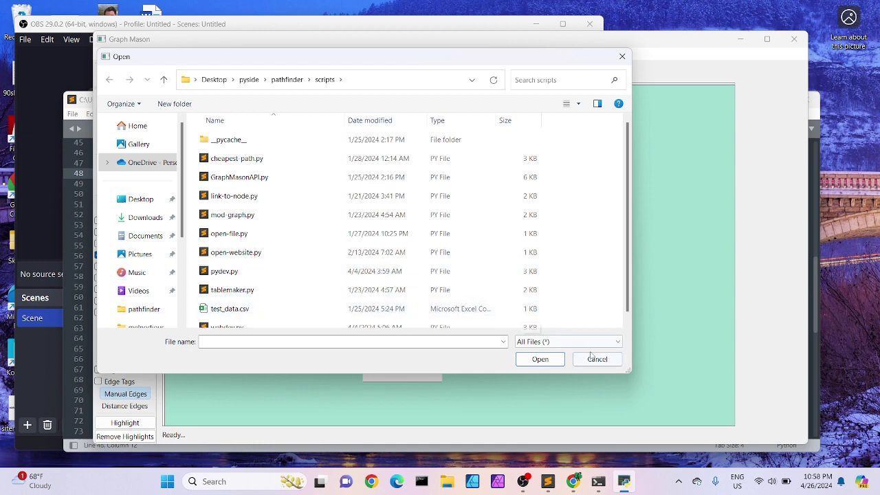
pyautogui.click(270, 235)
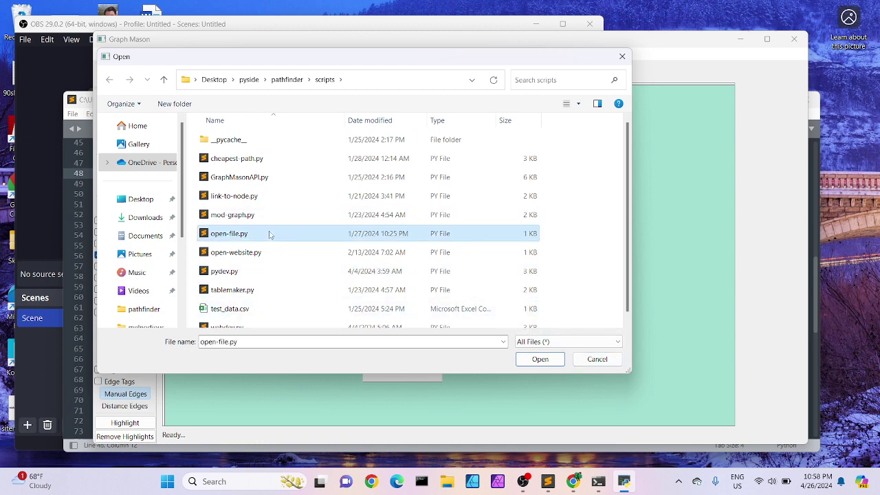
pyautogui.click(556, 359)
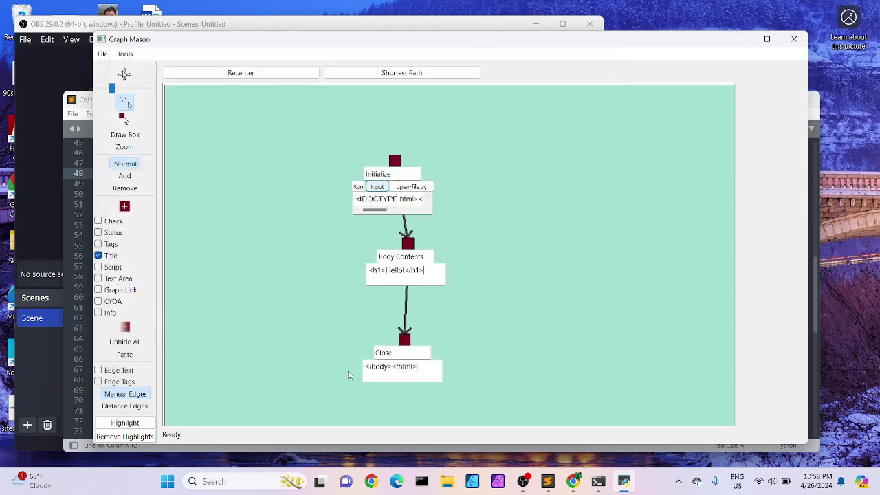
# Step: Switch to File Explorer, open the recent file open-file.py in Sublime Text, examine its code and close it
pyautogui.click(446, 486)
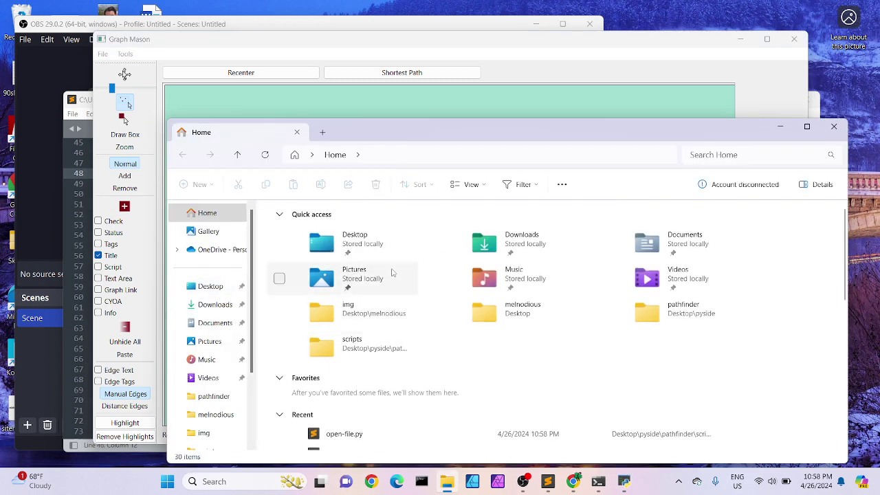
pyautogui.doubleClick(357, 434)
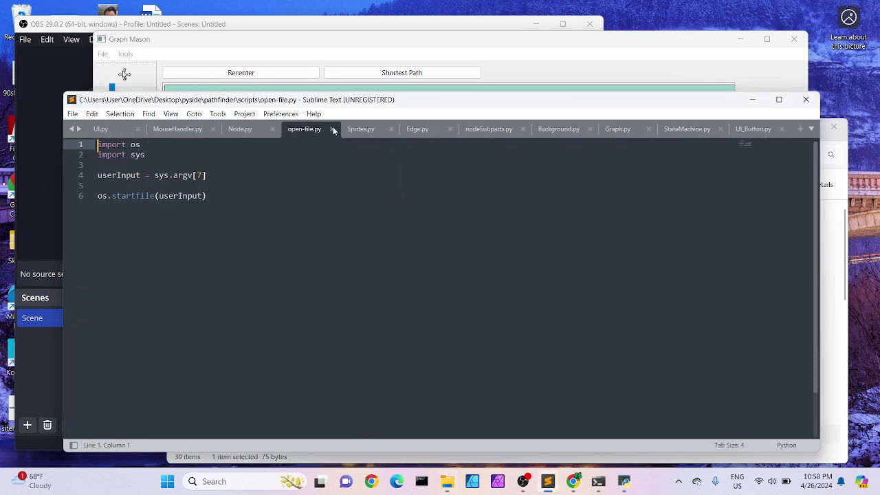
pyautogui.click(333, 129)
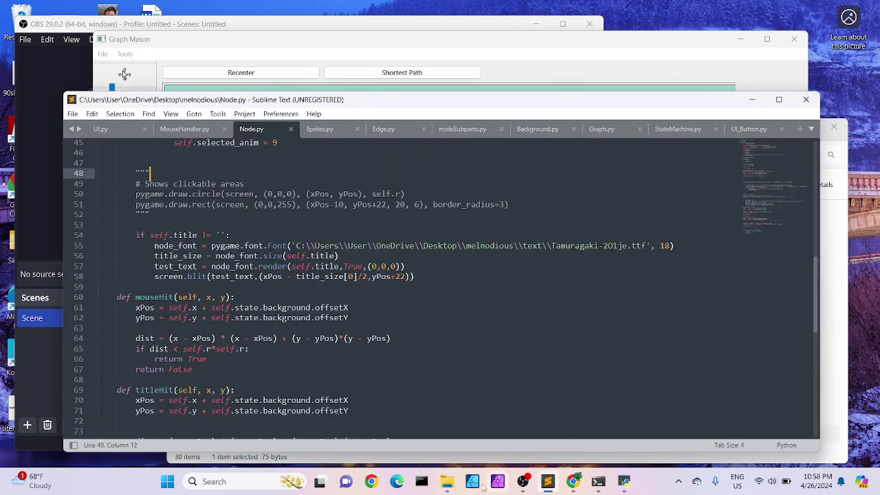
# Step: Return to File Explorer, browse to the Desktop folder and select the circ_hud.html file
pyautogui.click(447, 481)
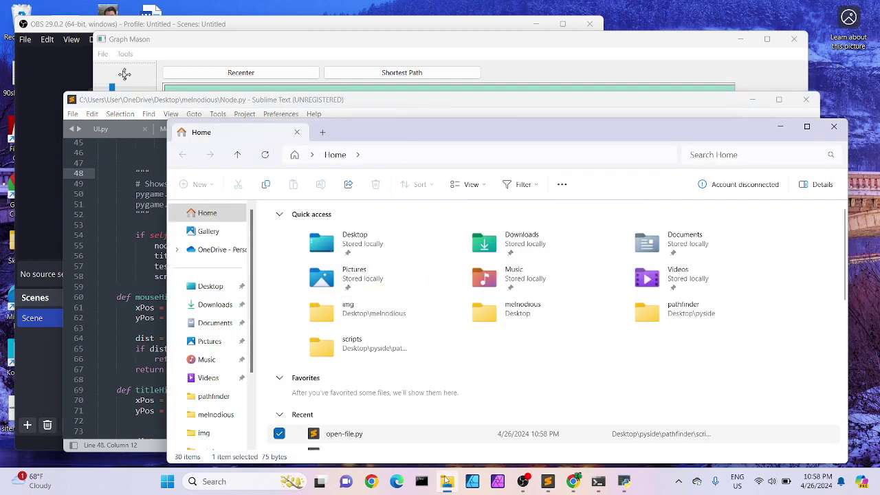
pyautogui.moveTo(446, 480)
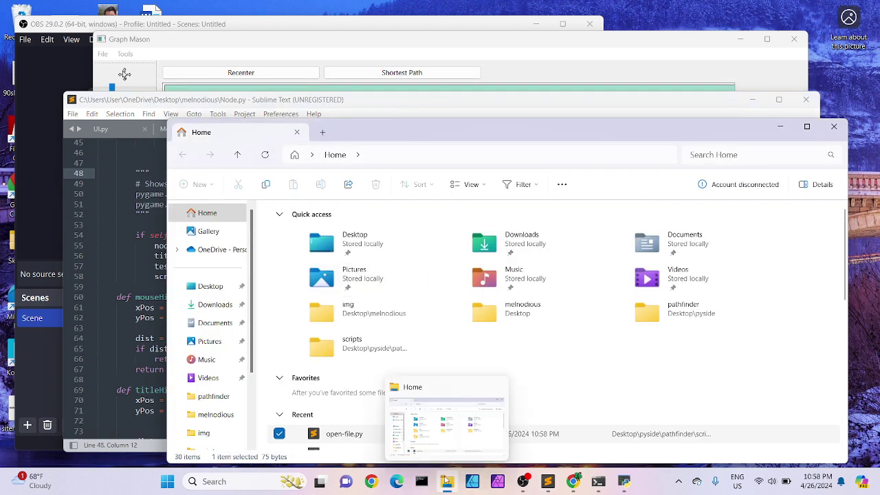
pyautogui.doubleClick(369, 239)
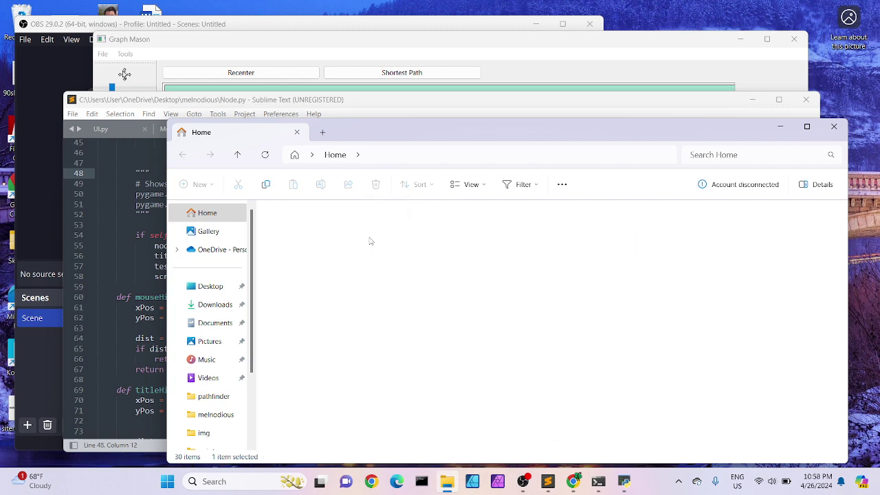
pyautogui.scroll(-1, 356, 402)
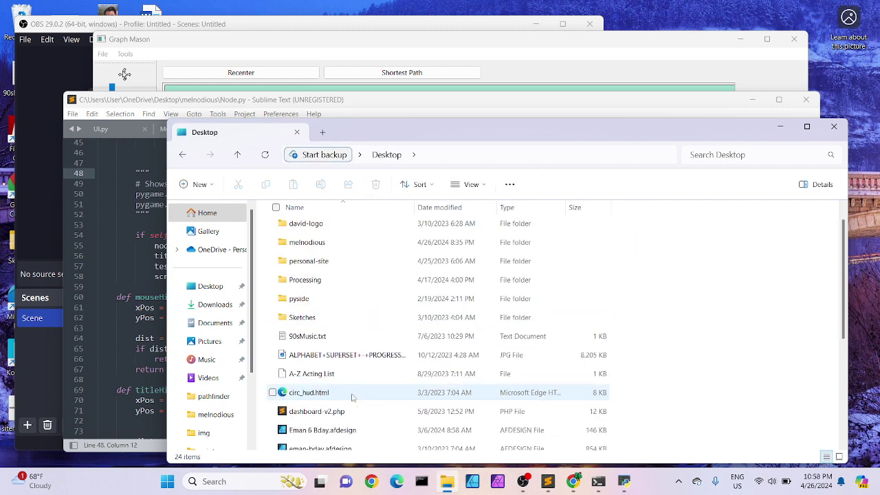
pyautogui.click(347, 396)
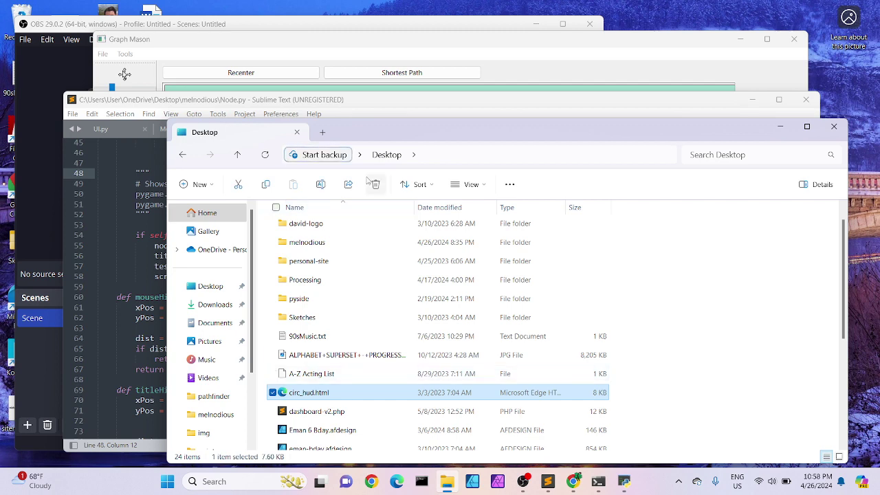
# Step: Try to get the Desktop folder's full path from the File Explorer address, returning from the AppData folder to Desktop
pyautogui.click(435, 149)
pyautogui.click(435, 150)
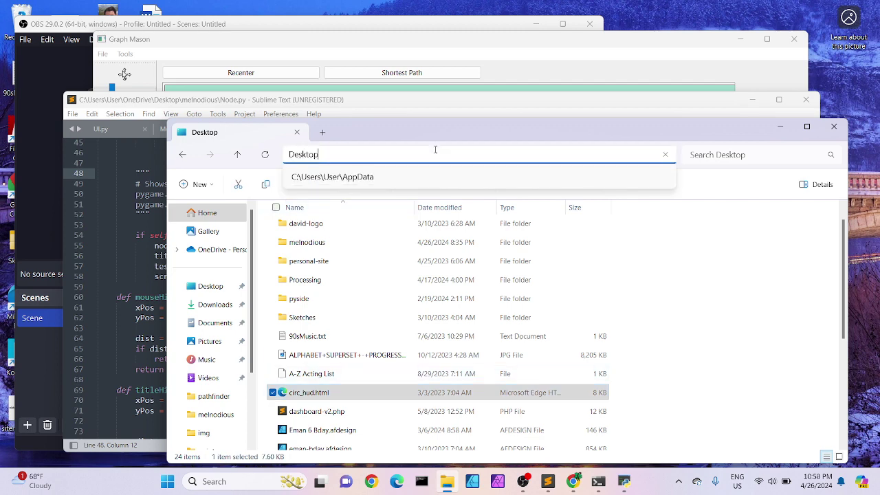
pyautogui.click(387, 178)
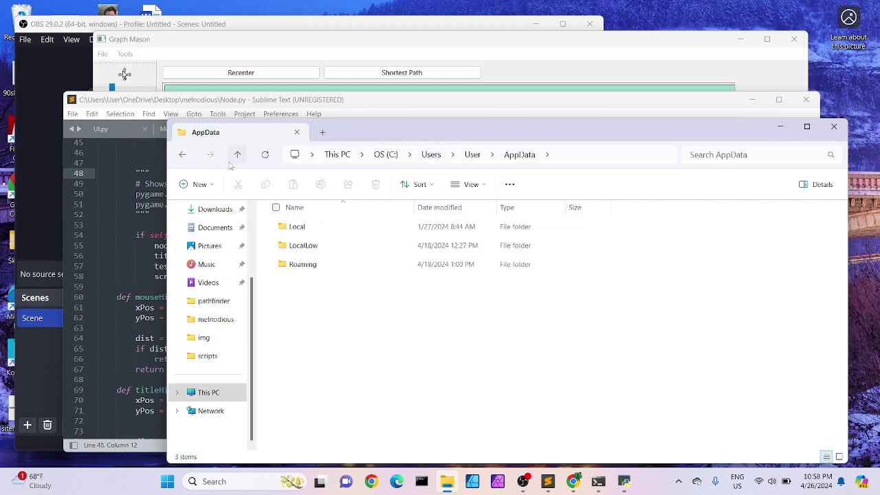
pyautogui.click(187, 157)
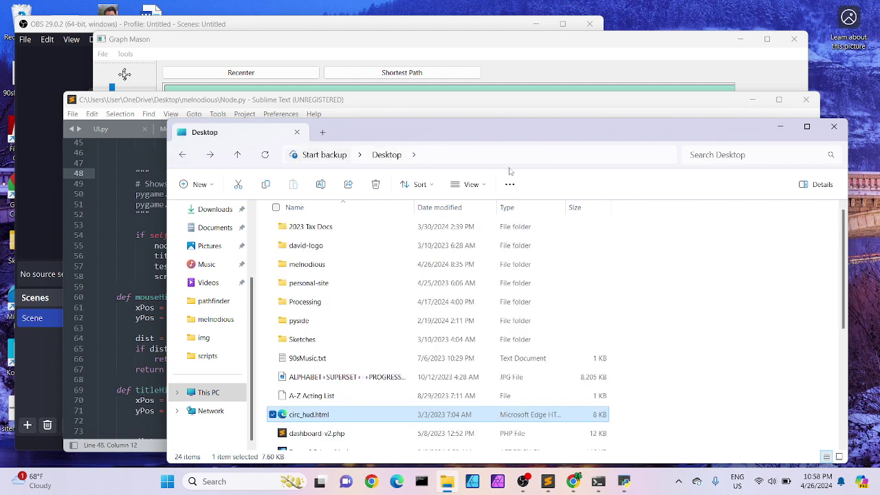
pyautogui.click(489, 158)
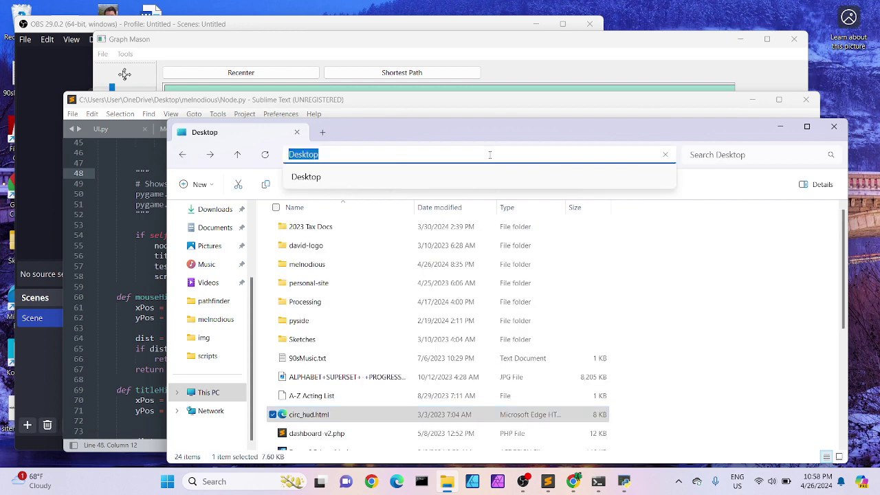
# Step: Return to Graph Mason and replace the Initialize node's script input multiply.py with "Desktop"
pyautogui.click(367, 40)
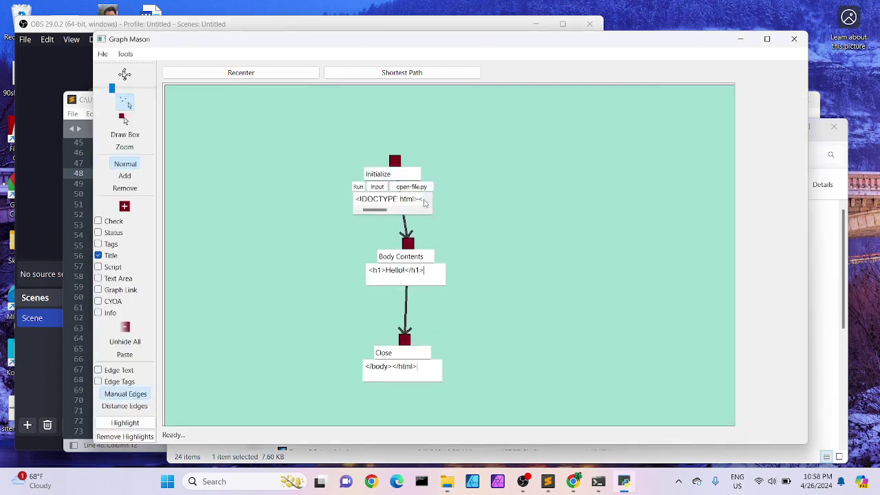
pyautogui.click(377, 186)
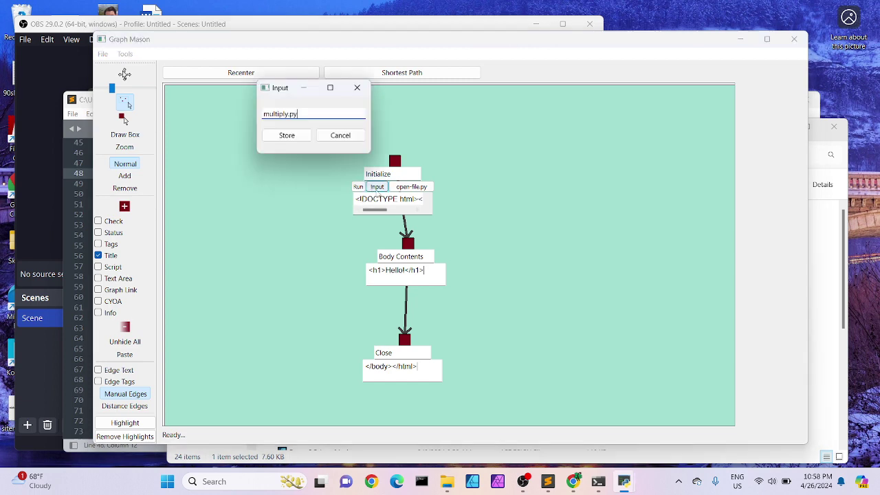
pyautogui.click(297, 114)
pyautogui.moveTo(297, 114); pyautogui.dragTo(241, 118)
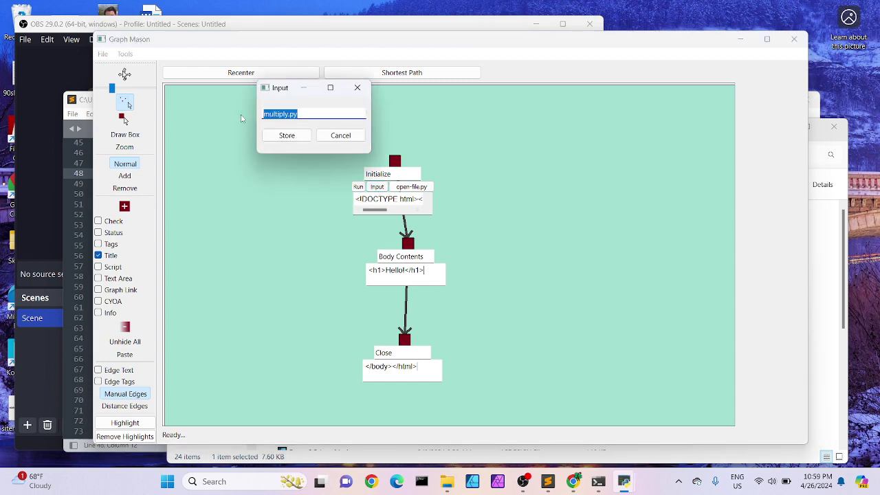
pyautogui.write('Desktop')
pyautogui.press('Return')
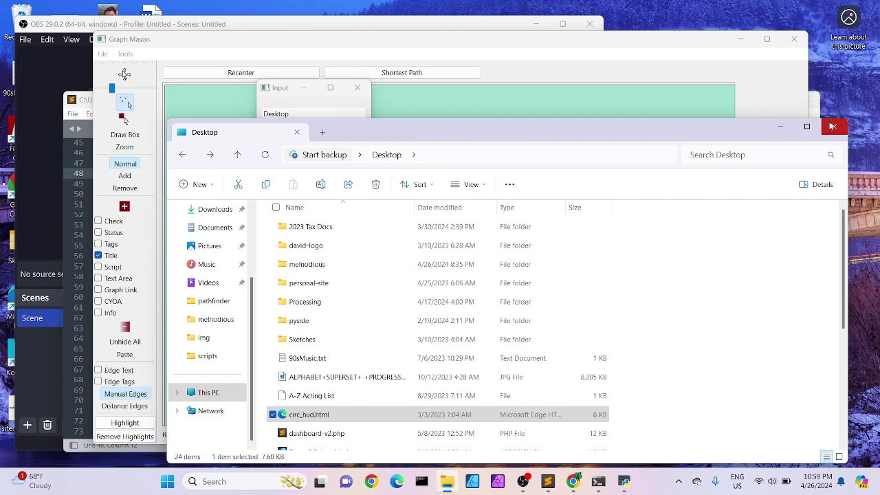
# Step: Try again to reveal the Desktop folder's full path in File Explorer and dismiss the OneDrive backup window
pyautogui.click(443, 156)
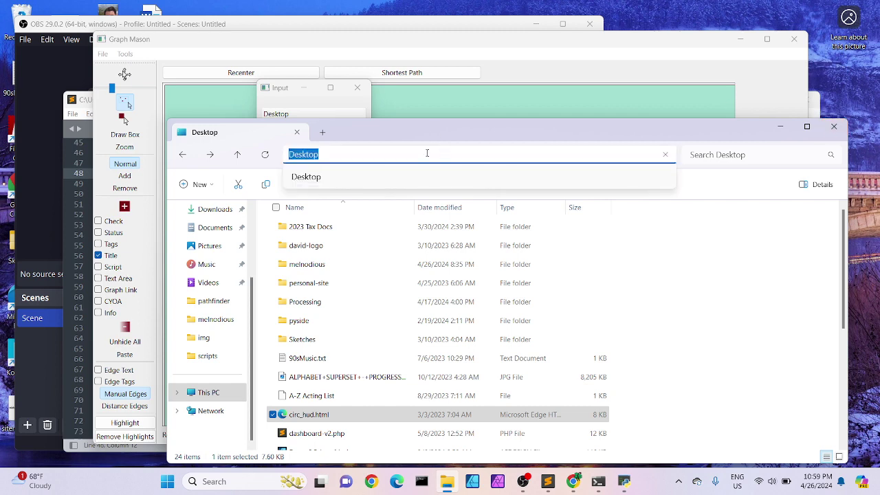
pyautogui.click(427, 154)
pyautogui.click(664, 247)
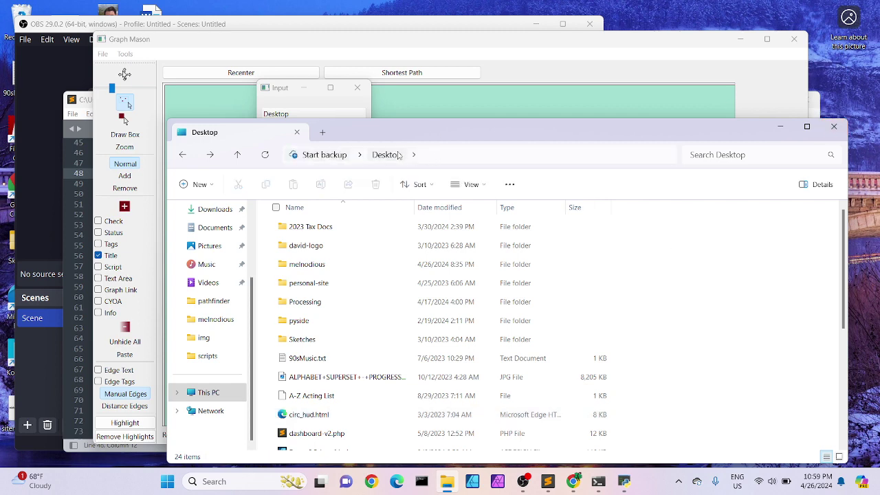
pyautogui.click(347, 155)
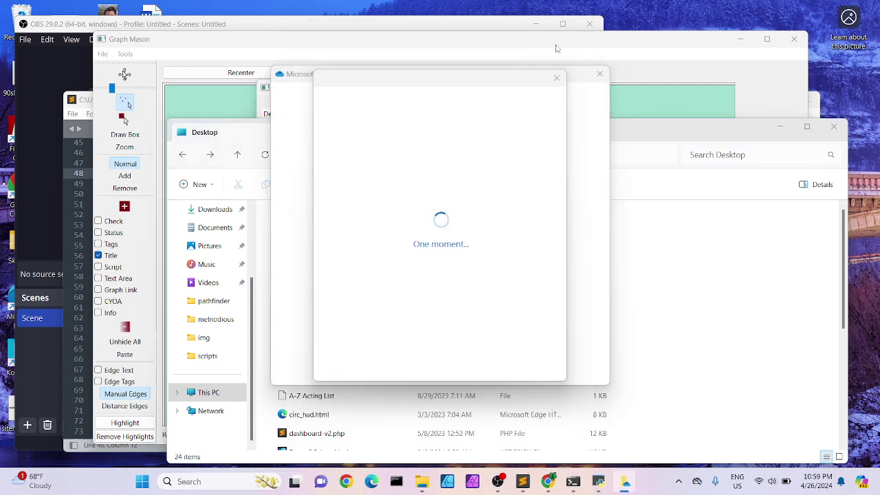
pyautogui.click(599, 77)
# Step: Open the properties of circ_hud.html and copy its folder location
pyautogui.click(320, 415)
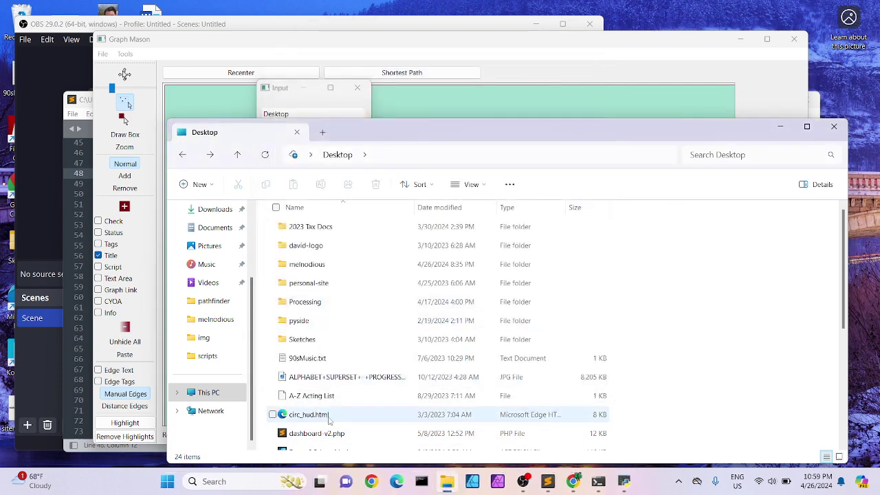
pyautogui.rightClick(328, 418)
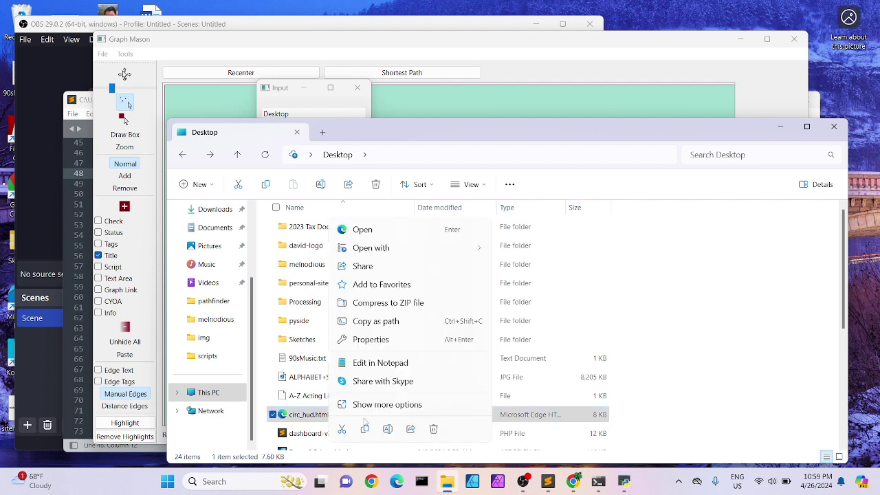
pyautogui.click(385, 339)
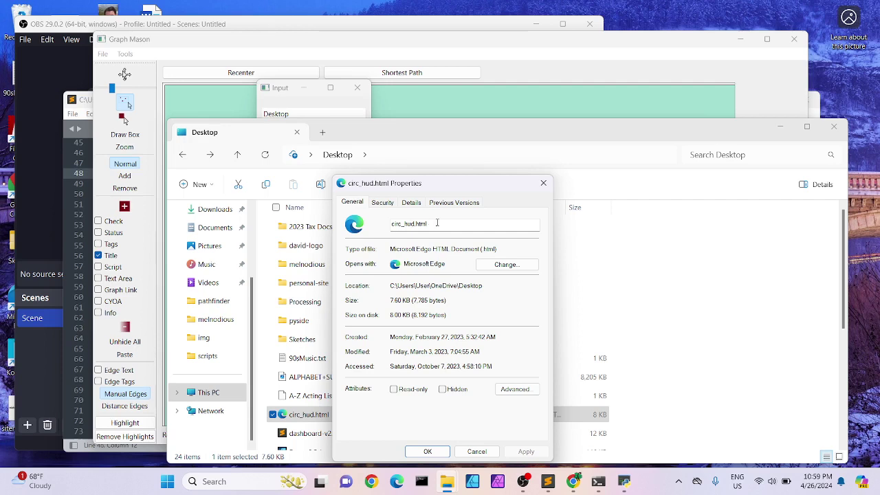
pyautogui.moveTo(483, 289); pyautogui.dragTo(391, 284)
pyautogui.hotkey('ctrl', 'c')
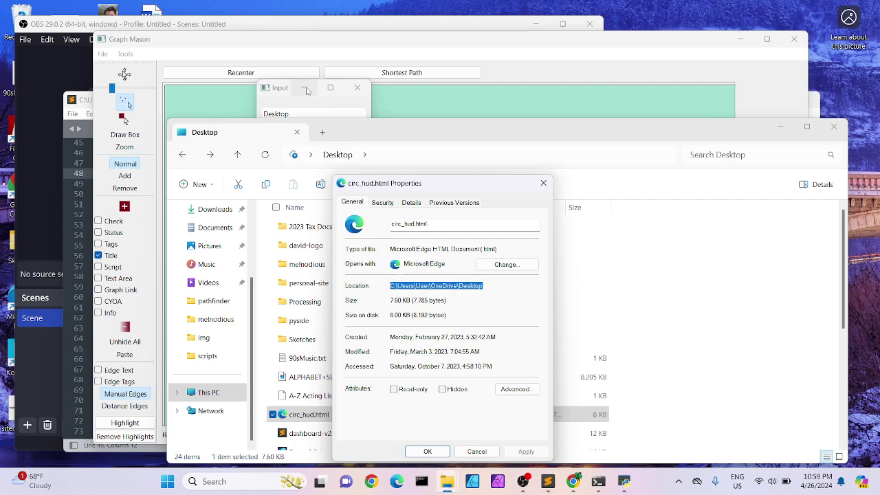
# Step: Set the Initialize node's script input to "C:\Users\User\OneDrive\Desktop\circ_hud.html" and store it
pyautogui.click(309, 115)
pyautogui.moveTo(304, 114); pyautogui.dragTo(262, 112)
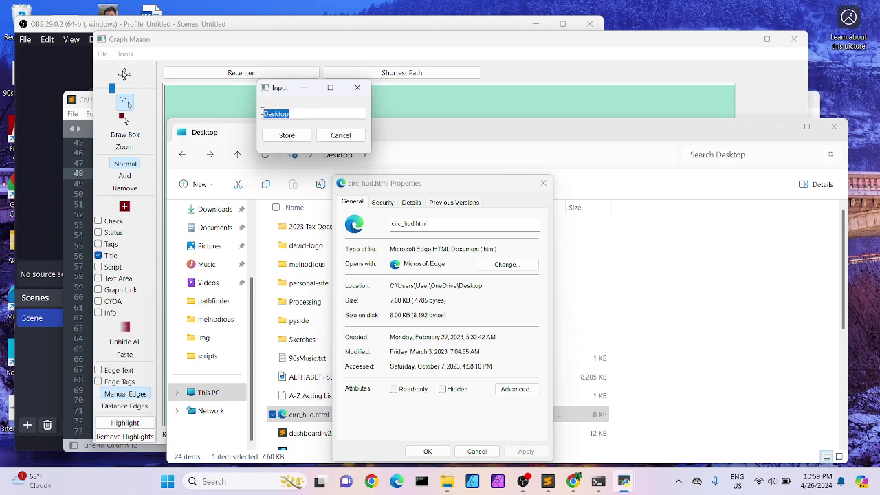
pyautogui.hotkey('ctrl', 'v')
pyautogui.write('\\')
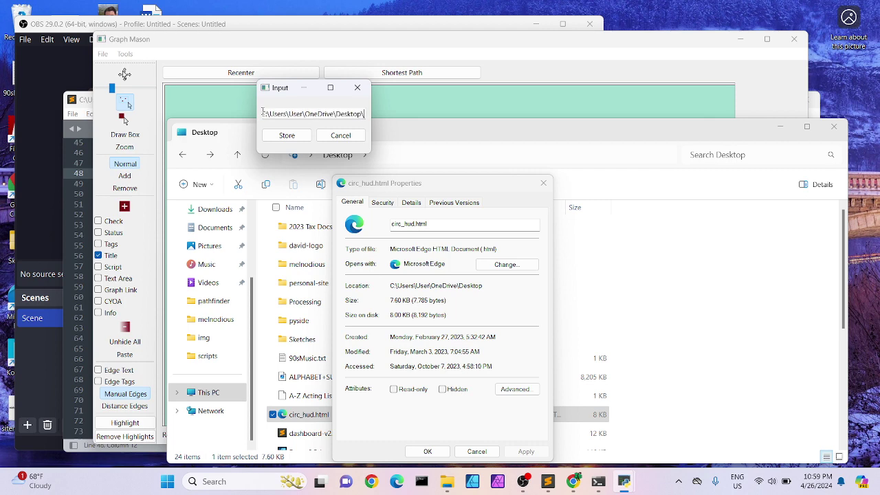
pyautogui.write('circ_hud.html')
pyautogui.click(287, 135)
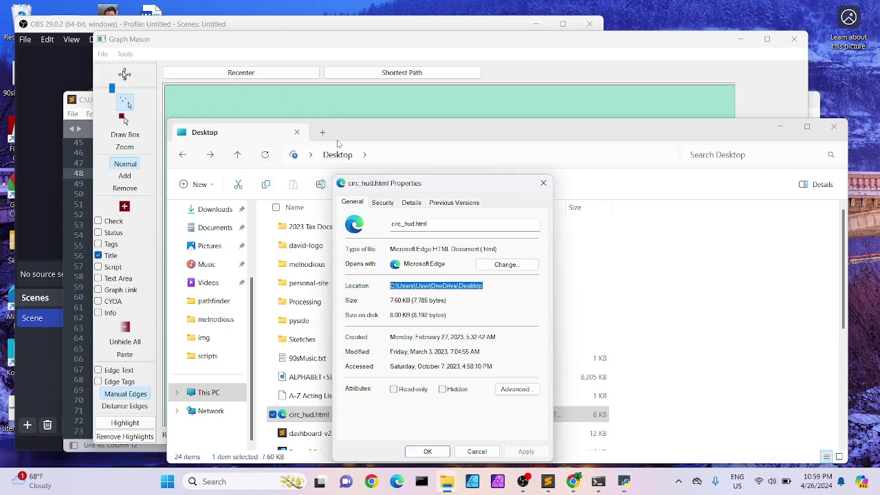
# Step: Close the file properties and File Explorer, and run the Initialize node's open-file.py script
pyautogui.click(543, 183)
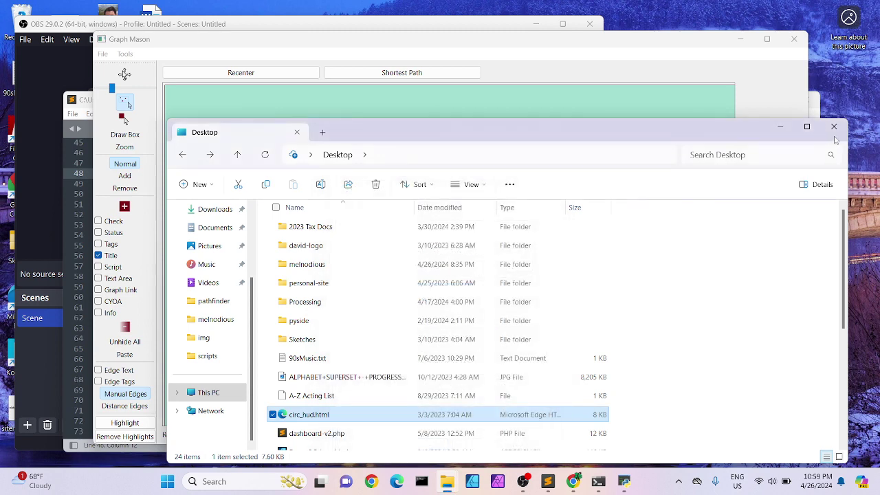
pyautogui.click(833, 127)
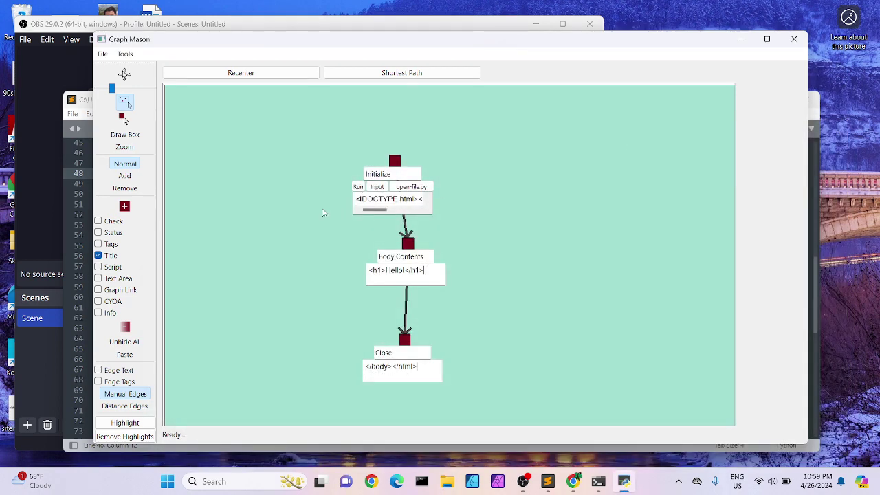
pyautogui.click(358, 186)
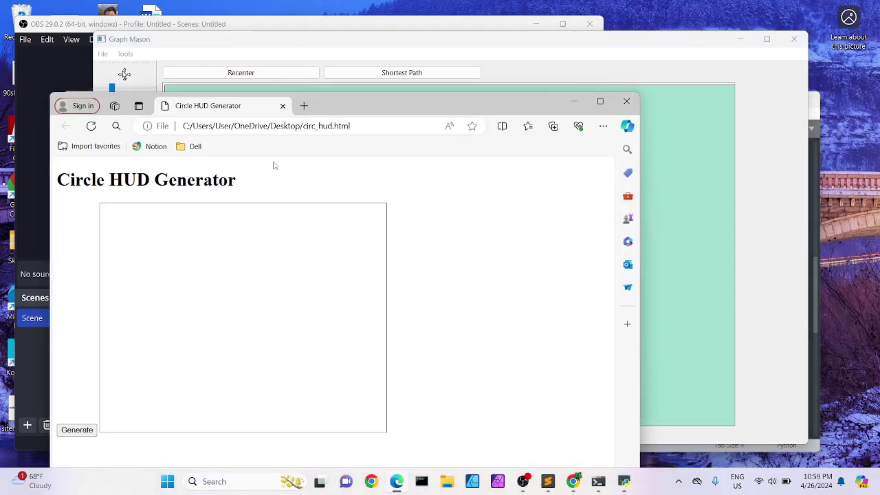
# Step: Generate circle figures on the opened Circle HUD Generator page and close the browser window
pyautogui.click(71, 429)
pyautogui.click(221, 257)
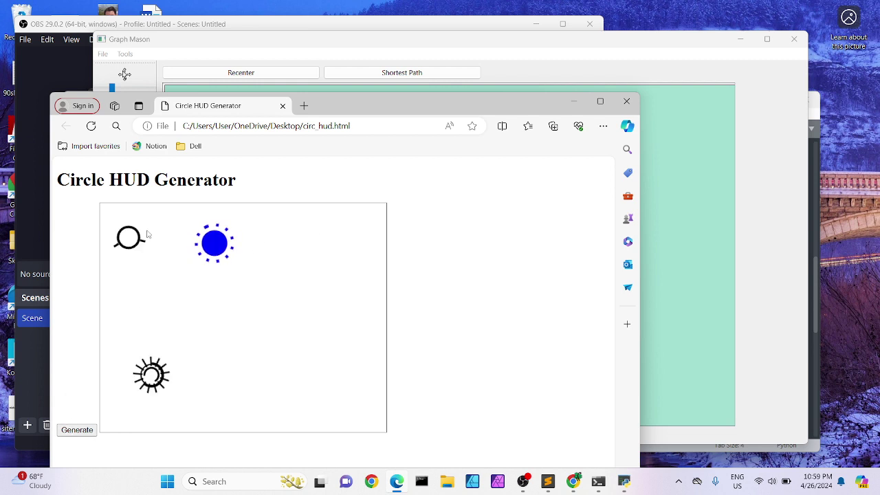
pyautogui.click(626, 102)
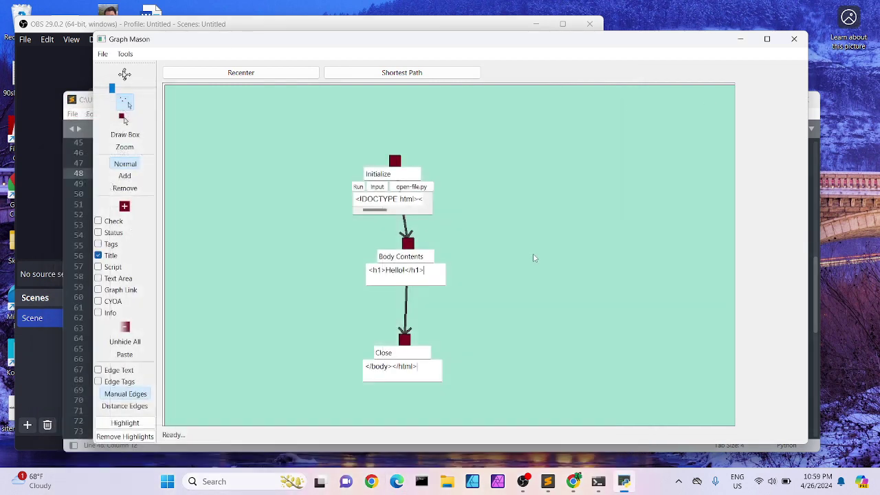
# Step: Select the Initialize node and move the Graph Mason window aside on the desktop
pyautogui.click(395, 161)
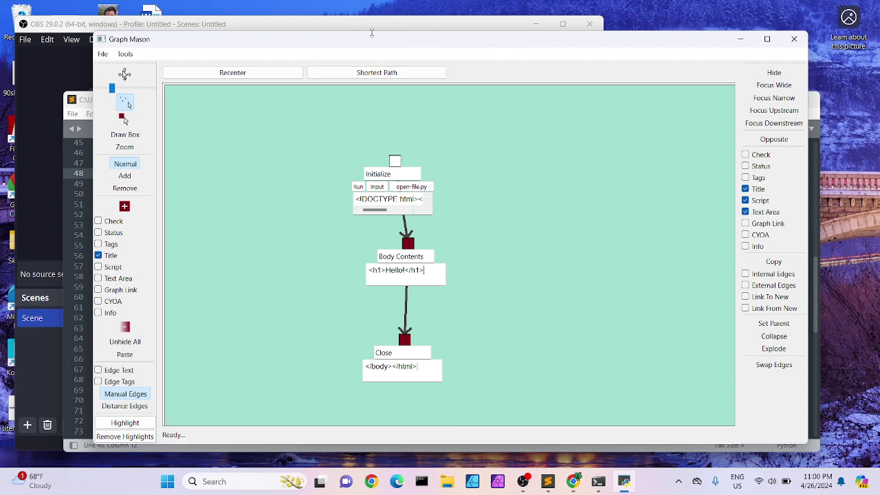
pyautogui.moveTo(369, 41); pyautogui.dragTo(489, 58)
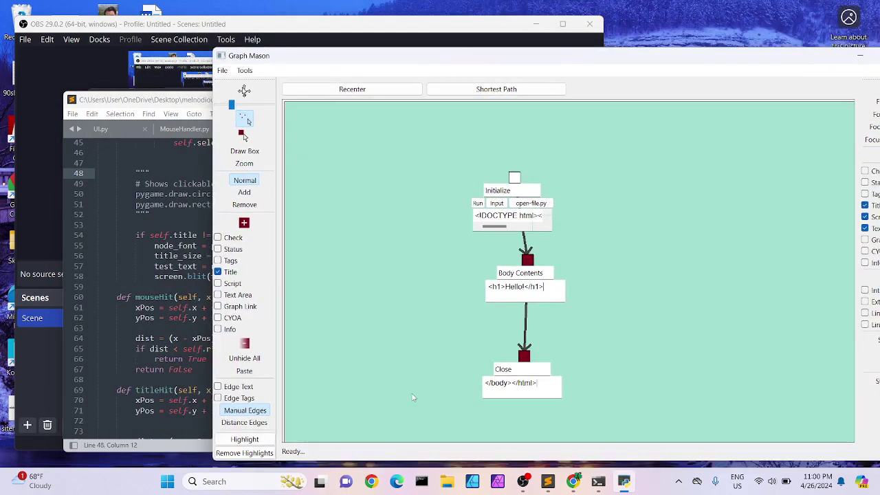
# Step: Switch to File Explorer and open webdev.py from the Desktop\pyside\pathfinder\scripts folder
pyautogui.click(447, 481)
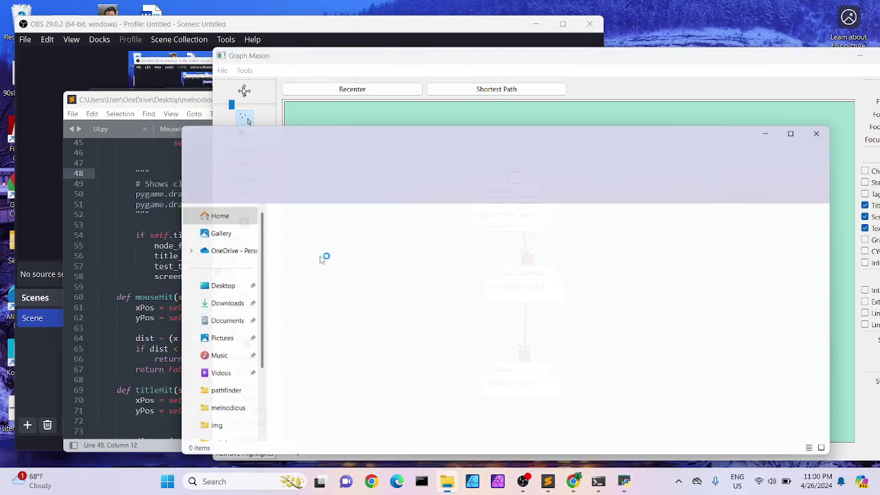
pyautogui.click(213, 287)
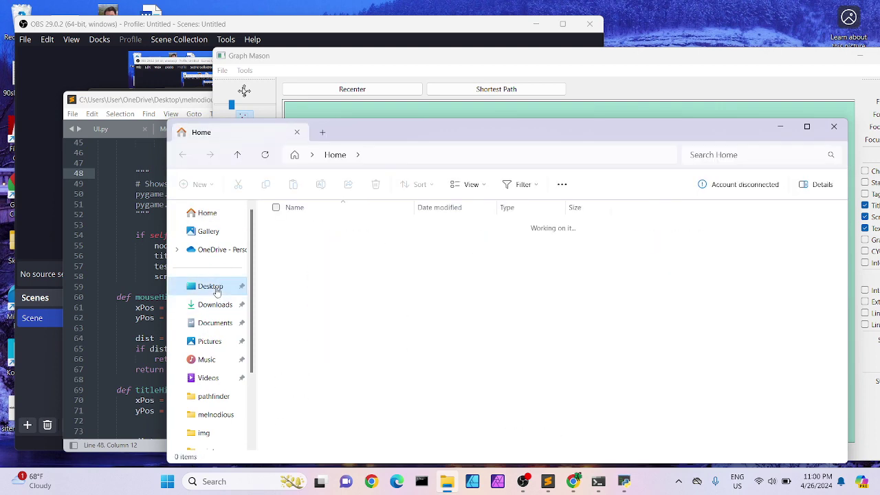
pyautogui.doubleClick(351, 320)
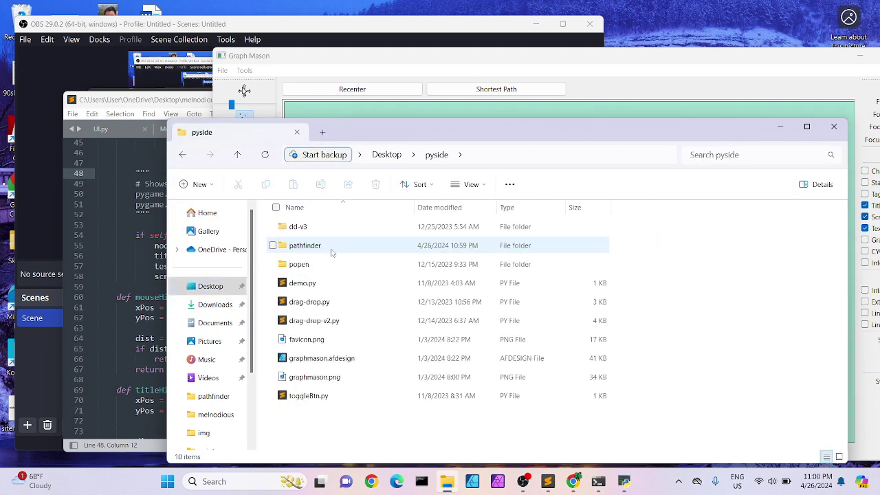
pyautogui.doubleClick(319, 246)
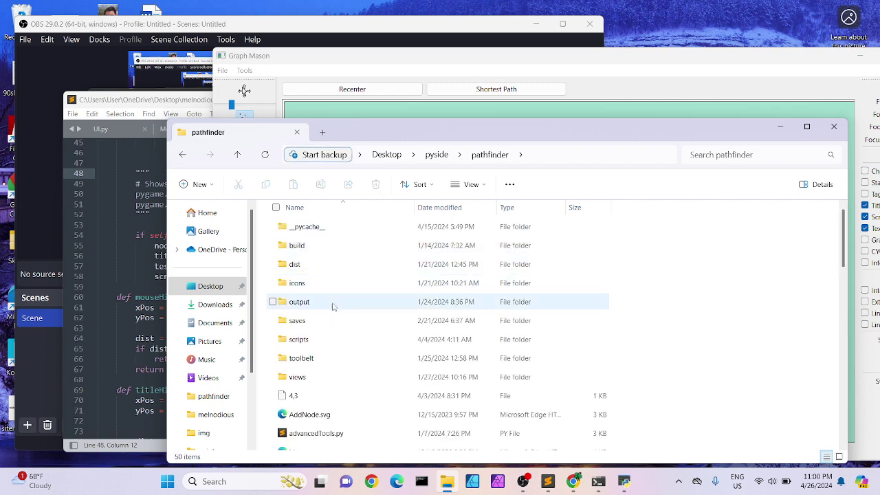
pyautogui.doubleClick(349, 346)
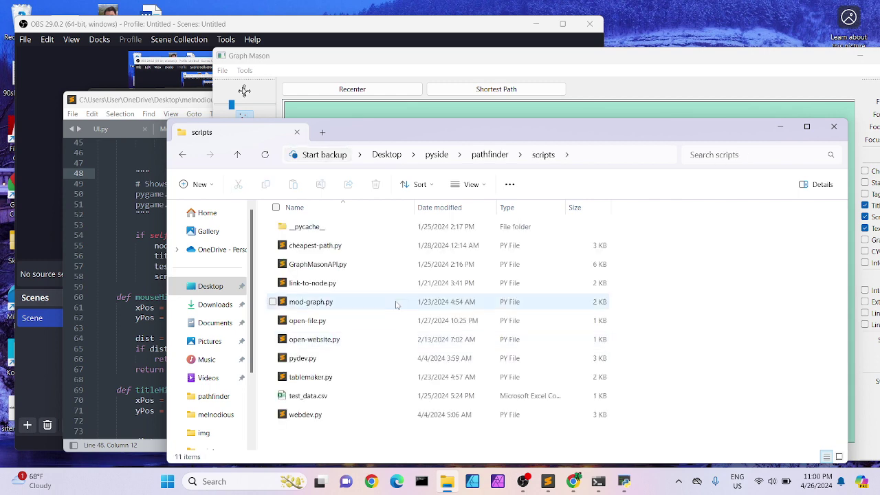
pyautogui.click(360, 415)
pyautogui.doubleClick(361, 414)
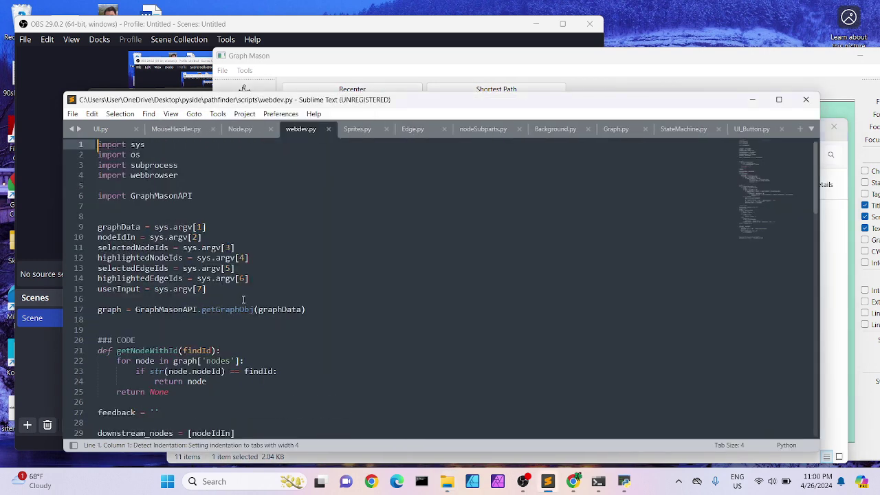
# Step: Examine the sys.argv variables in webdev.py, highlighting graphData, nodeIdIn, the selected and highlighted node IDs, selectedEdgeIds and userInput
pyautogui.click(104, 217)
pyautogui.hotkey('shift', 'Down')
pyautogui.hotkey('shift', 'Down')
pyautogui.hotkey('shift', 'Down')
pyautogui.hotkey('shift', 'Down')
pyautogui.hotkey('shift', 'Down')
pyautogui.hotkey('shift', 'Down')
pyautogui.hotkey('shift', 'Down')
pyautogui.hotkey('shift', 'Down')
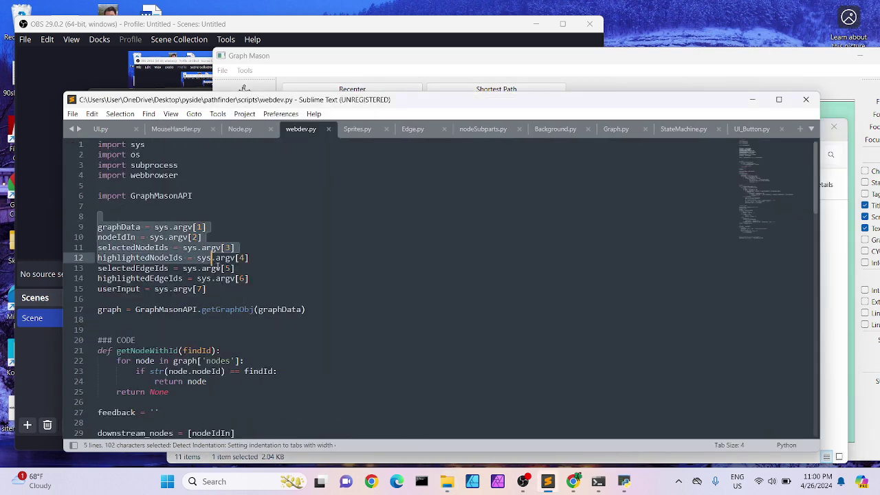
pyautogui.doubleClick(131, 227)
pyautogui.doubleClick(115, 237)
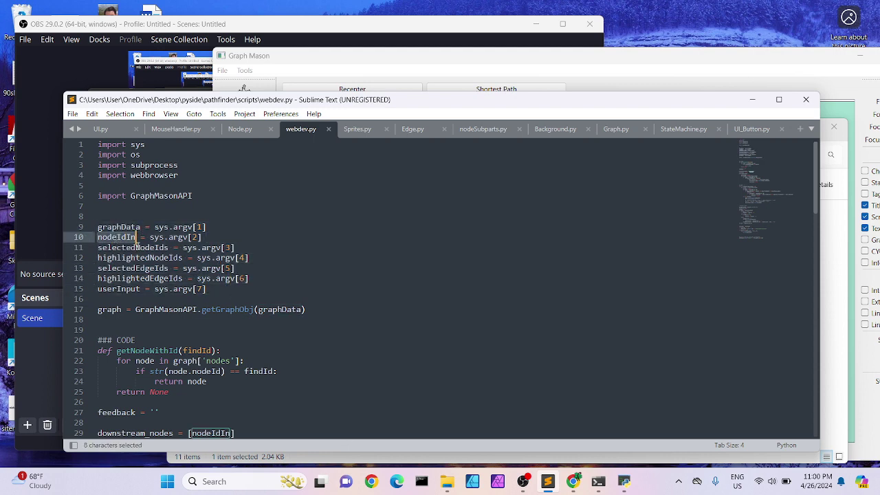
pyautogui.doubleClick(134, 249)
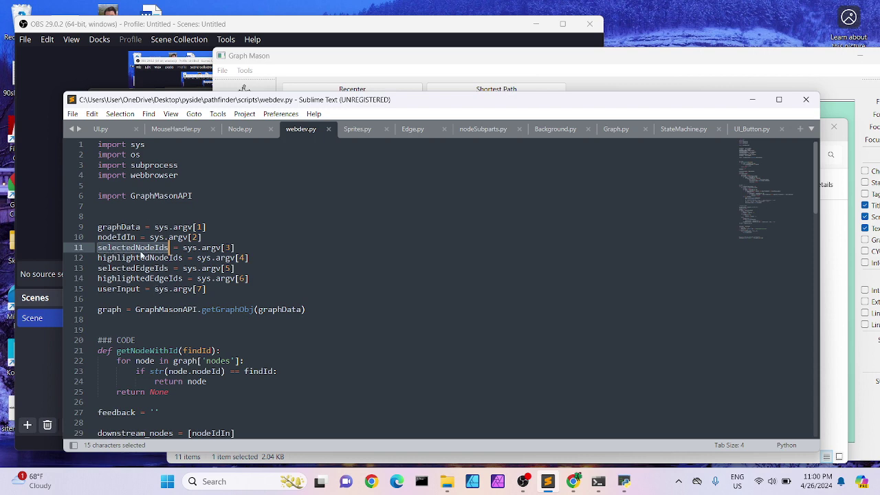
pyautogui.doubleClick(134, 258)
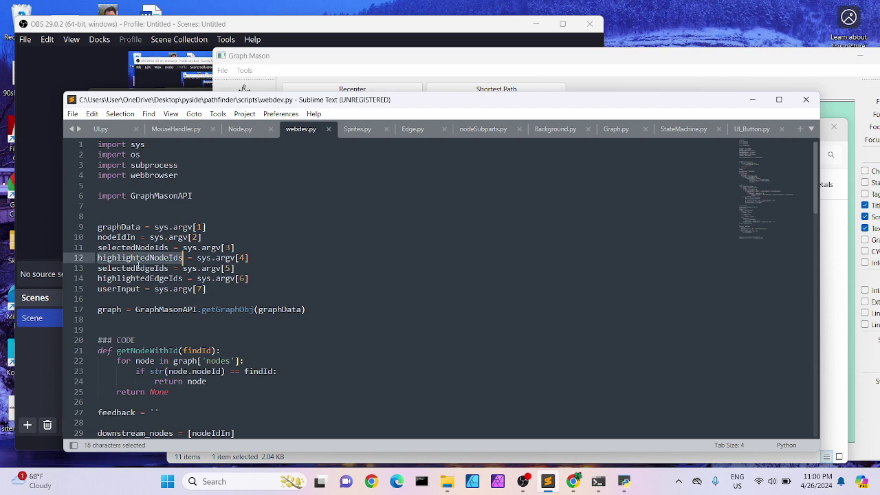
pyautogui.doubleClick(138, 268)
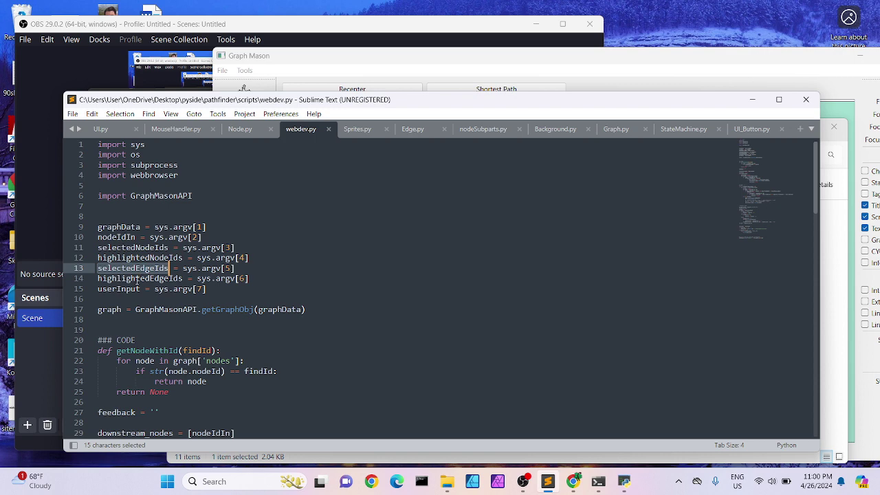
pyautogui.doubleClick(134, 289)
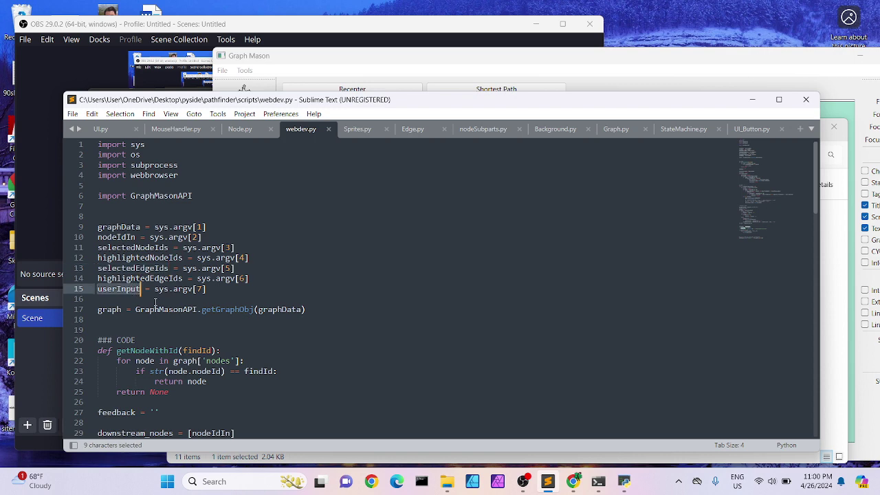
# Step: Examine the line that builds the graph object from graphData with GraphMasonAPI.getGraphObj
pyautogui.click(195, 309)
pyautogui.moveTo(311, 309); pyautogui.dragTo(97, 309)
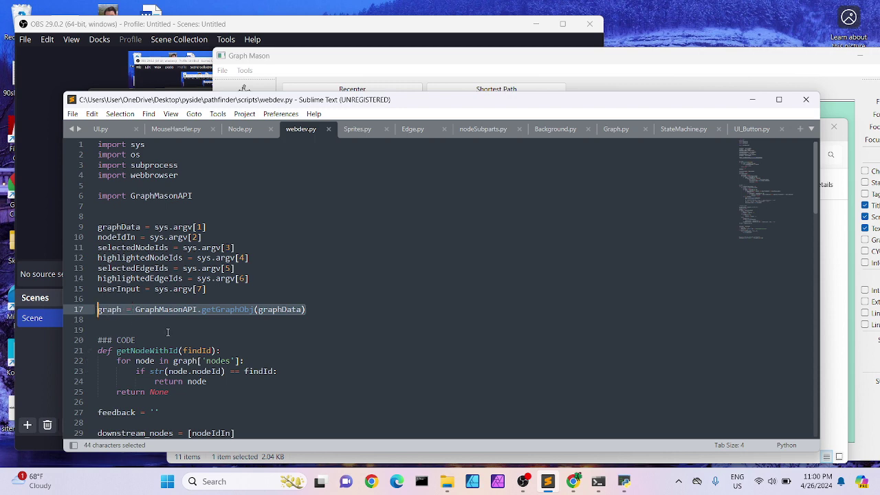
pyautogui.click(110, 327)
pyautogui.doubleClick(111, 312)
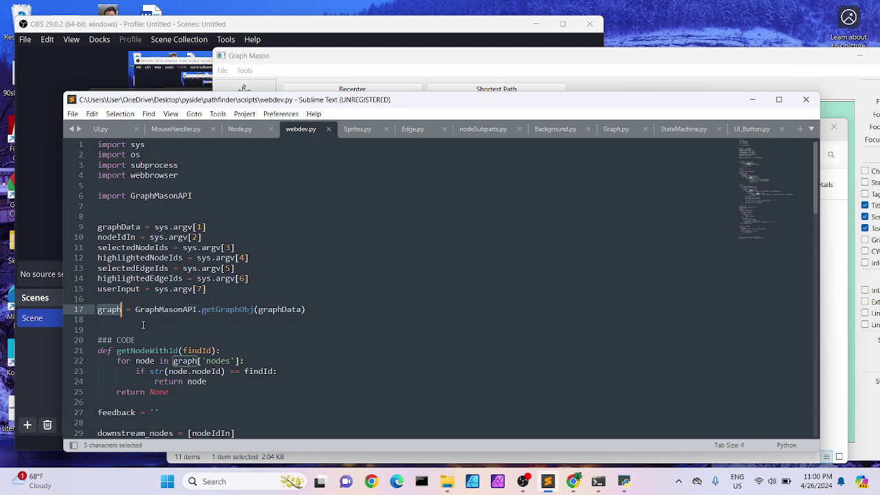
pyautogui.scroll(-2, 156, 350)
pyautogui.scroll(2, 157, 351)
pyautogui.doubleClick(269, 310)
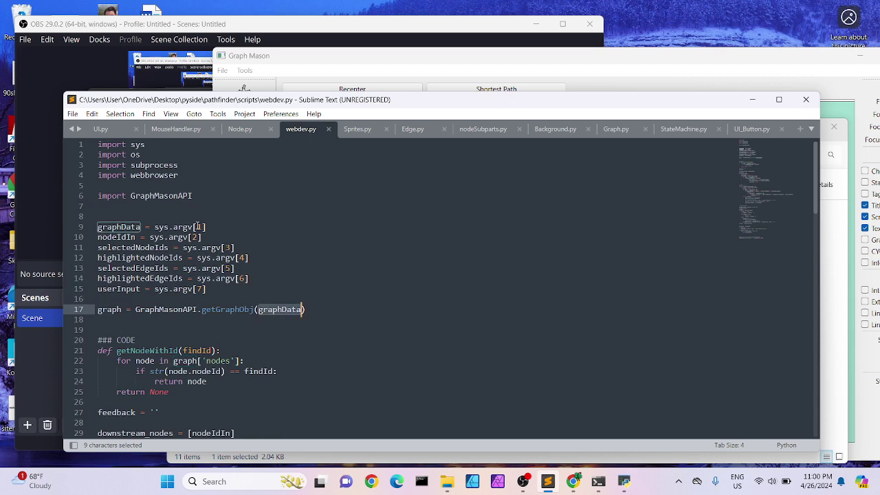
pyautogui.click(192, 331)
# Step: Read through the CODE section of webdev.py, from getNodeWithId to the HTML file writing and the webbrowser.open call
pyautogui.scroll(-3, 191, 333)
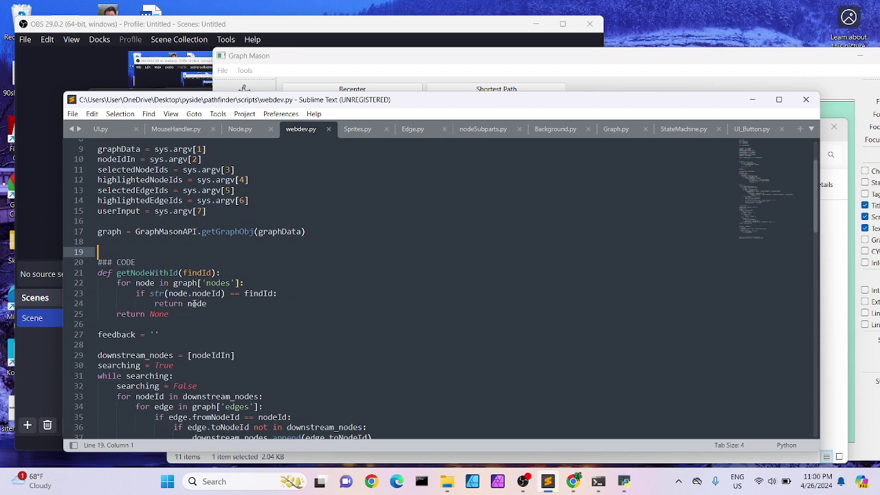
pyautogui.keyDown('shift'); pyautogui.click(187, 332); pyautogui.keyUp('shift')
pyautogui.click(186, 332)
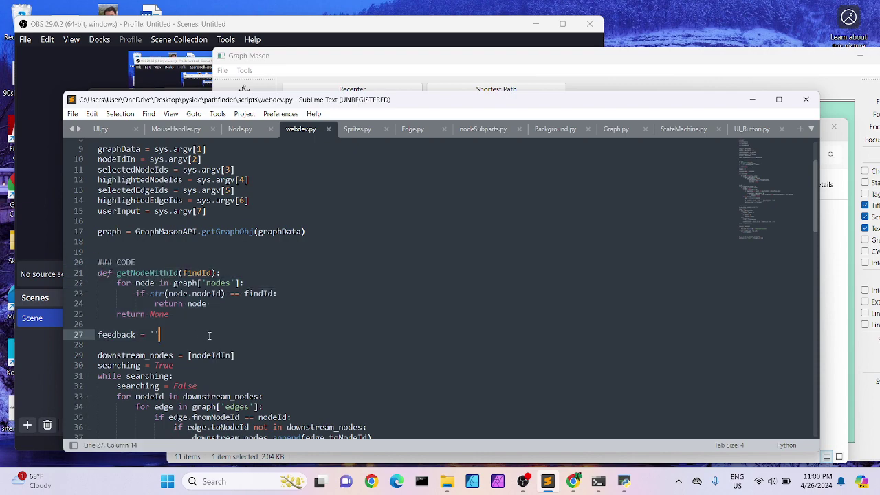
pyautogui.scroll(-12, 209, 336)
pyautogui.scroll(-2, 209, 336)
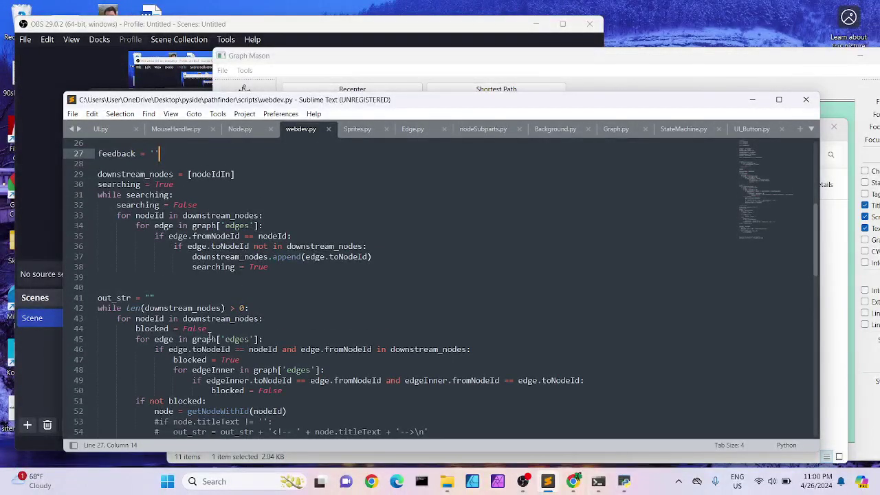
pyautogui.scroll(1, 261, 289)
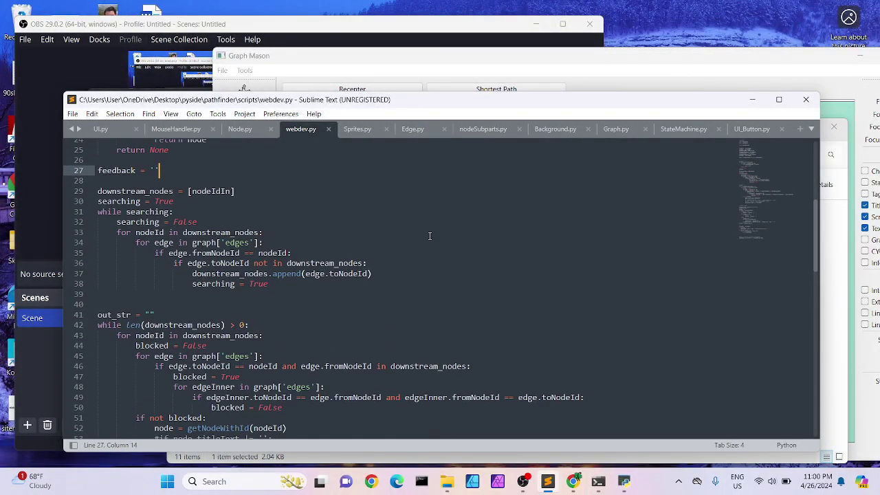
pyautogui.scroll(-4, 207, 285)
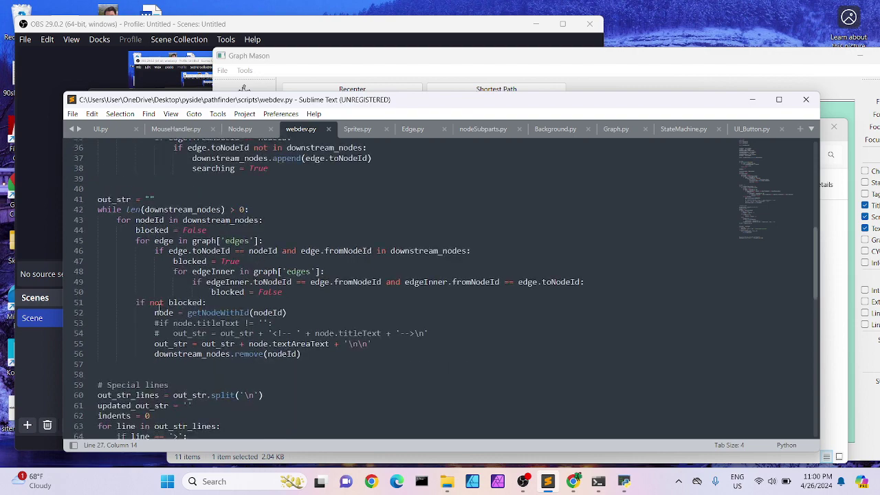
pyautogui.scroll(-10, 206, 282)
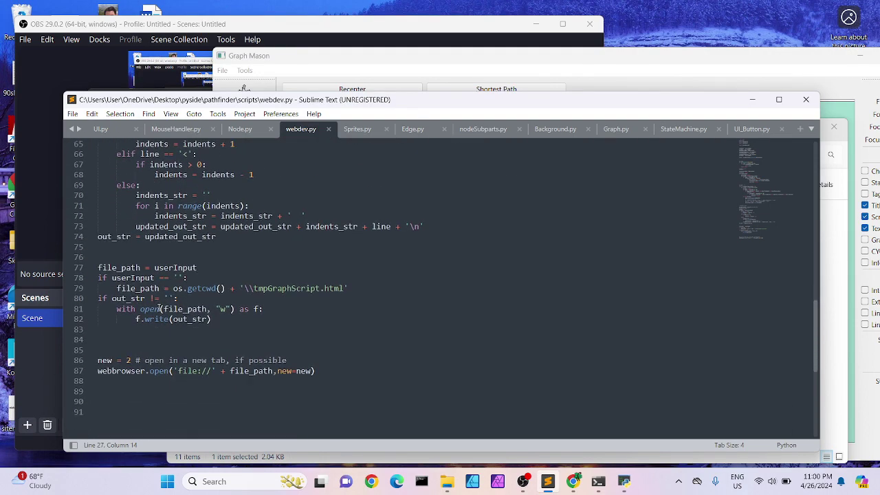
pyautogui.scroll(20, 160, 309)
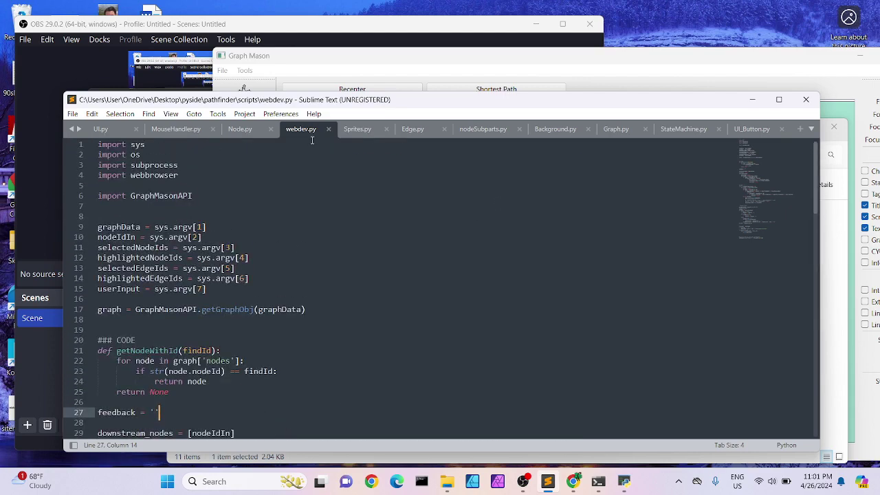
pyautogui.scroll(-7, 308, 264)
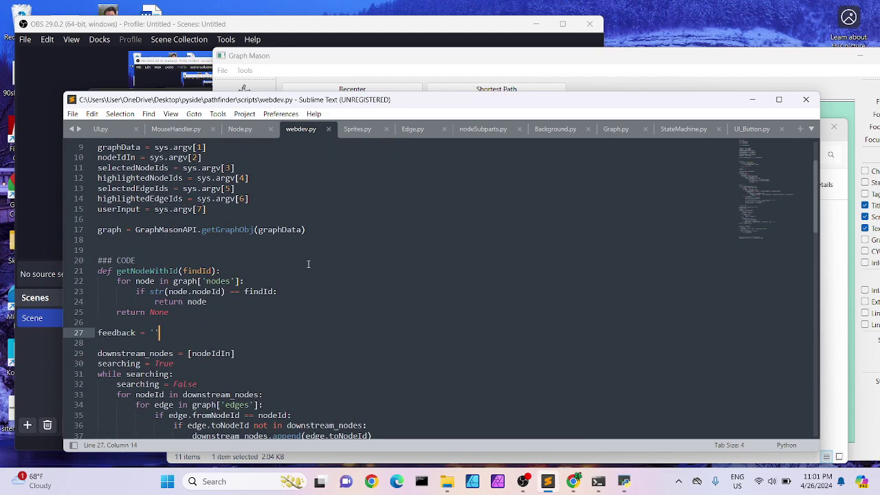
pyautogui.scroll(-12, 308, 264)
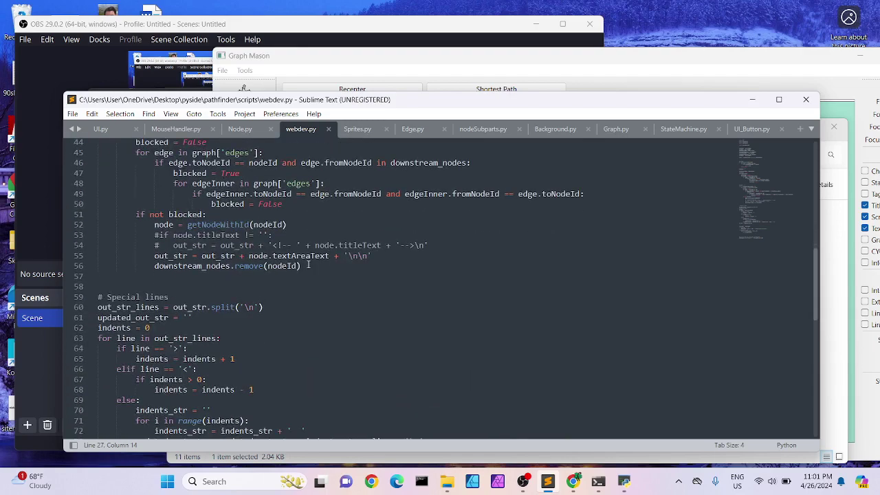
pyautogui.scroll(-5, 307, 264)
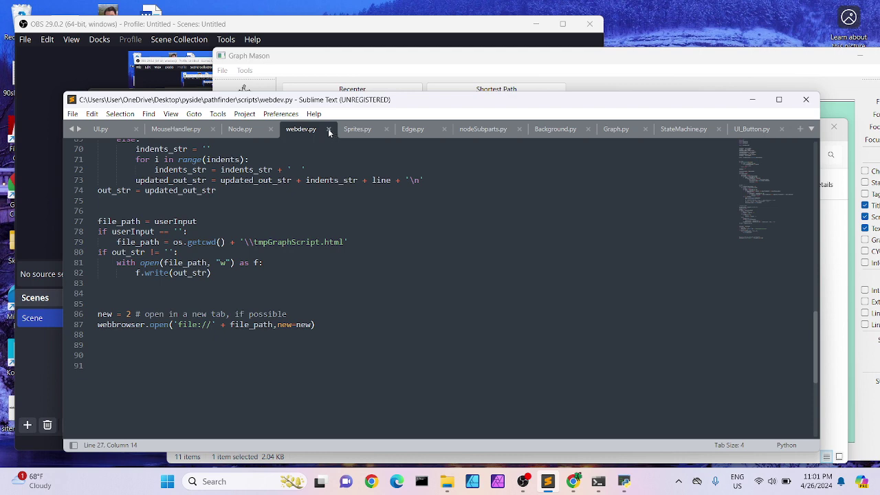
pyautogui.scroll(3, 331, 231)
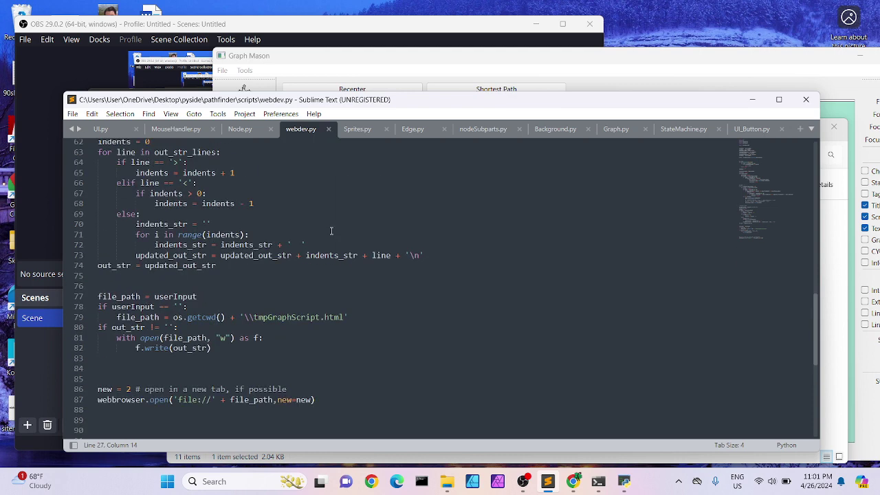
pyautogui.scroll(3, 330, 231)
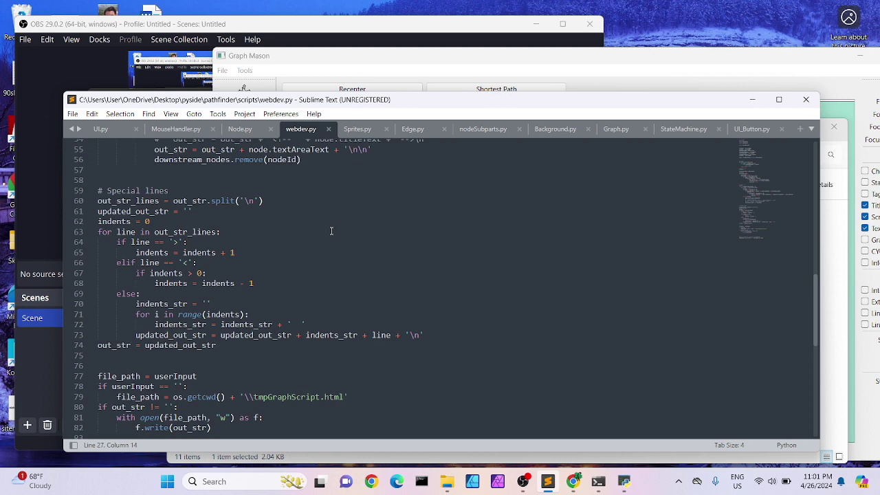
pyautogui.scroll(-1, 331, 231)
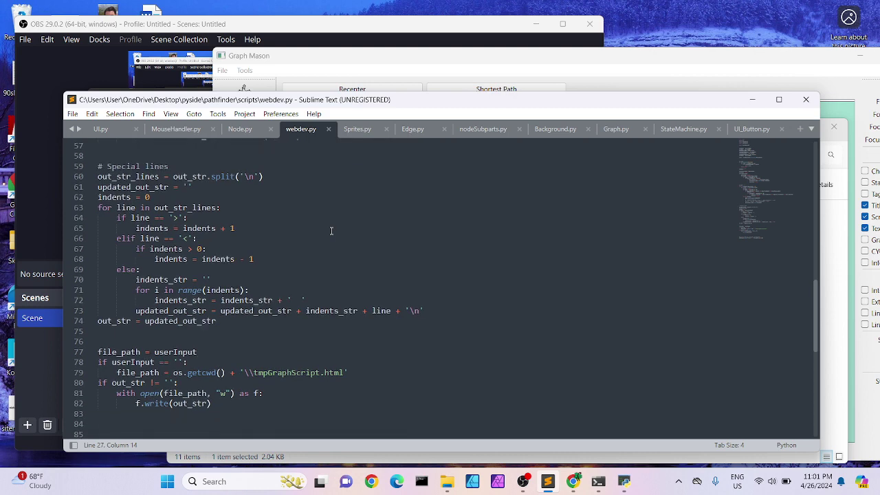
pyautogui.scroll(-2, 331, 231)
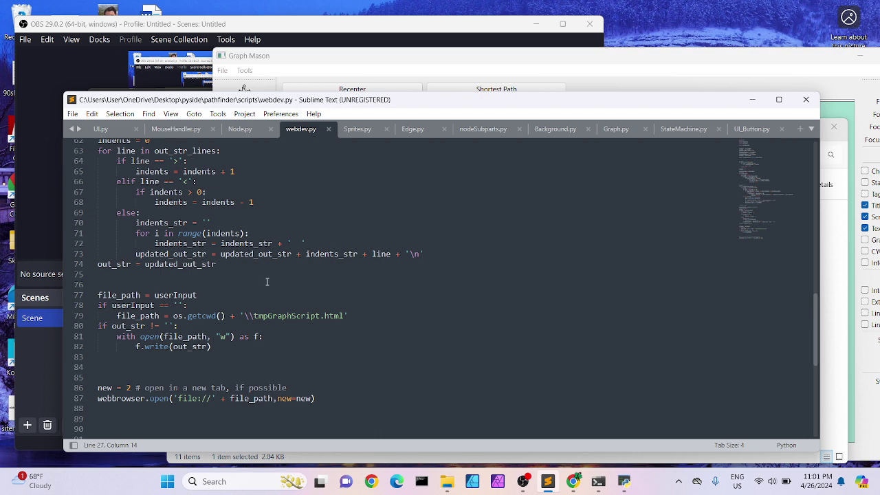
pyautogui.scroll(1, 261, 389)
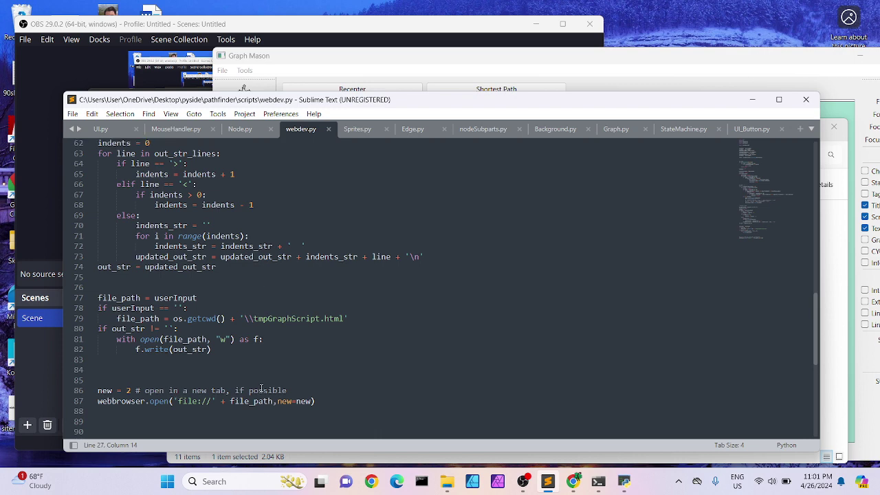
# Step: Close webdev.py and minimize the code editor window
pyautogui.scroll(15, 320, 396)
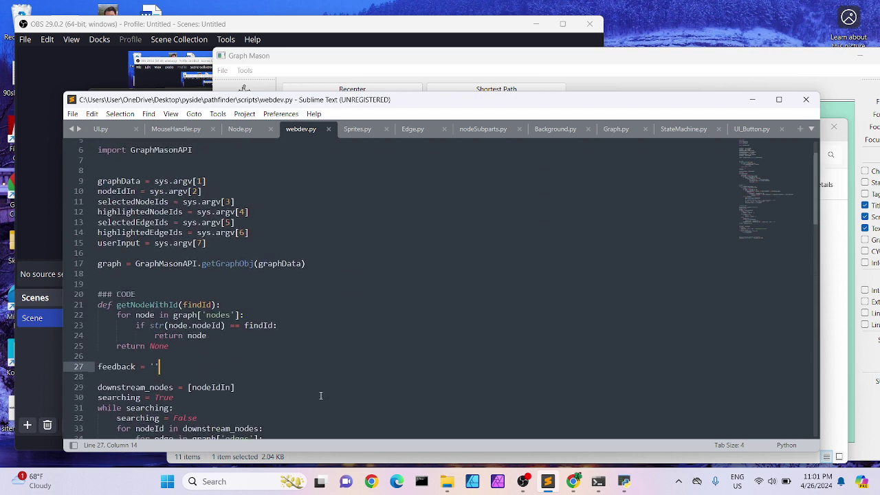
pyautogui.click(328, 130)
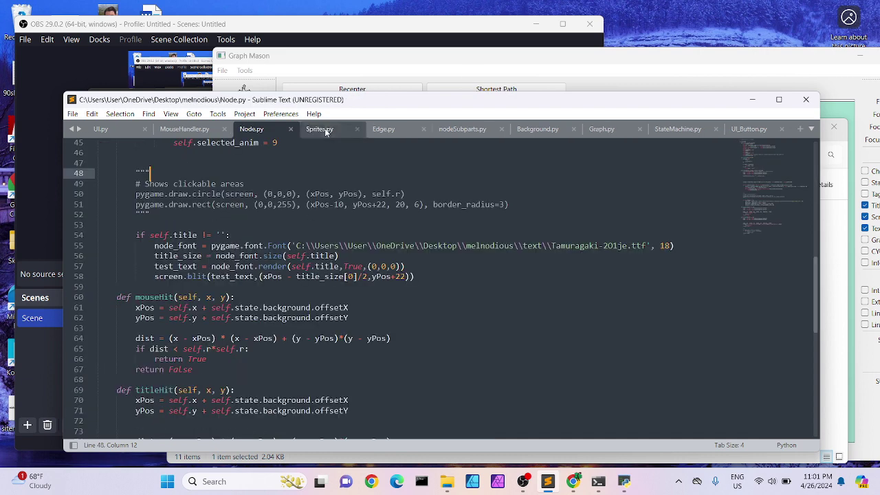
pyautogui.click(752, 101)
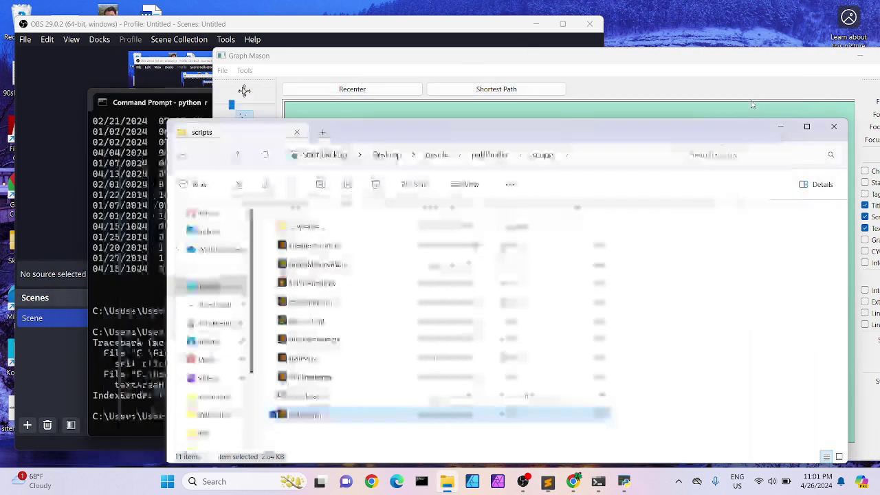
# Step: Bring Graph Mason to the front with its window fully on screen, and move the Body Contents node to the left of the chain
pyautogui.click(389, 61)
pyautogui.moveTo(389, 61); pyautogui.dragTo(272, 43)
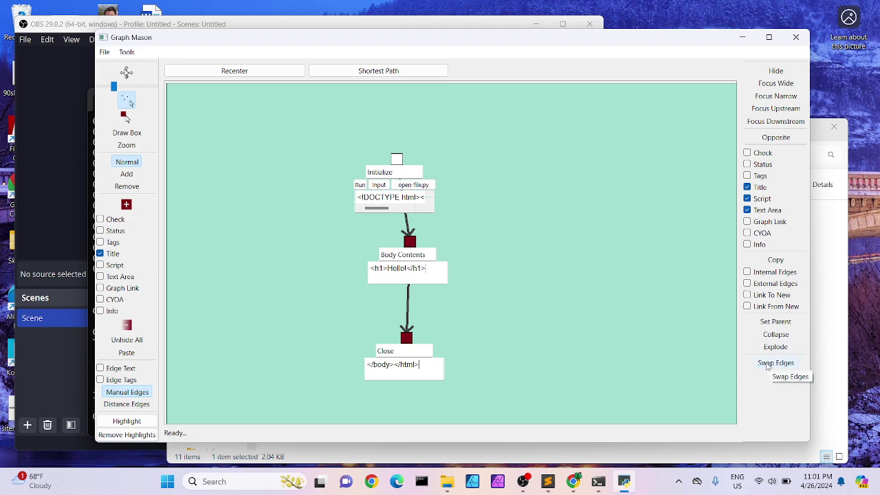
pyautogui.moveTo(407, 246); pyautogui.dragTo(328, 252)
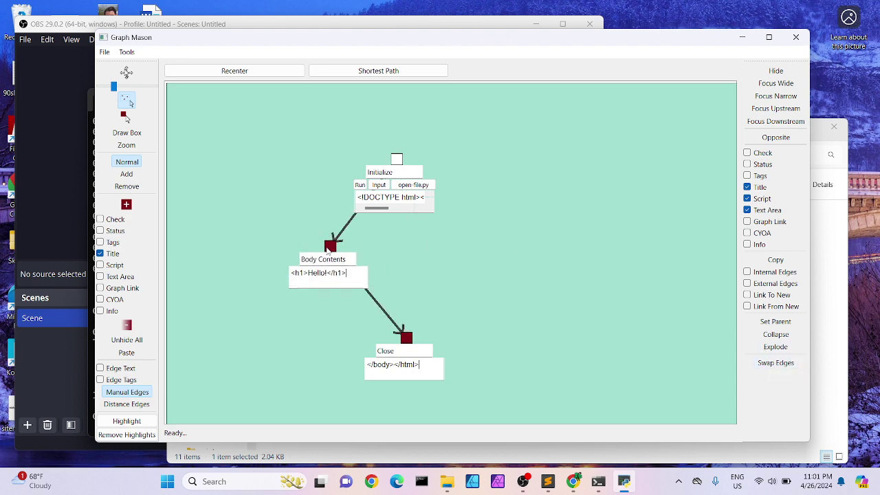
# Step: Add a titled node with edges from Initialize and to Close, and arrange the four nodes in a diamond layout
pyautogui.click(129, 205)
pyautogui.click(398, 160)
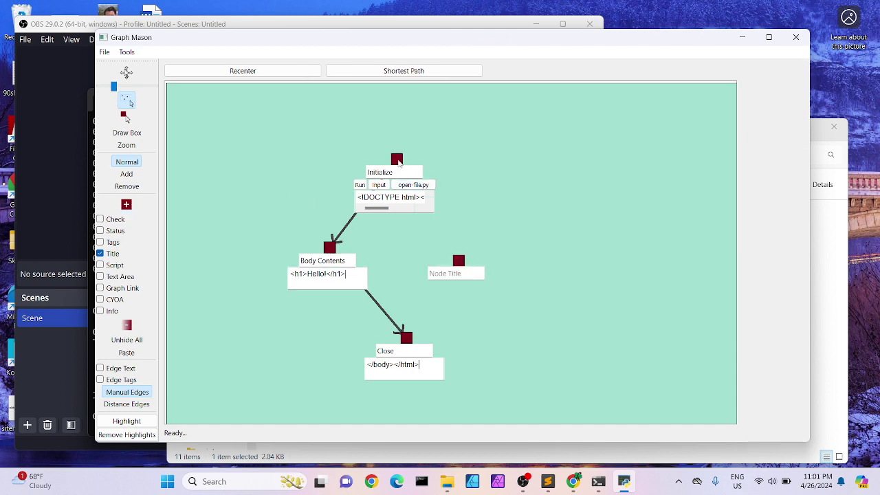
pyautogui.click(459, 264)
pyautogui.click(408, 338)
pyautogui.moveTo(404, 344); pyautogui.dragTo(395, 370)
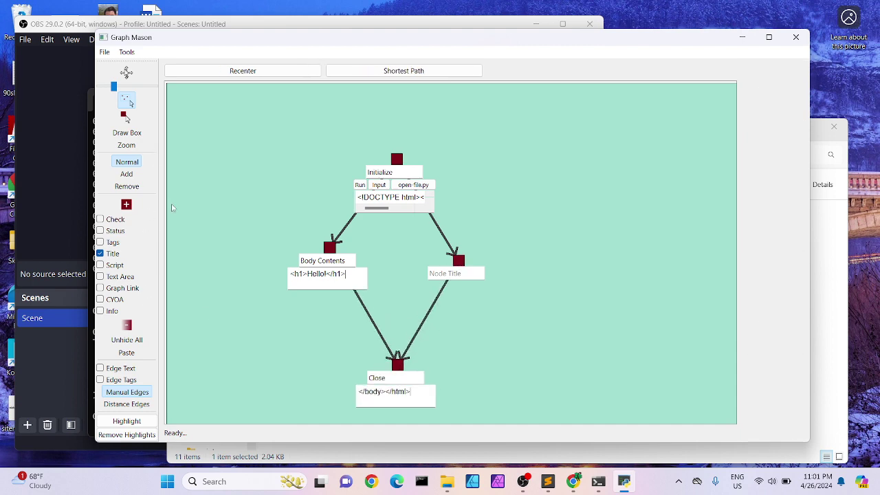
pyautogui.moveTo(332, 253); pyautogui.dragTo(335, 279)
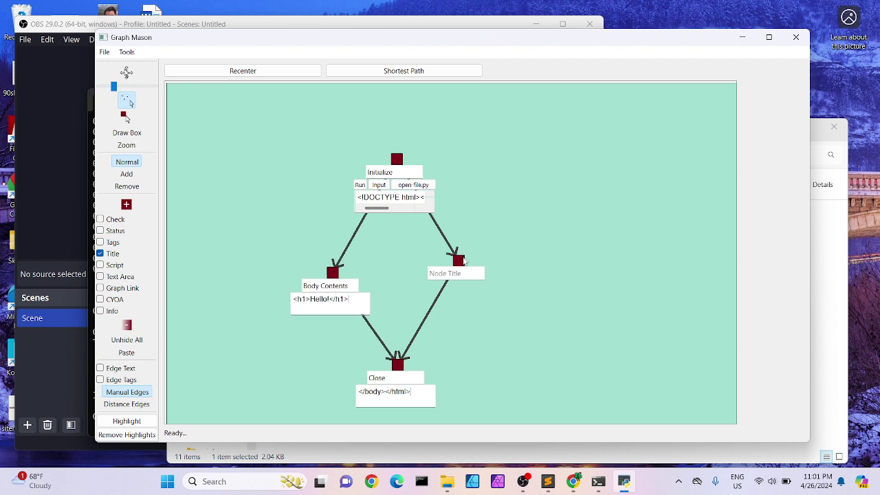
pyautogui.moveTo(463, 260); pyautogui.dragTo(469, 272)
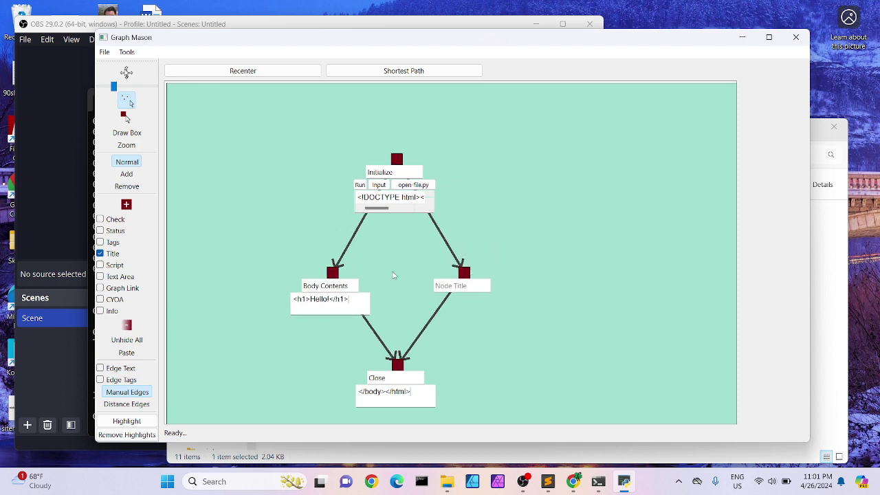
# Step: Title the two middle nodes Body Contents 1 and Body Contents 2
pyautogui.click(352, 288)
pyautogui.click(437, 285)
pyautogui.write('Body Contents 2')
pyautogui.click(339, 263)
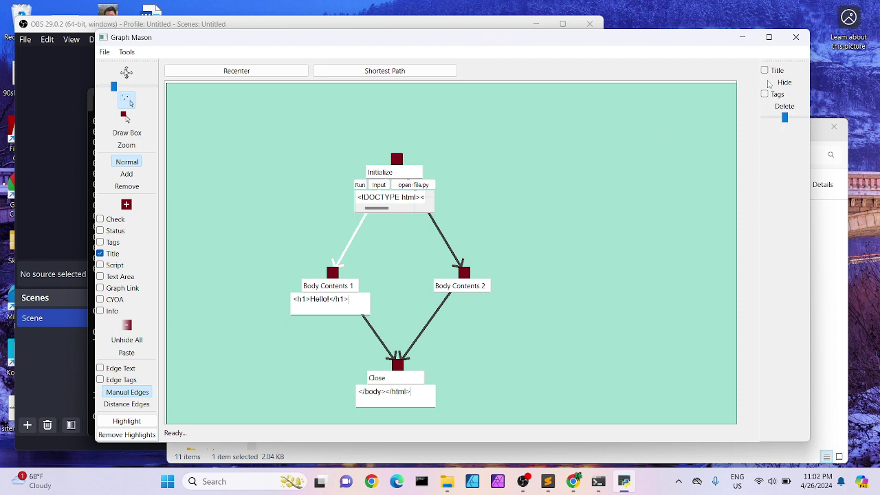
pyautogui.click(764, 70)
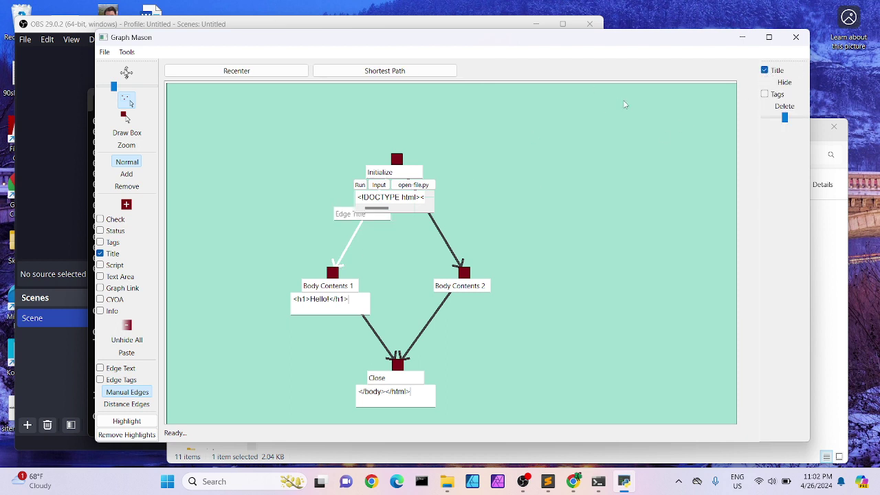
pyautogui.click(765, 70)
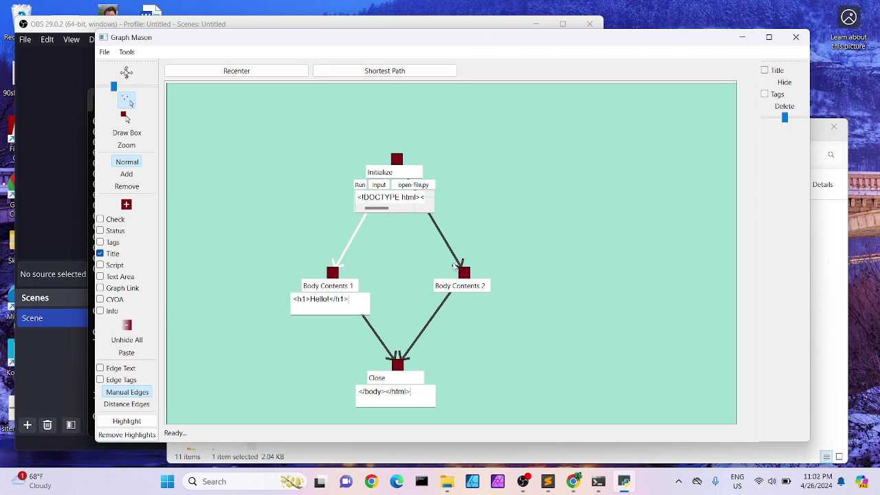
pyautogui.click(406, 261)
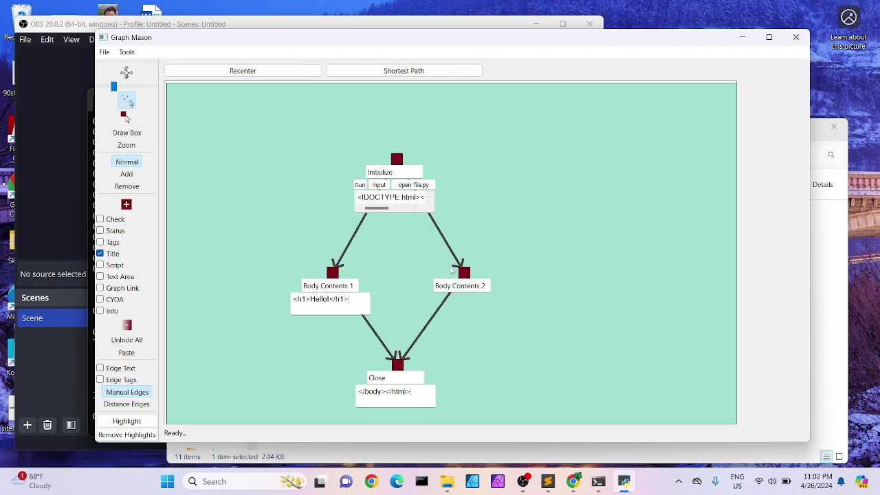
# Step: Remove the edges connecting Body Contents 2 to Initialize and Close, keeping that node selected
pyautogui.click(462, 275)
pyautogui.click(375, 266)
pyautogui.click(465, 273)
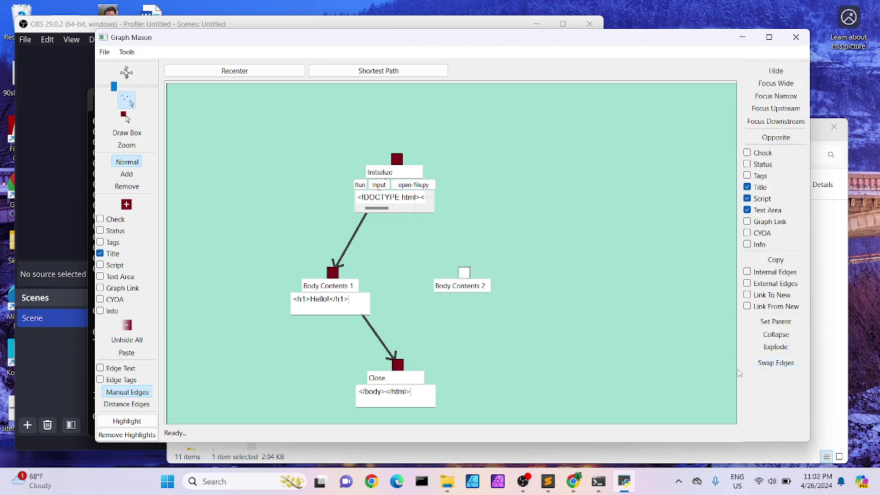
# Step: Try to swap the edges of Body Contents 2 to Body Contents 1, and delete the edge created between the two nodes
pyautogui.click(763, 369)
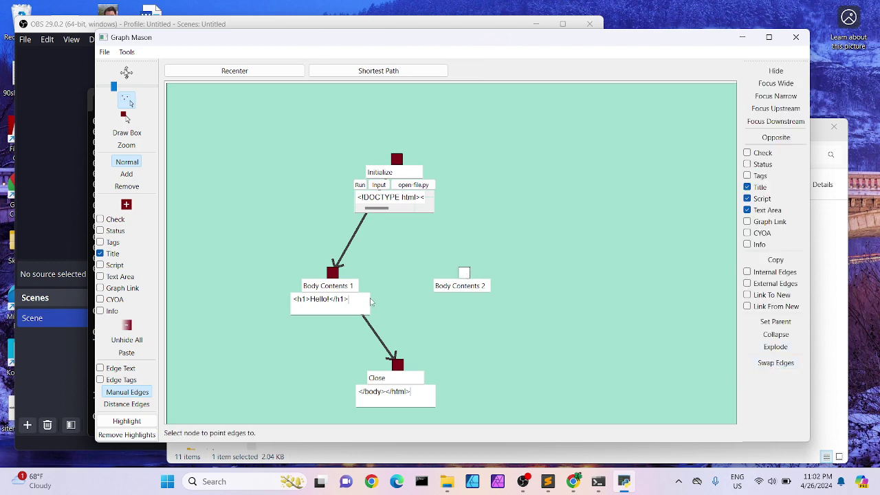
pyautogui.click(335, 274)
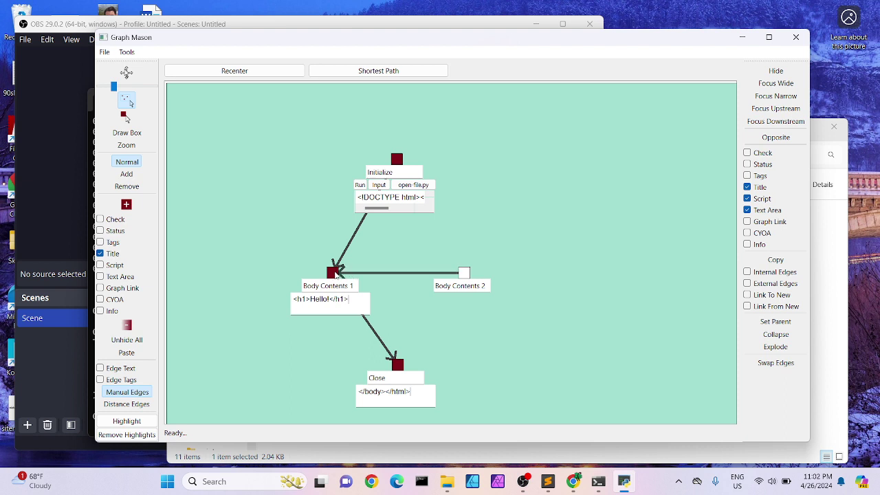
pyautogui.click(389, 289)
pyautogui.click(389, 272)
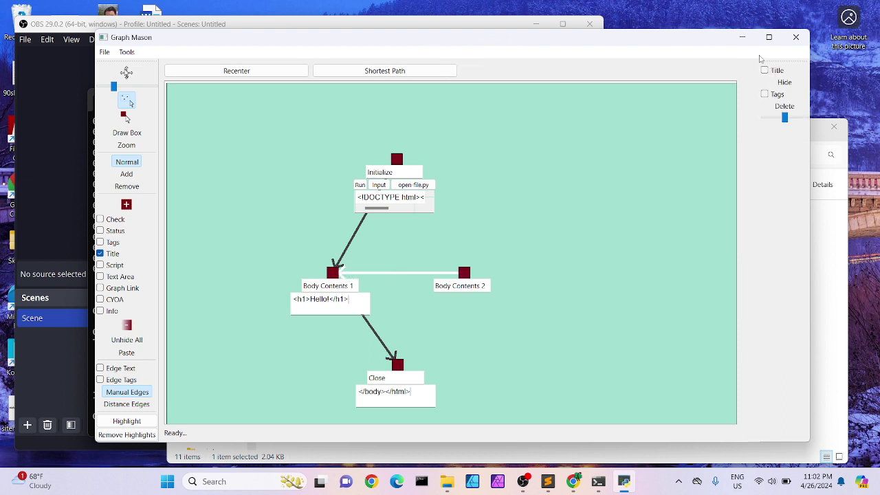
pyautogui.click(781, 107)
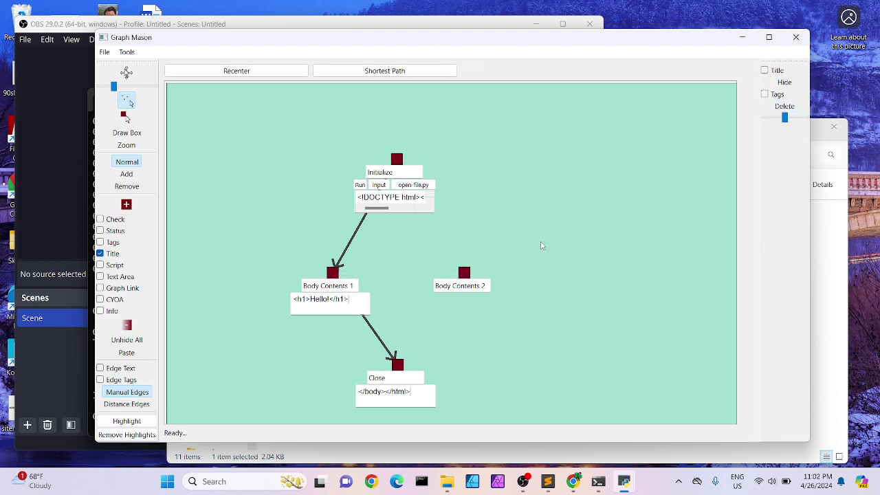
# Step: Swap the edges of Body Contents 1 over to Body Contents 2
pyautogui.click(333, 274)
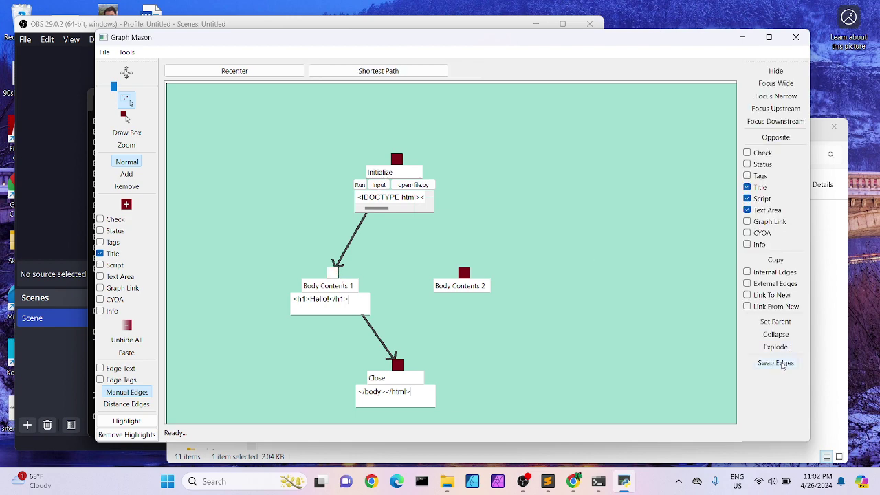
pyautogui.click(781, 365)
pyautogui.click(469, 276)
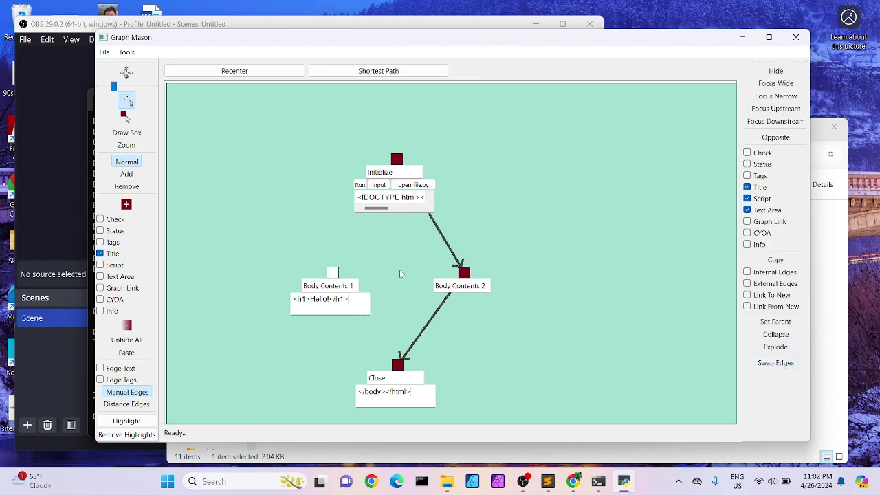
# Step: Swap the edges of Body Contents 2 back to Body Contents 1 and clear the selection
pyautogui.click(401, 273)
pyautogui.click(464, 275)
pyautogui.click(773, 364)
pyautogui.click(333, 274)
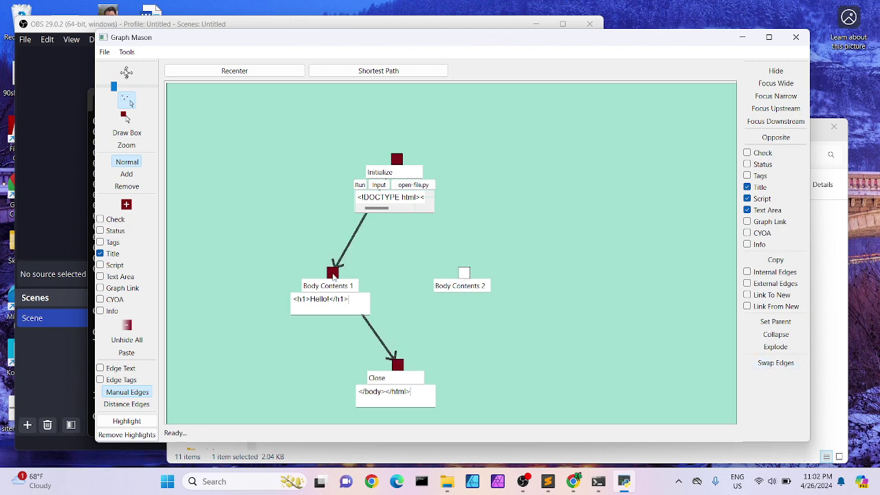
pyautogui.click(415, 266)
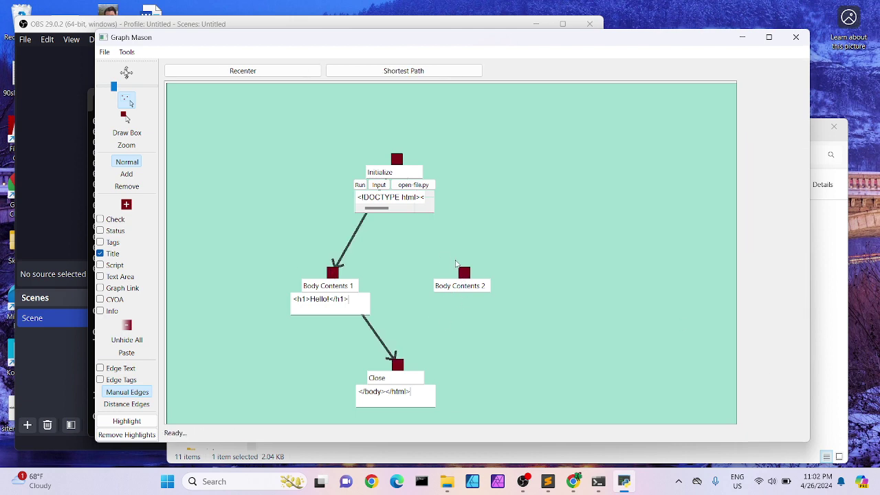
# Step: Move Body Contents 2 closer to the chain and change the Initialize node's script to pydev.py
pyautogui.moveTo(464, 273); pyautogui.dragTo(427, 269)
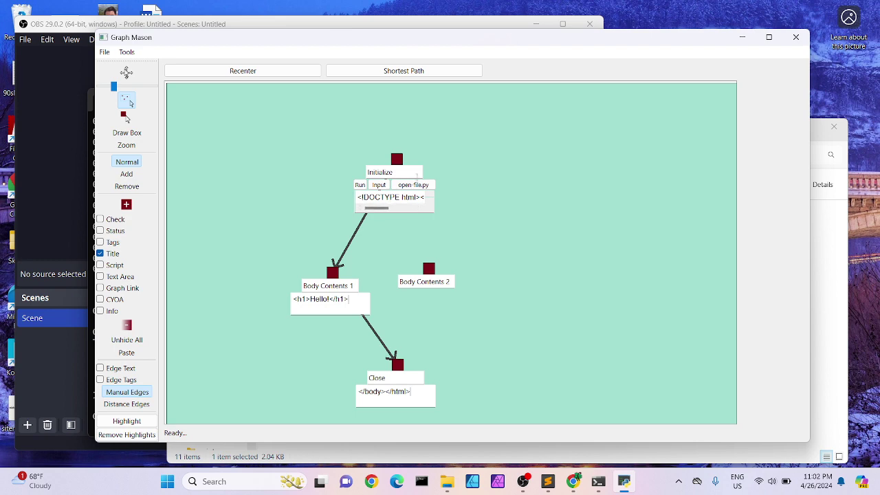
pyautogui.click(415, 185)
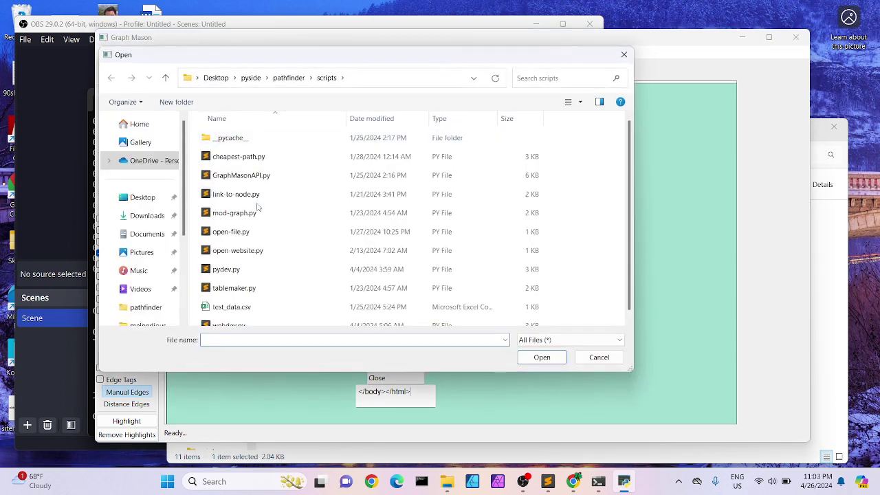
pyautogui.click(253, 269)
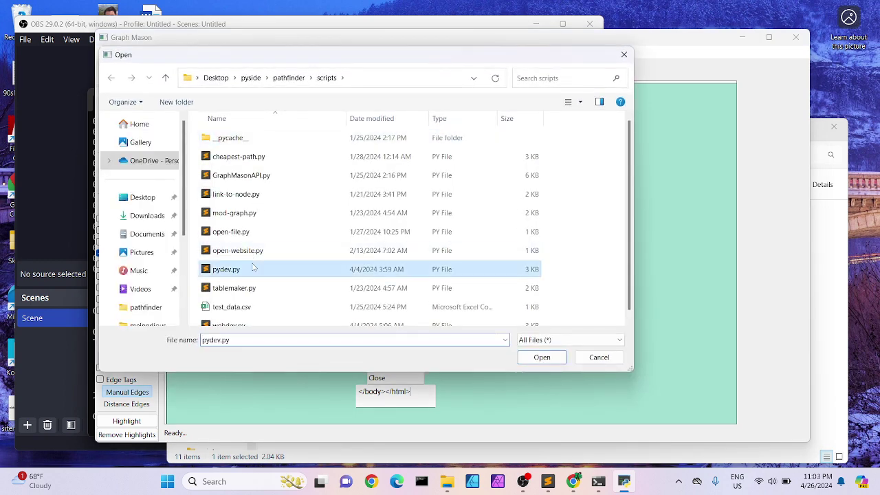
pyautogui.click(542, 357)
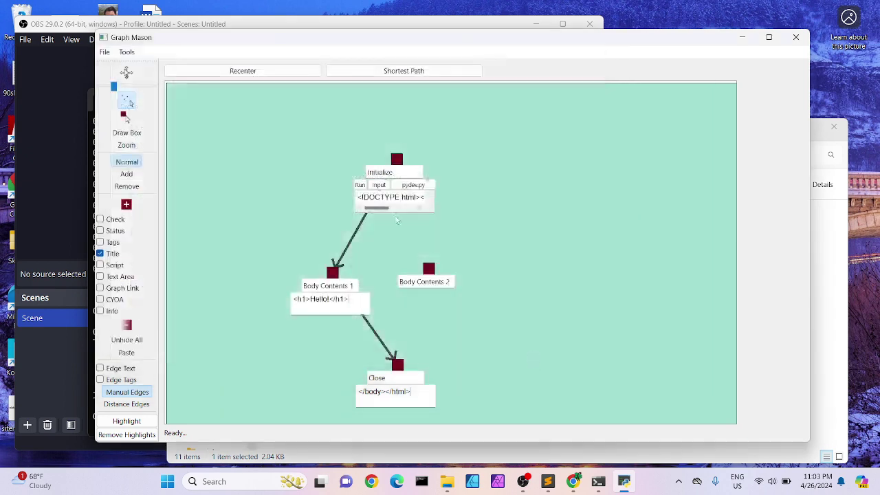
# Step: Replace the HTML in the Initialize node's text area with "i = 0"
pyautogui.click(427, 208)
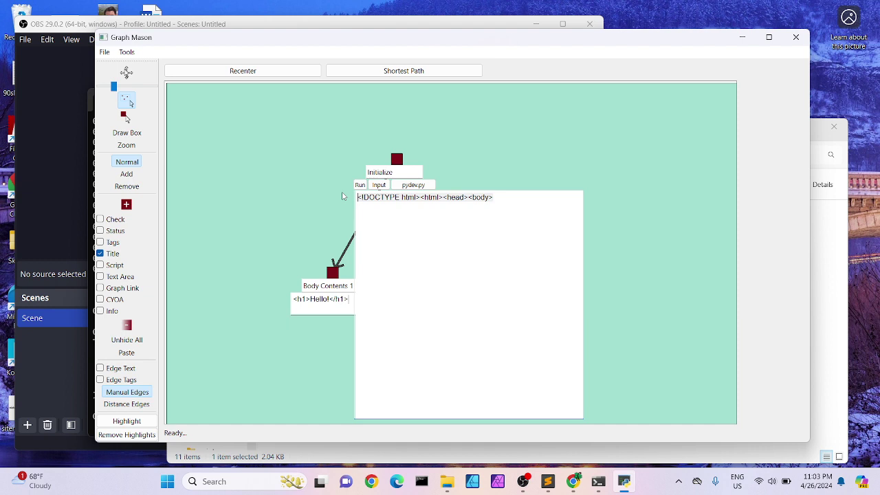
pyautogui.hotkey('ctrl', 'a')
pyautogui.write('i =')
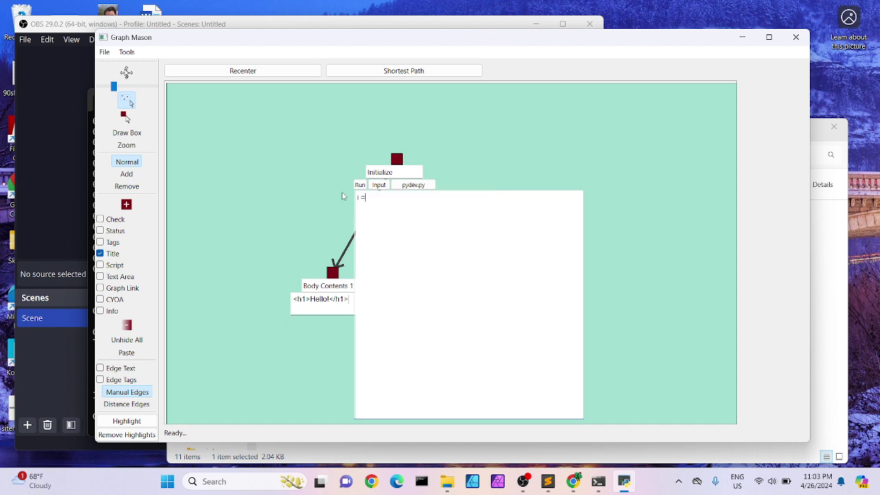
pyautogui.click(282, 190)
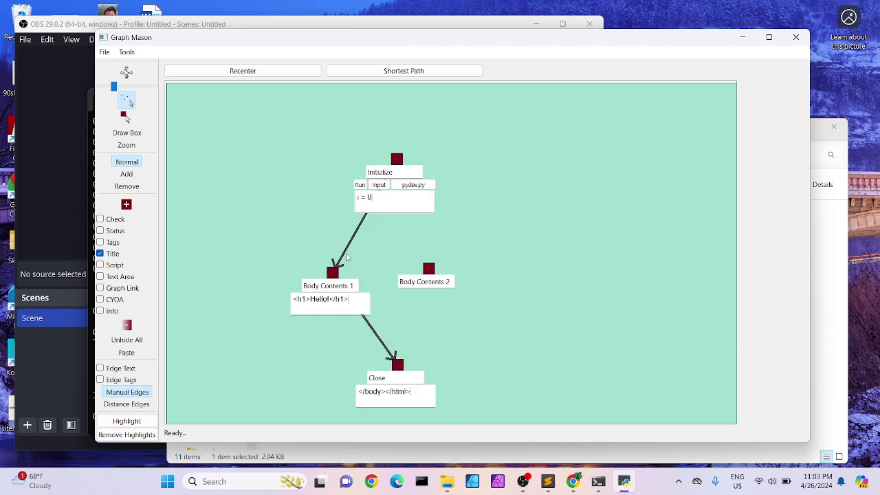
# Step: Move Body Contents 2 aside and Body Contents 1 below Initialize, and replace the latter's text with "while i < 5:" and an indented "if i > 2:"
pyautogui.moveTo(431, 273); pyautogui.dragTo(559, 283)
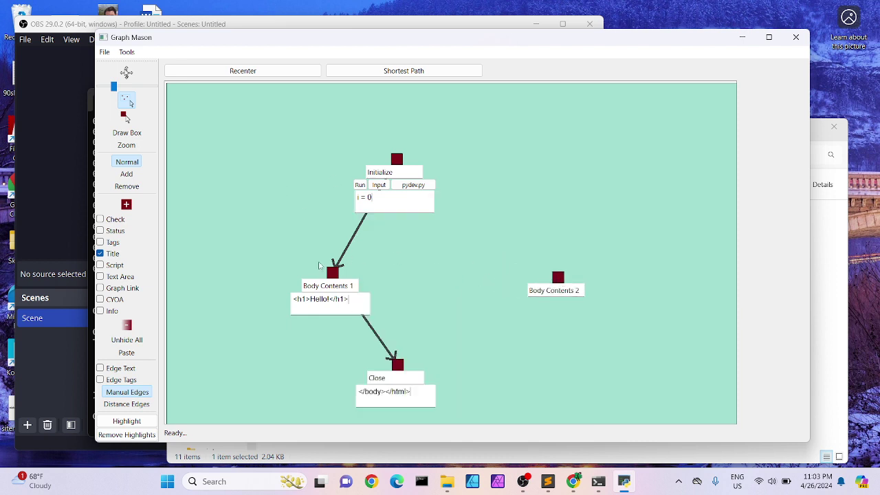
pyautogui.moveTo(335, 275)
pyautogui.mouseDown()
pyautogui.moveTo(385, 253)
pyautogui.moveTo(340, 279)
pyautogui.mouseUp()
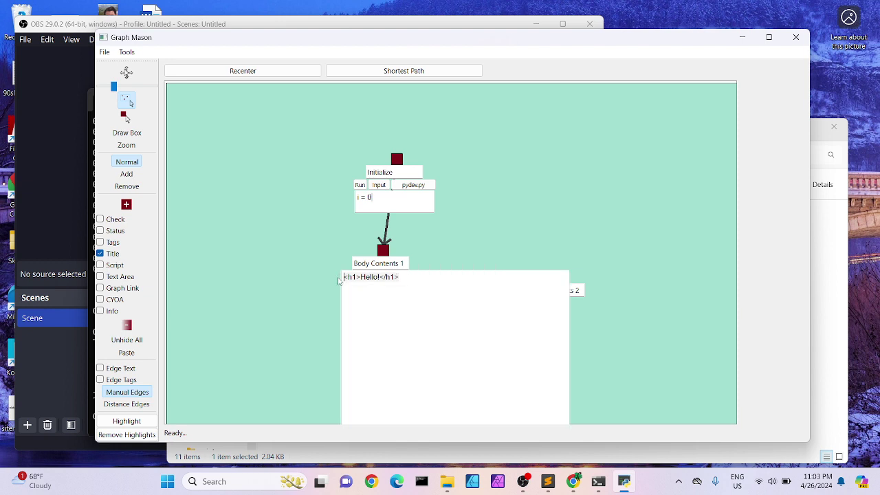
pyautogui.write('while i < 5:')
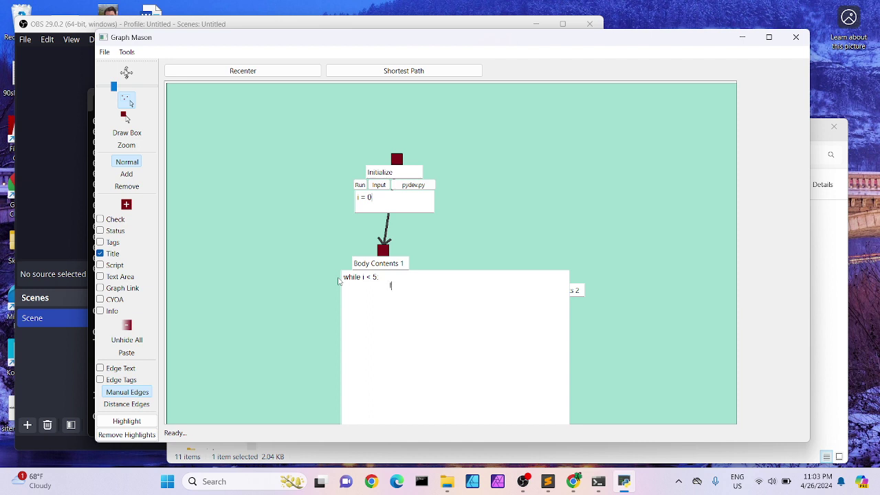
pyautogui.write('for')
pyautogui.press('BackSpace')
pyautogui.press('BackSpace')
pyautogui.write('if i > 2')
pyautogui.click(288, 297)
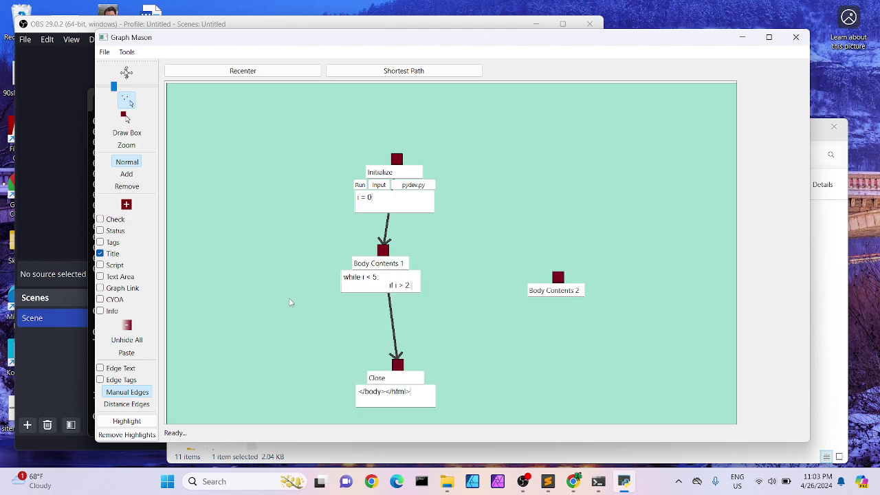
# Step: Replace the Close node's closing HTML tags with a doubly indented "print(i)" and reopen its text area to show the indentation
pyautogui.click(401, 364)
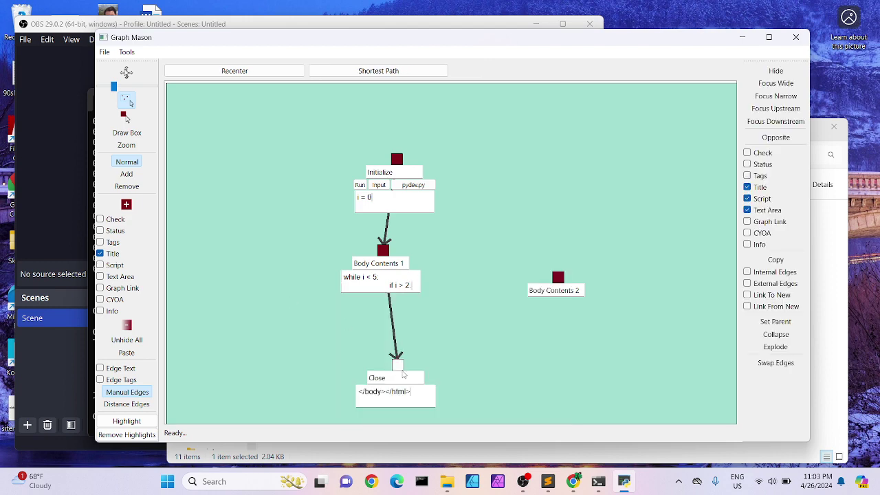
pyautogui.click(391, 393)
pyautogui.moveTo(428, 392); pyautogui.dragTo(334, 390)
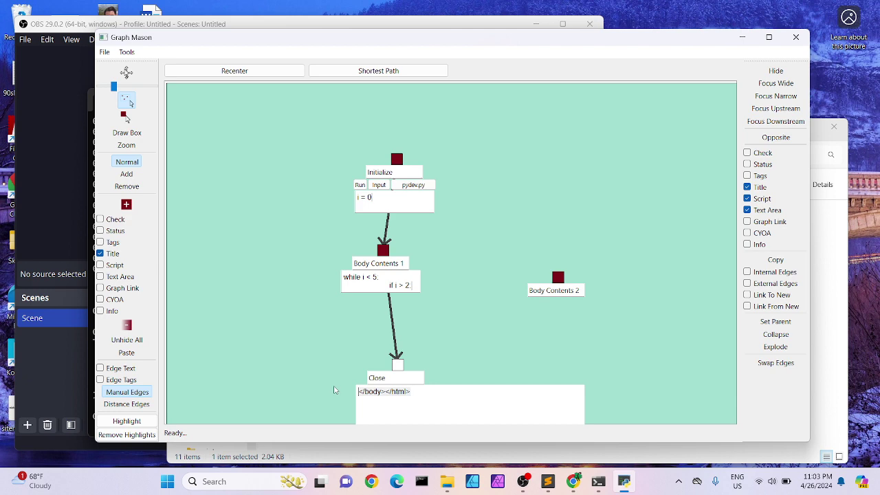
pyautogui.press('BackSpace')
pyautogui.write('p')
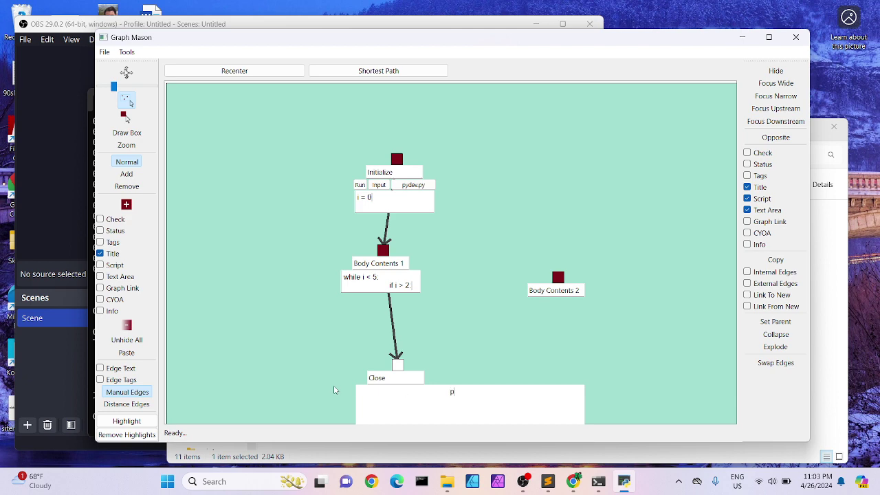
pyautogui.write('rint(i')
pyautogui.click(471, 336)
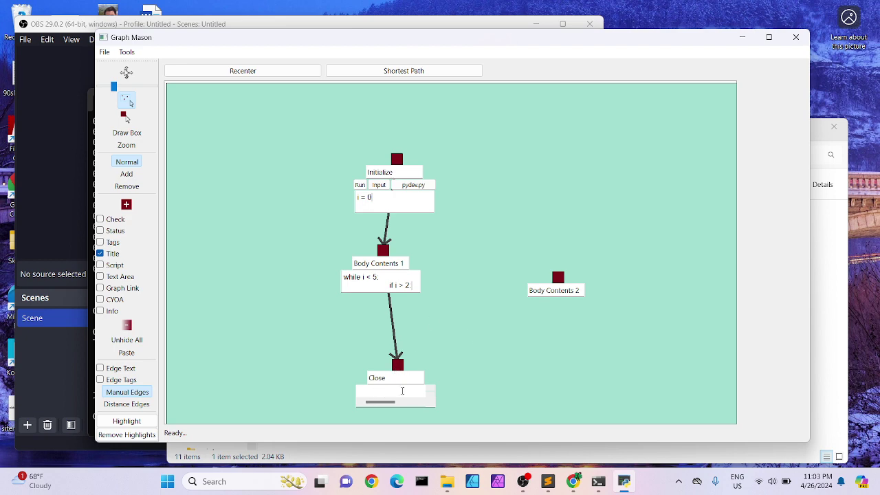
pyautogui.click(403, 391)
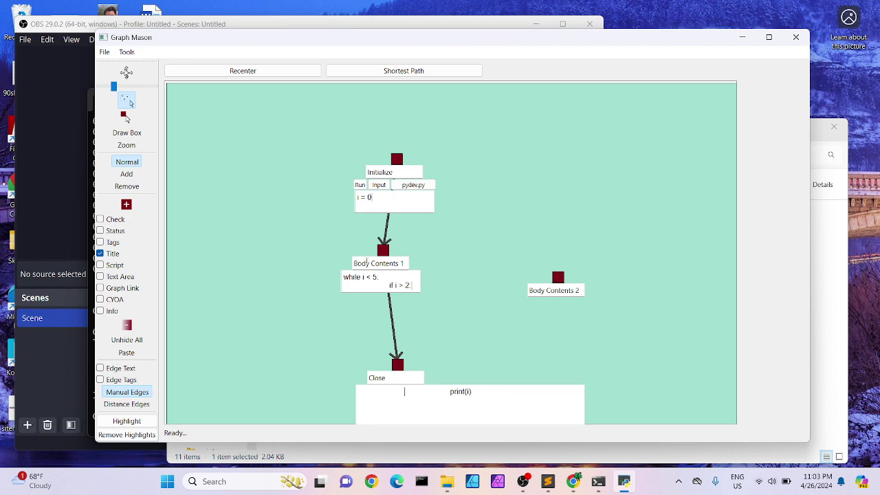
# Step: Replace the indentation before "if i > 2:" in Body Contents 1 with a line containing the ">" indent marker
pyautogui.click(365, 285)
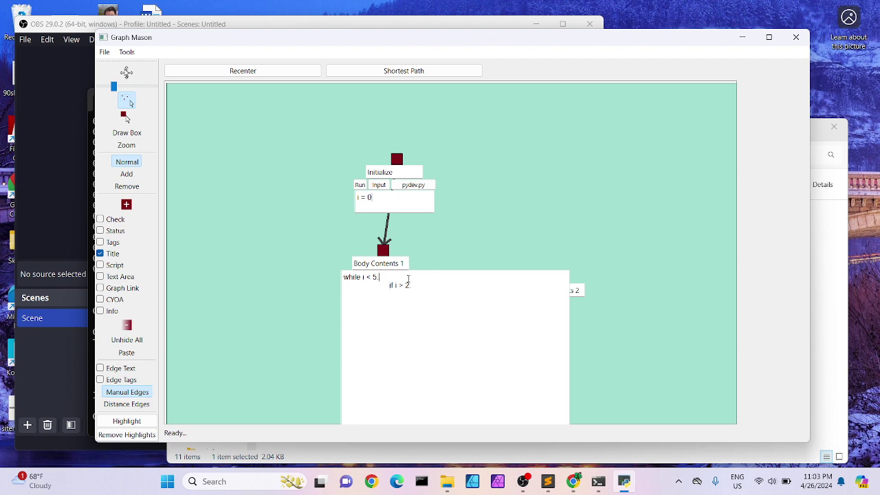
pyautogui.press('Return')
pyautogui.doubleClick(368, 296)
pyautogui.press('BackSpace')
pyautogui.click(299, 332)
# Step: Remove the indentation before "print(i)" in the Close node and add two "<" outdent marker lines below it
pyautogui.click(400, 390)
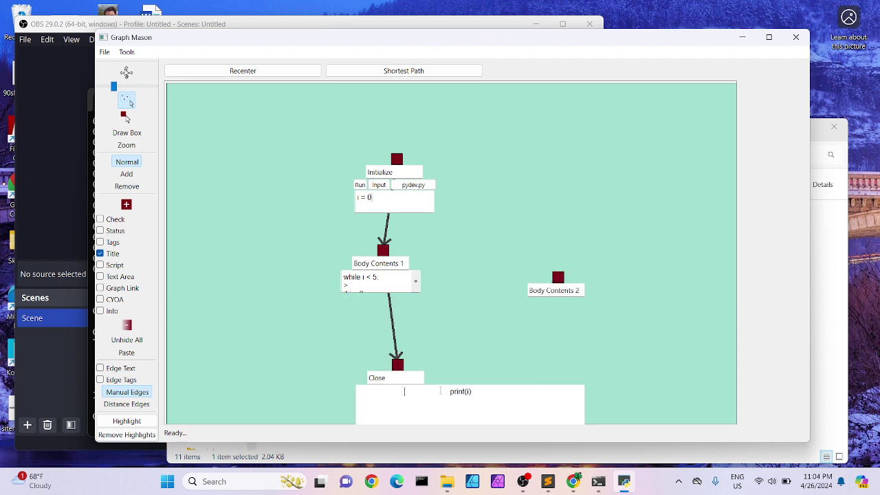
pyautogui.moveTo(450, 393); pyautogui.dragTo(359, 392)
pyautogui.press('BackSpace')
pyautogui.write('<<')
pyautogui.click(322, 371)
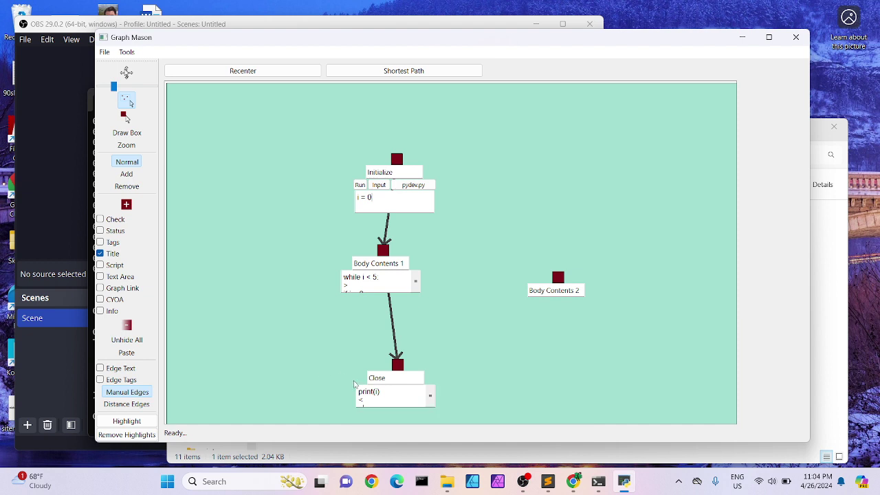
# Step: Add a print statement with the string "done" to the Close node's text area
pyautogui.click(374, 397)
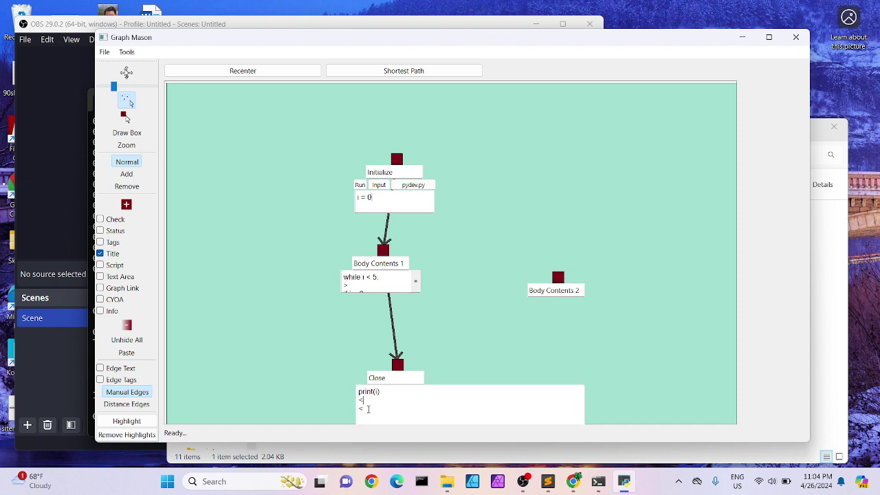
pyautogui.write('print(do')
pyautogui.press('BackSpace')
pyautogui.press('BackSpace')
pyautogui.write('"done"')
pyautogui.click(319, 408)
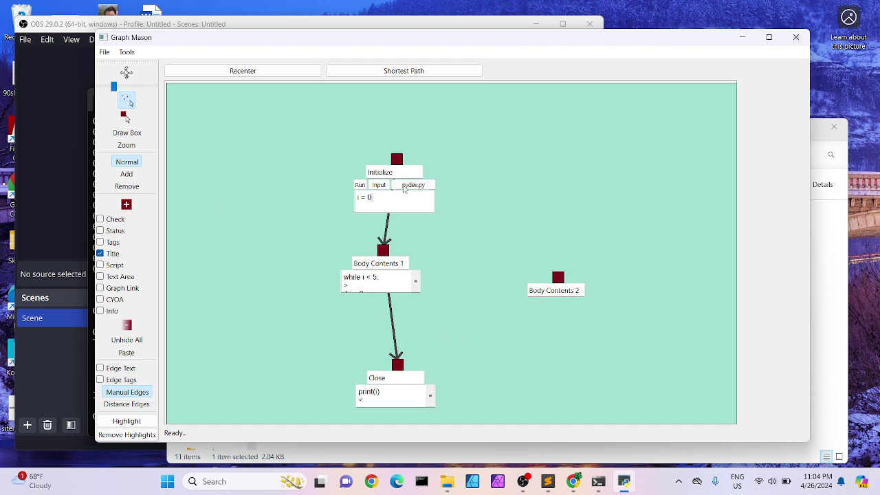
# Step: Run the Initialize node's pydev.py script and check the Command Prompt for its output
pyautogui.click(360, 185)
pyautogui.hotkey('alt', 'Tab')
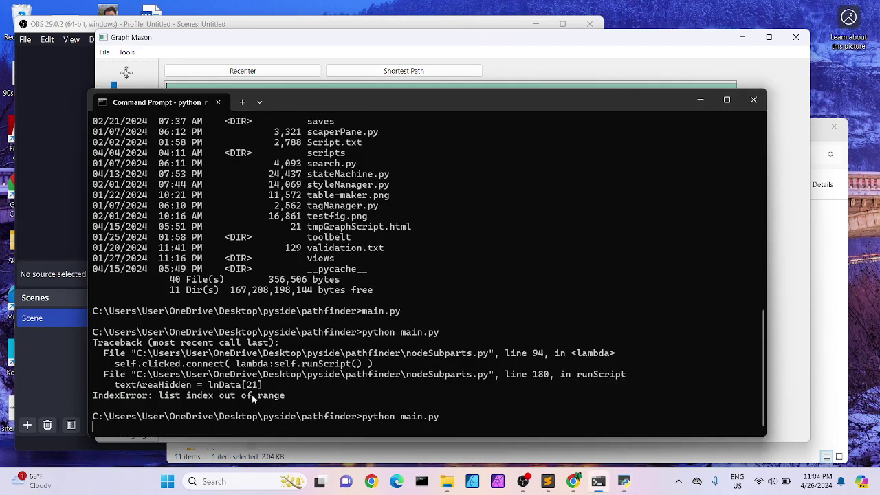
pyautogui.click(370, 59)
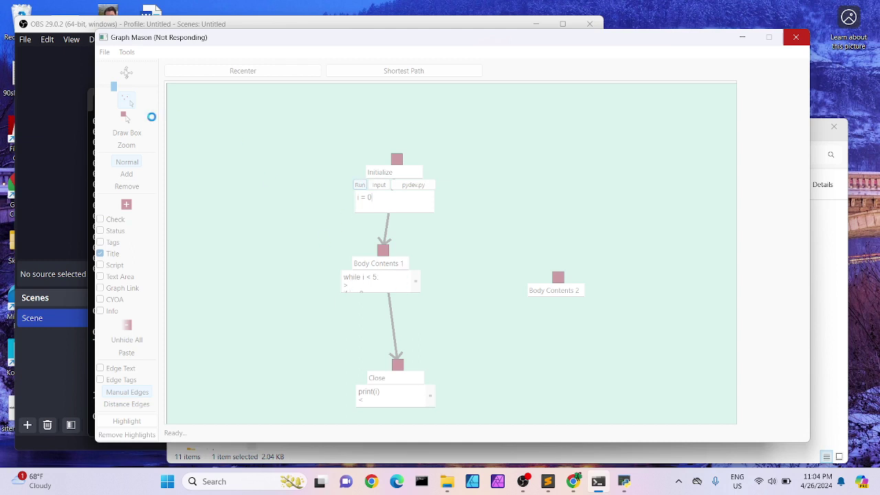
# Step: Force Graph Mason to close, cancel the problem report, relaunch it with "python main.py" and move its window fully into view
pyautogui.click(798, 36)
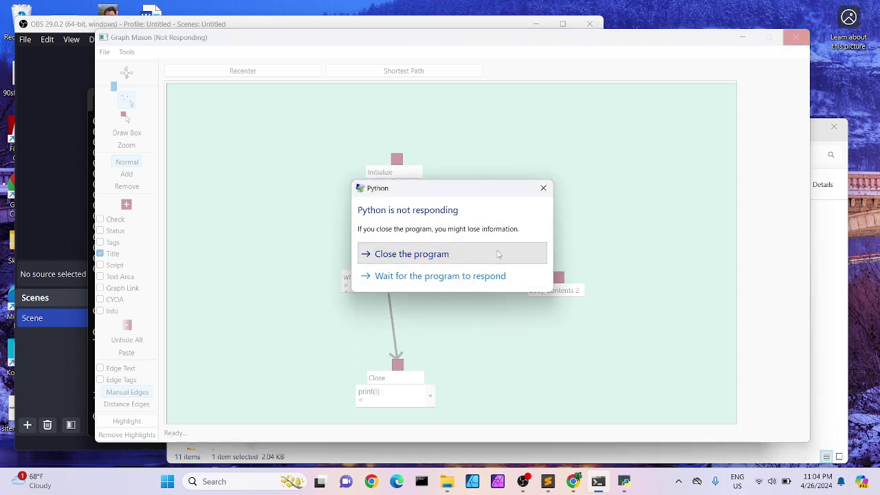
pyautogui.click(499, 254)
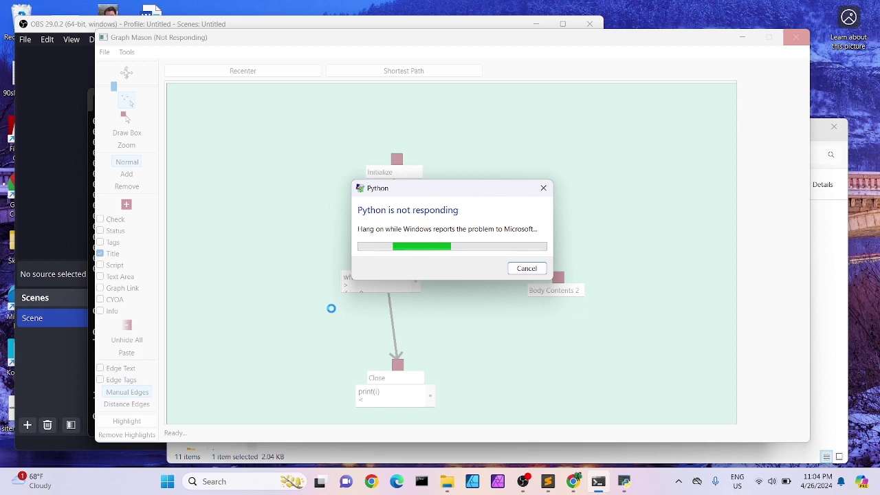
pyautogui.click(527, 268)
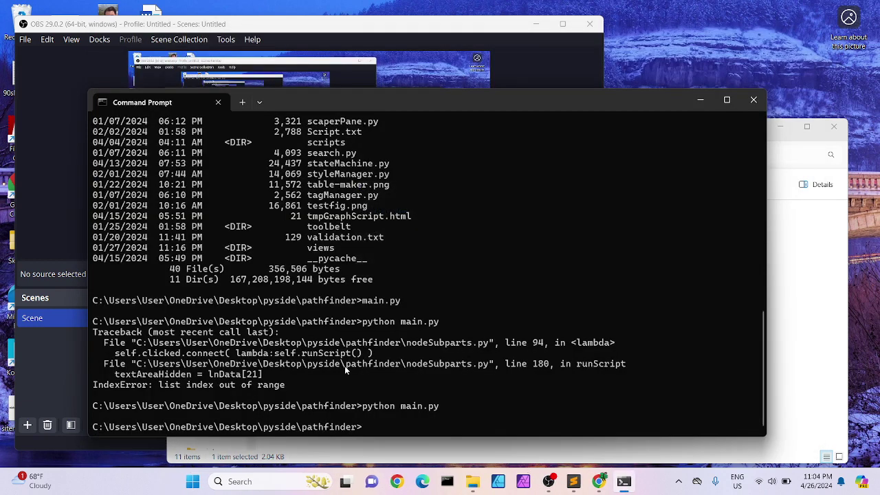
pyautogui.press('Up')
pyautogui.press('Return')
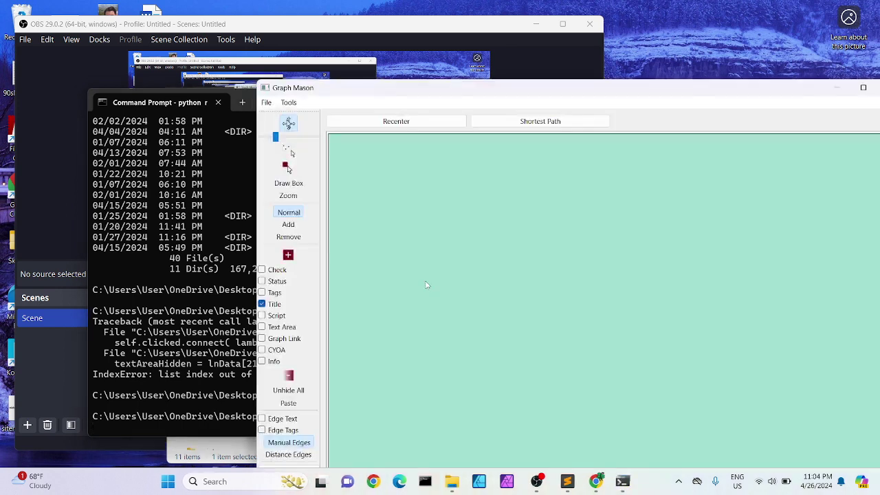
pyautogui.moveTo(395, 93); pyautogui.dragTo(261, 37)
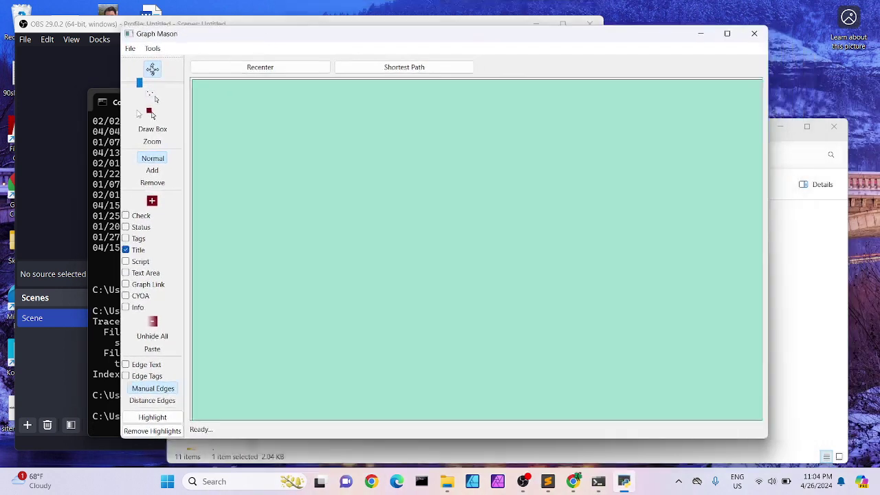
# Step: Place three nodes in a vertical column, link them from top to bottom, and move the last node slightly lower
pyautogui.click(359, 121)
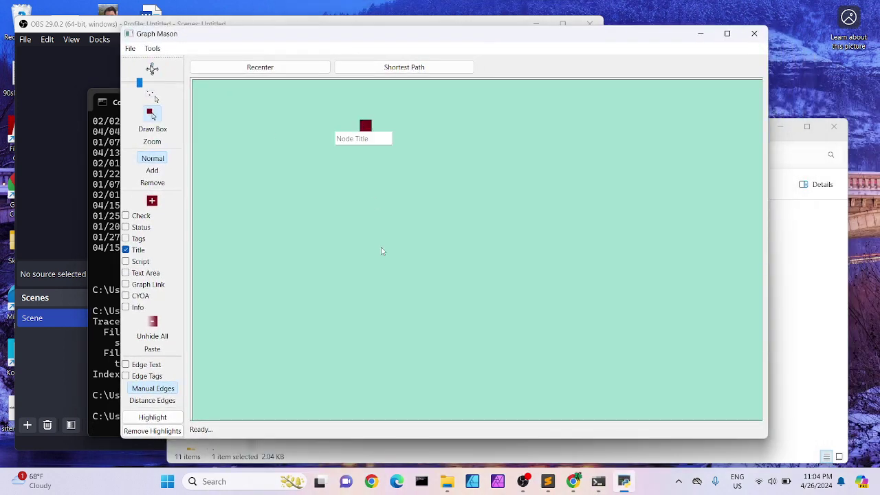
pyautogui.click(382, 251)
pyautogui.click(379, 332)
pyautogui.click(365, 126)
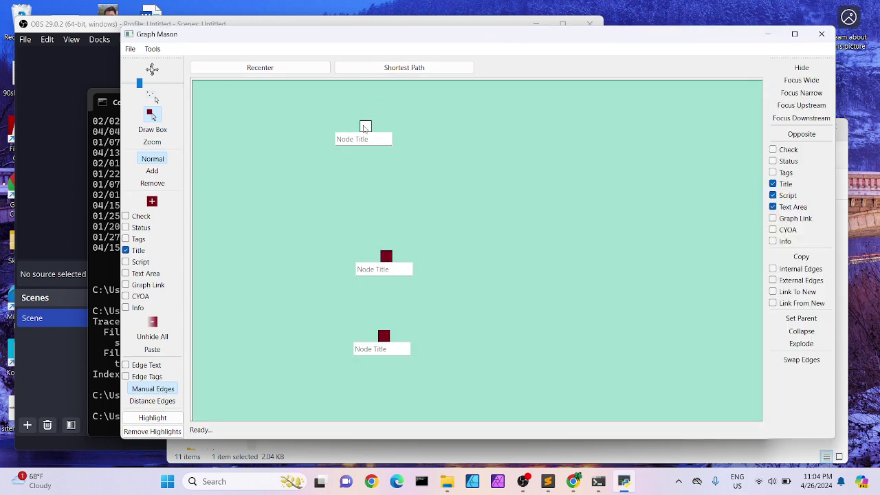
pyautogui.click(388, 254)
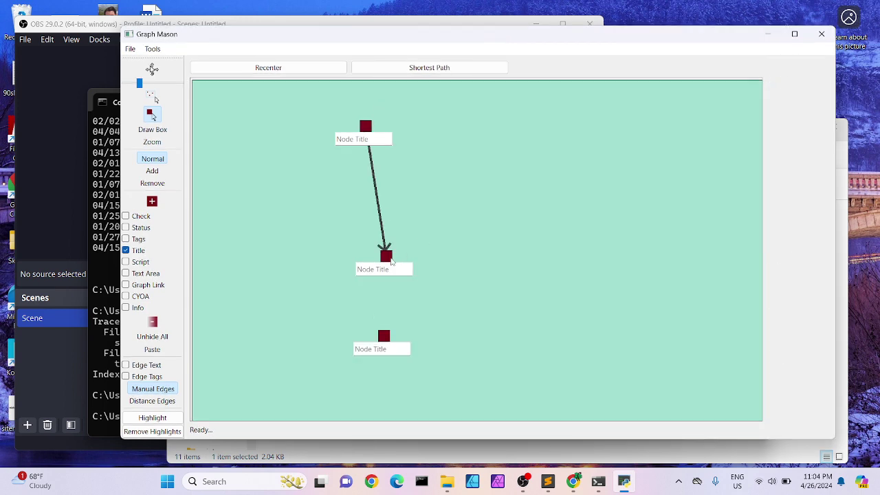
pyautogui.click(388, 257)
pyautogui.click(384, 336)
pyautogui.moveTo(385, 334); pyautogui.dragTo(403, 359)
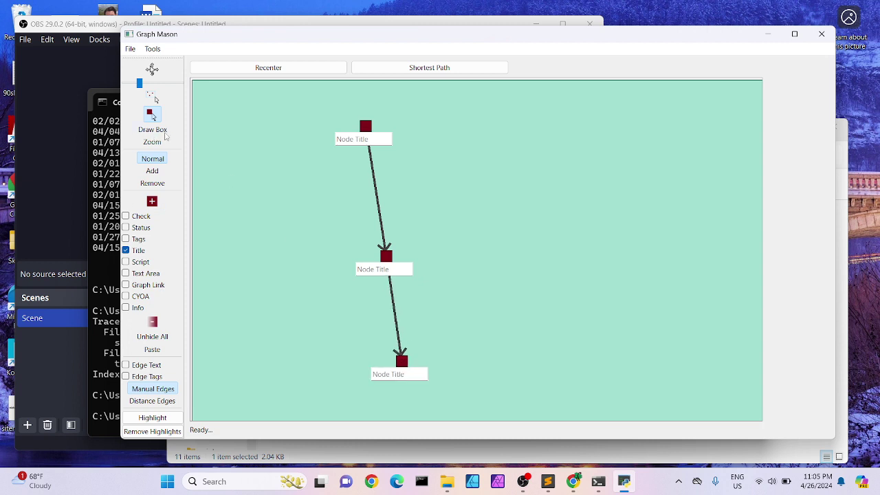
# Step: Select all three nodes, add a text area to each and remove their titles
pyautogui.click(155, 100)
pyautogui.moveTo(325, 106); pyautogui.dragTo(461, 422)
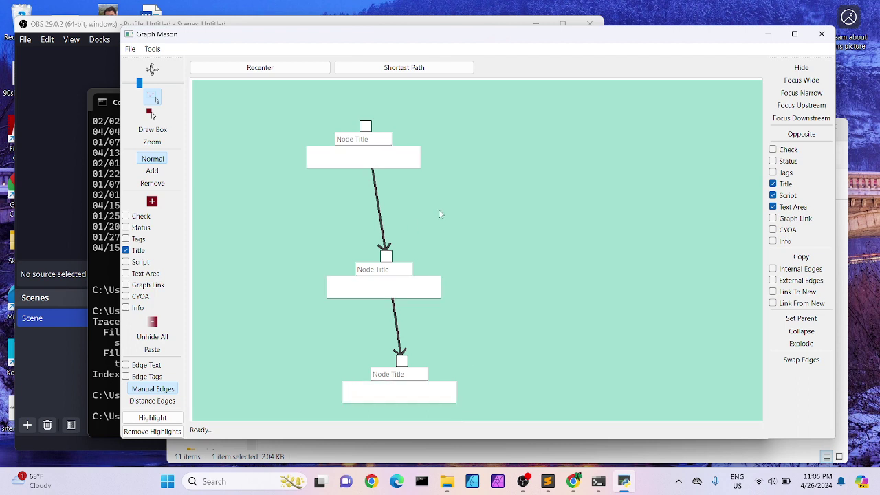
pyautogui.press('-')
# Step: Enter "i = 0" in the top node and "while i < 5", ">", "i = i+1", "if i > 2:" and ">" in the middle node
pyautogui.click(332, 147)
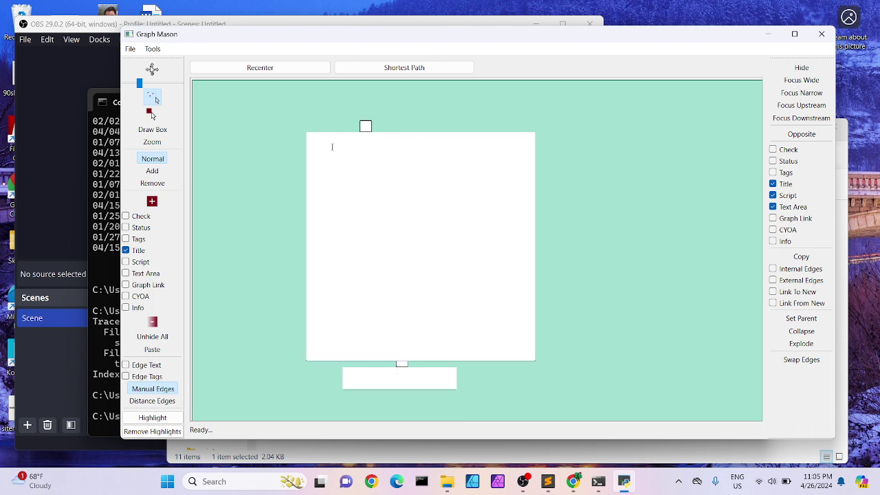
pyautogui.click(282, 211)
pyautogui.click(374, 278)
pyautogui.write('while i < 5')
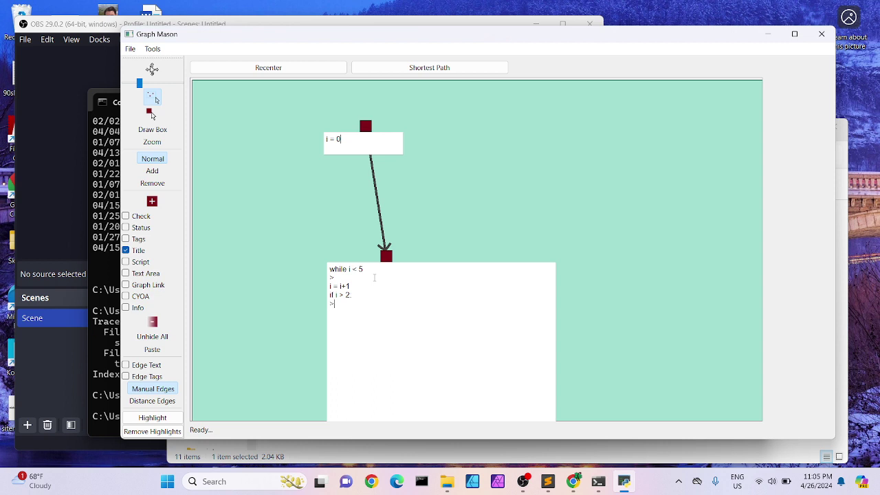
pyautogui.click(289, 285)
# Step: Enter "print(i)", the "<" outdent marker and a print of "done" in the last node's text area
pyautogui.click(392, 382)
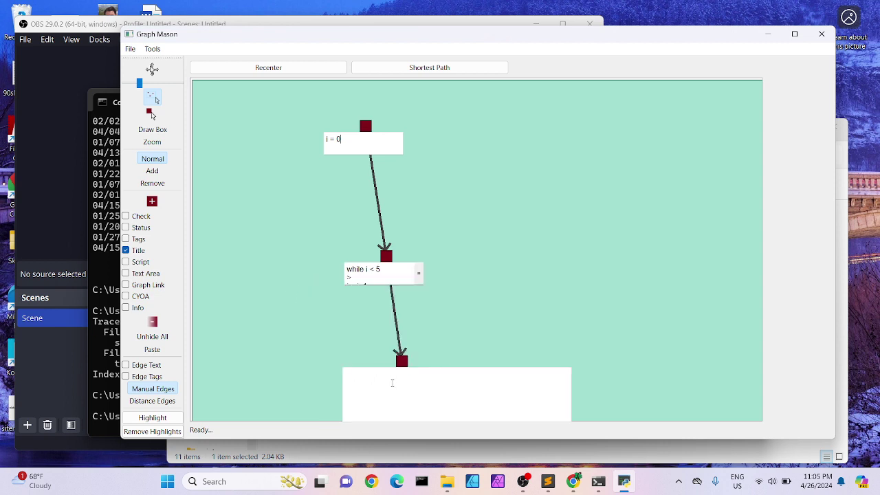
pyautogui.write('Prin')
pyautogui.write('ne"')
pyautogui.click(316, 347)
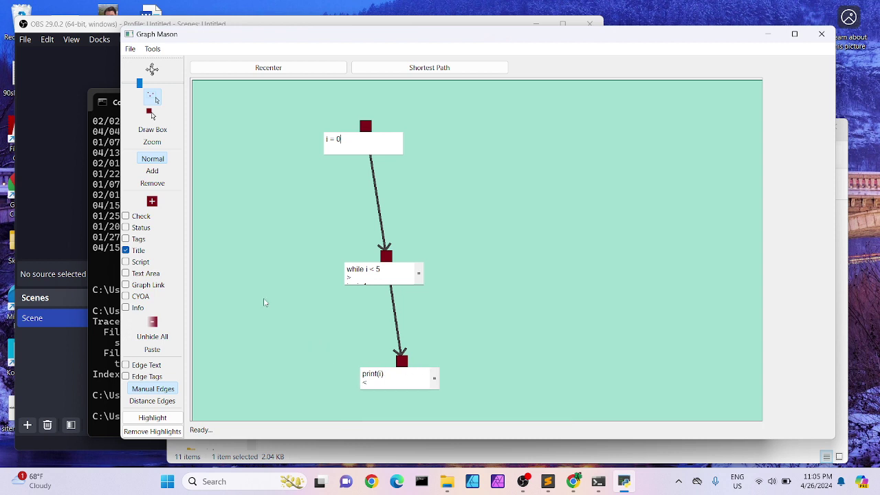
# Step: Add a script to the top node, set it to pydev.py from the scripts folder and run it
pyautogui.click(366, 128)
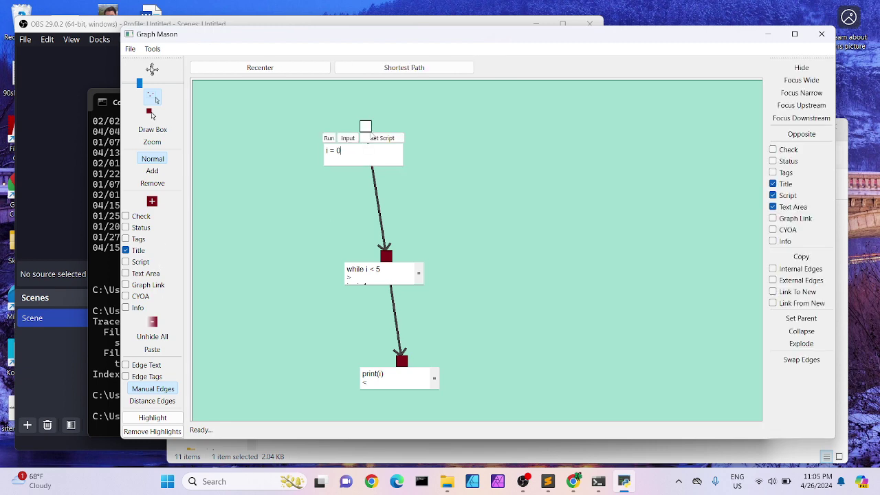
pyautogui.click(372, 138)
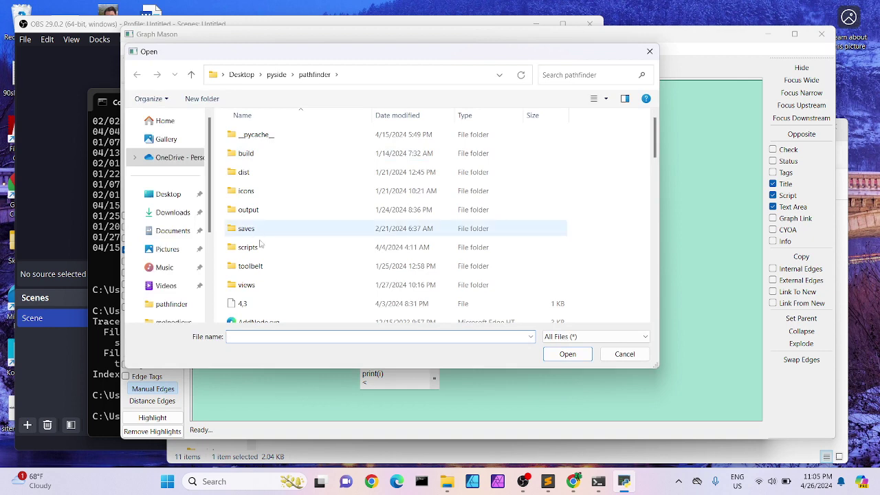
pyautogui.doubleClick(248, 247)
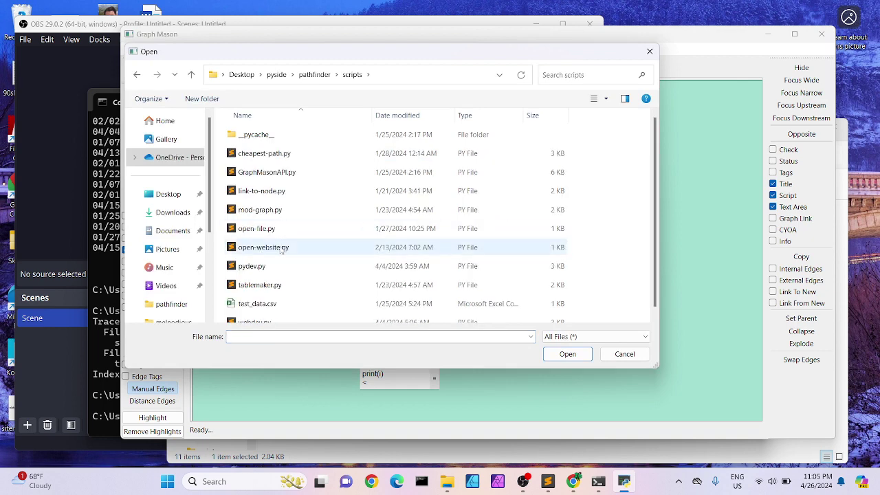
pyautogui.click(271, 266)
pyautogui.click(563, 357)
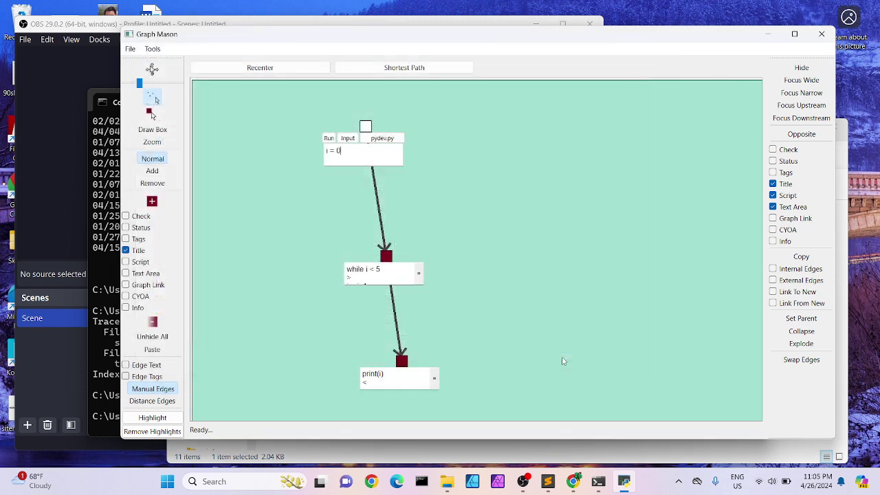
pyautogui.click(328, 138)
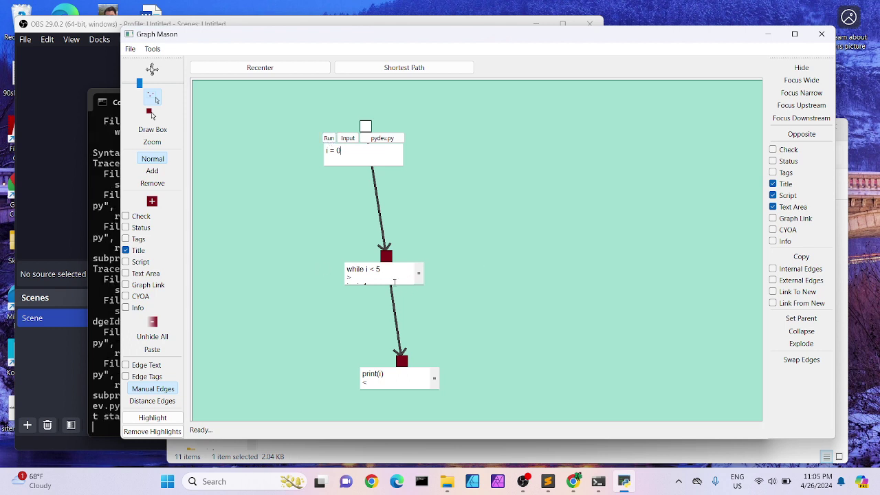
# Step: Shift the middle node aside, read the script's output in the Command Prompt and close that window
pyautogui.moveTo(385, 261); pyautogui.dragTo(429, 264)
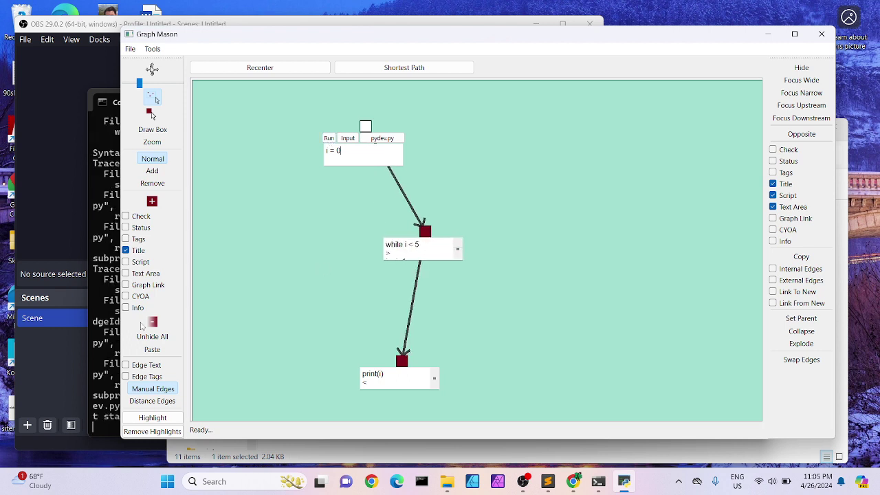
pyautogui.click(106, 360)
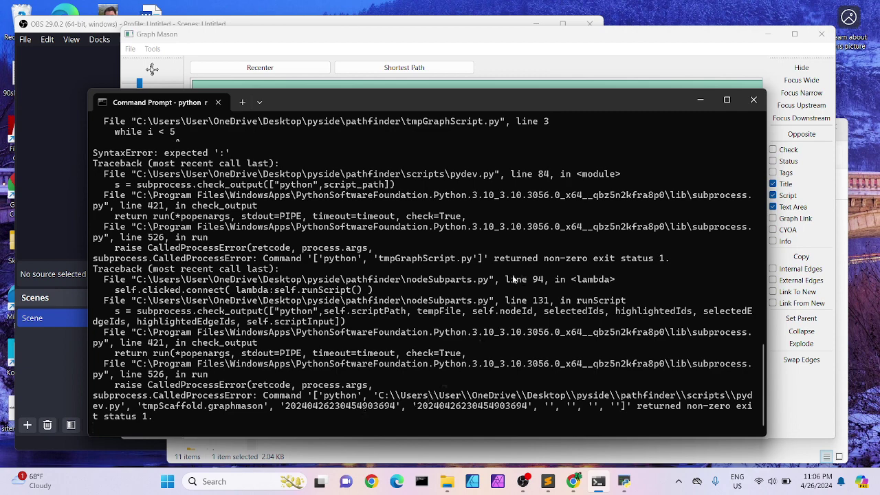
pyautogui.click(754, 100)
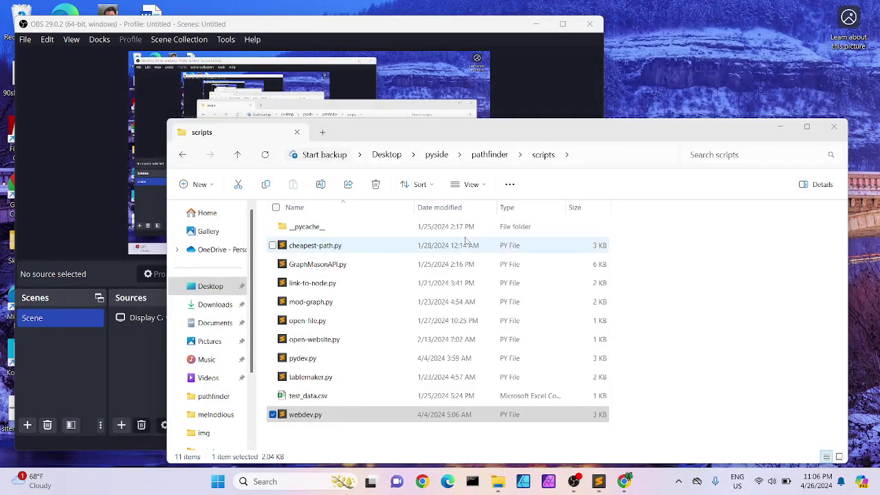
# Step: Open a new Command Prompt, change to OneDrive/Desktop and the melnodious folder, and run "python main.py"
pyautogui.click(378, 411)
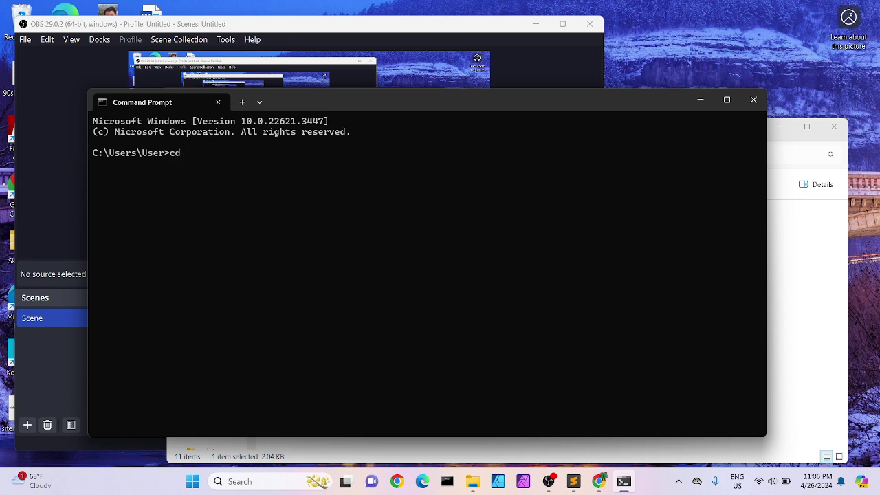
pyautogui.write('neDrive/Desktop')
pyautogui.press('Return')
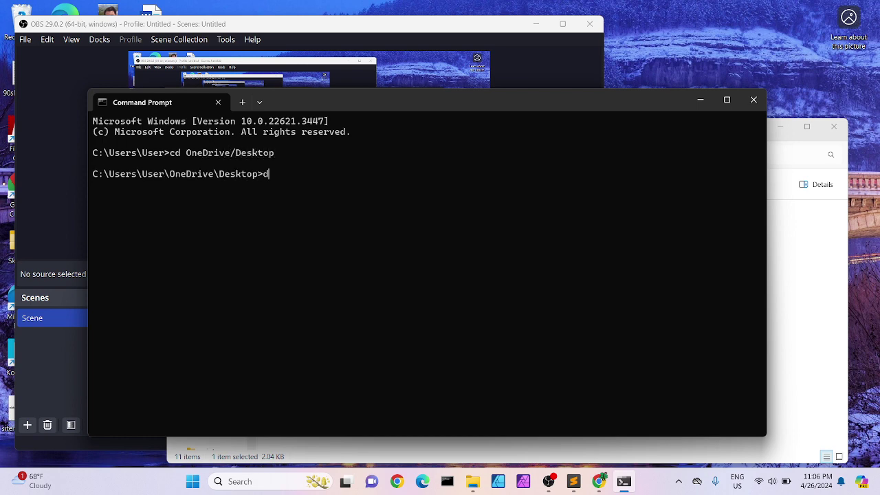
pyautogui.write('cd melnodious')
pyautogui.press('Return')
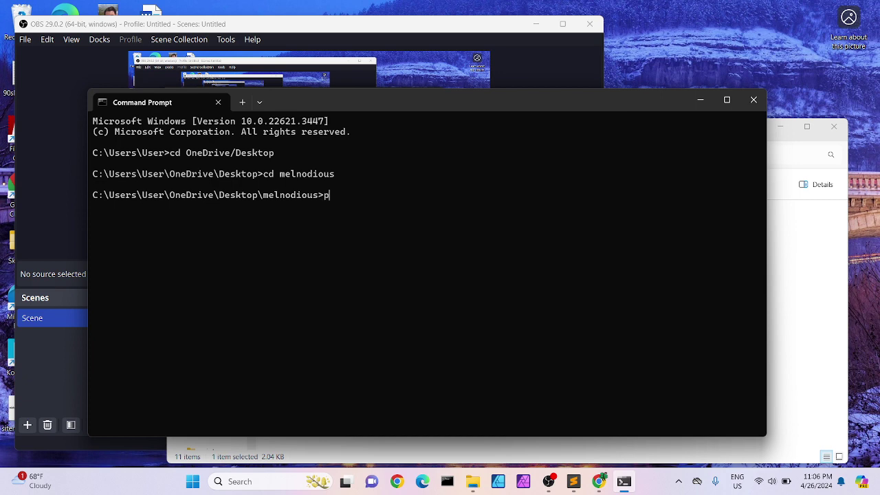
pyautogui.write('python main.py')
pyautogui.press('Return')
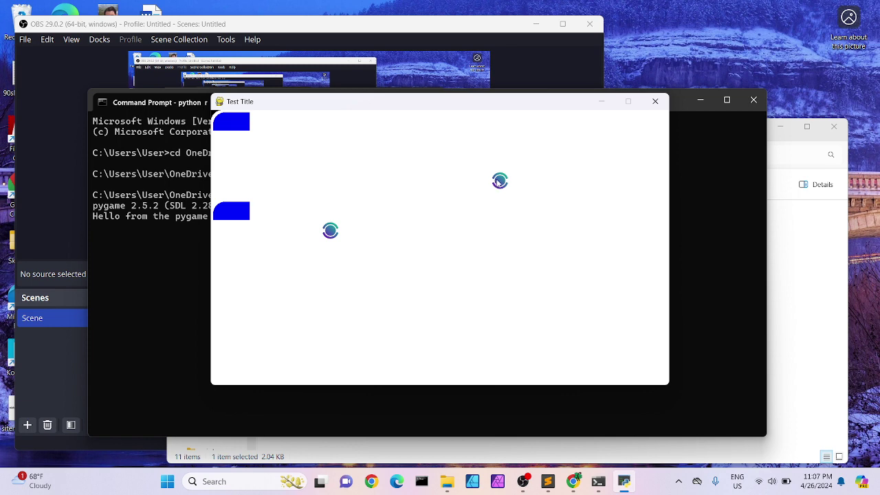
# Step: Link the upper-right node to the left one, add a third node at the lower right and link both existing nodes to it
pyautogui.click(330, 231)
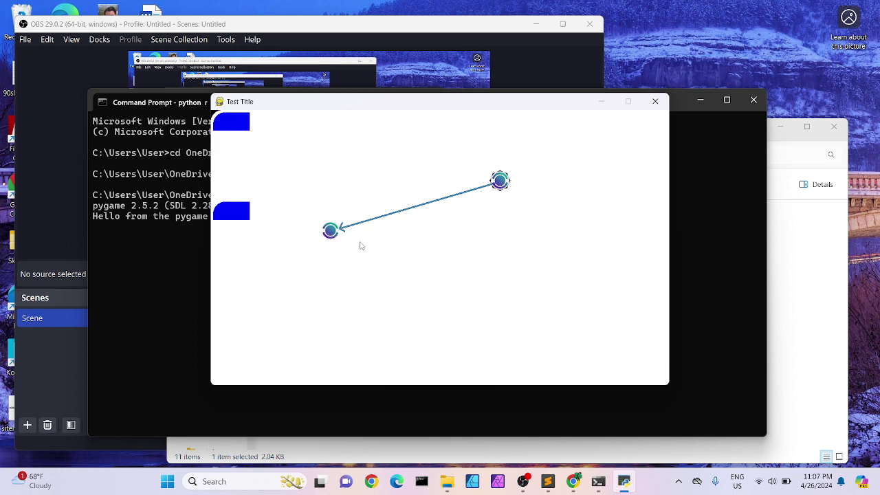
pyautogui.click(234, 128)
pyautogui.moveTo(439, 249); pyautogui.dragTo(512, 299)
pyautogui.click(502, 181)
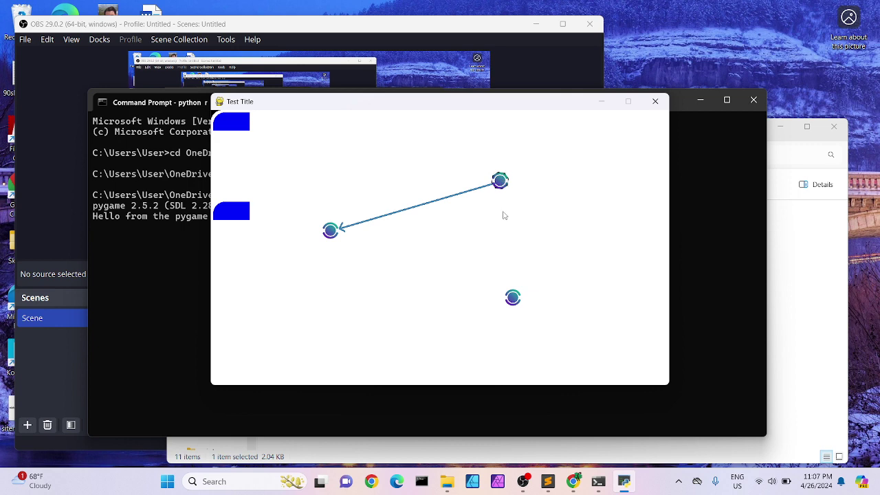
pyautogui.click(514, 300)
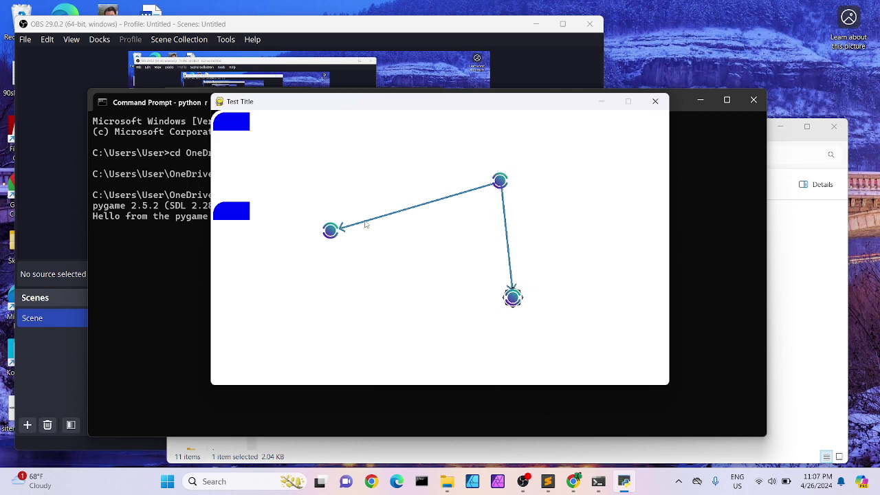
pyautogui.click(330, 232)
pyautogui.click(512, 297)
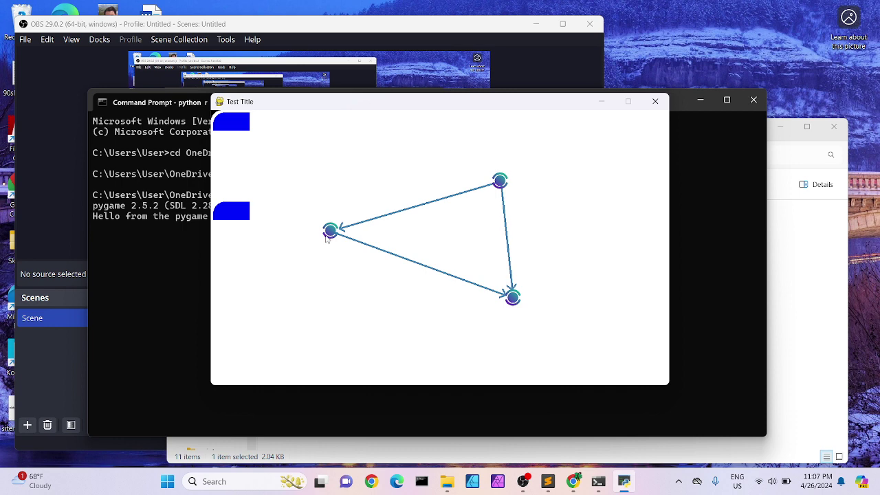
# Step: Title the left node "This is my title", move it up level with the upper-right node and close the test window
pyautogui.doubleClick(327, 234)
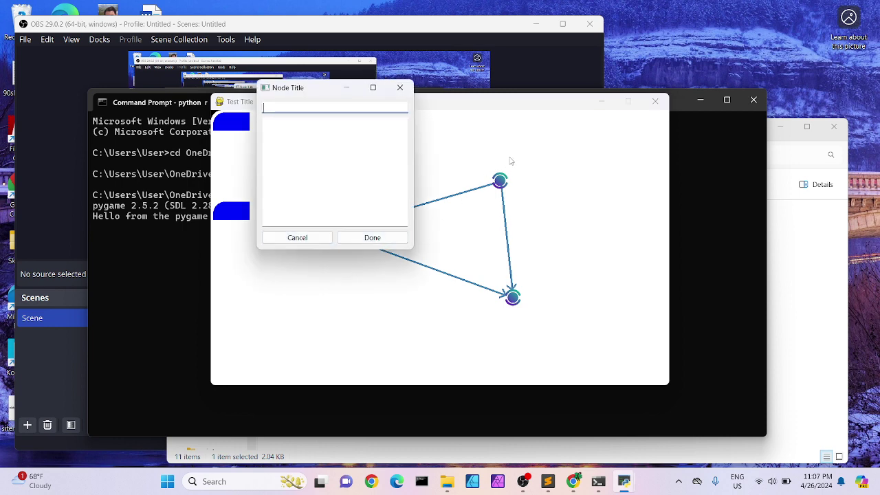
pyautogui.moveTo(297, 88); pyautogui.dragTo(228, 138)
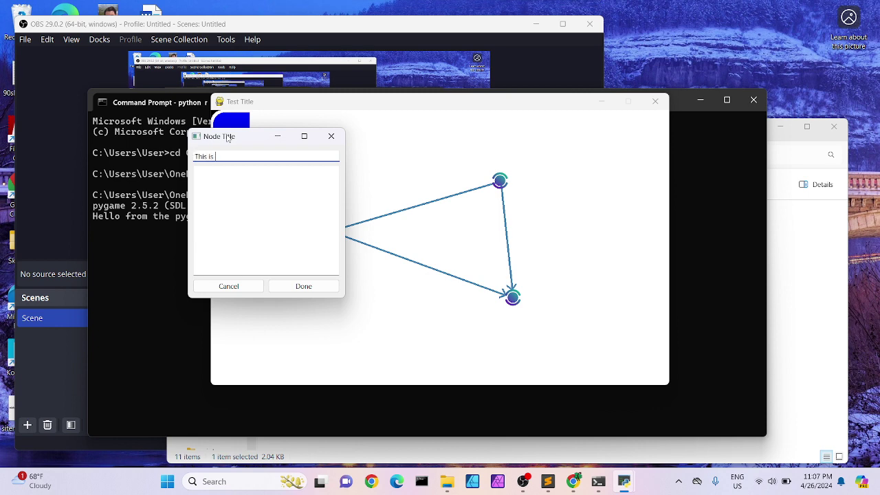
pyautogui.click(291, 287)
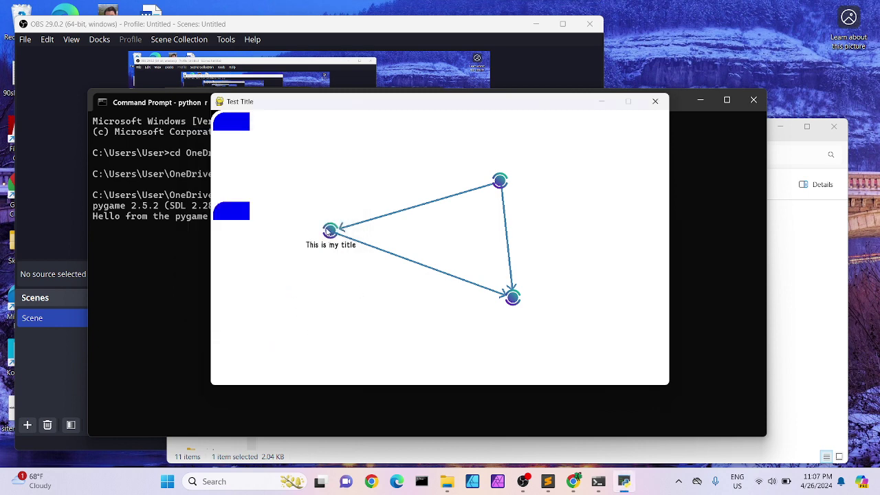
pyautogui.moveTo(330, 231); pyautogui.dragTo(336, 180)
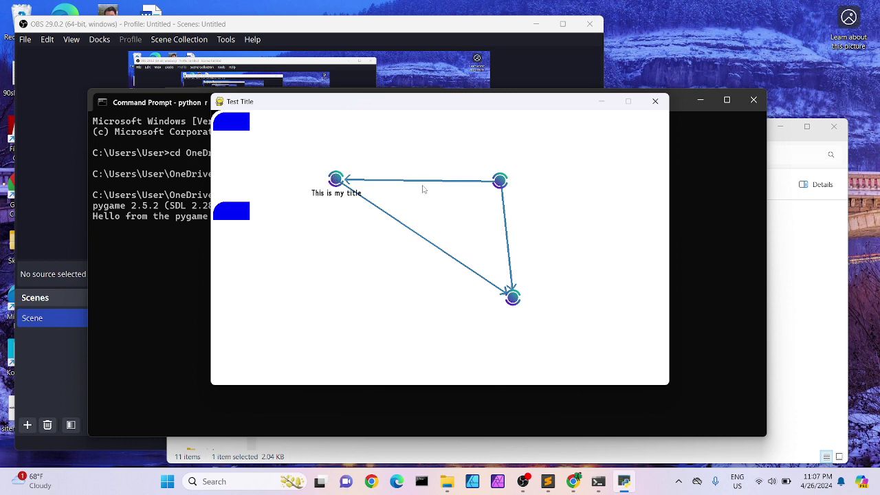
pyautogui.click(657, 102)
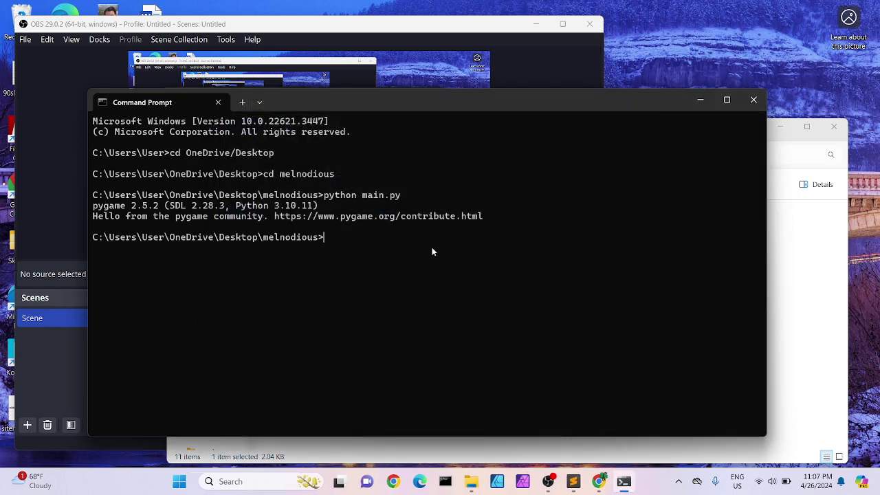
# Step: Change to the ../pyside/pathfinder folder in the Command Prompt and start main.py with Python
pyautogui.write('cd ..')
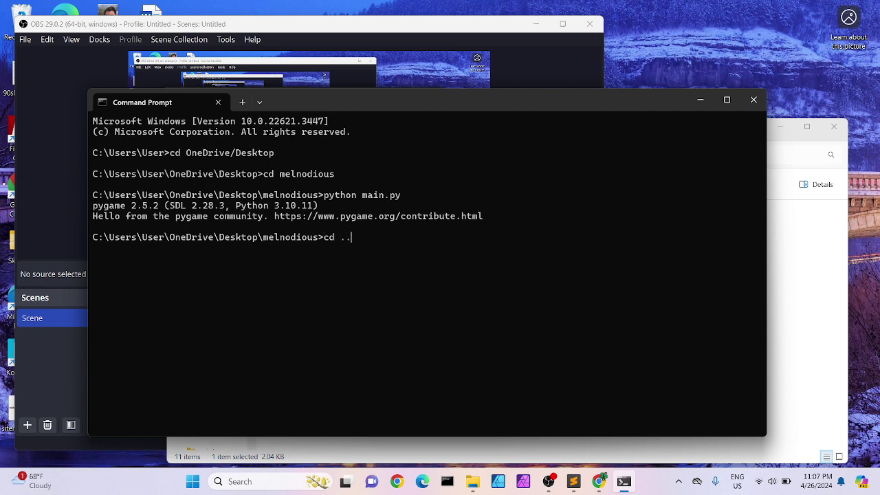
pyautogui.write('/pyside/pathfinder')
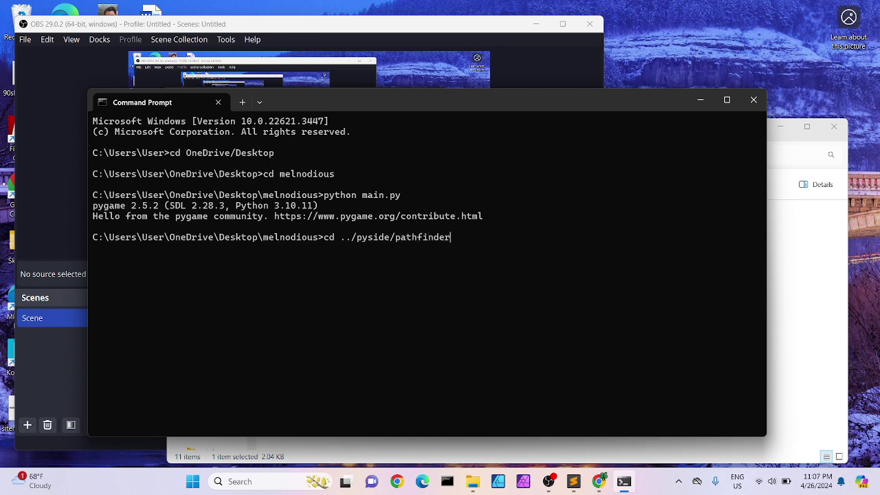
pyautogui.press('Return')
pyautogui.write('pythong ')
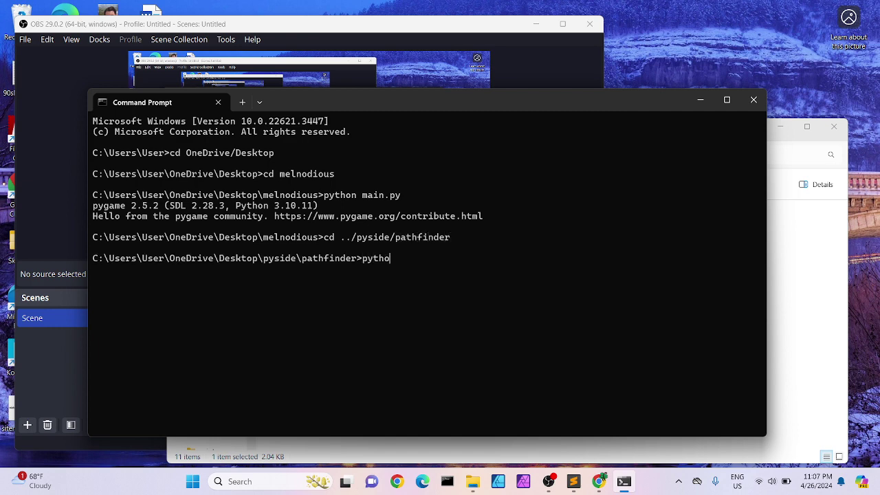
pyautogui.write('main.py')
pyautogui.press('Return')
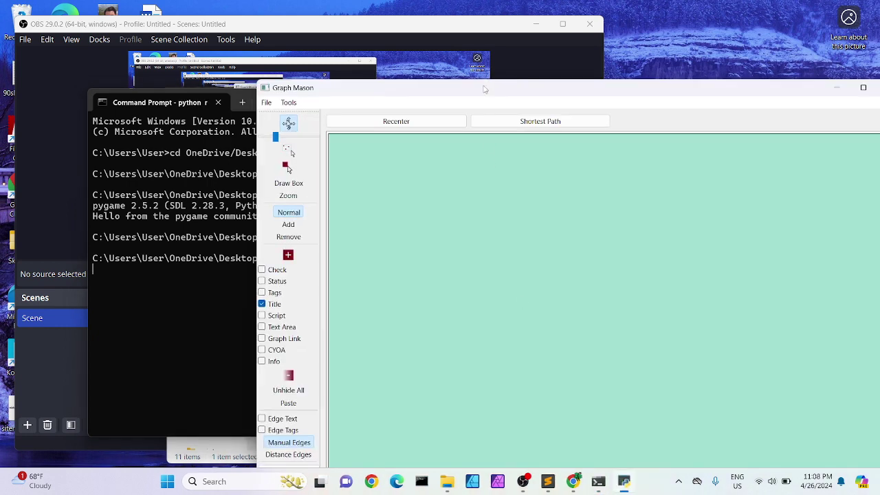
# Step: Open chart_pdf.graphmason from the saves folder and shift the "array to dataframe" node slightly to the left
pyautogui.moveTo(484, 89); pyautogui.dragTo(327, 43)
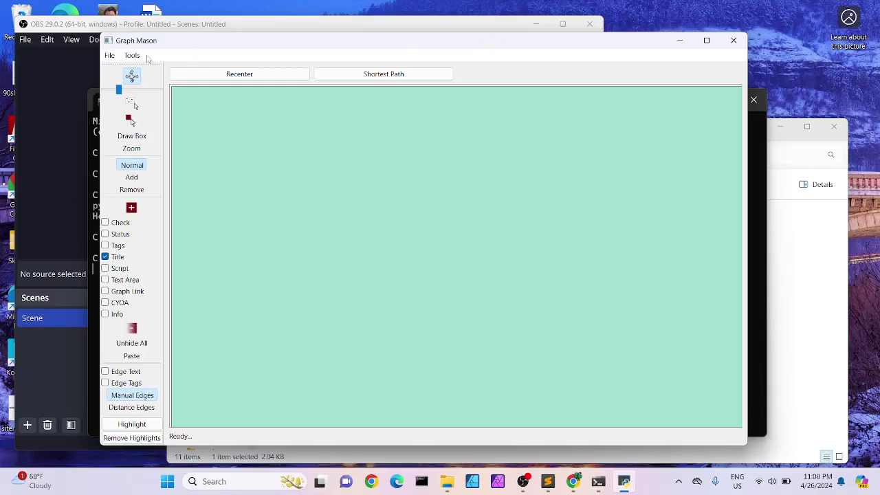
pyautogui.click(110, 55)
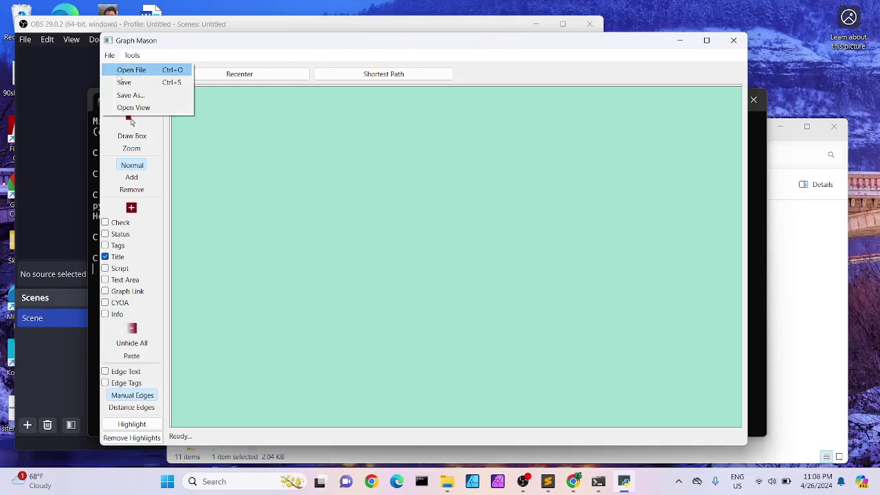
pyautogui.click(130, 70)
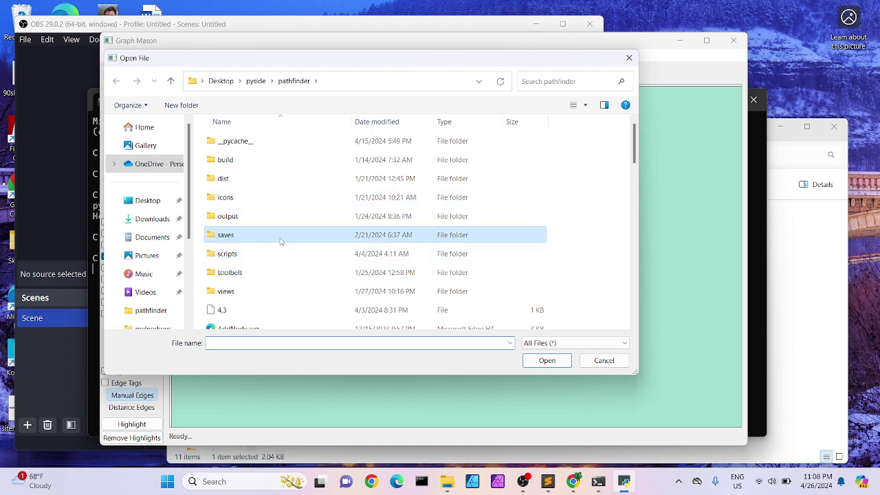
pyautogui.doubleClick(280, 237)
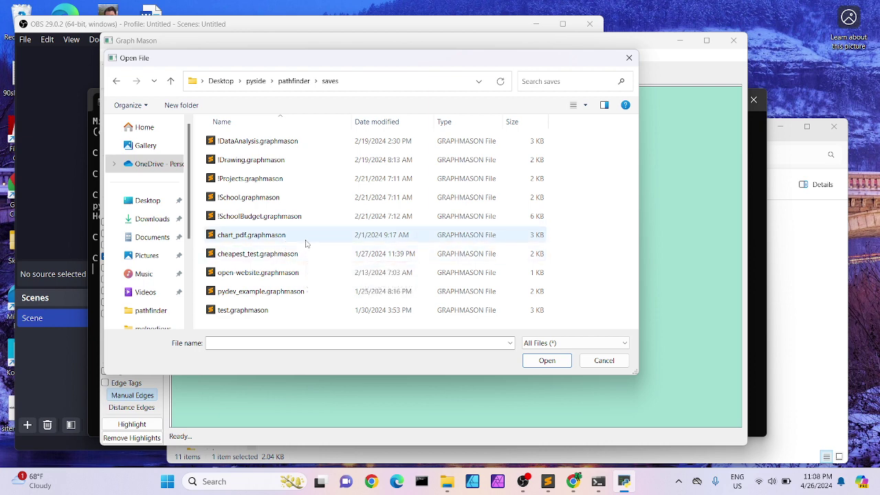
pyautogui.click(307, 240)
pyautogui.click(544, 360)
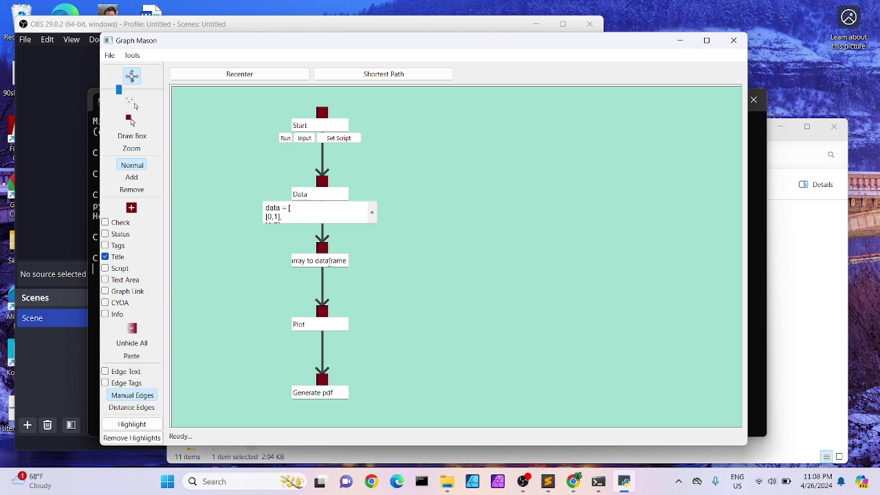
pyautogui.moveTo(323, 250); pyautogui.dragTo(312, 253)
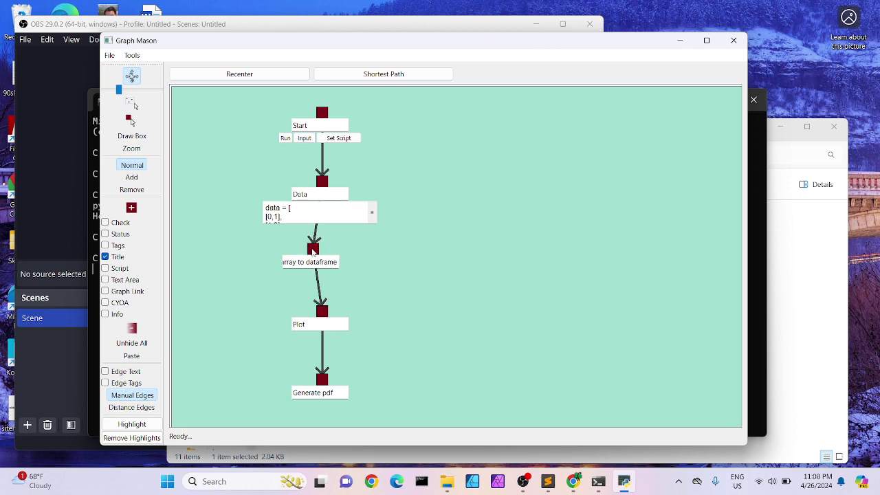
# Step: Browse the scripts folder from the Start node's script selection and cancel without choosing a file
pyautogui.click(342, 139)
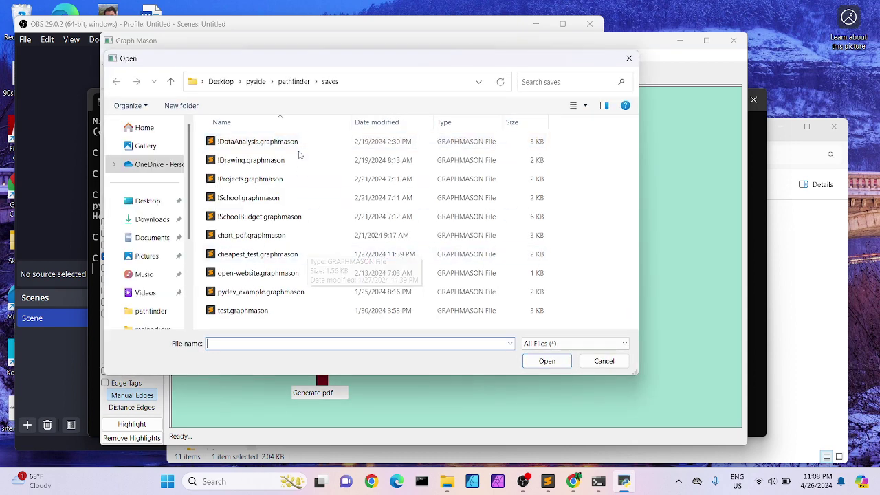
pyautogui.click(294, 81)
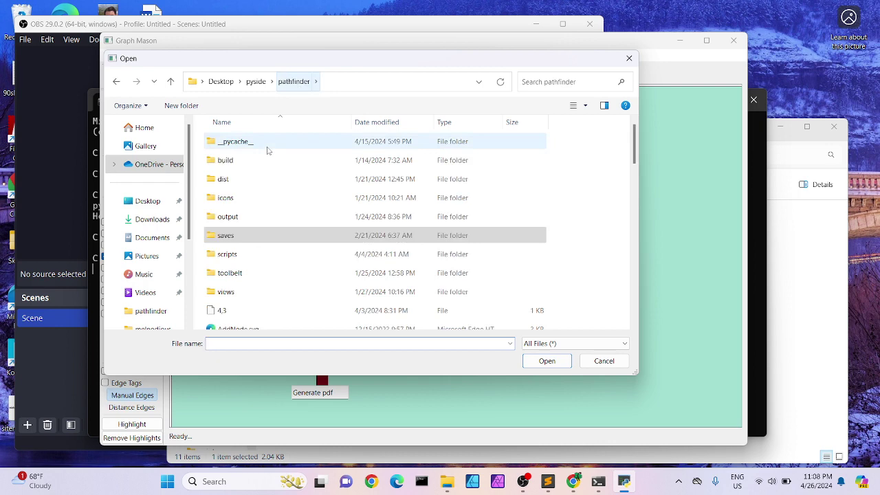
pyautogui.doubleClick(250, 255)
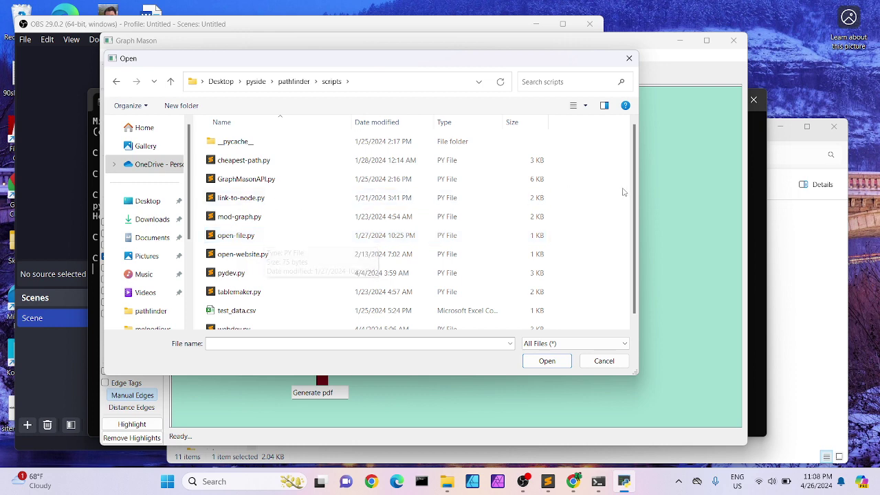
pyautogui.moveTo(636, 198); pyautogui.dragTo(637, 222)
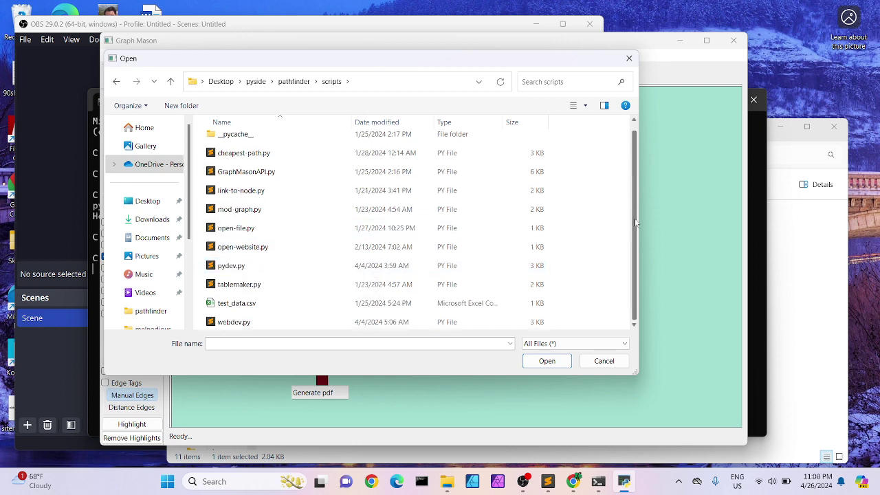
pyautogui.scroll(1, 636, 211)
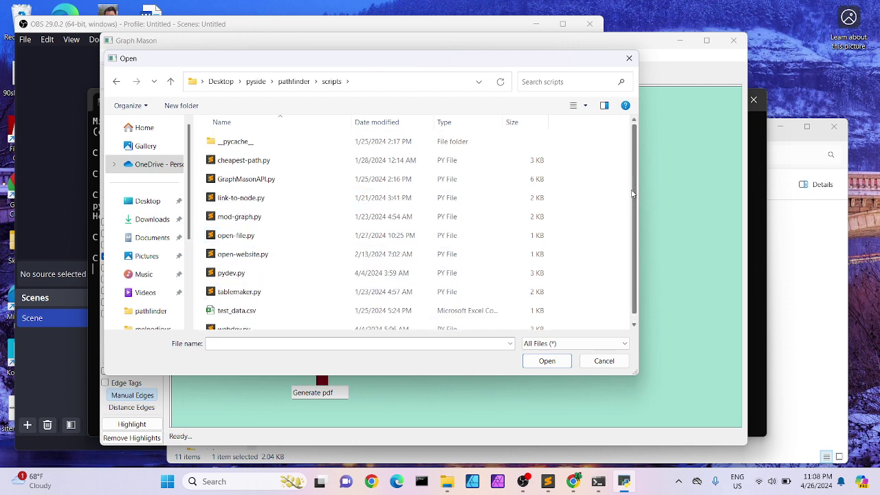
pyautogui.click(605, 361)
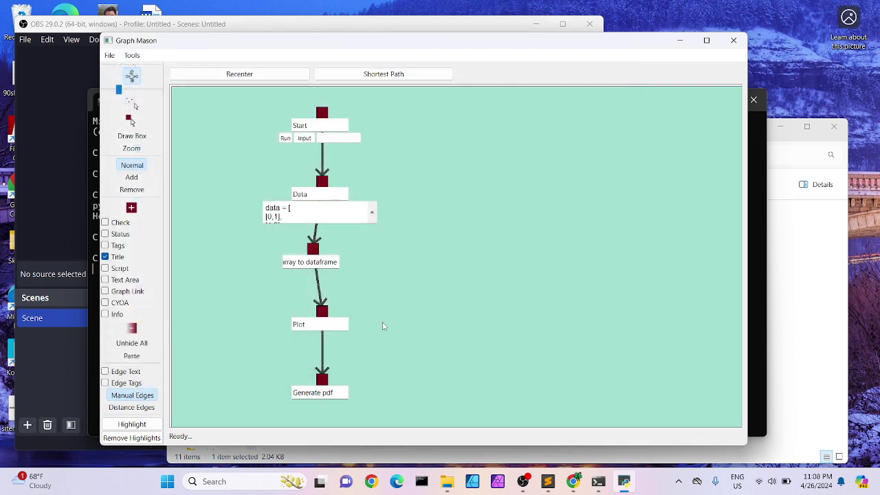
pyautogui.click(342, 217)
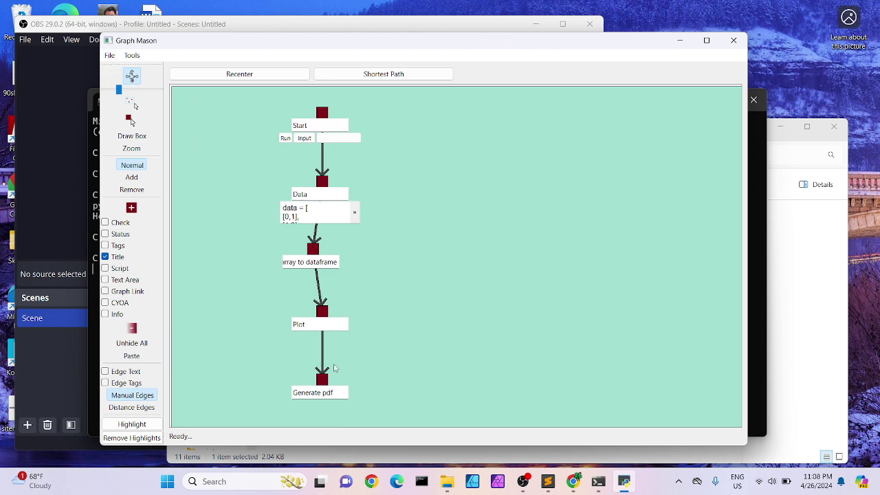
# Step: Add a Graph Link component to the Start node and deselect the node
pyautogui.click(318, 114)
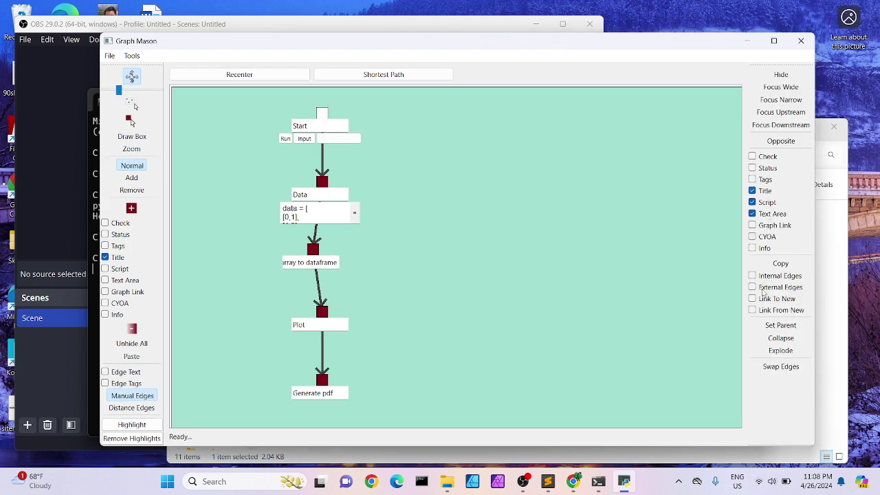
pyautogui.click(752, 225)
pyautogui.click(602, 215)
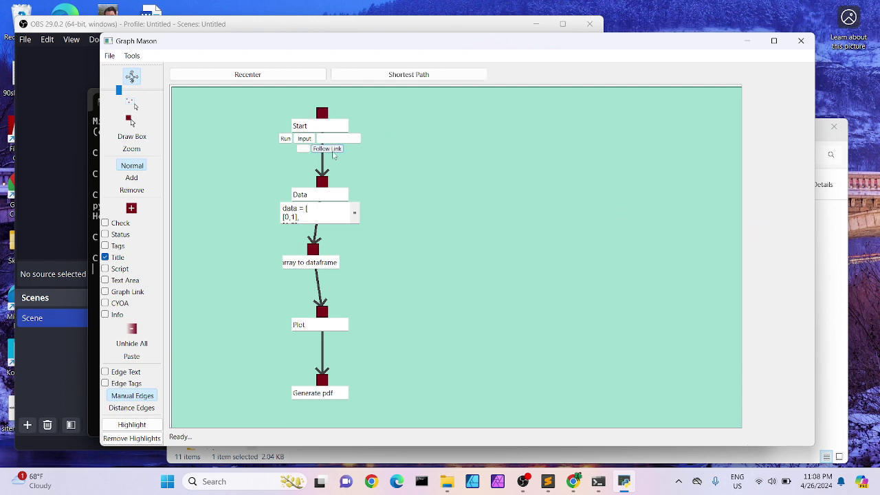
# Step: Set the Start node's graph link to cheapest_test.graphmason from the saves folder and follow the link
pyautogui.click(303, 150)
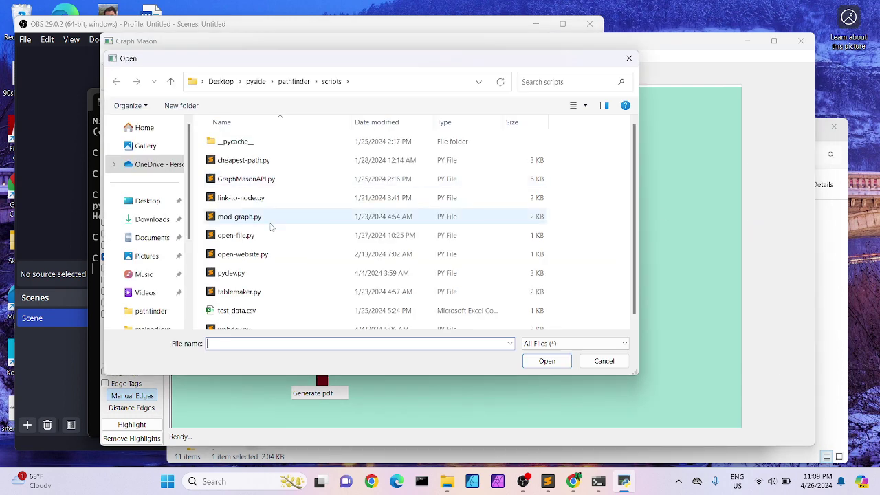
pyautogui.click(293, 81)
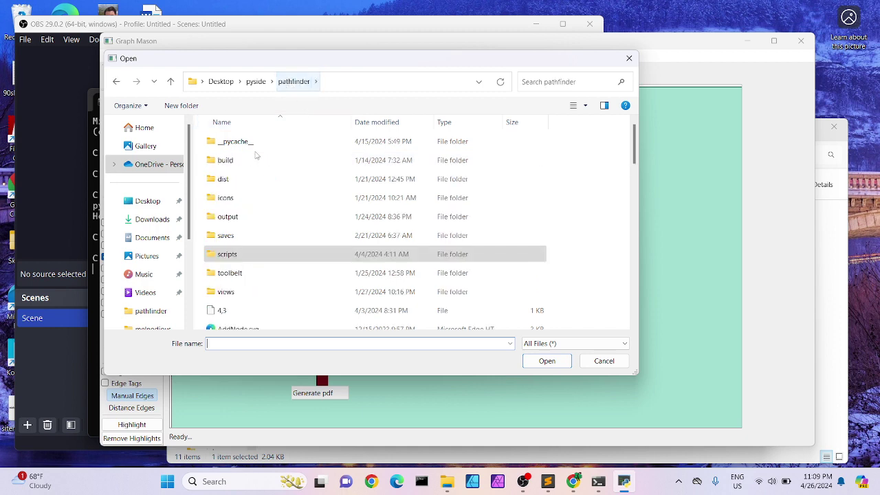
pyautogui.doubleClick(241, 235)
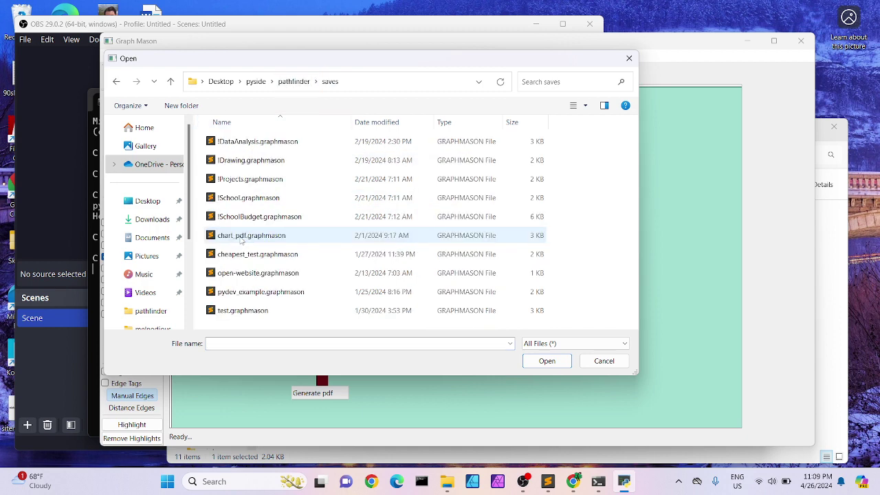
pyautogui.click(279, 260)
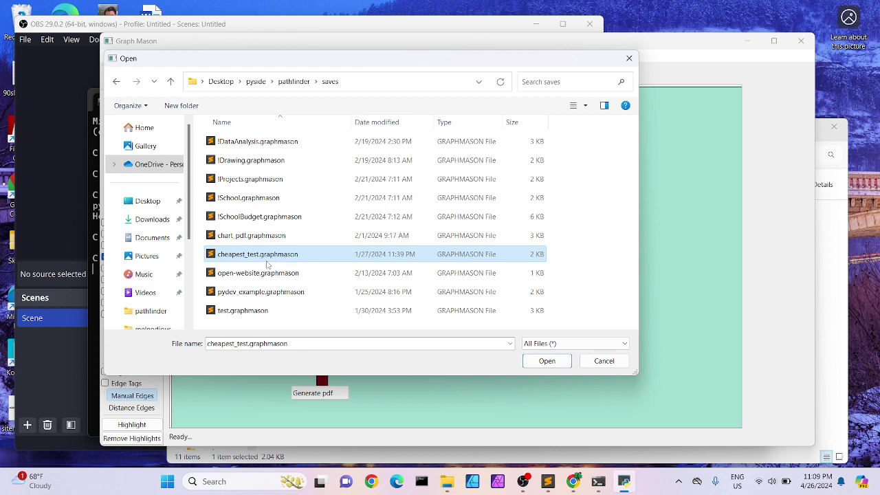
pyautogui.click(544, 360)
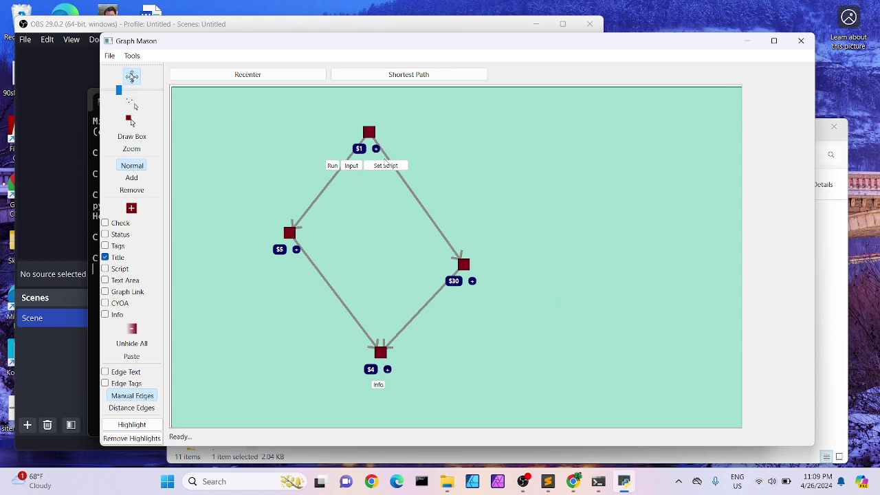
# Step: Set the $1 node's script to cheapest-path.py from the pathfinder scripts folder
pyautogui.click(385, 166)
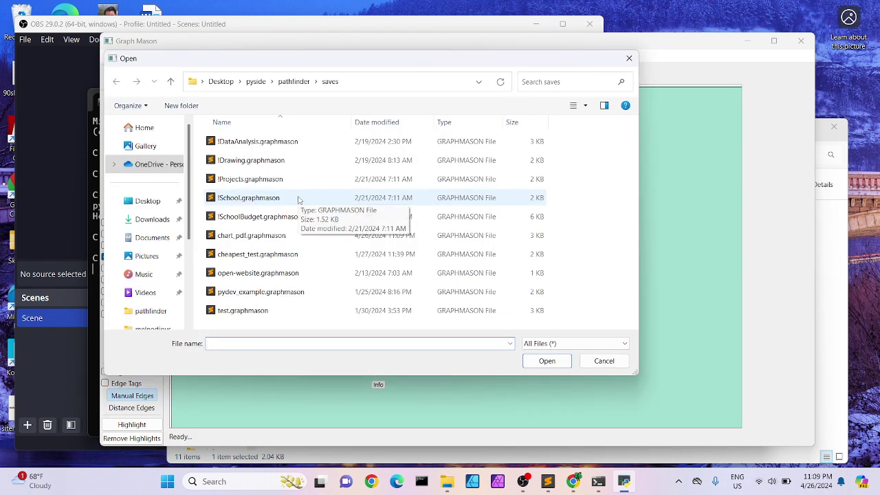
pyautogui.click(596, 360)
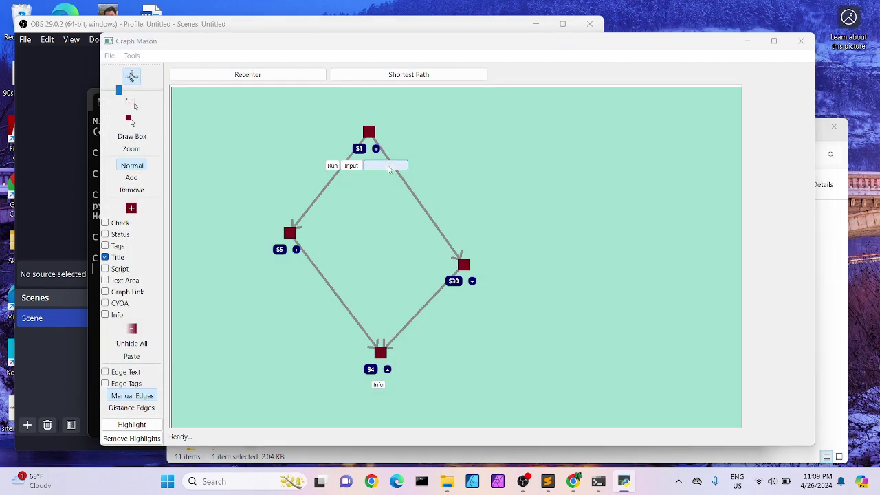
pyautogui.click(335, 167)
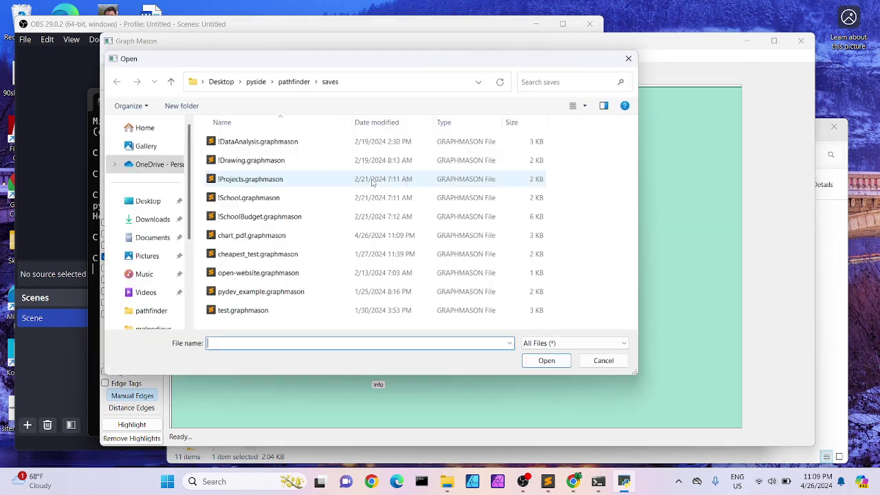
pyautogui.click(293, 88)
pyautogui.doubleClick(258, 252)
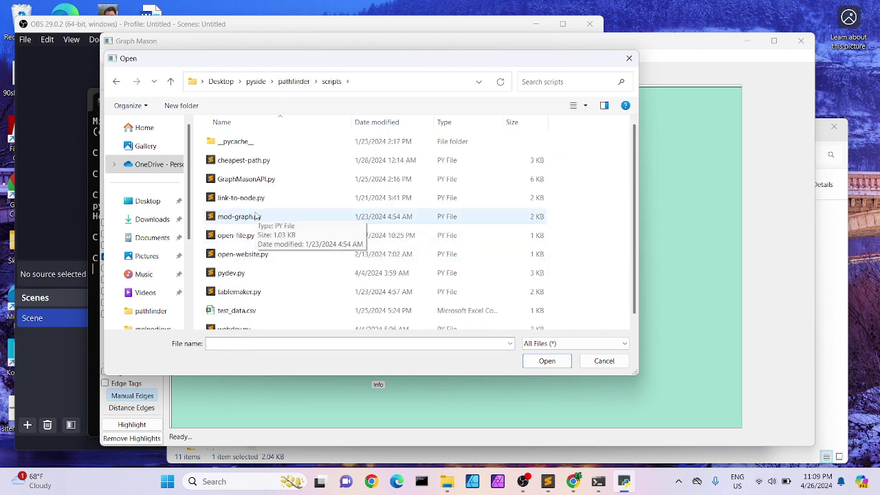
pyautogui.scroll(-1, 257, 218)
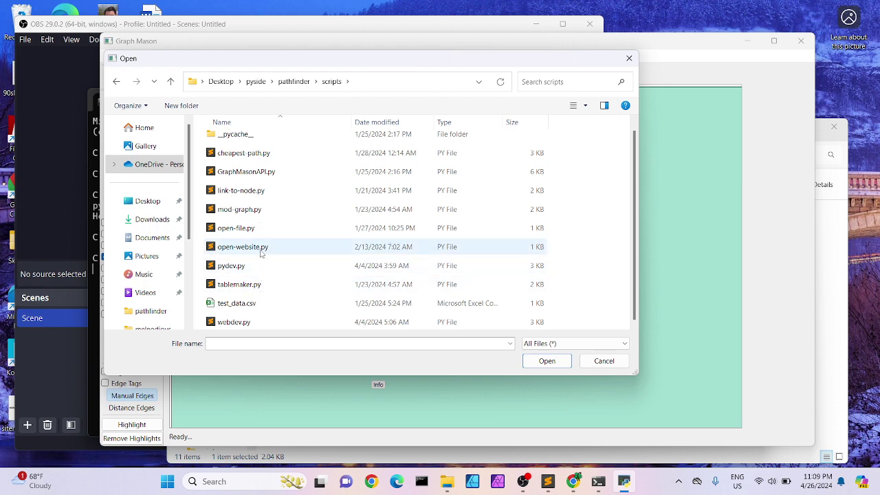
pyautogui.scroll(1, 261, 226)
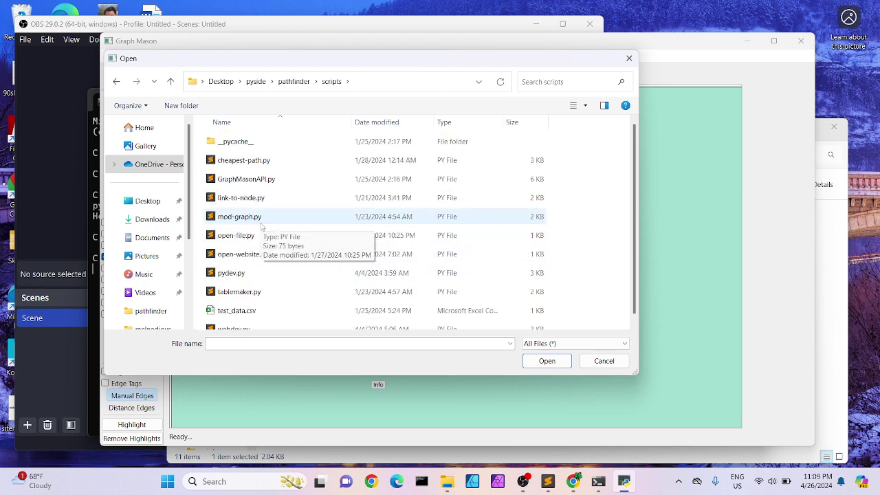
pyautogui.click(273, 162)
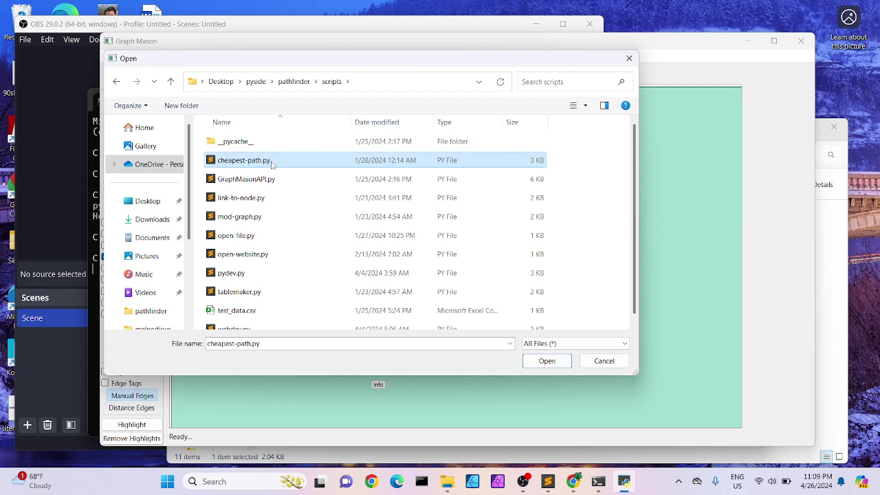
pyautogui.click(535, 361)
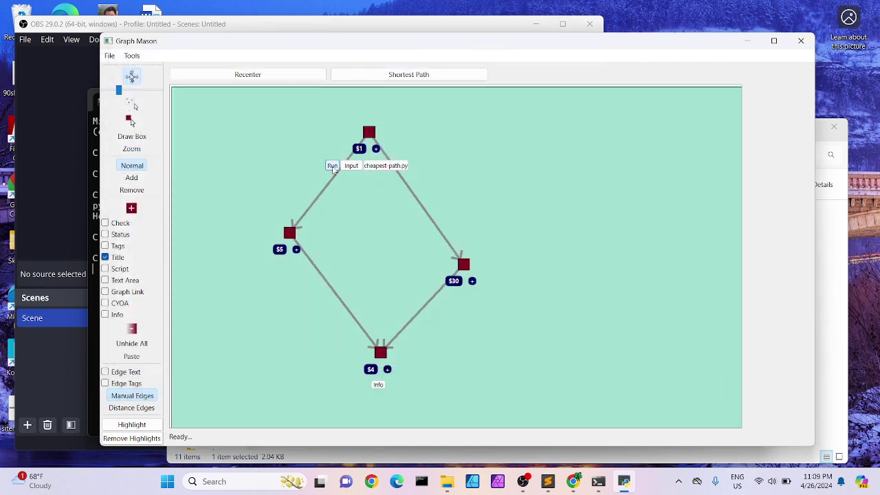
# Step: Run the $1 node's cheapest-path.py script, move the output window off the graph, and close it
pyautogui.click(333, 167)
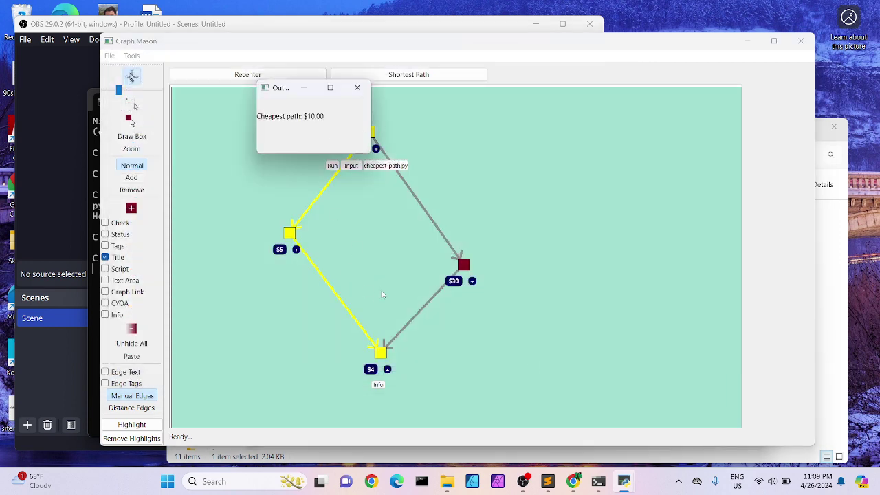
pyautogui.moveTo(287, 89); pyautogui.dragTo(590, 178)
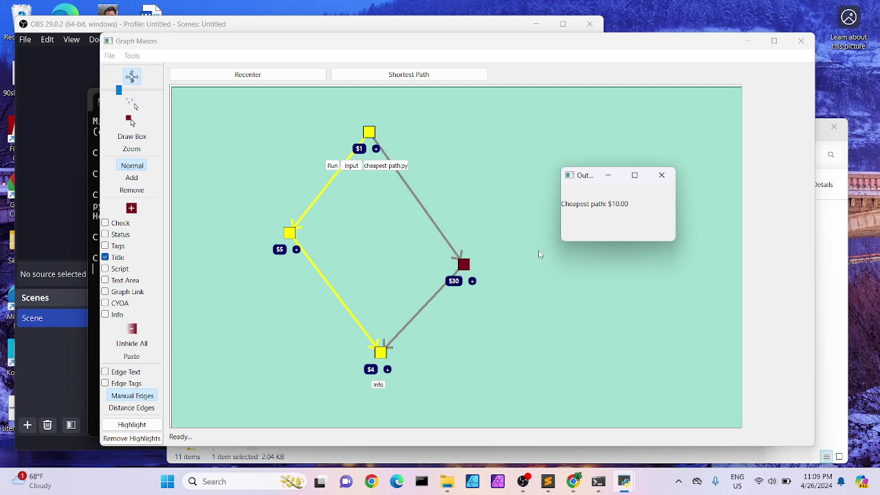
pyautogui.click(661, 174)
# Step: Compare the $1 node's script input with the node ID in the $4 node's info
pyautogui.click(352, 165)
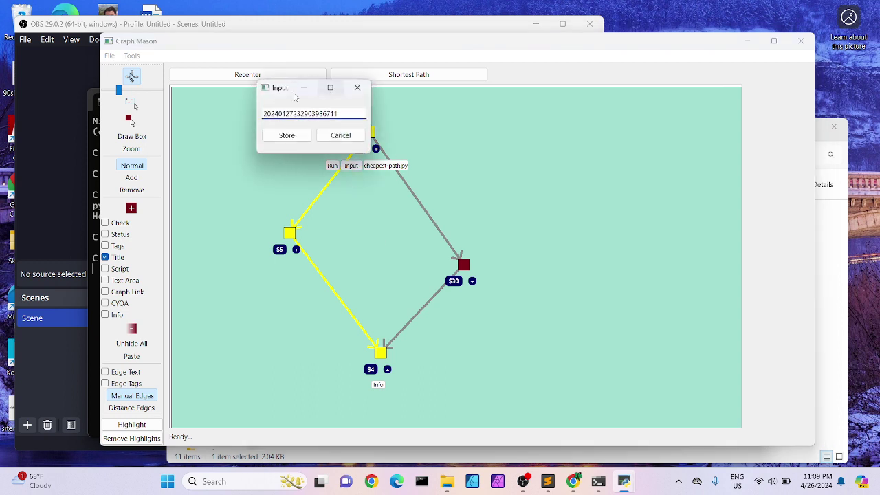
pyautogui.moveTo(286, 97); pyautogui.dragTo(419, 139)
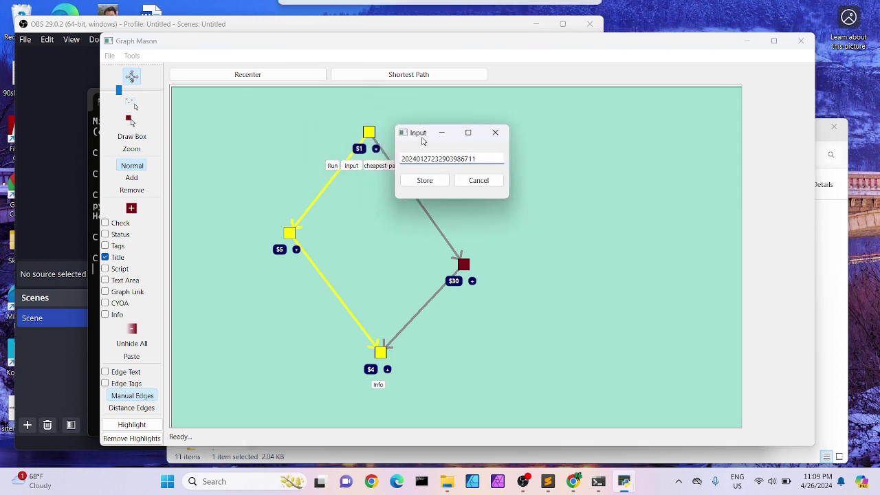
pyautogui.click(495, 131)
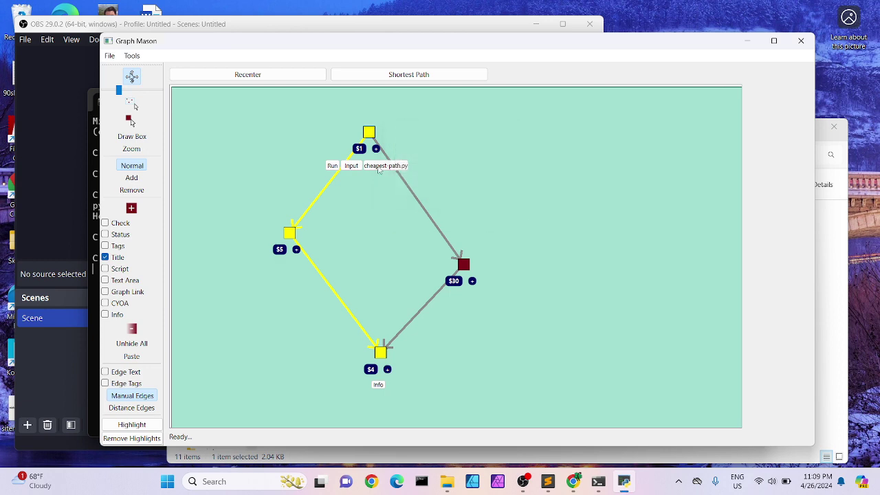
pyautogui.click(376, 384)
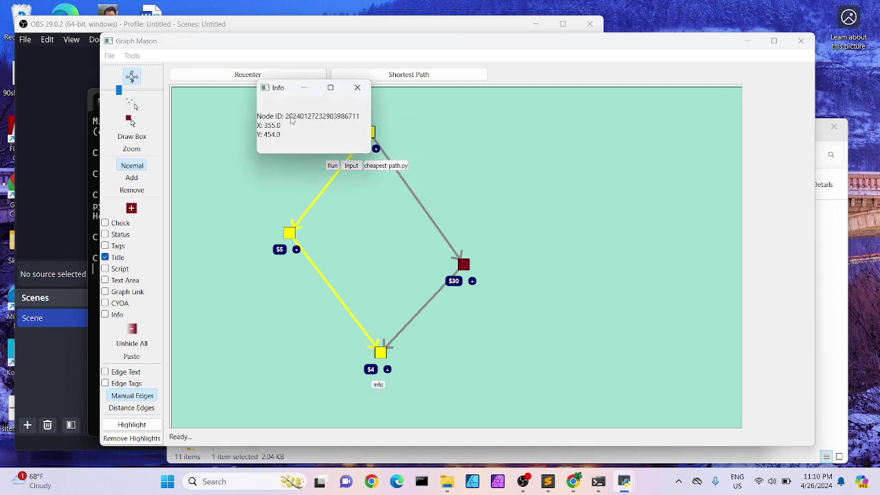
pyautogui.moveTo(285, 120); pyautogui.dragTo(365, 118)
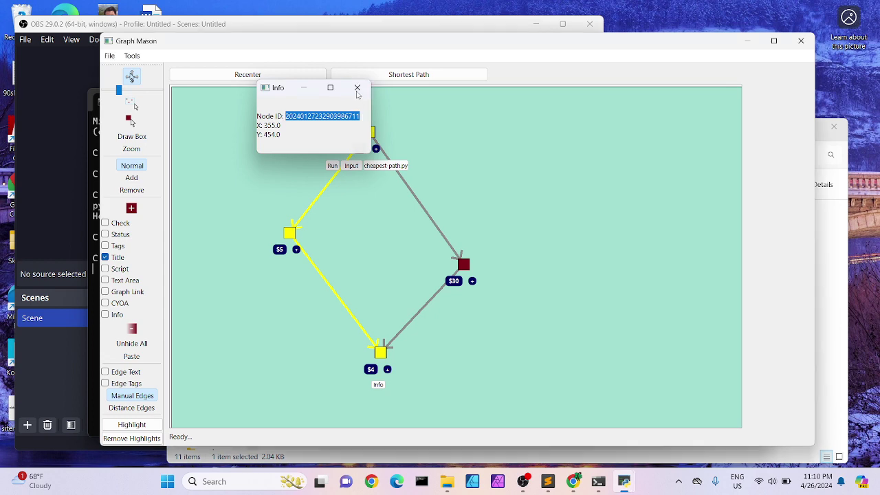
pyautogui.click(358, 87)
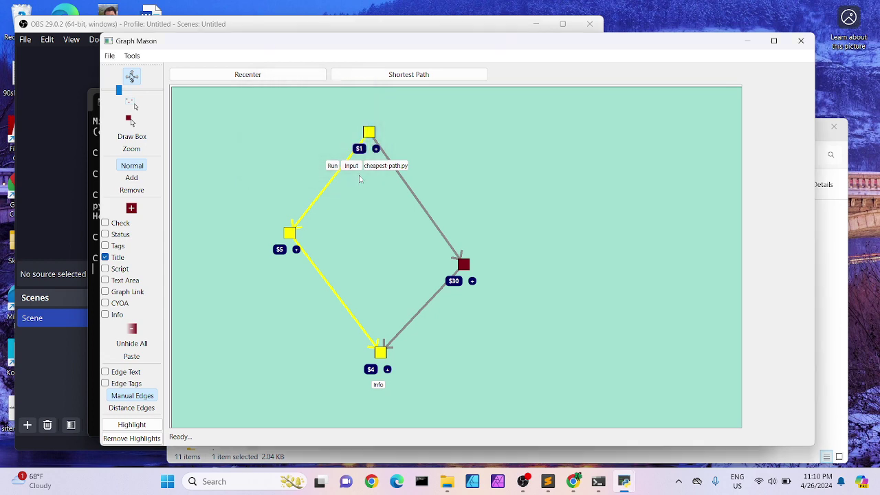
# Step: Add an Info component to the $30 node and copy the node ID from its info window
pyautogui.click(464, 264)
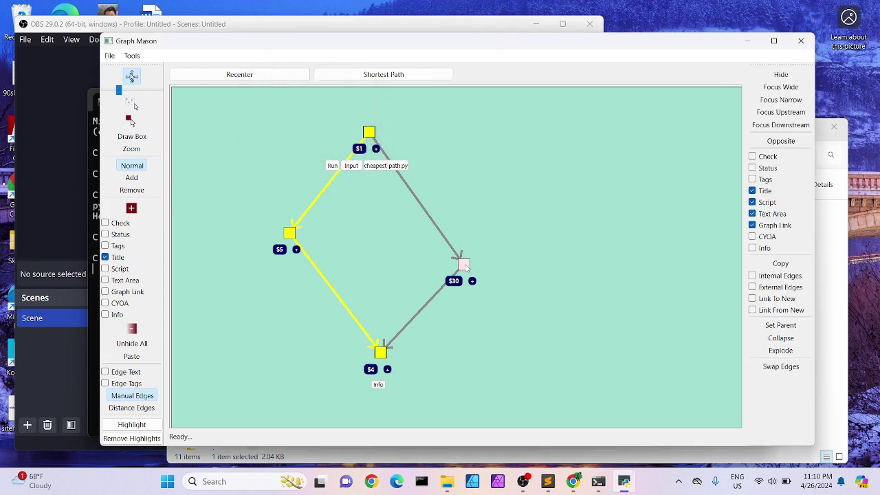
pyautogui.click(752, 248)
pyautogui.click(460, 297)
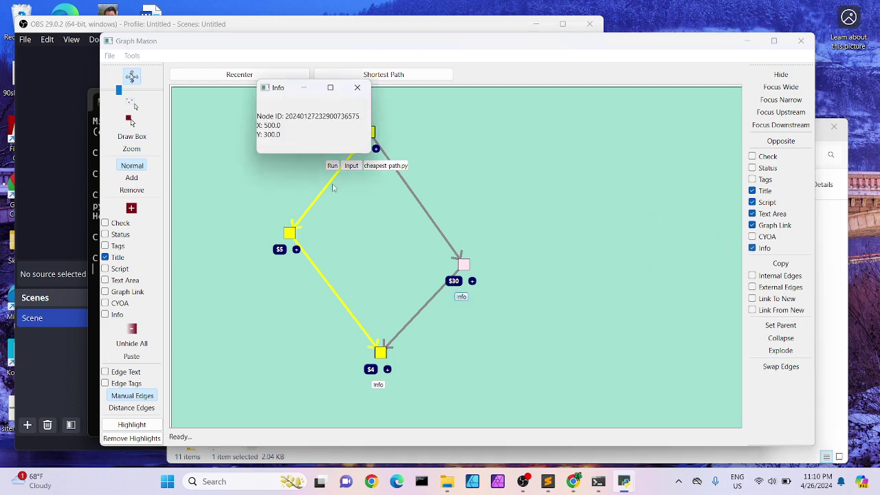
pyautogui.moveTo(287, 121); pyautogui.dragTo(361, 120)
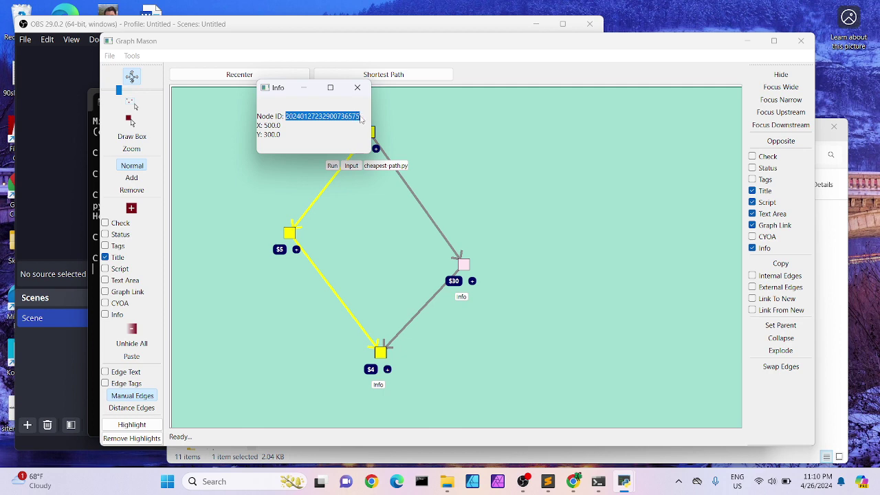
pyautogui.click(356, 87)
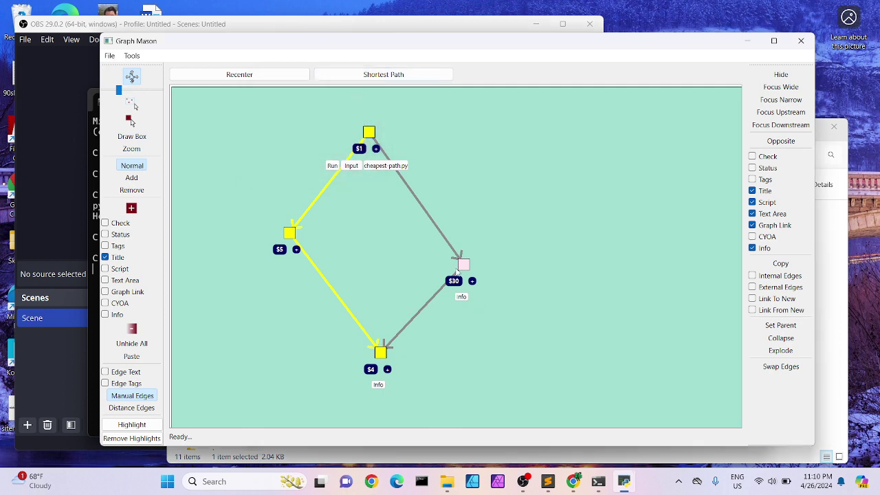
pyautogui.click(153, 438)
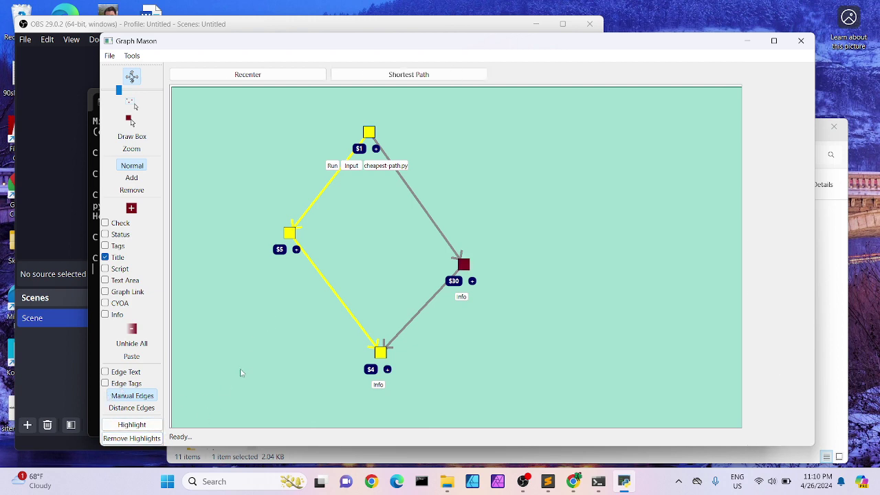
pyautogui.click(148, 438)
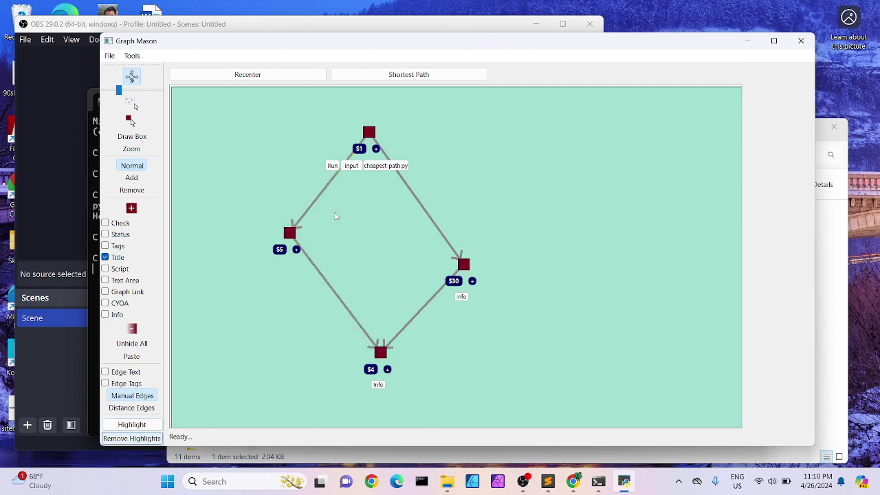
pyautogui.click(351, 166)
pyautogui.doubleClick(315, 113)
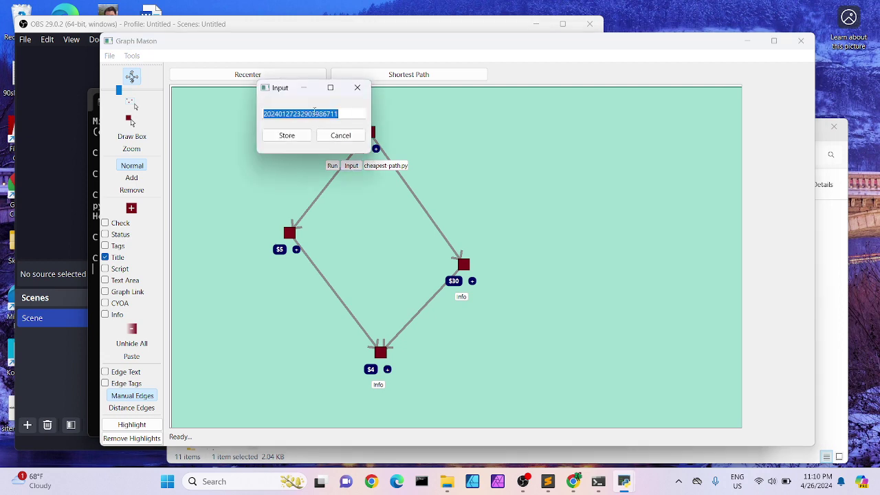
pyautogui.hotkey('ctrl', 'v')
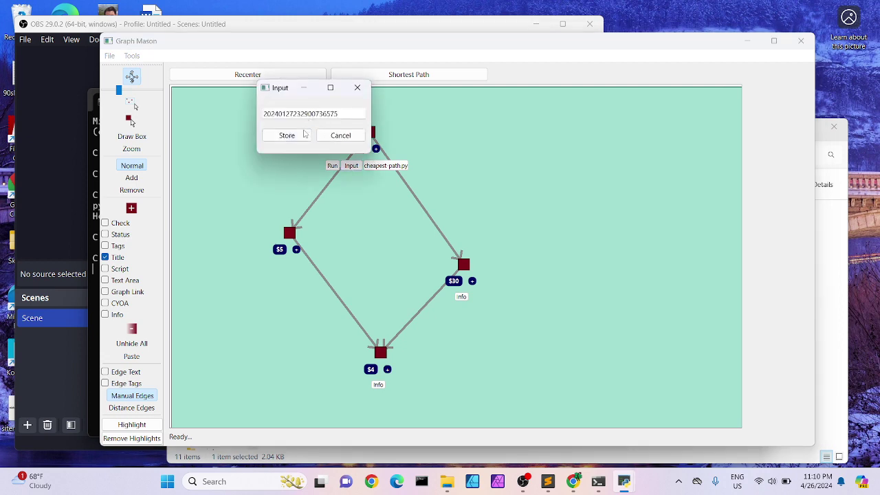
pyautogui.click(304, 135)
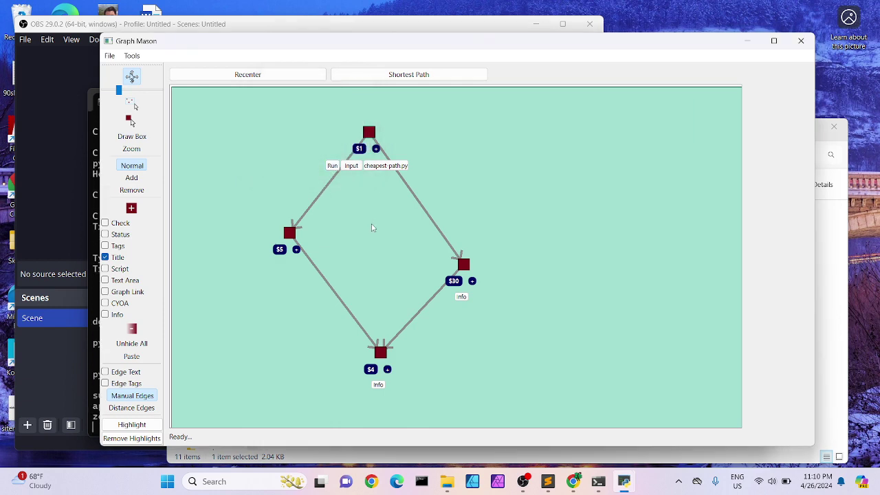
# Step: Read the script's traceback in the Command Prompt, then return to Graph Mason and recheck the $1 node's script input
pyautogui.click(94, 302)
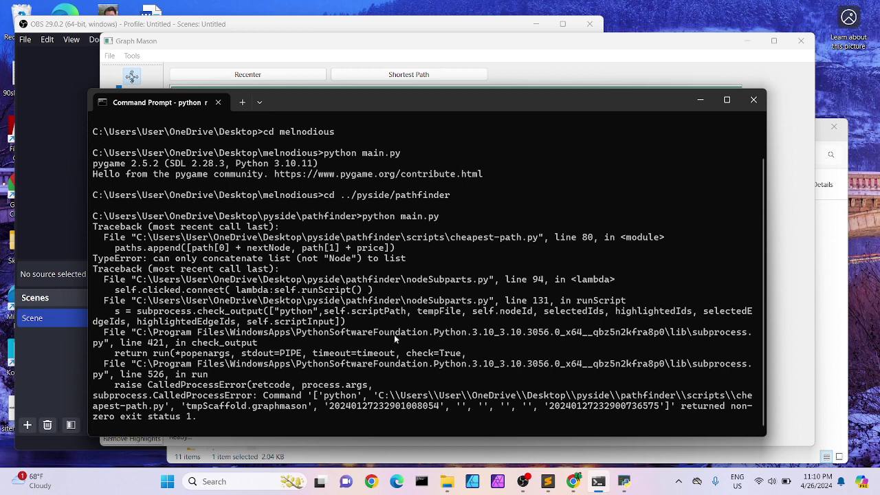
pyautogui.click(395, 58)
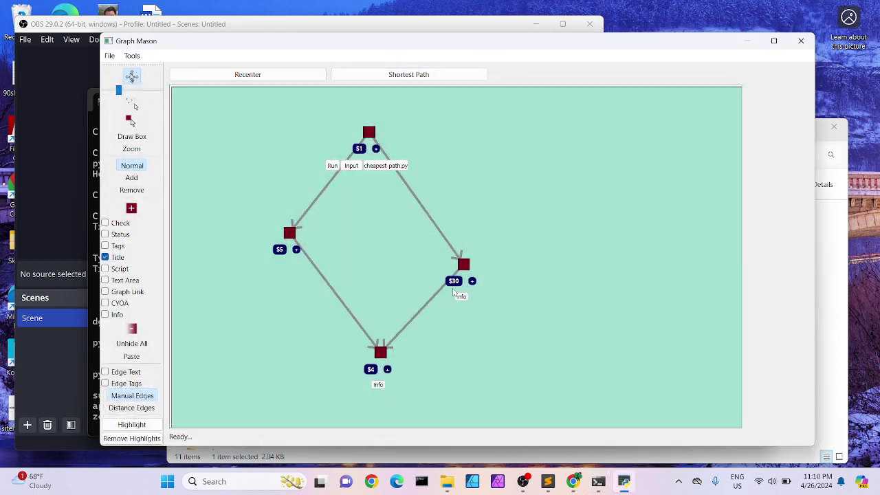
pyautogui.click(350, 166)
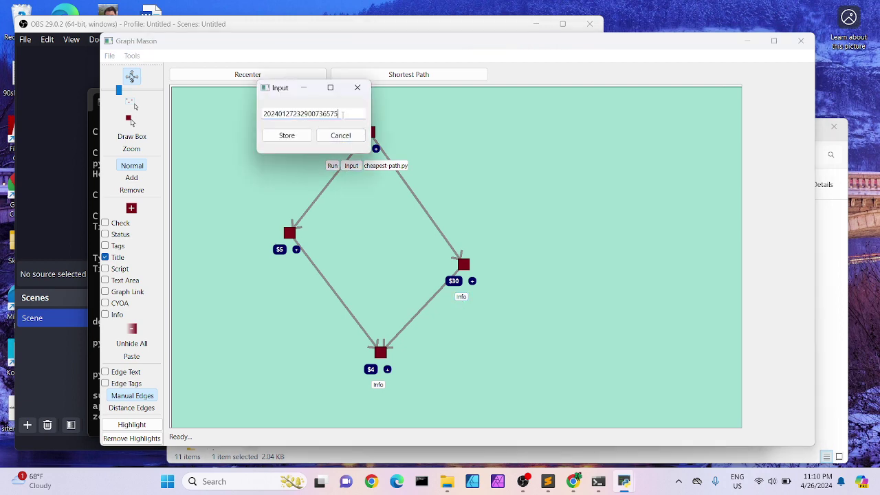
pyautogui.moveTo(342, 115); pyautogui.dragTo(241, 109)
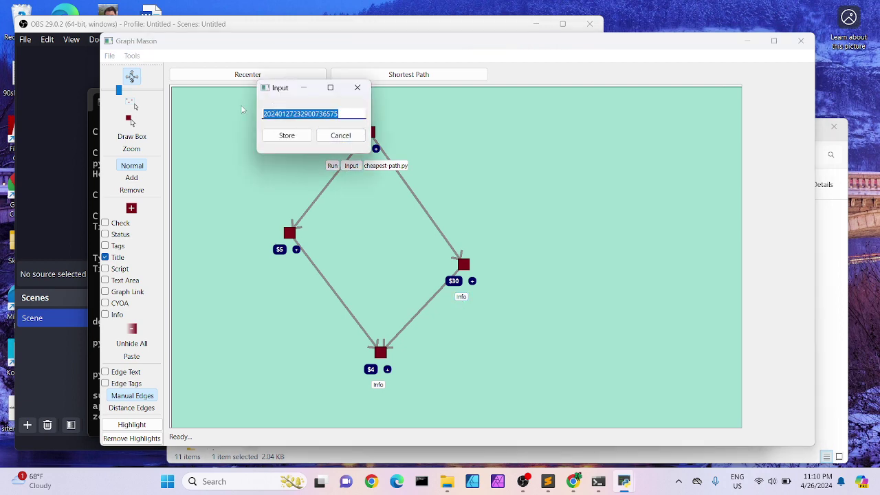
pyautogui.click(301, 135)
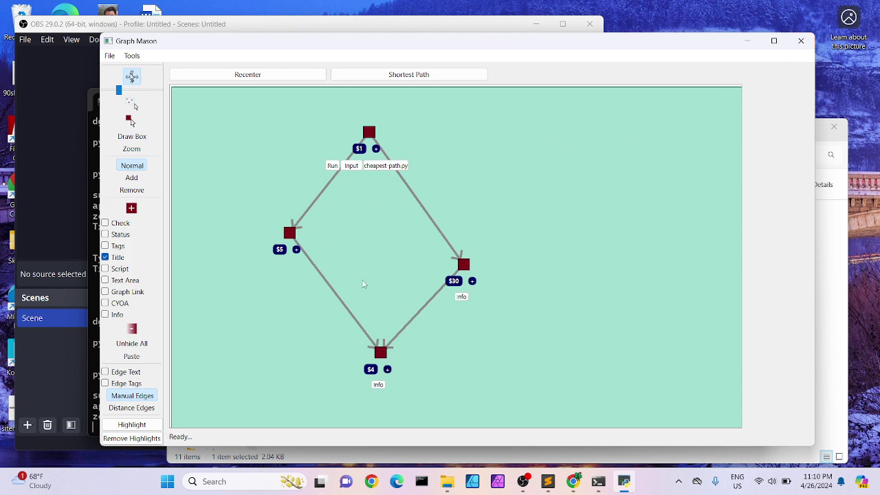
# Step: Copy the node ID from the $4 node's info window
pyautogui.click(378, 385)
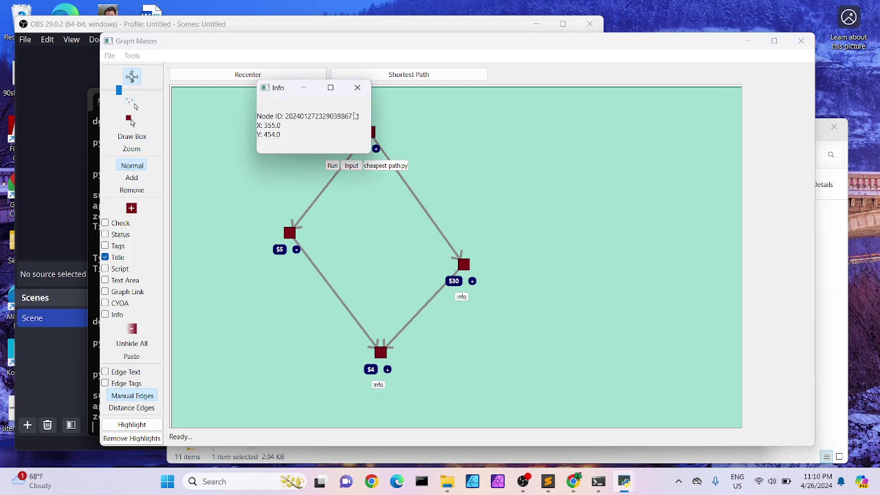
pyautogui.moveTo(359, 118); pyautogui.dragTo(283, 122)
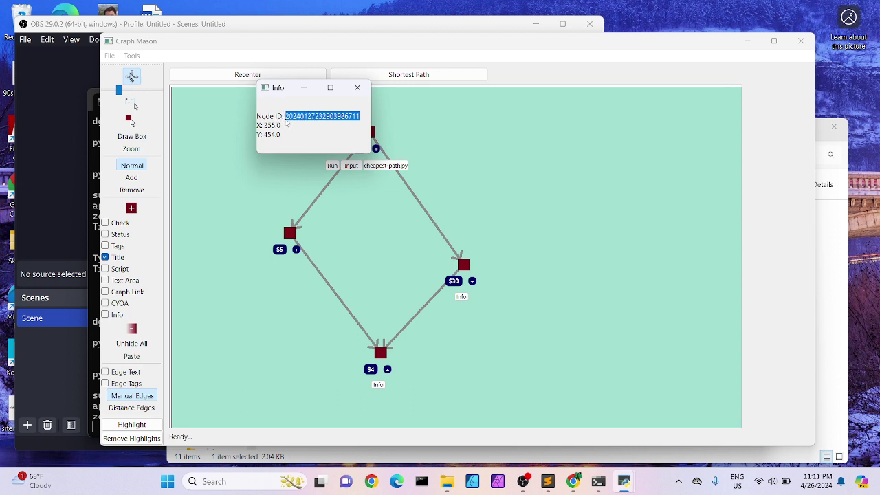
pyautogui.click(357, 87)
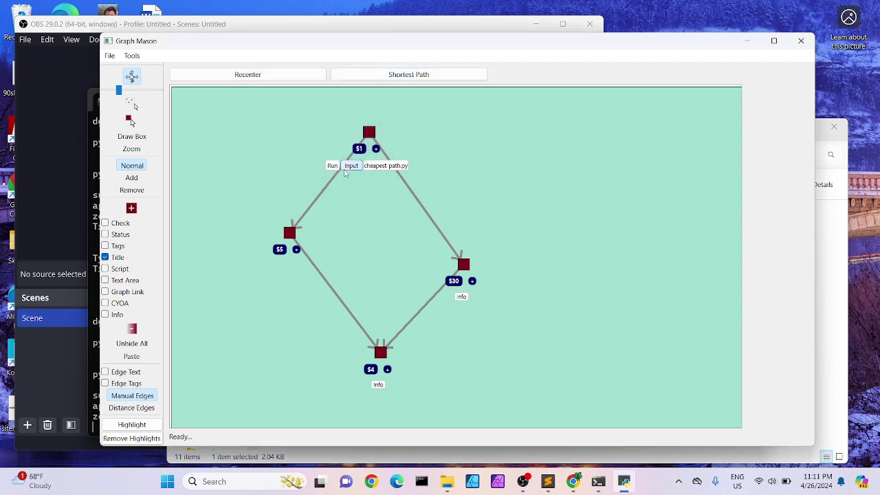
pyautogui.click(351, 166)
pyautogui.doubleClick(314, 116)
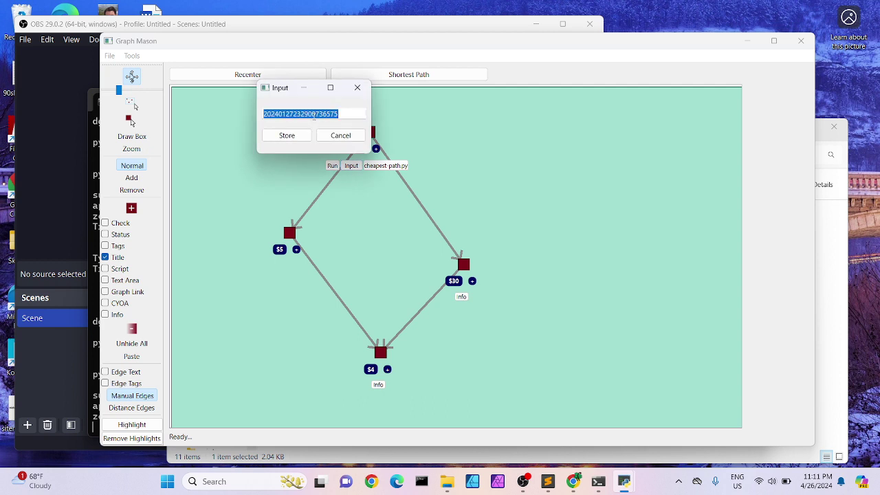
pyautogui.hotkey('ctrl', 'v')
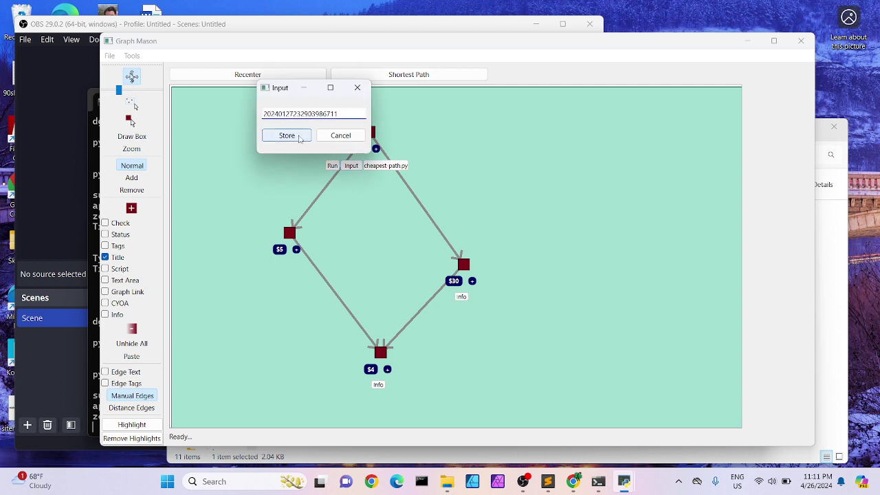
pyautogui.click(287, 135)
pyautogui.click(332, 166)
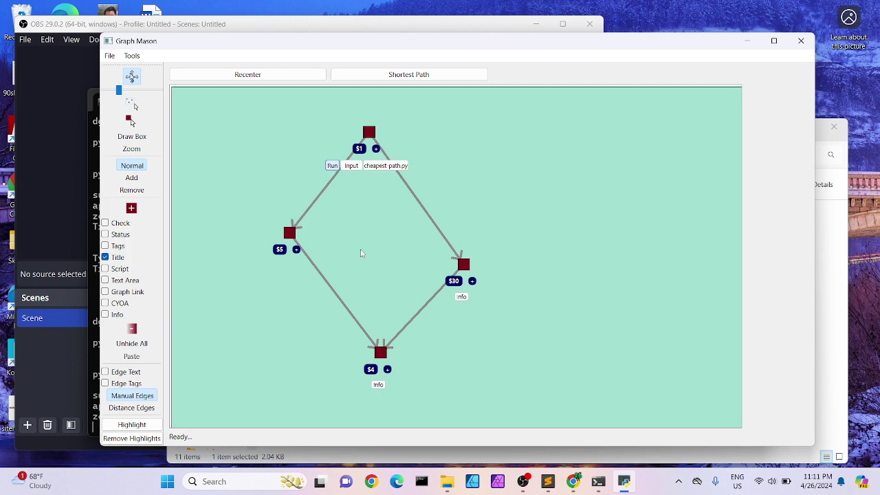
pyautogui.click(357, 87)
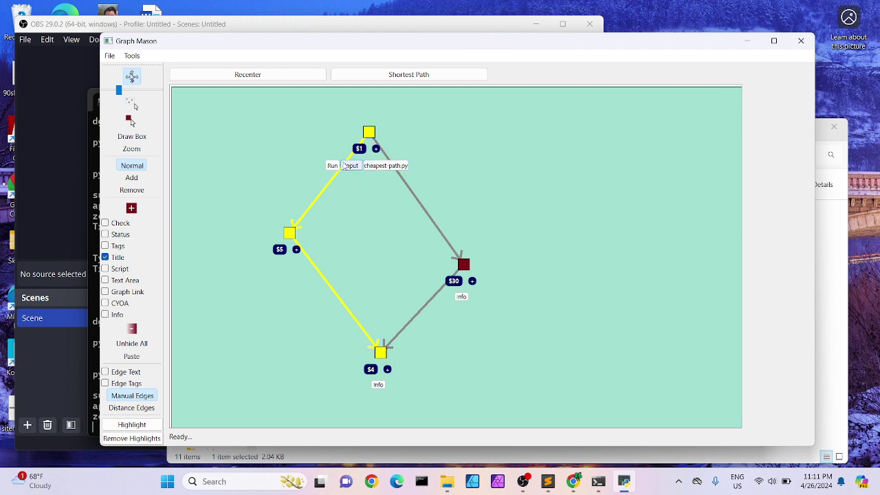
# Step: Add a Graph Link component to the $1 node
pyautogui.click(369, 135)
pyautogui.click(407, 144)
pyautogui.click(371, 136)
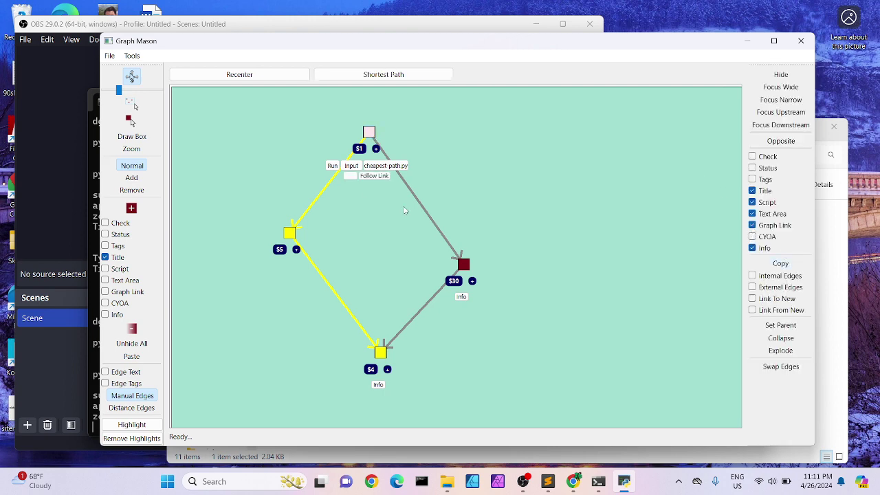
# Step: Follow the $1 node's empty graph link and open chart_pdf.graphmason from the pathfinder saves folder
pyautogui.click(371, 176)
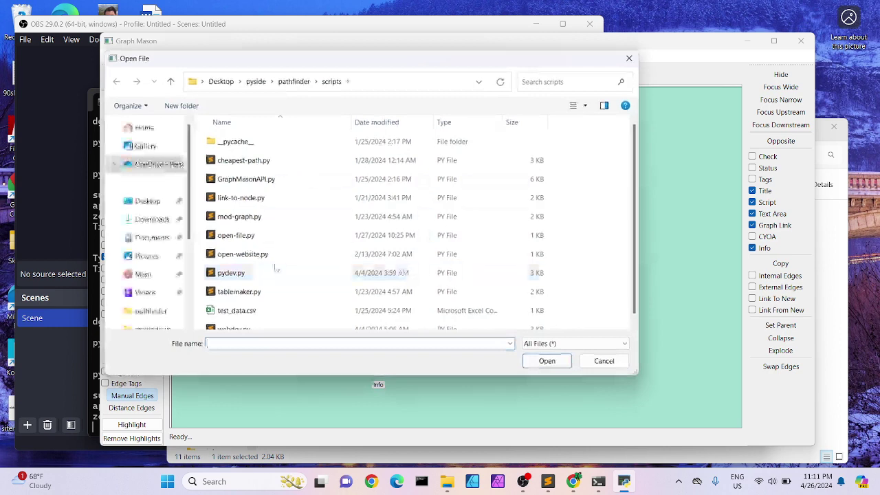
pyautogui.click(293, 81)
pyautogui.doubleClick(262, 235)
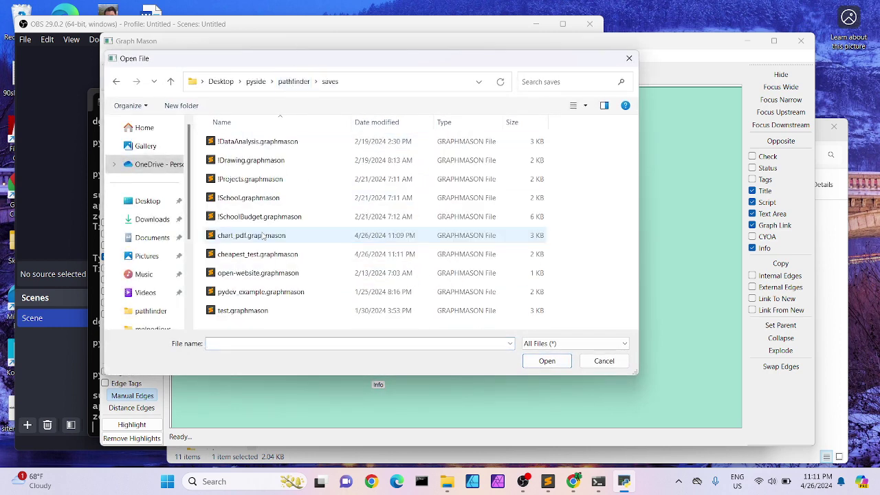
pyautogui.click(270, 236)
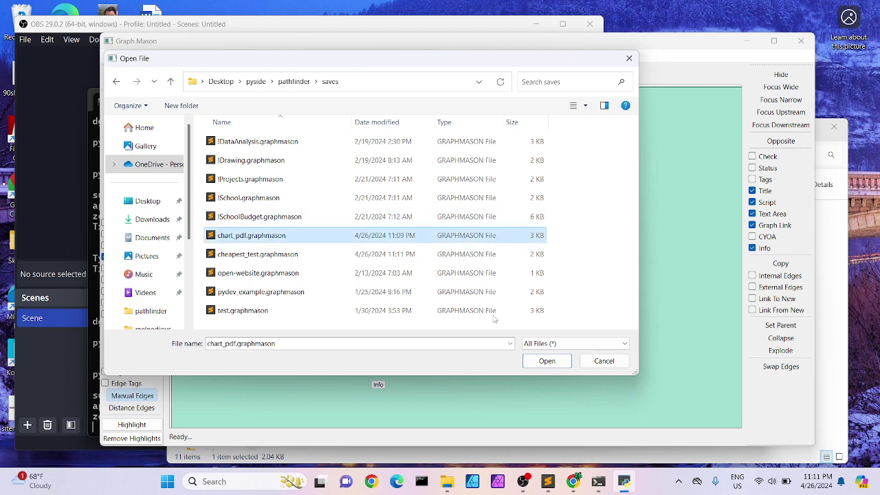
pyautogui.doubleClick(270, 236)
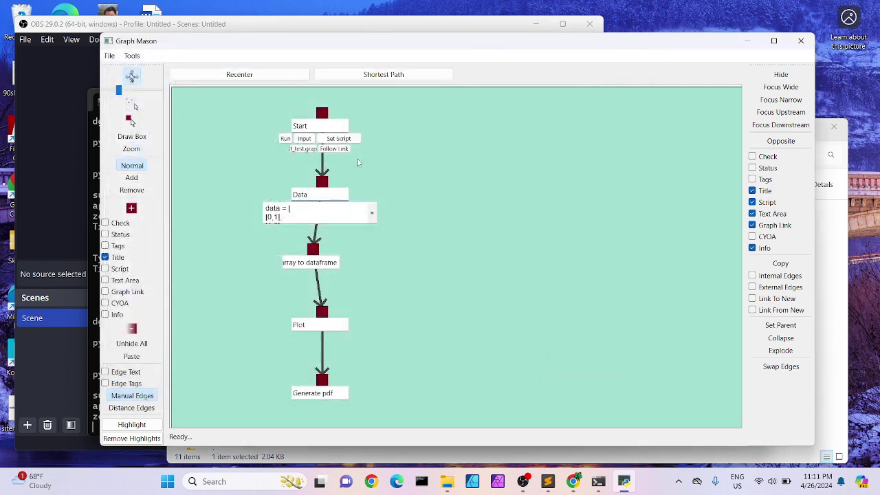
# Step: Set the Start node's graph link to cheapest_test.graphmason and follow it
pyautogui.click(303, 149)
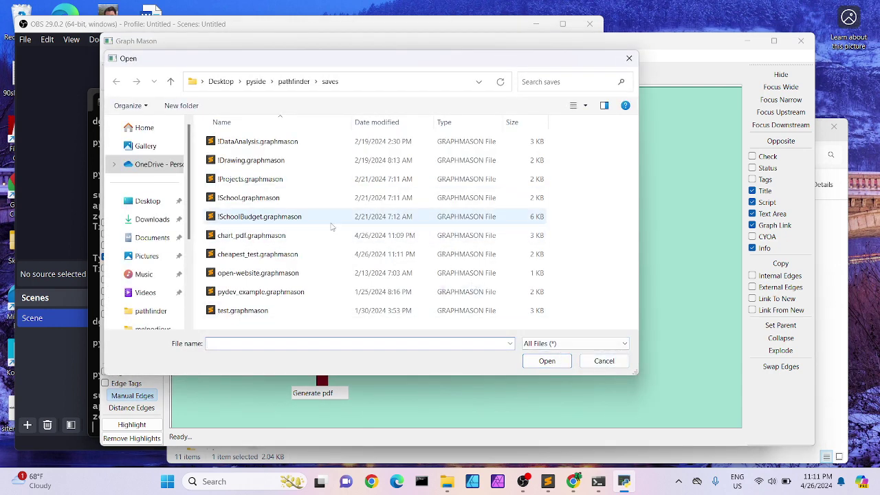
pyautogui.click(292, 256)
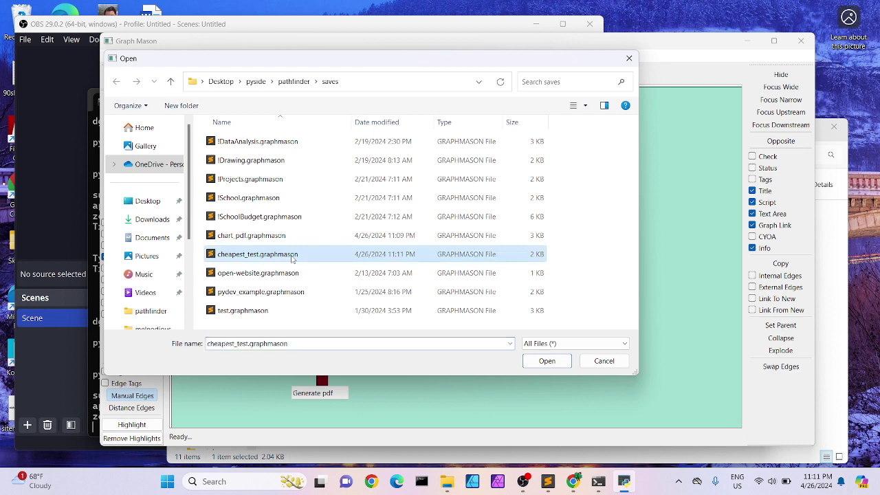
pyautogui.click(546, 361)
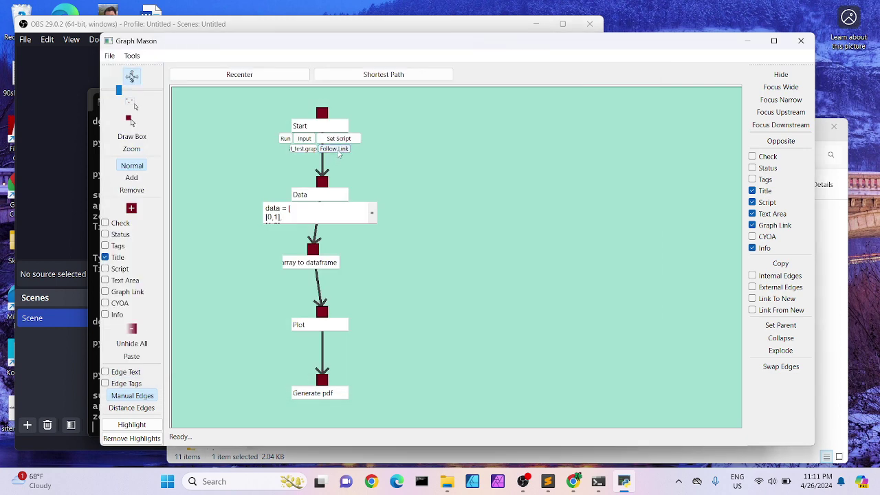
pyautogui.click(334, 148)
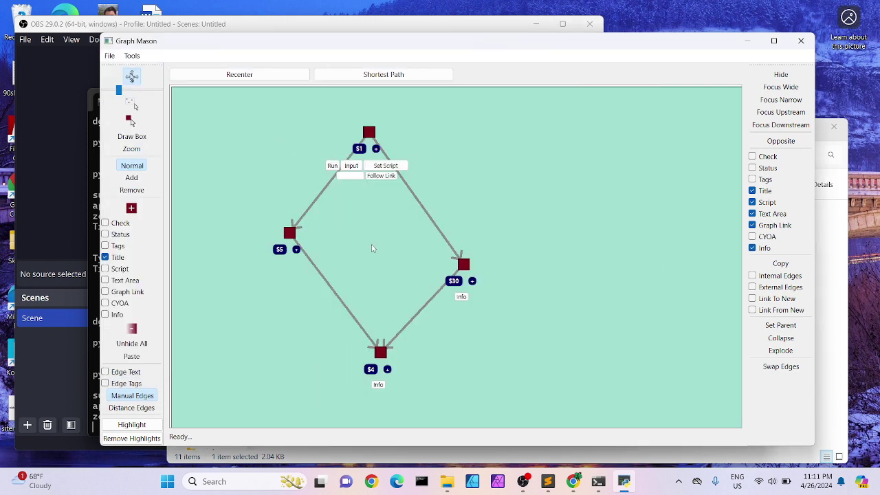
# Step: Set the $1 node's graph link to chart_pdf.graphmason
pyautogui.click(380, 176)
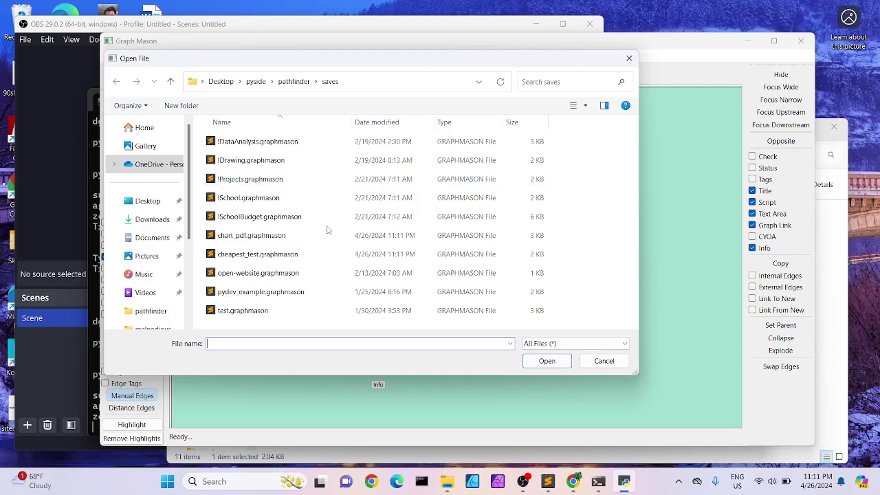
pyautogui.click(604, 360)
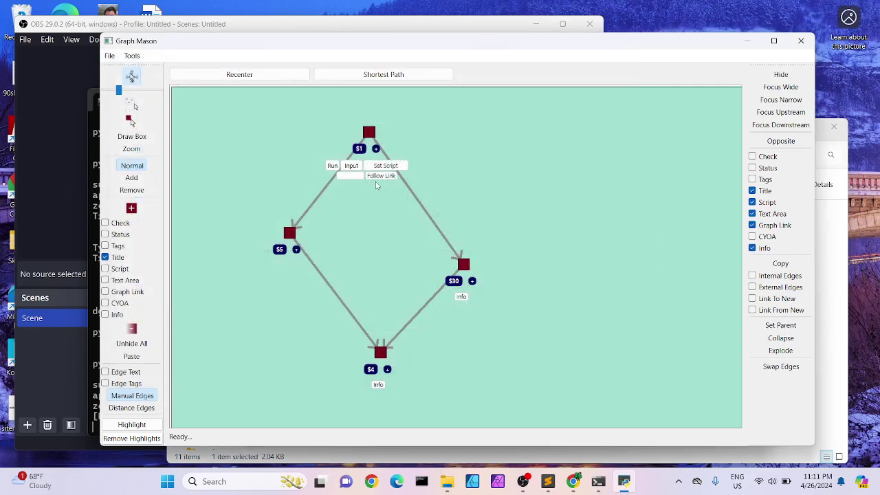
pyautogui.click(353, 167)
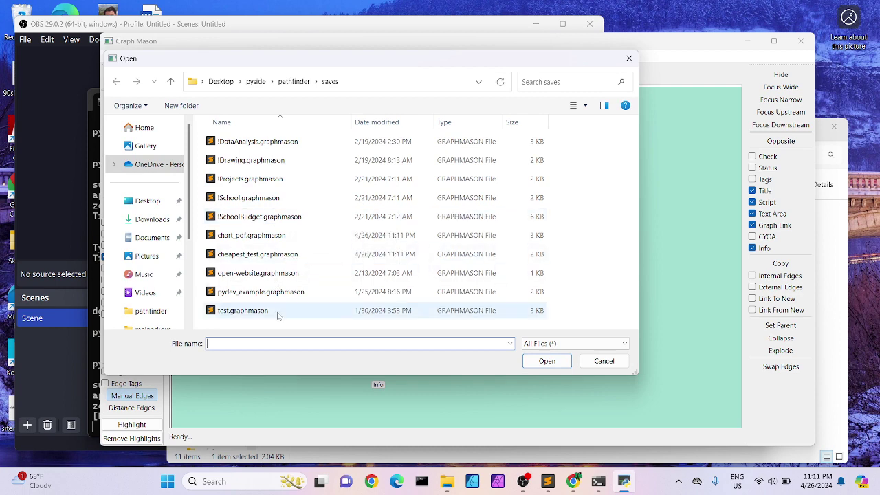
pyautogui.click(251, 235)
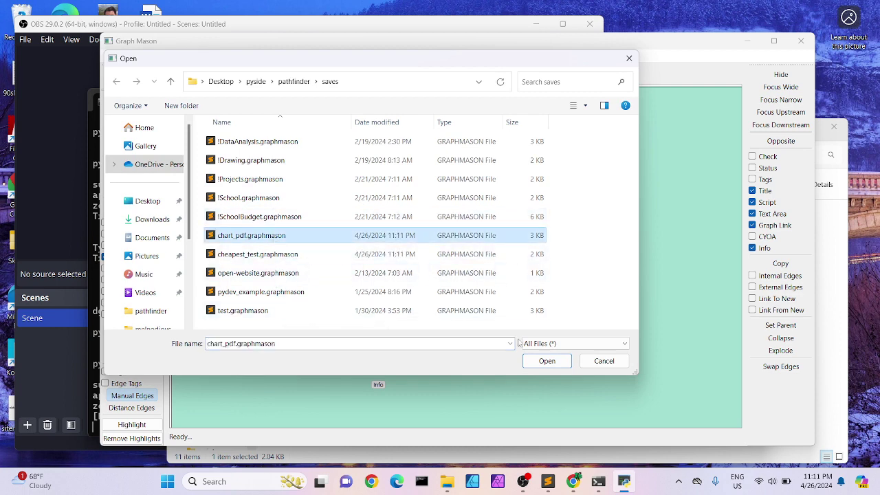
pyautogui.click(556, 364)
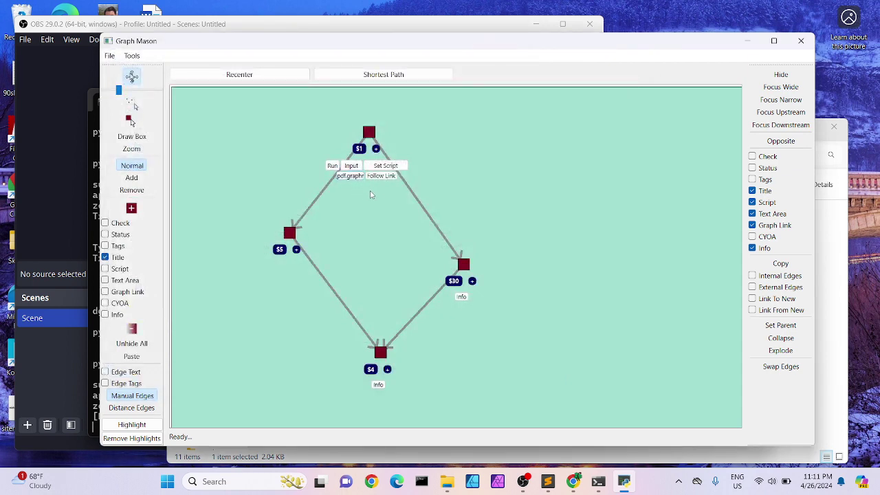
# Step: Follow the graph links back and forth between the cheapest_test and chart_pdf graphs, ending on cheapest_test
pyautogui.click(380, 176)
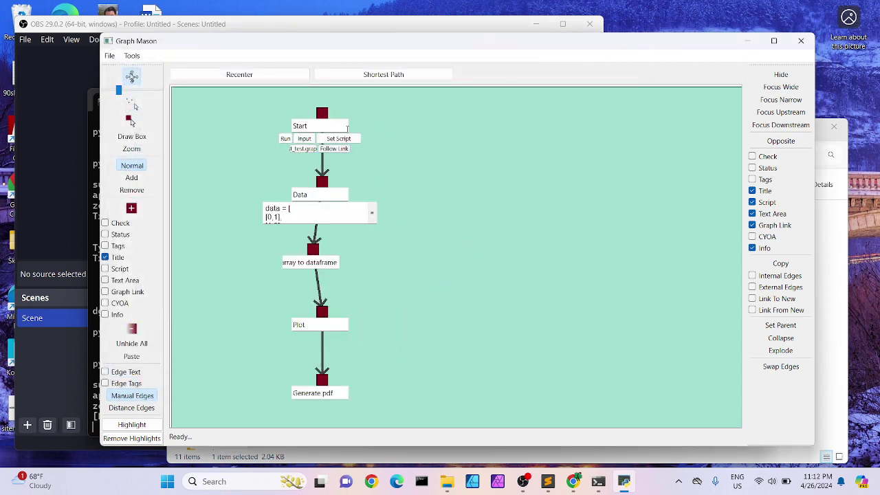
pyautogui.click(334, 149)
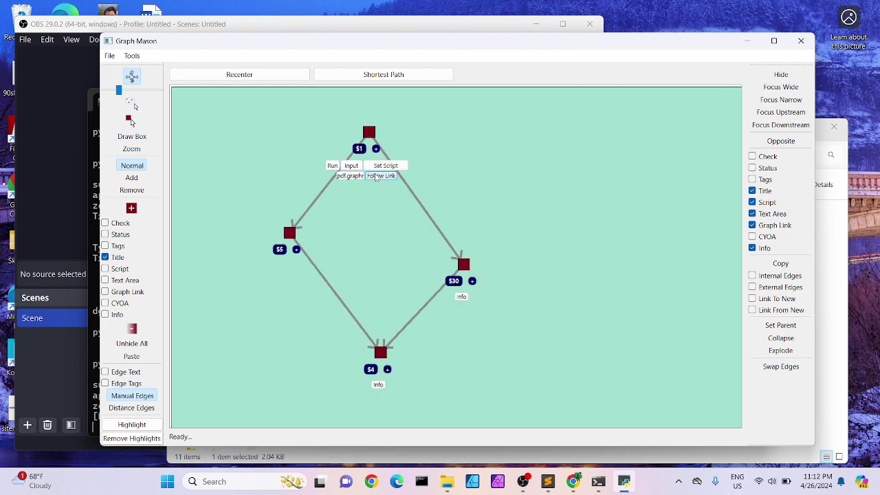
pyautogui.click(376, 176)
pyautogui.click(335, 150)
pyautogui.click(394, 177)
pyautogui.click(337, 153)
# Step: Add a new node to the upper right of the $30 node and replace its title with a Graph Link component
pyautogui.click(132, 210)
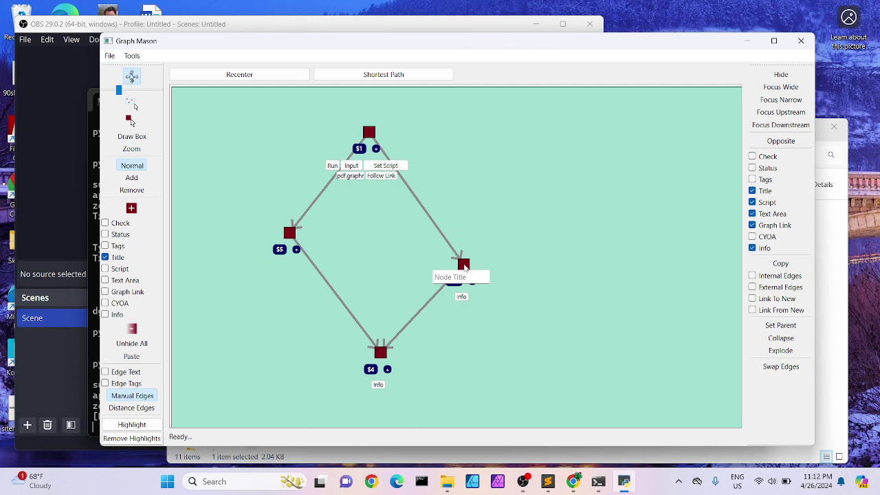
pyautogui.moveTo(465, 267); pyautogui.dragTo(657, 134)
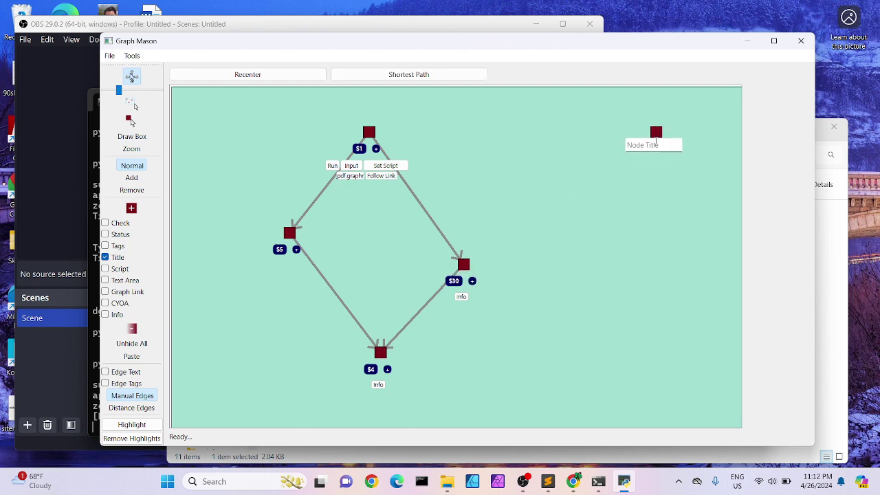
pyautogui.click(657, 136)
pyautogui.click(754, 192)
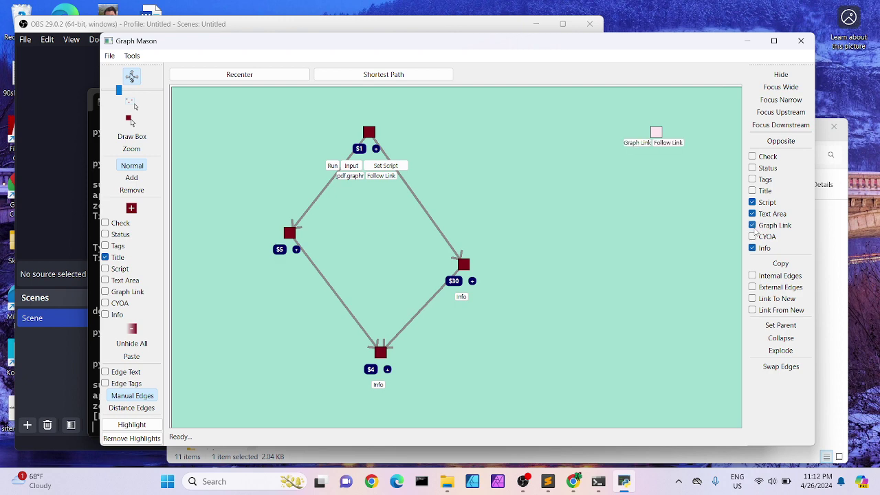
# Step: Set the new node's graph link to test.graphmason and follow it
pyautogui.click(638, 144)
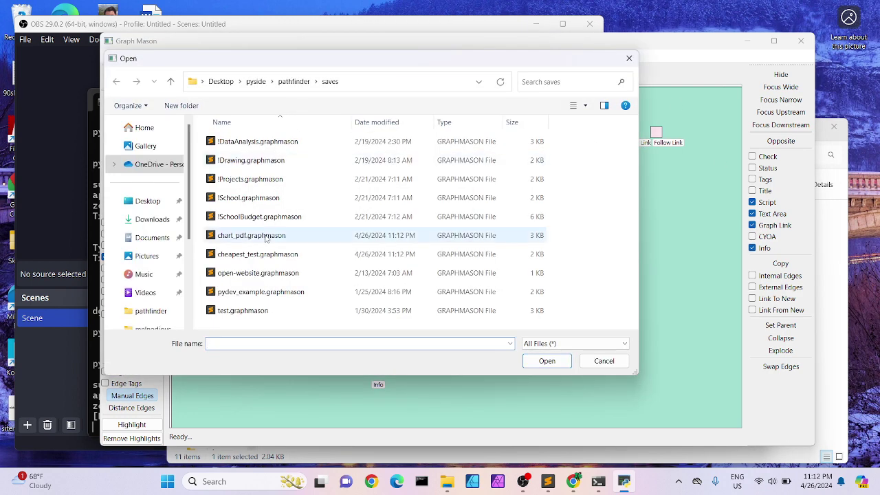
pyautogui.click(284, 312)
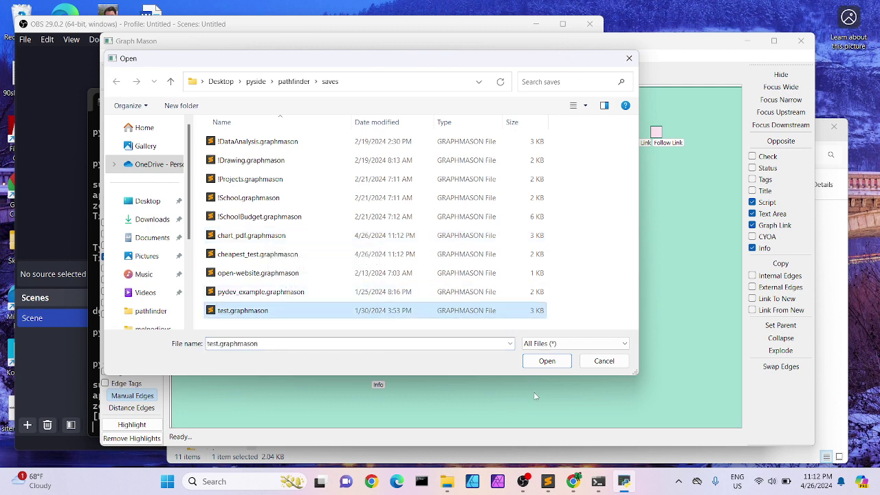
pyautogui.click(547, 361)
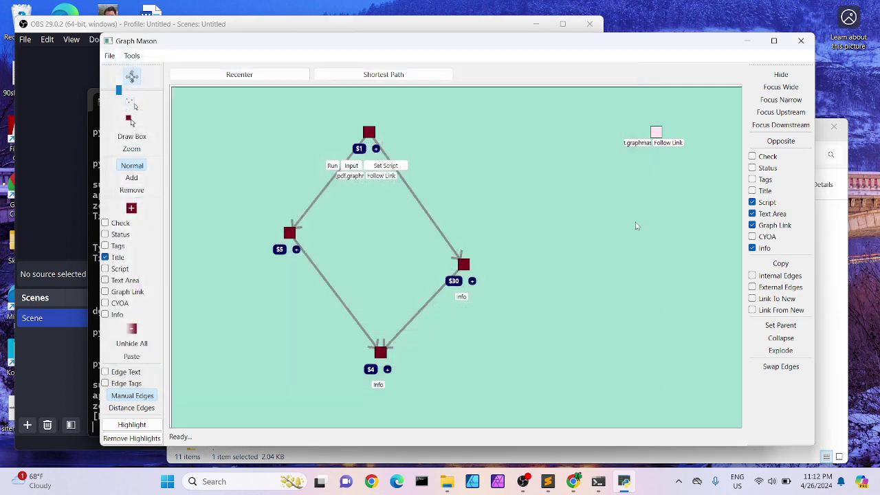
pyautogui.click(667, 142)
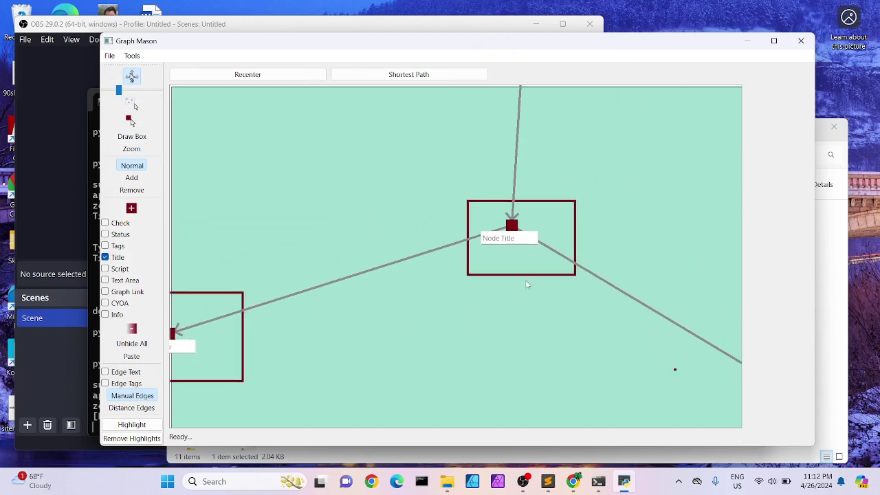
# Step: Resize the box around the central untitled node by its lower, right and upper edges, finally flattening it above the node
pyautogui.moveTo(529, 278)
pyautogui.mouseDown()
pyautogui.moveTo(518, 356)
pyautogui.moveTo(536, 270)
pyautogui.mouseUp()
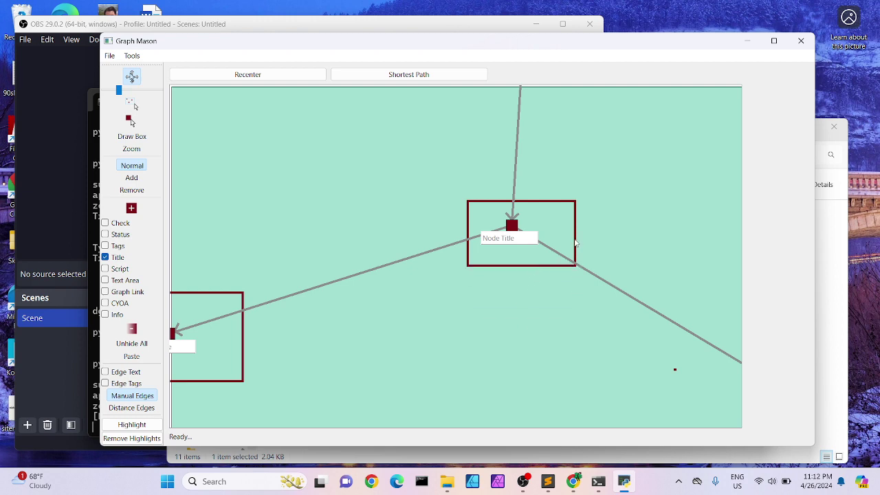
pyautogui.moveTo(576, 242)
pyautogui.mouseDown()
pyautogui.moveTo(534, 244)
pyautogui.moveTo(571, 244)
pyautogui.mouseUp()
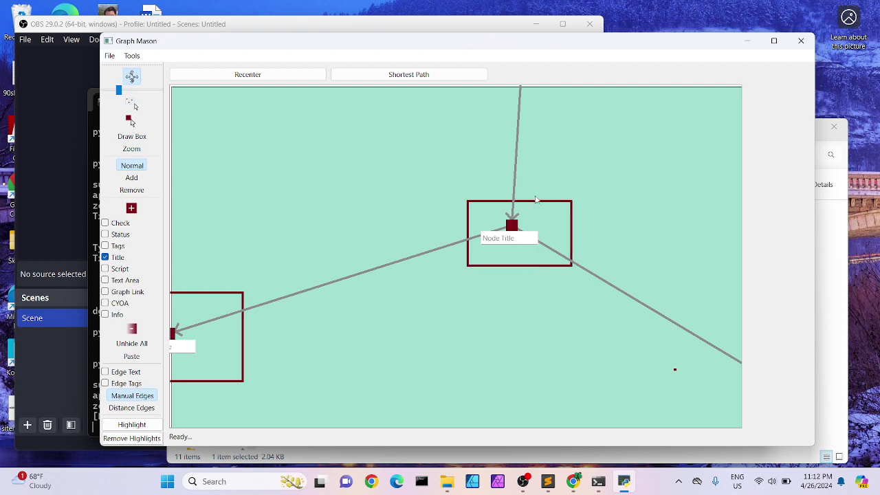
pyautogui.moveTo(537, 205); pyautogui.dragTo(537, 187)
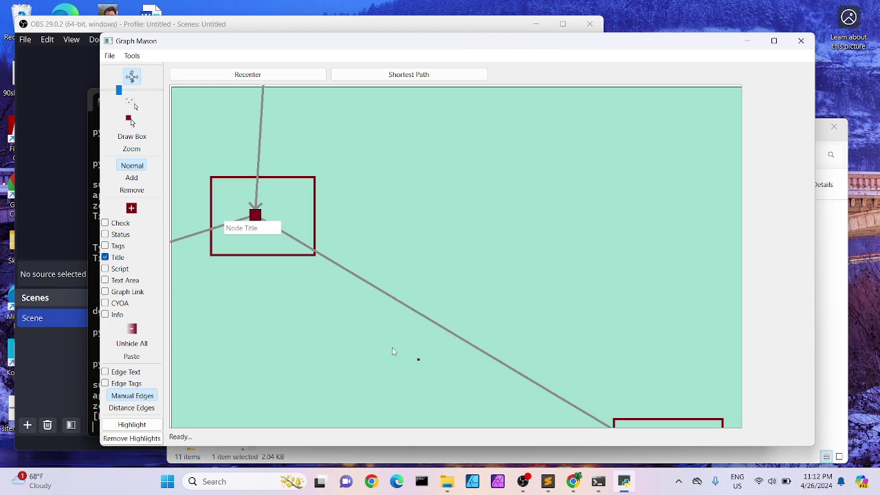
pyautogui.moveTo(418, 363); pyautogui.dragTo(477, 368)
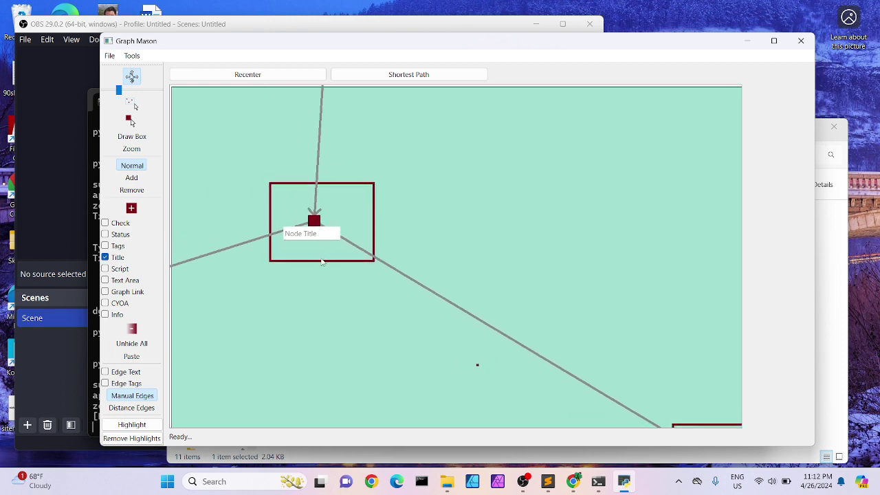
pyautogui.moveTo(322, 260); pyautogui.dragTo(317, 175)
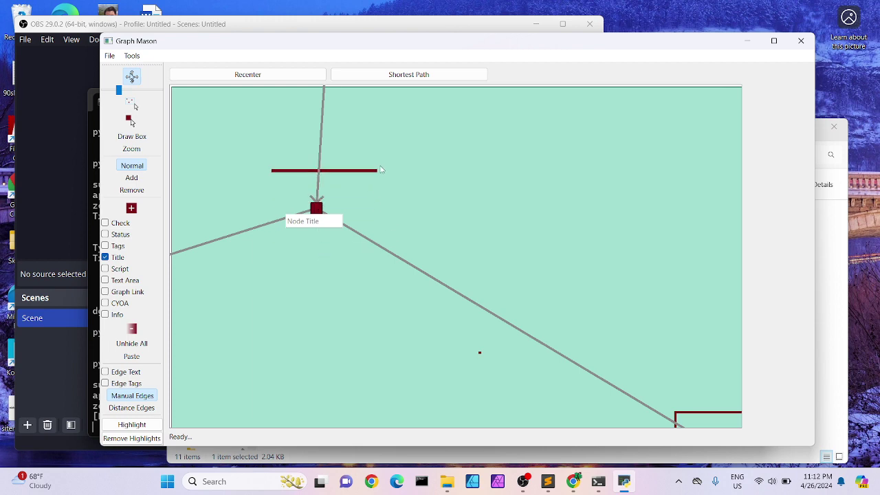
# Step: Resize the flattened box by its edges and corner so that it encloses the central untitled node again
pyautogui.moveTo(376, 173); pyautogui.dragTo(271, 168)
pyautogui.moveTo(272, 170); pyautogui.dragTo(328, 253)
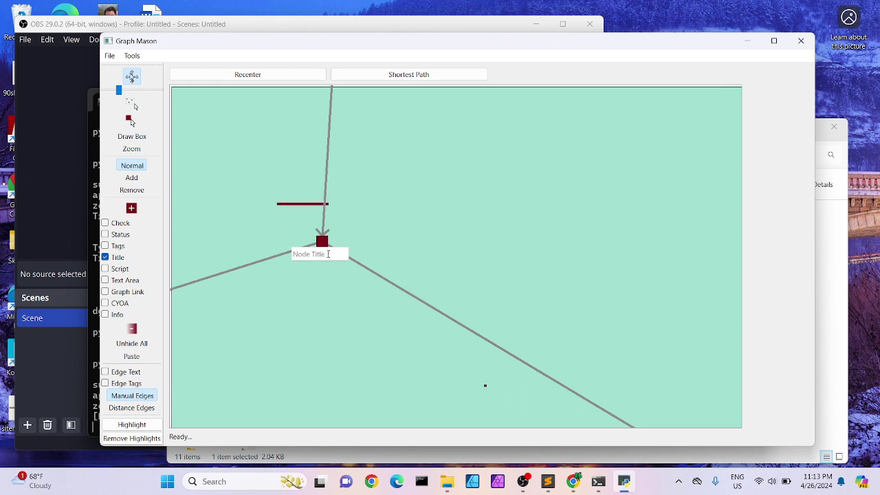
pyautogui.moveTo(303, 206); pyautogui.dragTo(377, 278)
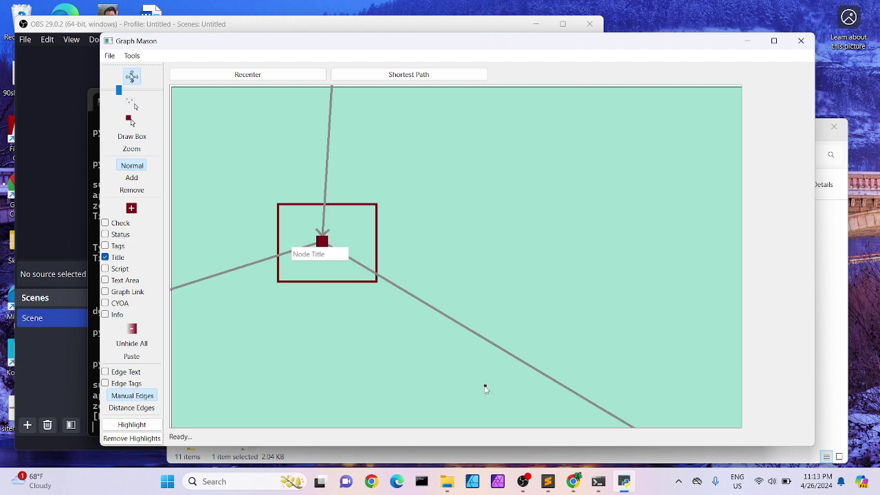
# Step: Try to enlarge the tiny collapsed box below and to the right of the central node
pyautogui.moveTo(485, 389)
pyautogui.mouseDown()
pyautogui.moveTo(488, 356)
pyautogui.moveTo(490, 379)
pyautogui.mouseUp()
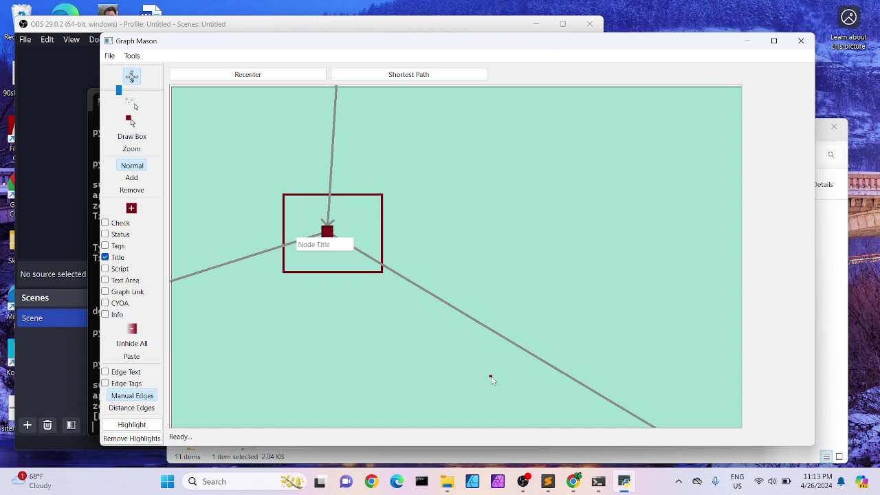
pyautogui.moveTo(491, 378); pyautogui.dragTo(513, 376)
pyautogui.moveTo(416, 340); pyautogui.dragTo(459, 365)
pyautogui.moveTo(339, 363)
pyautogui.mouseDown()
pyautogui.moveTo(345, 412)
pyautogui.moveTo(348, 352)
pyautogui.mouseUp()
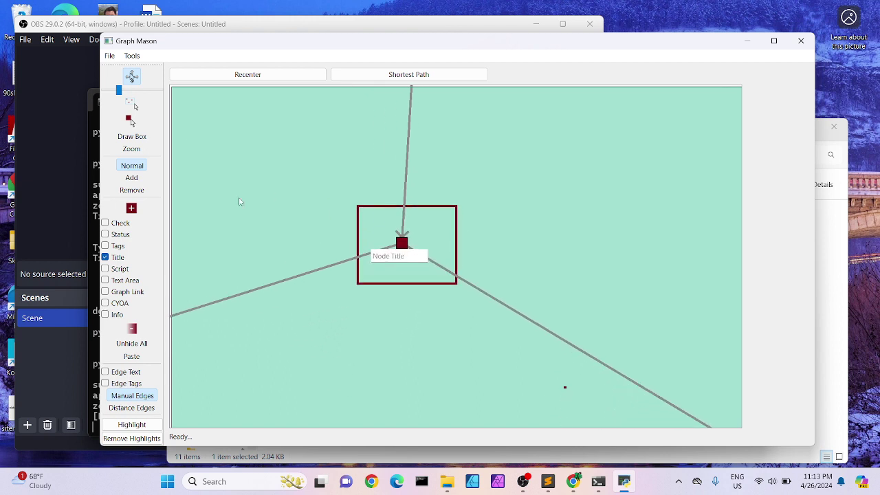
# Step: Add a Script component to the untitled node inside the upper box
pyautogui.moveTo(234, 210); pyautogui.dragTo(257, 385)
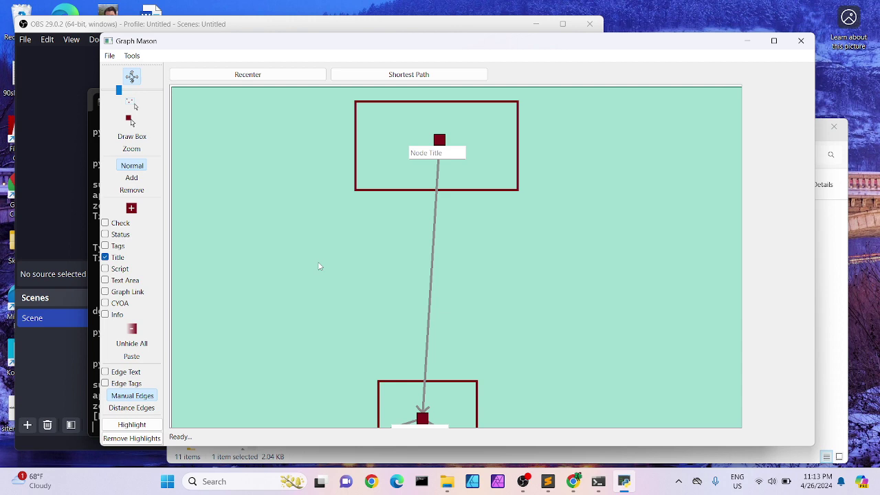
pyautogui.click(439, 141)
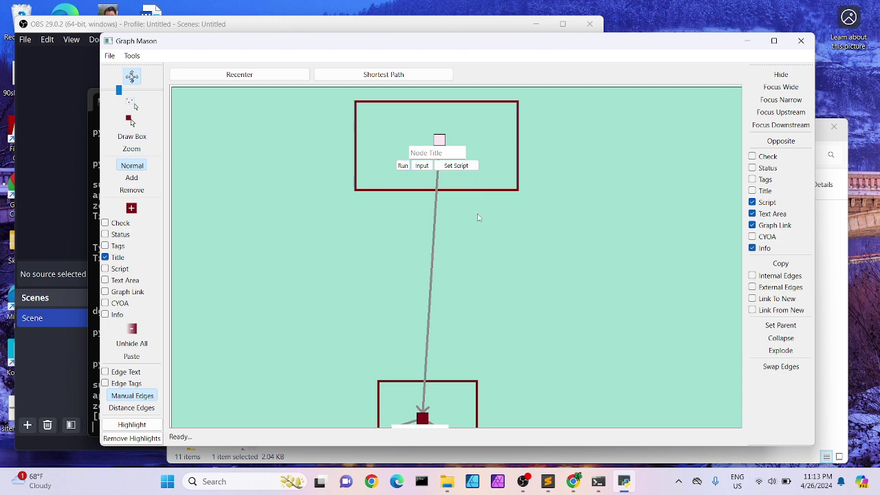
pyautogui.click(502, 248)
pyautogui.moveTo(433, 280); pyautogui.dragTo(463, 291)
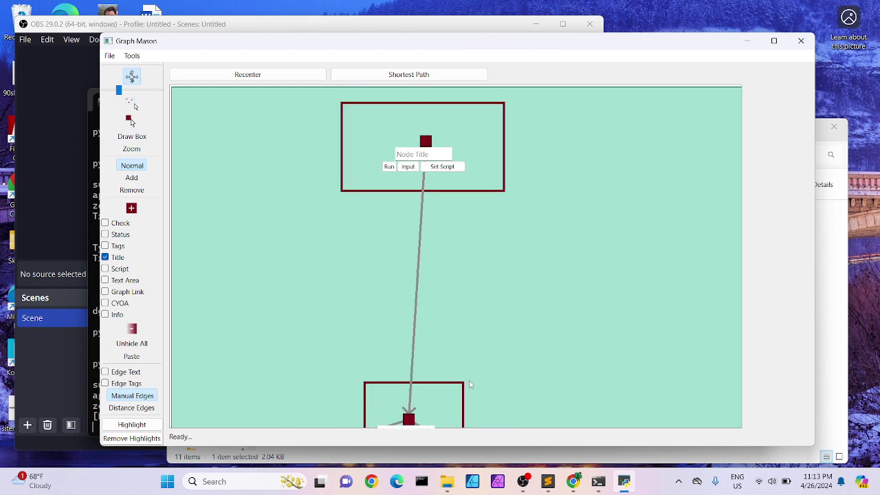
# Step: Add Script and Check components to the central untitled node below it
pyautogui.moveTo(504, 379); pyautogui.dragTo(484, 278)
pyautogui.click(388, 318)
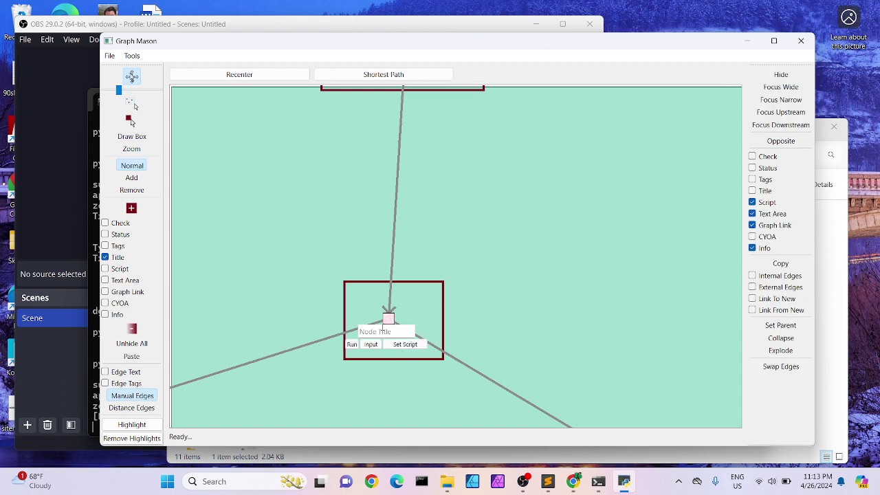
pyautogui.click(752, 157)
pyautogui.click(443, 308)
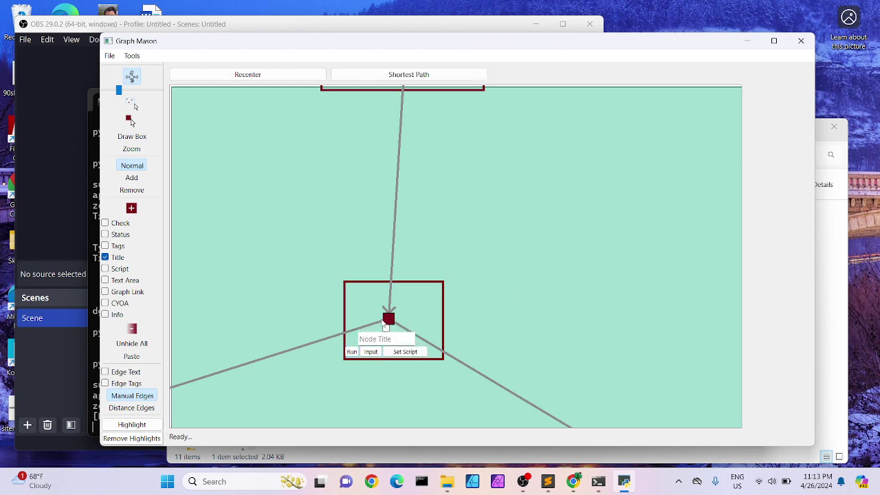
# Step: Add a CYOA component to the upper untitled node, and open and close its Step Through dialog
pyautogui.moveTo(247, 401); pyautogui.dragTo(432, 284)
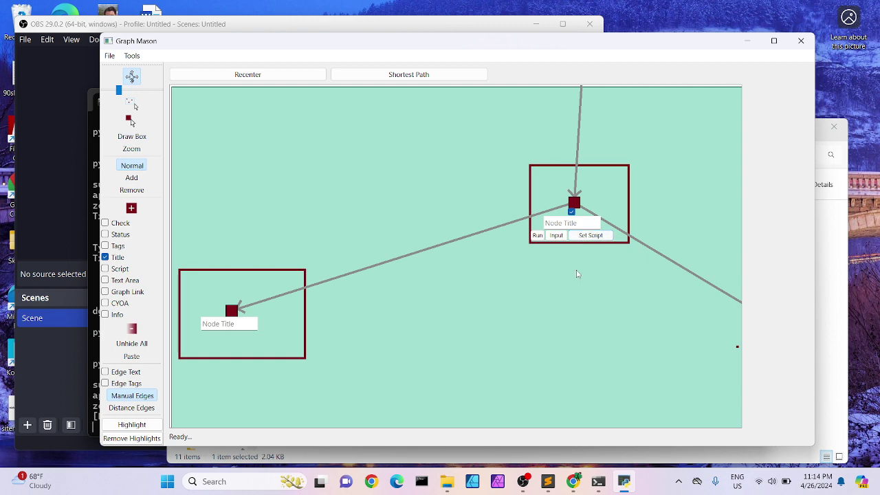
pyautogui.moveTo(576, 275); pyautogui.dragTo(286, 491)
pyautogui.click(303, 147)
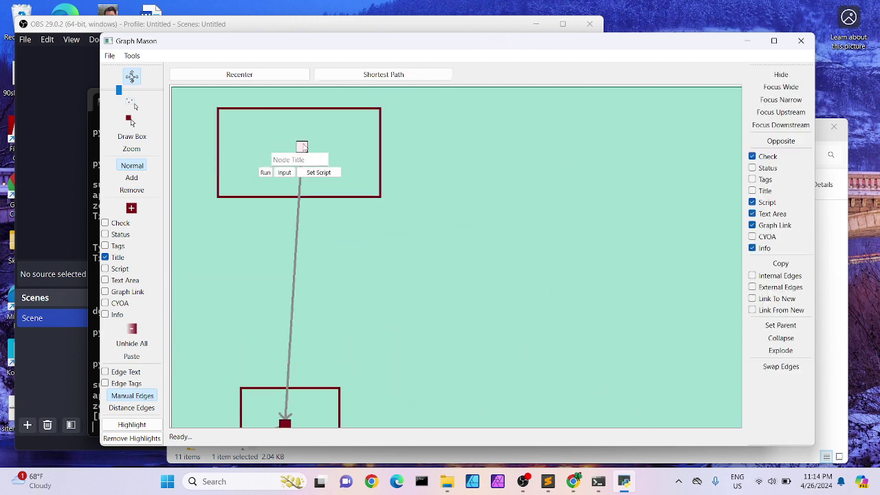
pyautogui.click(752, 237)
pyautogui.click(295, 183)
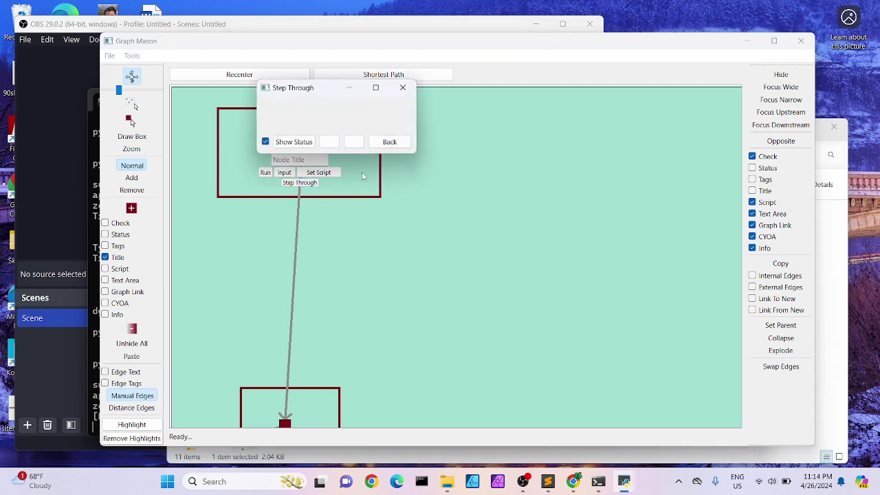
pyautogui.click(355, 142)
pyautogui.moveTo(403, 261)
pyautogui.mouseDown()
pyautogui.moveTo(414, 192)
pyautogui.moveTo(412, 220)
pyautogui.moveTo(426, 199)
pyautogui.moveTo(416, 251)
pyautogui.mouseUp()
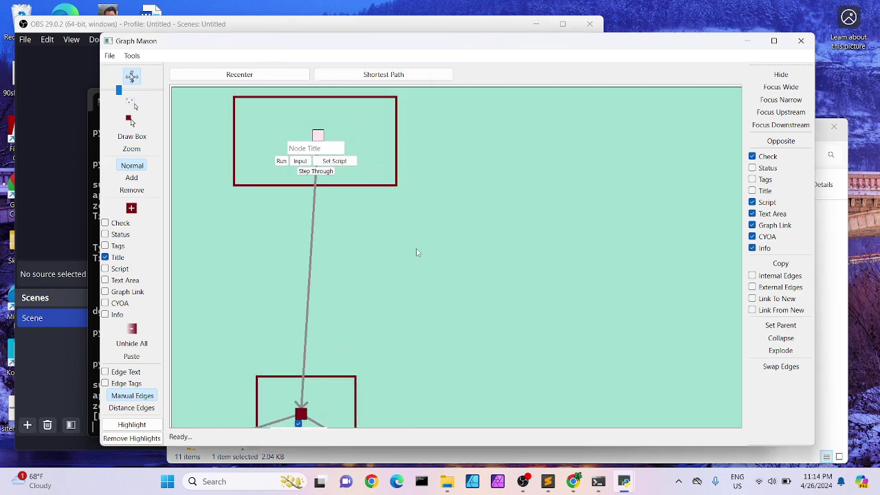
pyautogui.moveTo(268, 264); pyautogui.dragTo(324, 220)
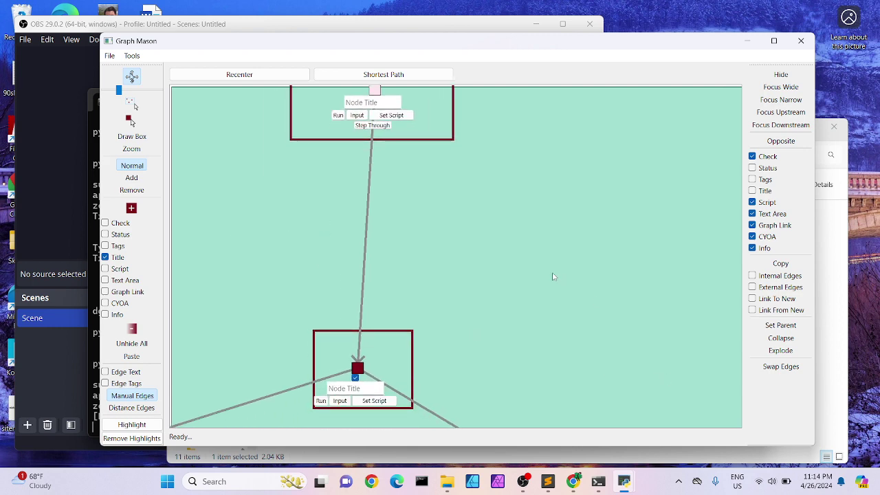
# Step: Hide the central untitled node and unhide all nodes again
pyautogui.click(358, 367)
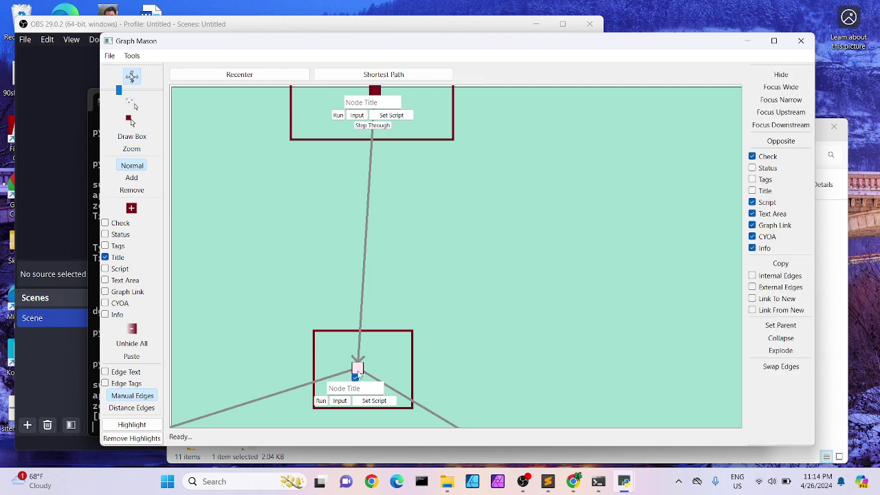
pyautogui.click(778, 78)
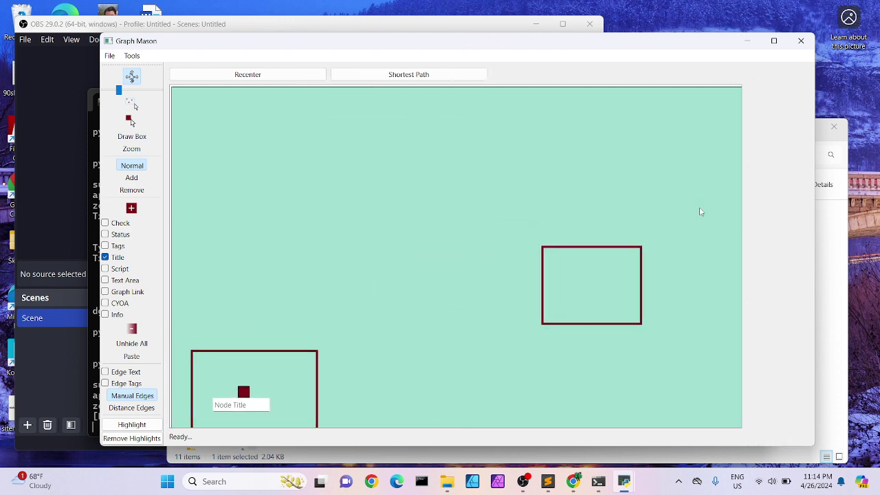
pyautogui.moveTo(700, 212); pyautogui.dragTo(481, 357)
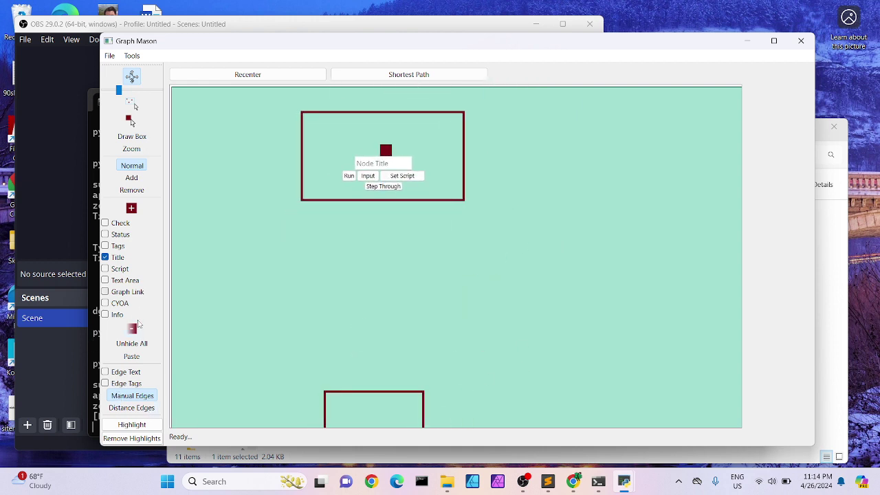
pyautogui.click(134, 346)
pyautogui.moveTo(255, 355); pyautogui.dragTo(265, 261)
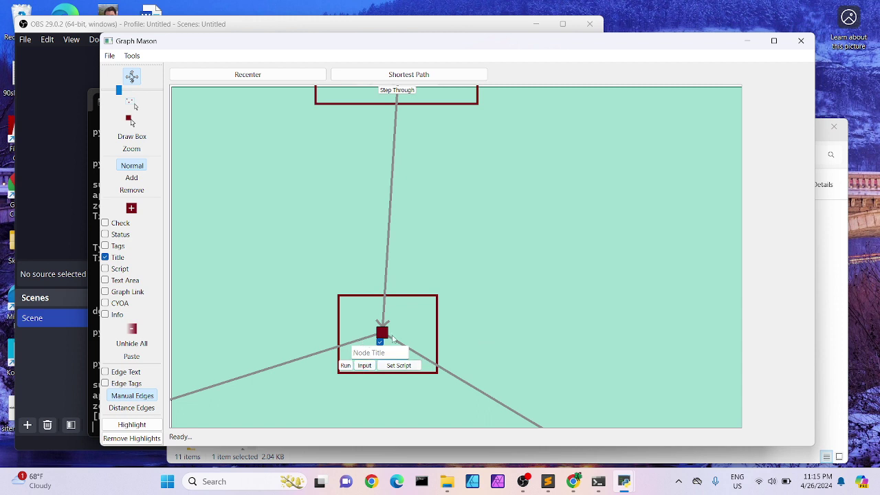
# Step: Title the central node Drop Columns and store "col1, col2" as its script input
pyautogui.click(363, 352)
pyautogui.write('Drop Columns')
pyautogui.click(364, 365)
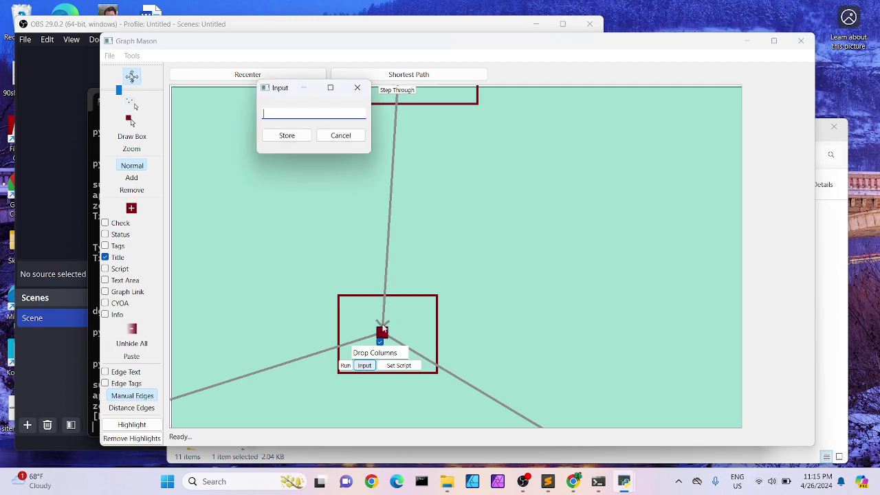
pyautogui.write('col1, col2')
pyautogui.click(290, 134)
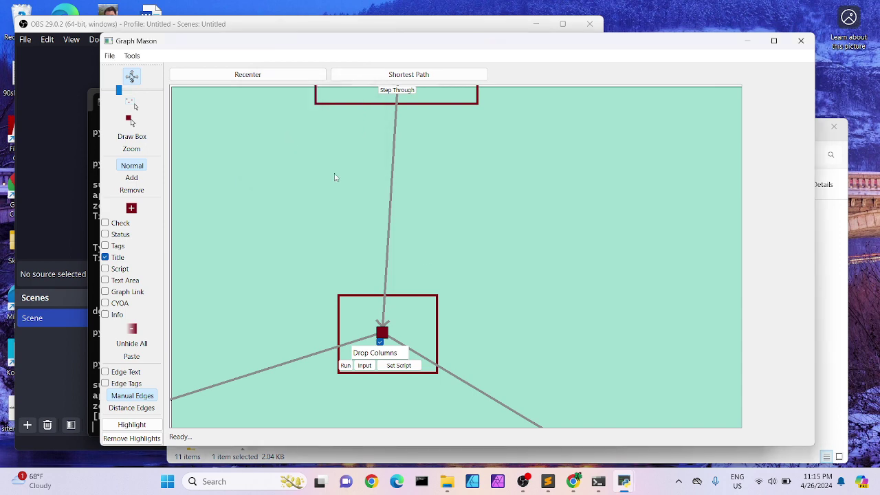
# Step: Copy and paste the Drop Columns node, placing the duplicate in the empty area to its upper right
pyautogui.click(385, 334)
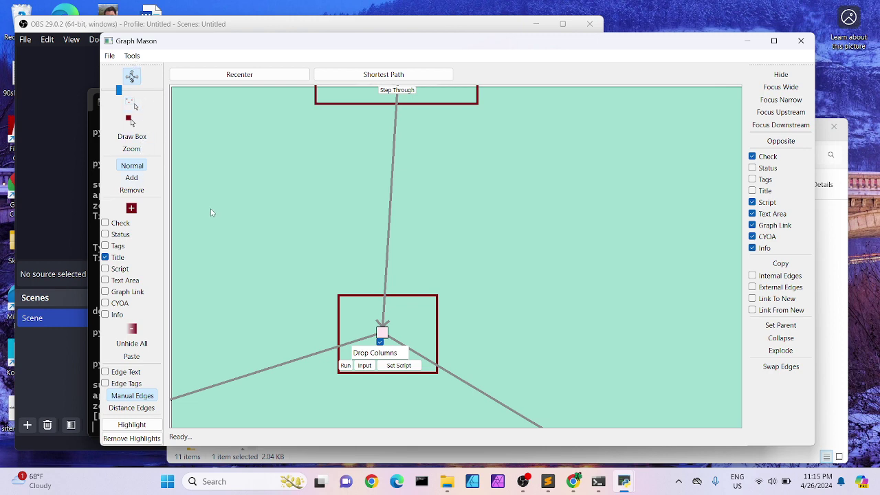
pyautogui.moveTo(212, 211); pyautogui.dragTo(141, 220)
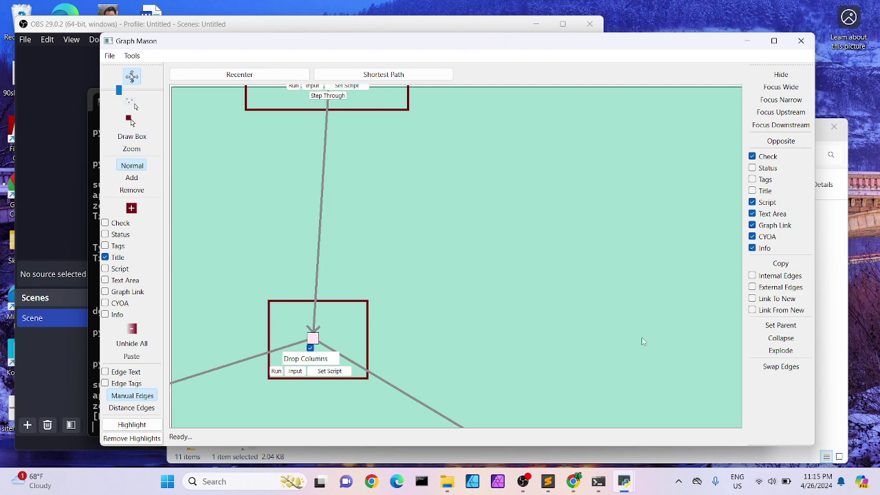
pyautogui.click(142, 358)
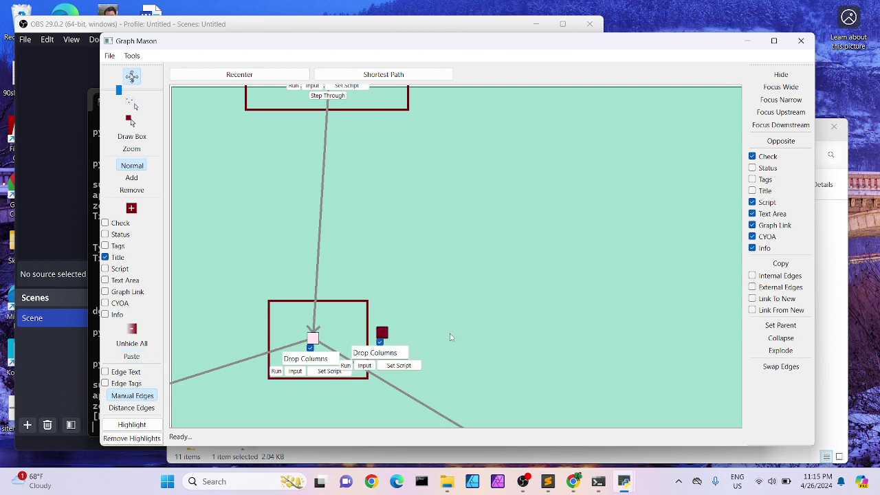
pyautogui.moveTo(383, 336); pyautogui.dragTo(539, 214)
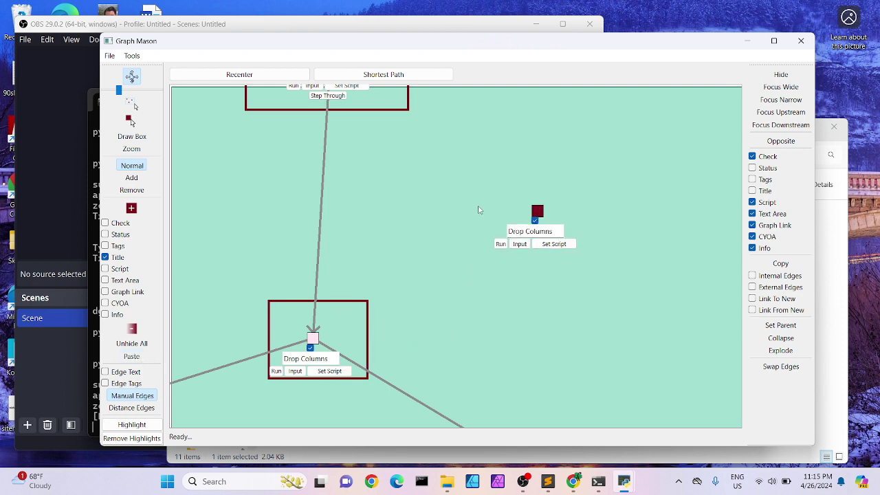
# Step: Store "a,b" as the duplicated node's script input and move the node slightly upward
pyautogui.moveTo(477, 211); pyautogui.dragTo(358, 294)
pyautogui.click(401, 327)
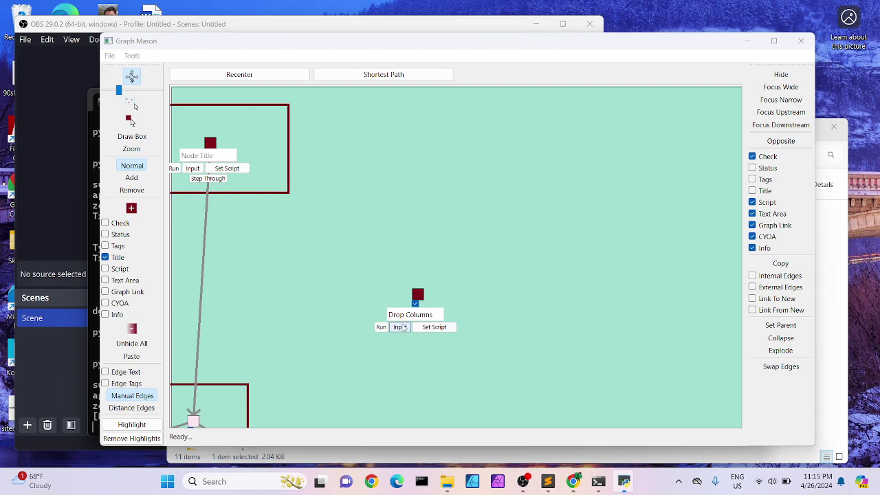
pyautogui.write('a,b')
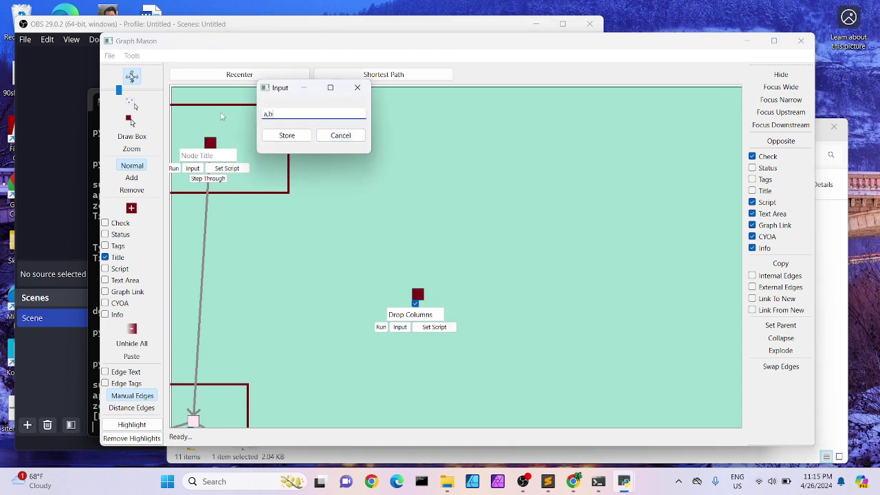
pyautogui.click(265, 135)
pyautogui.moveTo(418, 295); pyautogui.dragTo(433, 224)
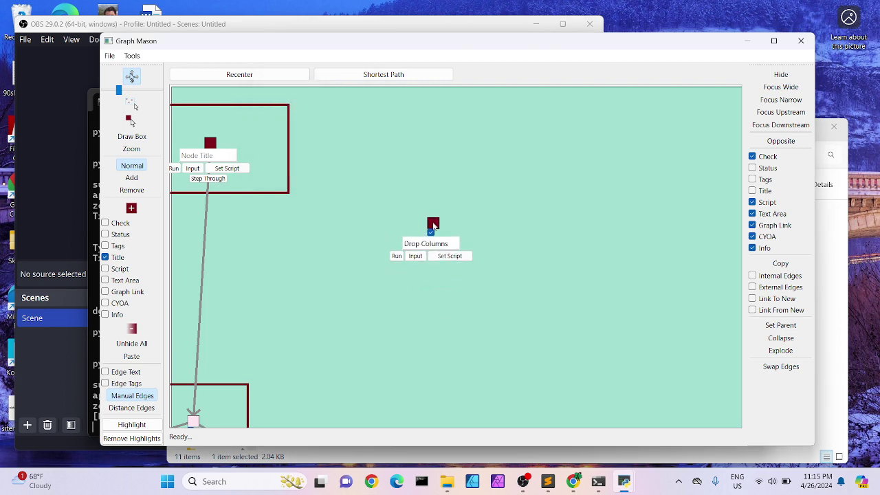
# Step: Retitle the duplicated node Drop a,b and link the upper Step Through node to it with an edge
pyautogui.click(450, 243)
pyautogui.write('a,b')
pyautogui.doubleClick(443, 244)
pyautogui.press('BackSpace')
pyautogui.press('BackSpace')
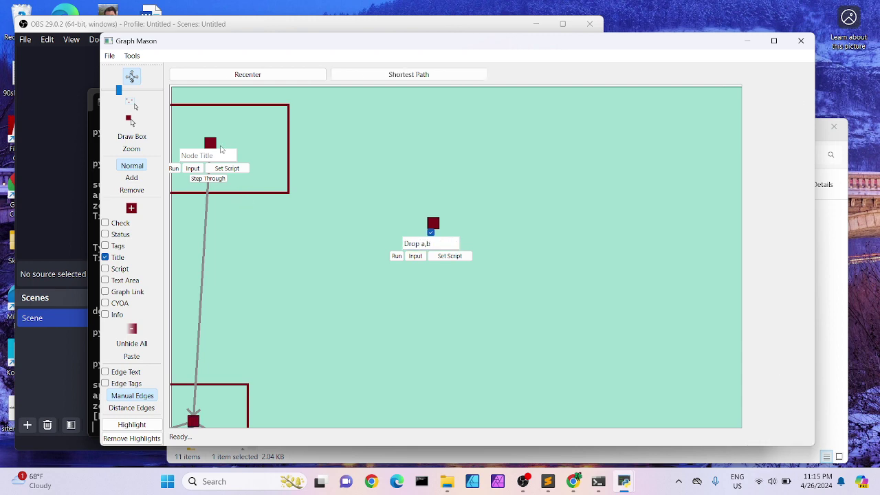
pyautogui.click(435, 224)
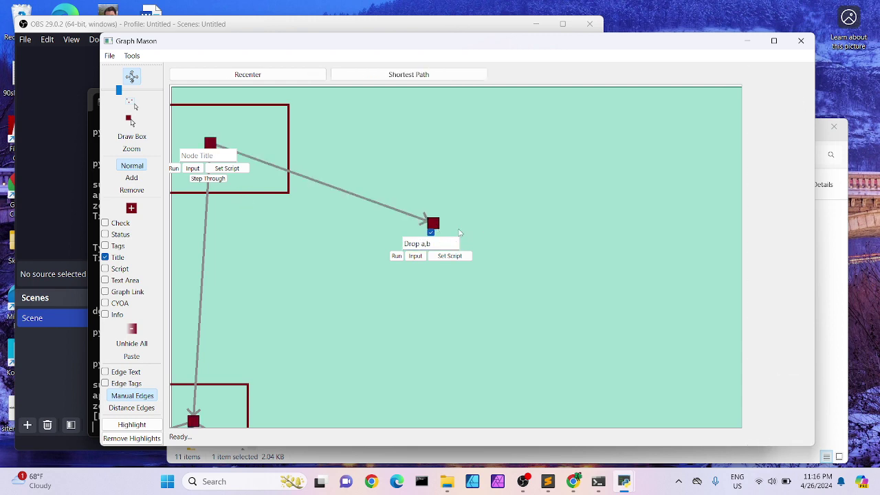
pyautogui.moveTo(444, 320); pyautogui.dragTo(503, 283)
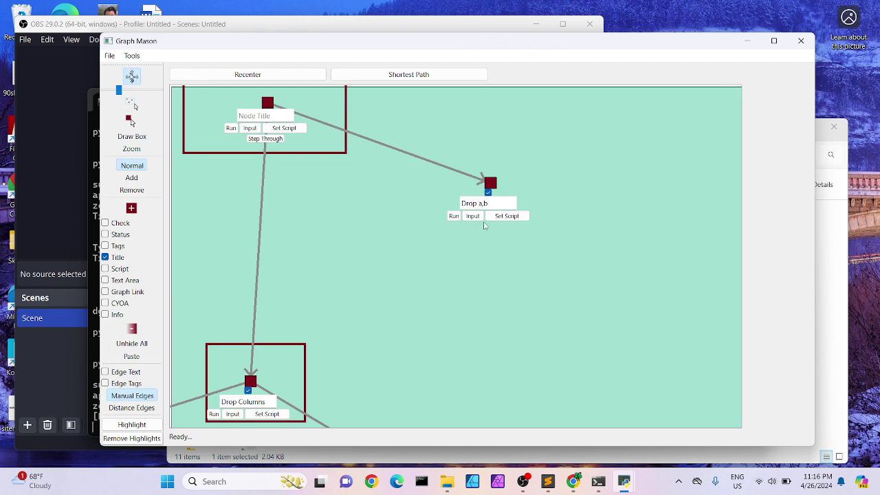
# Step: Open and cancel the script file selection of the Drop a,b node, and move the node down and to the right
pyautogui.click(500, 215)
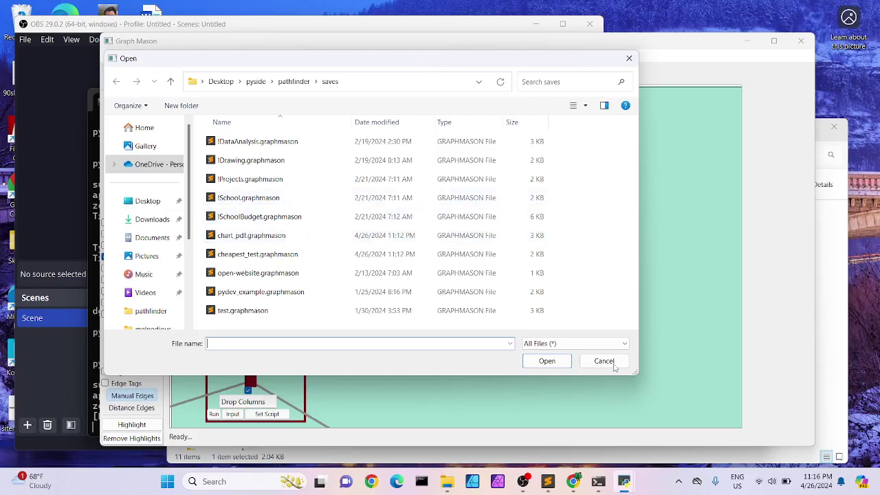
pyautogui.click(614, 365)
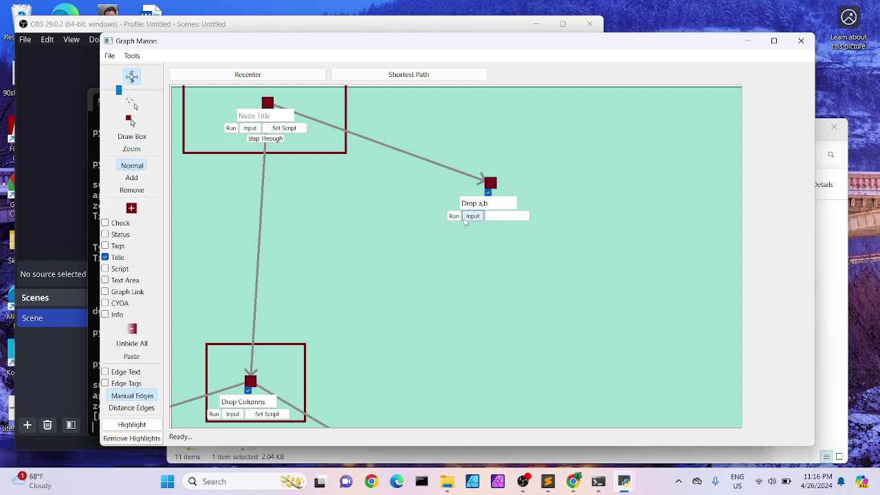
pyautogui.moveTo(491, 184); pyautogui.dragTo(541, 271)
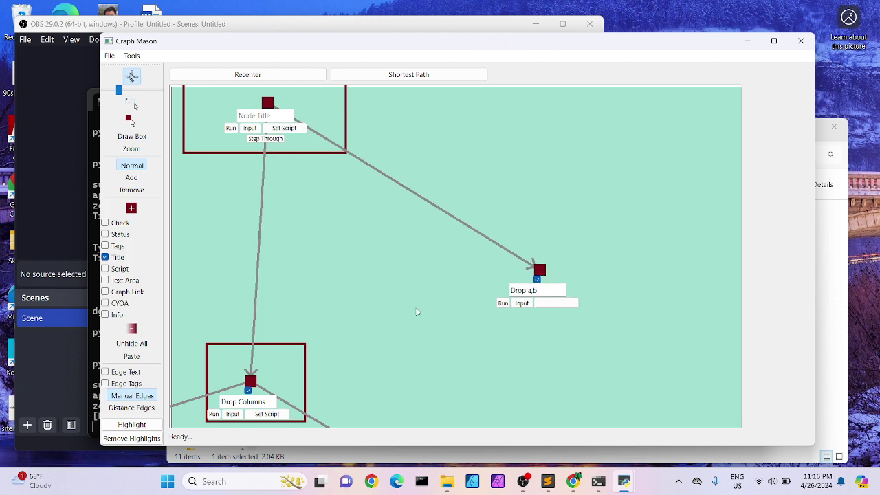
pyautogui.click(540, 271)
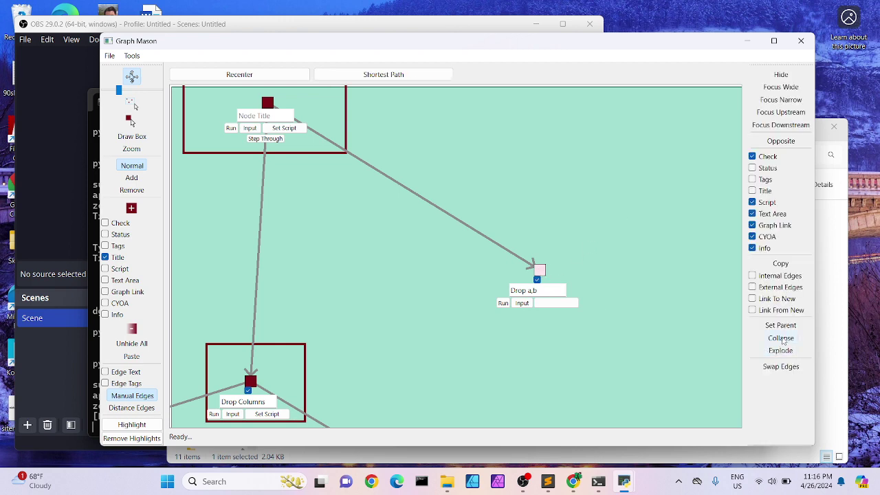
pyautogui.click(357, 226)
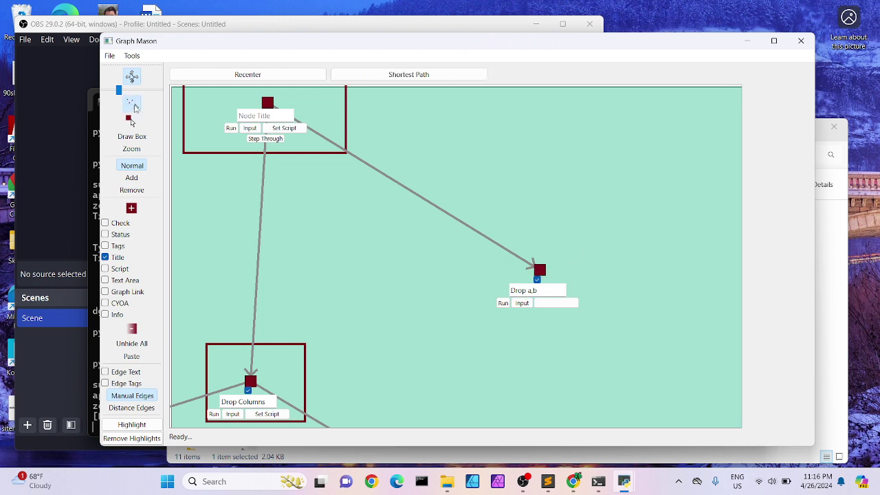
# Step: Extend the box around the Drop Columns node upward and to the right so it also encloses the Drop a,b node
pyautogui.click(135, 108)
pyautogui.moveTo(196, 91); pyautogui.dragTo(623, 423)
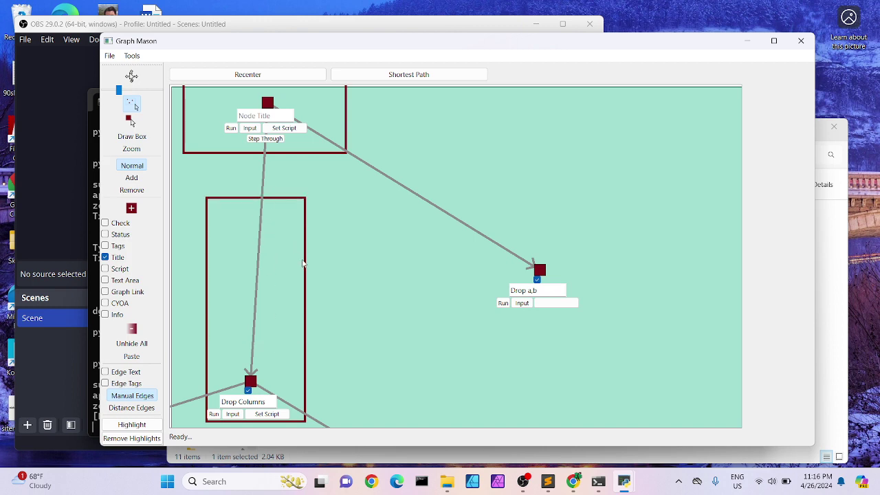
pyautogui.moveTo(306, 267); pyautogui.dragTo(613, 272)
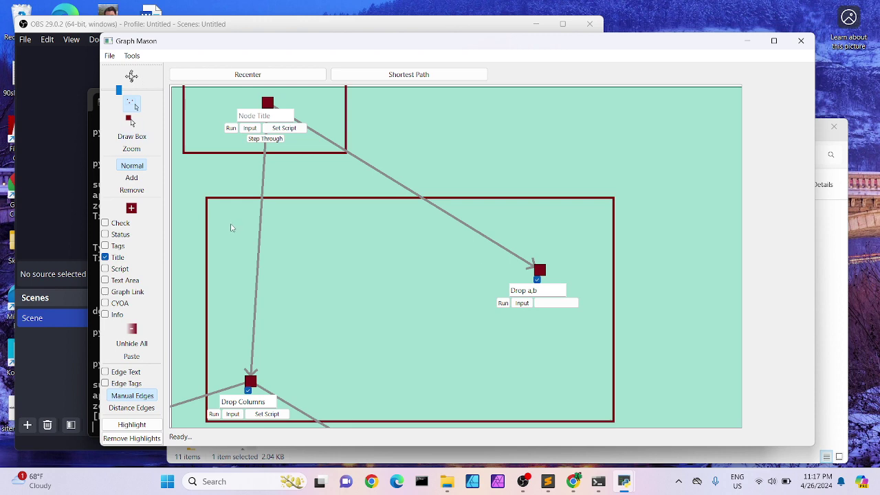
# Step: Shrink the Drop Columns and Drop a,b nodes together with Zoom, and move Drop a,b closer to Drop Columns
pyautogui.moveTo(232, 227); pyautogui.dragTo(585, 412)
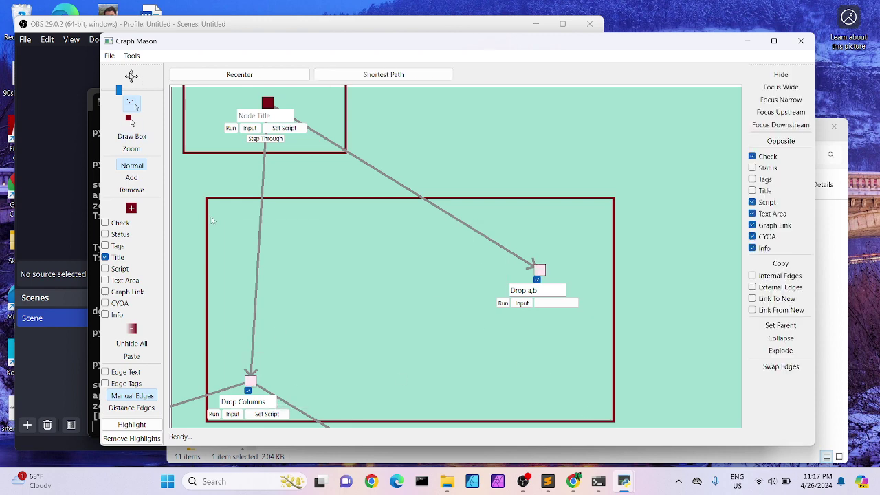
pyautogui.click(140, 151)
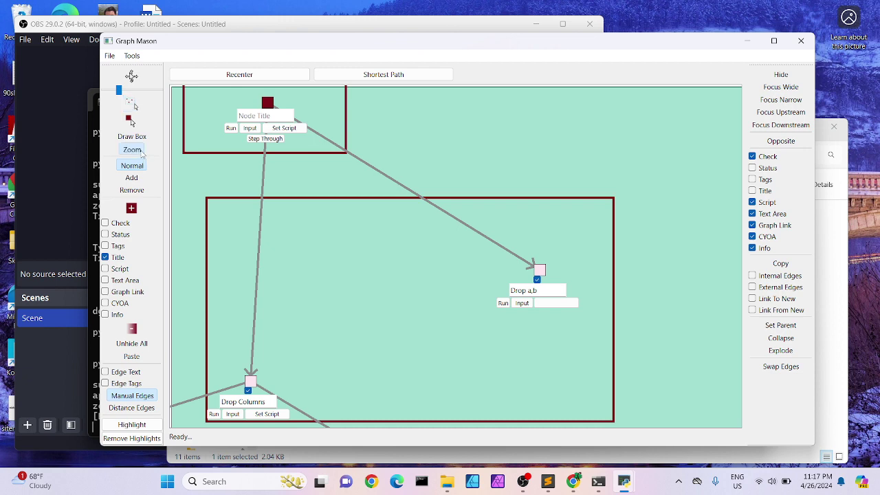
pyautogui.click(357, 300)
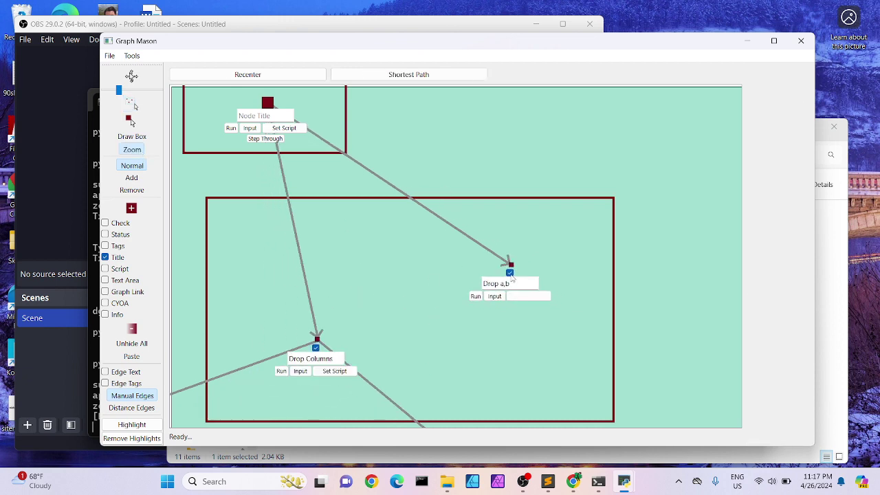
pyautogui.moveTo(512, 275); pyautogui.dragTo(402, 321)
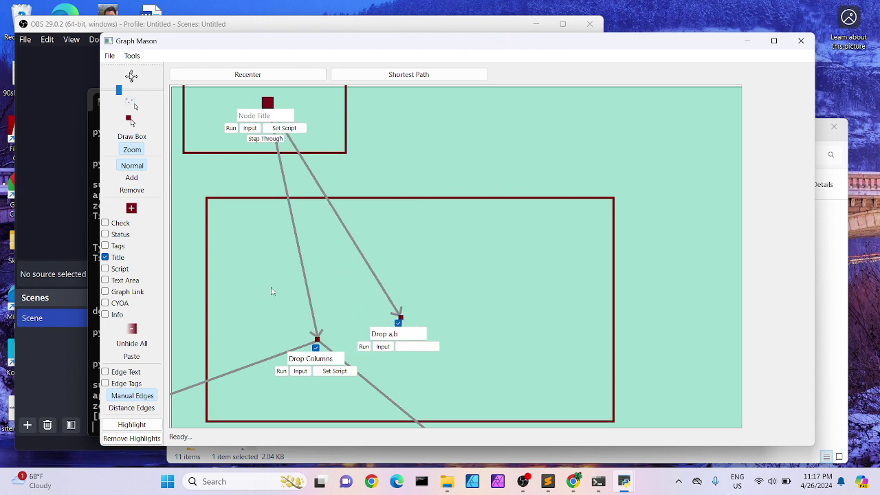
# Step: Add a graph link component to the Drop a,b node
pyautogui.click(402, 318)
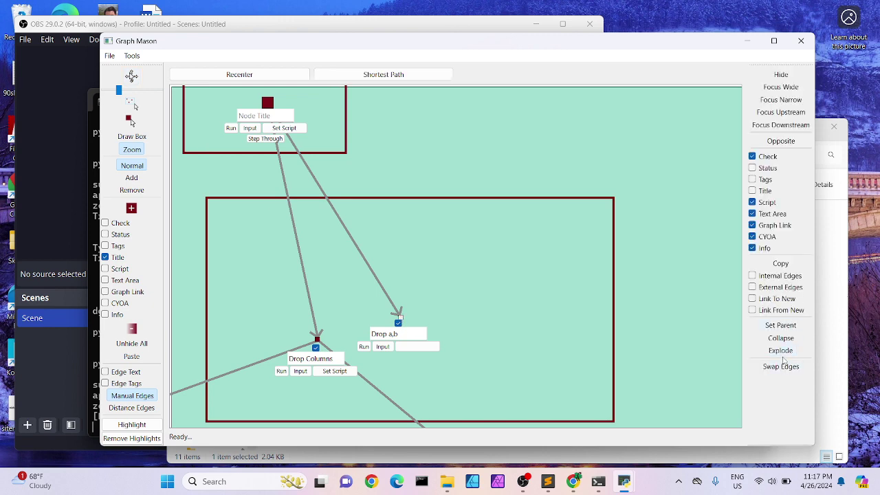
pyautogui.click(525, 317)
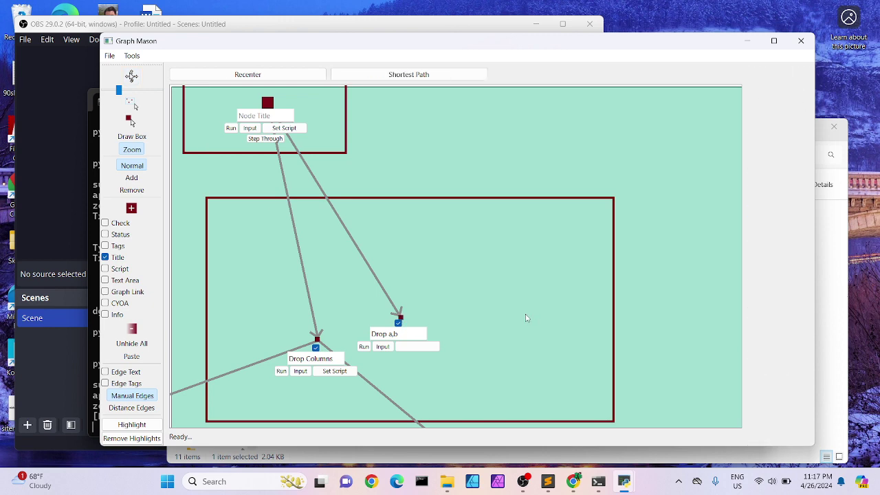
pyautogui.click(401, 319)
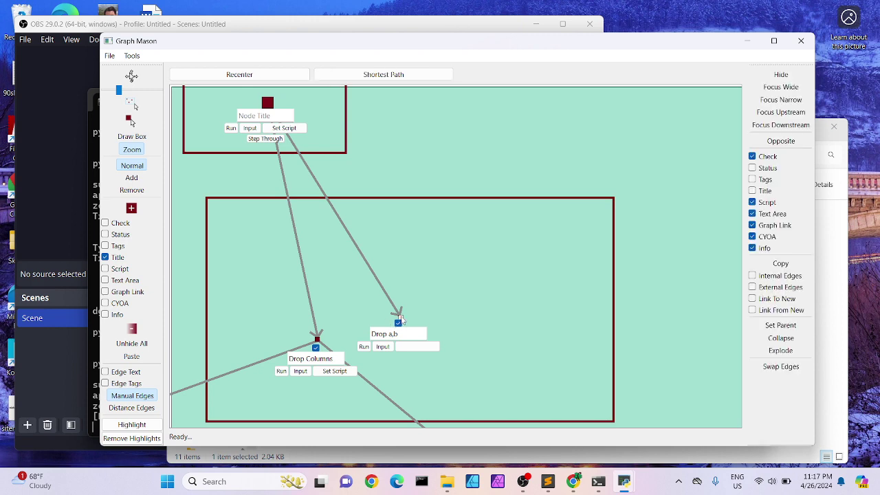
pyautogui.click(753, 226)
pyautogui.click(753, 226)
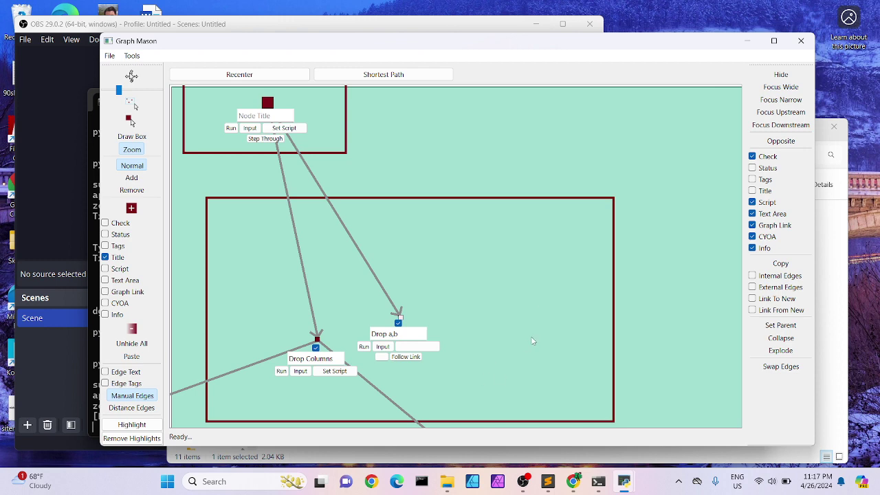
# Step: Invert the selection of the Drop a,b node with Opposite so that all the other nodes are selected instead
pyautogui.click(771, 142)
pyautogui.click(400, 317)
pyautogui.click(775, 146)
# Step: Move the upper Step Through node slightly to the right inside its box
pyautogui.click(131, 75)
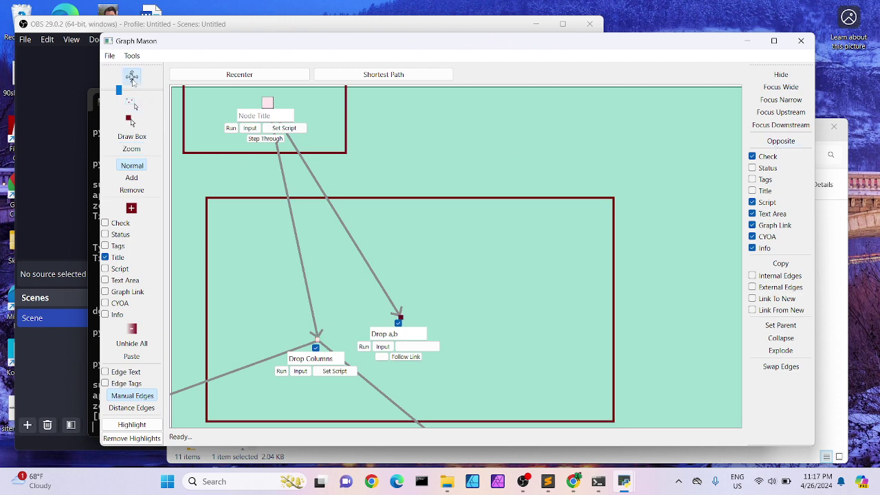
pyautogui.moveTo(263, 267); pyautogui.dragTo(335, 387)
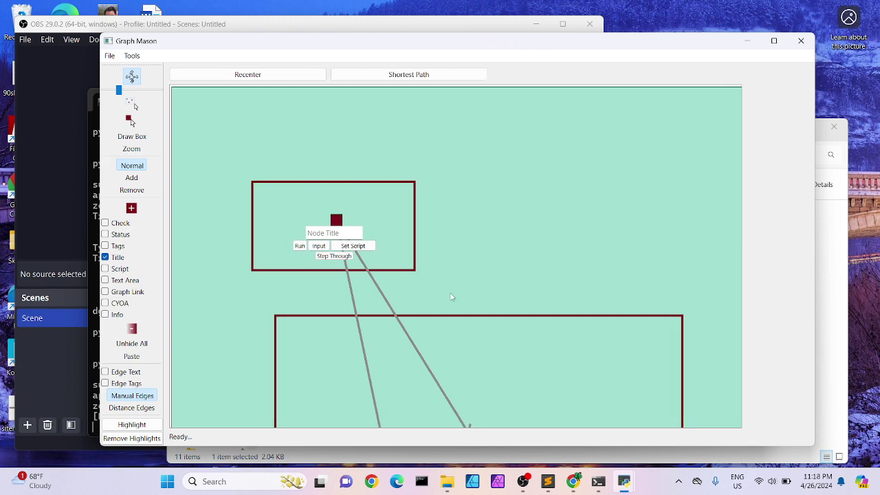
pyautogui.moveTo(451, 297); pyautogui.dragTo(438, 222)
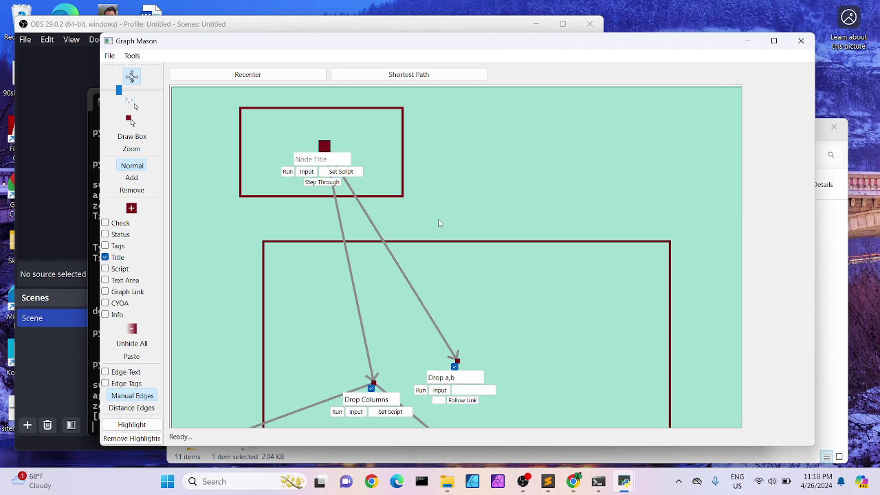
pyautogui.click(322, 149)
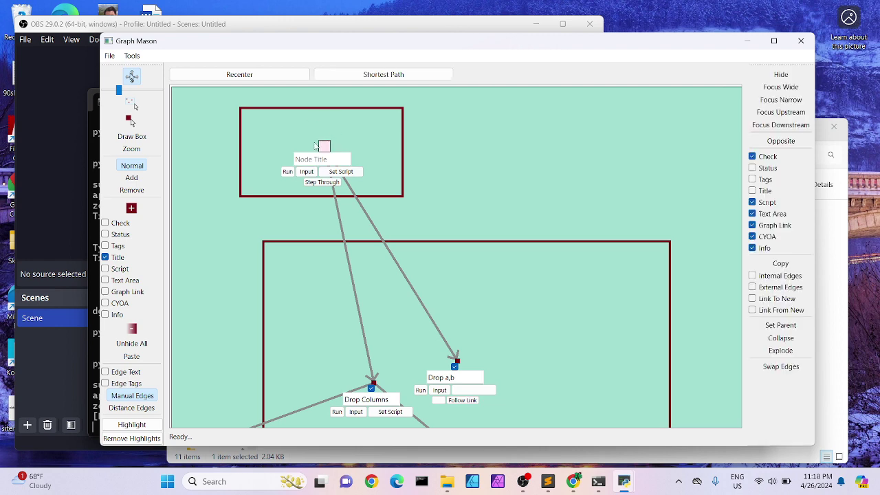
pyautogui.click(422, 206)
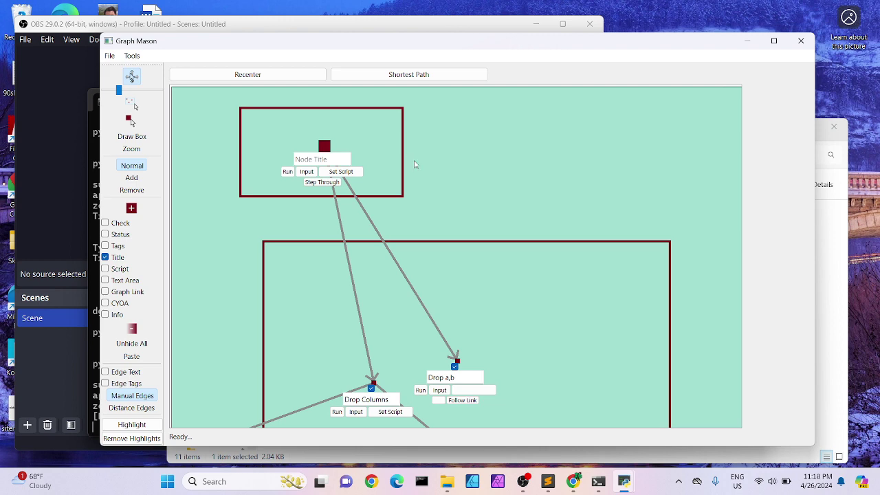
pyautogui.moveTo(328, 148); pyautogui.dragTo(337, 151)
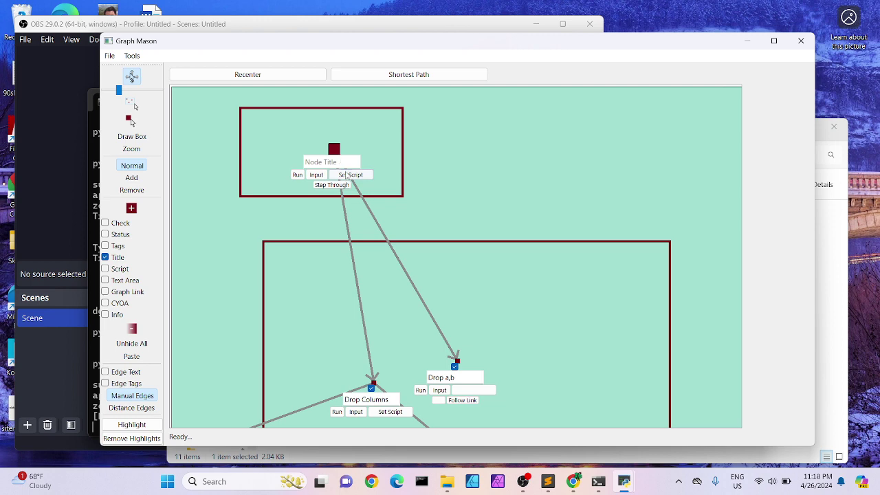
pyautogui.moveTo(475, 301); pyautogui.dragTo(517, 266)
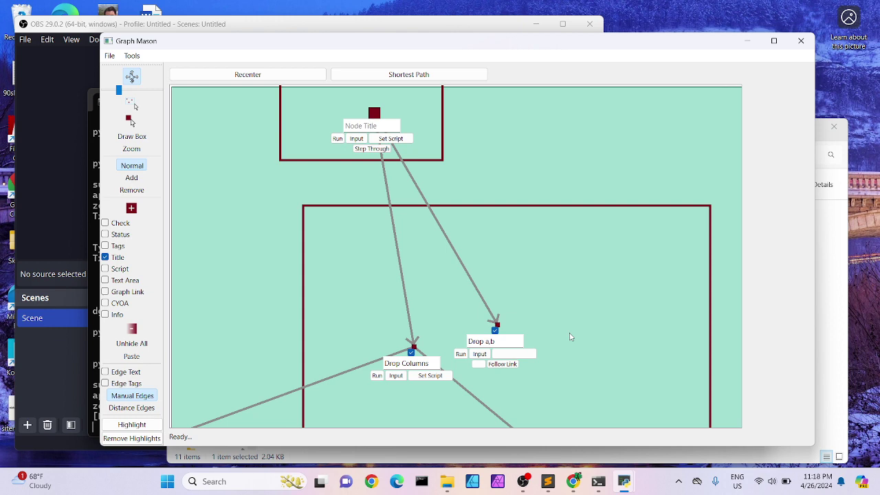
# Step: Title the upper Step Through node 4
pyautogui.click(367, 126)
pyautogui.write('4')
pyautogui.moveTo(497, 161); pyautogui.dragTo(377, 296)
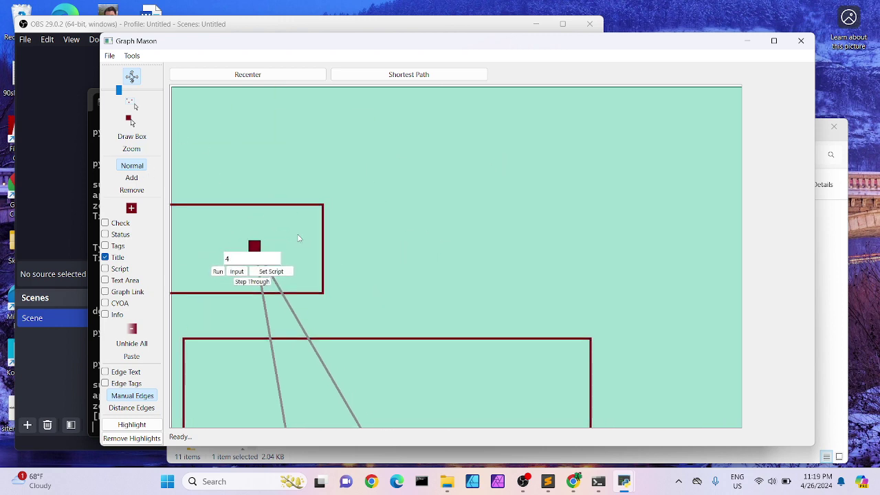
# Step: Delete every other node by inverting the selection of the node titled 4, and delete that node too
pyautogui.click(259, 250)
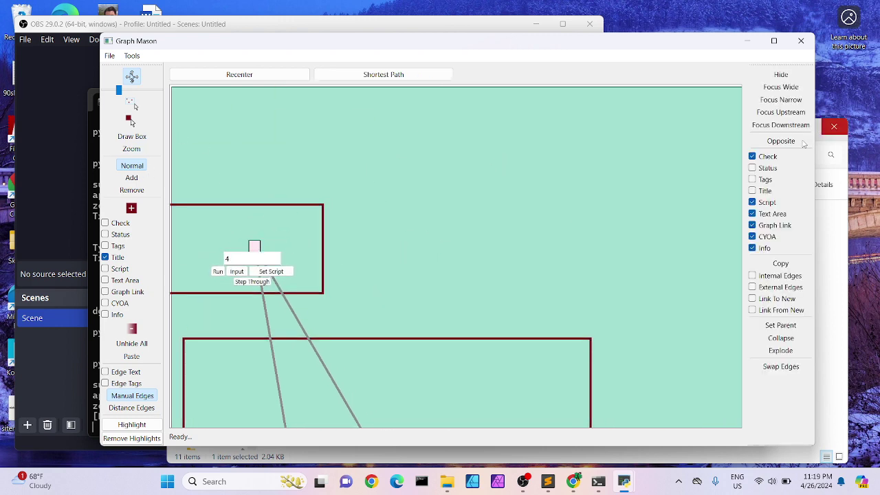
pyautogui.click(780, 141)
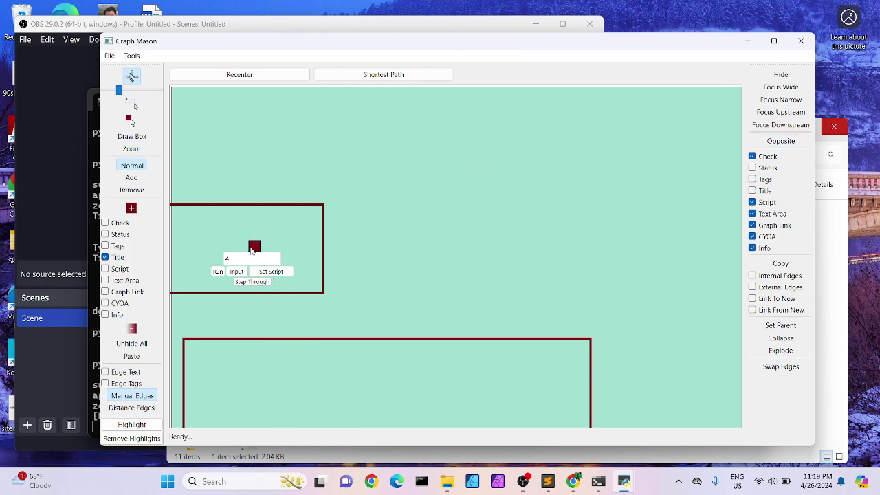
pyautogui.click(254, 250)
pyautogui.press('Delete')
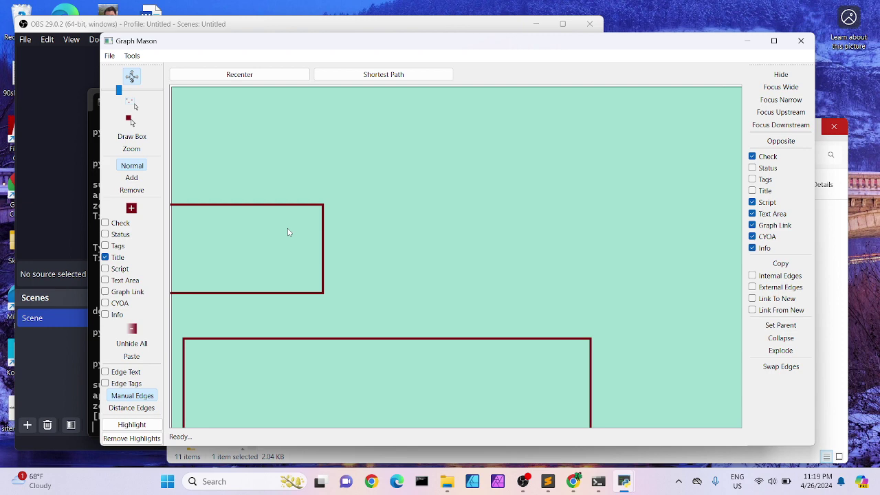
# Step: Delete the two remaining boxes from the canvas
pyautogui.click(277, 206)
pyautogui.press('Delete')
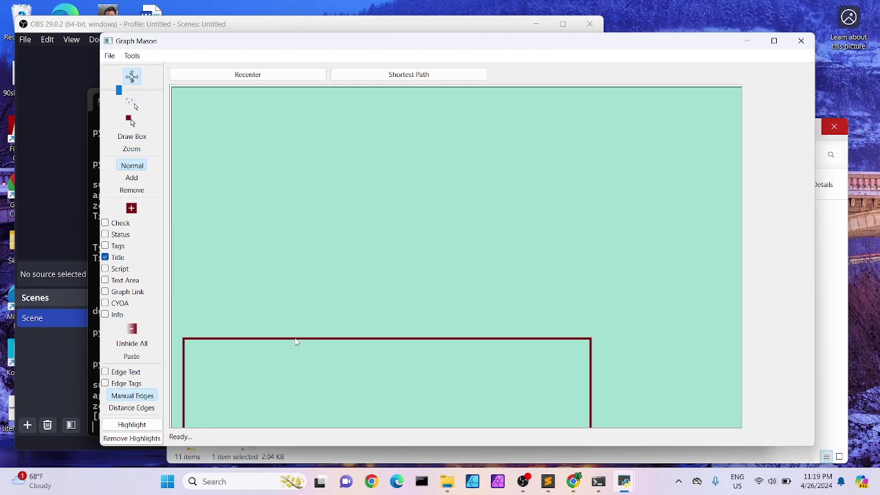
pyautogui.click(296, 342)
pyautogui.press('Delete')
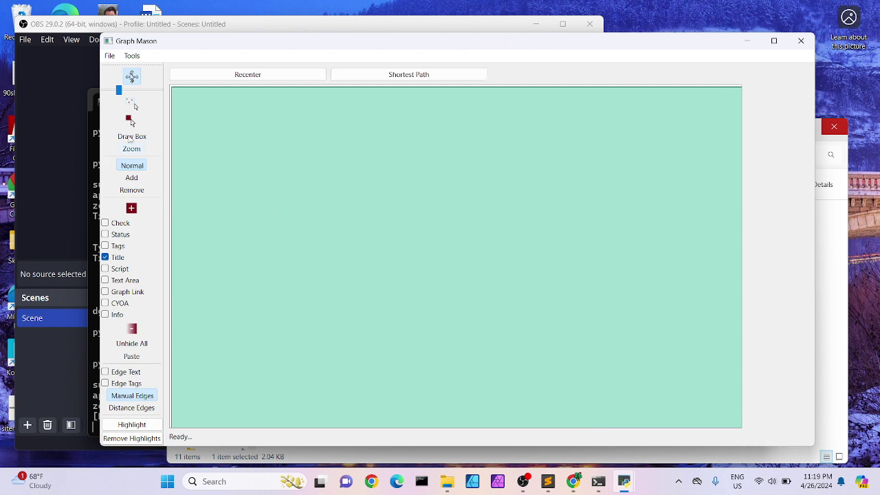
# Step: Place four new title nodes: two side by side at the top, one centred beneath them and one below that
pyautogui.click(133, 125)
pyautogui.click(363, 182)
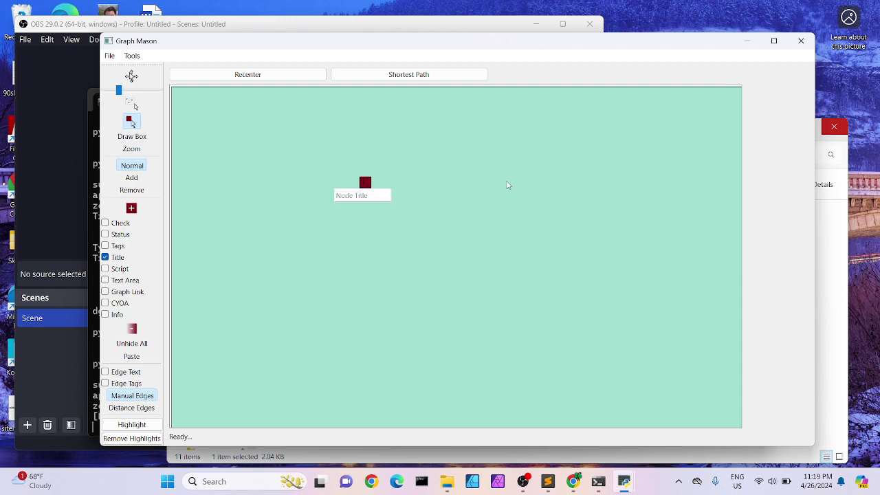
pyautogui.click(510, 185)
pyautogui.click(463, 269)
pyautogui.click(484, 363)
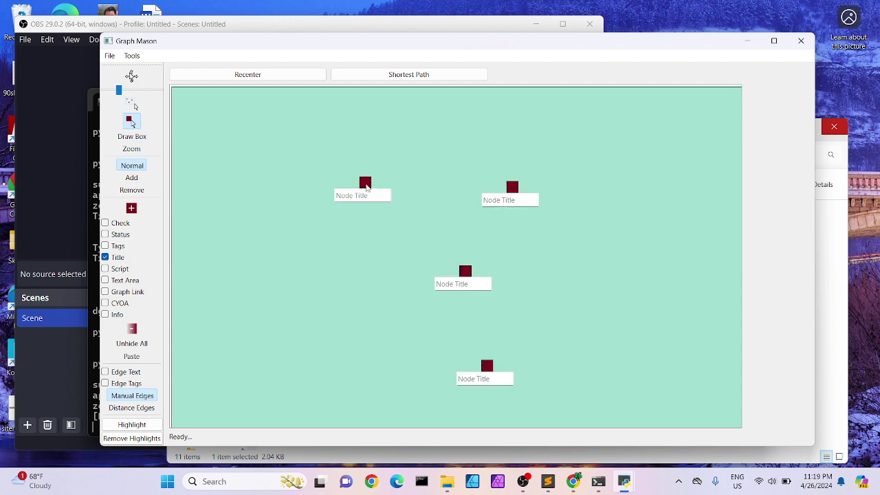
# Step: Link both upper nodes to the middle node with edges, and link the middle node to the lowest node
pyautogui.click(366, 186)
pyautogui.click(466, 271)
pyautogui.click(511, 187)
pyautogui.click(466, 270)
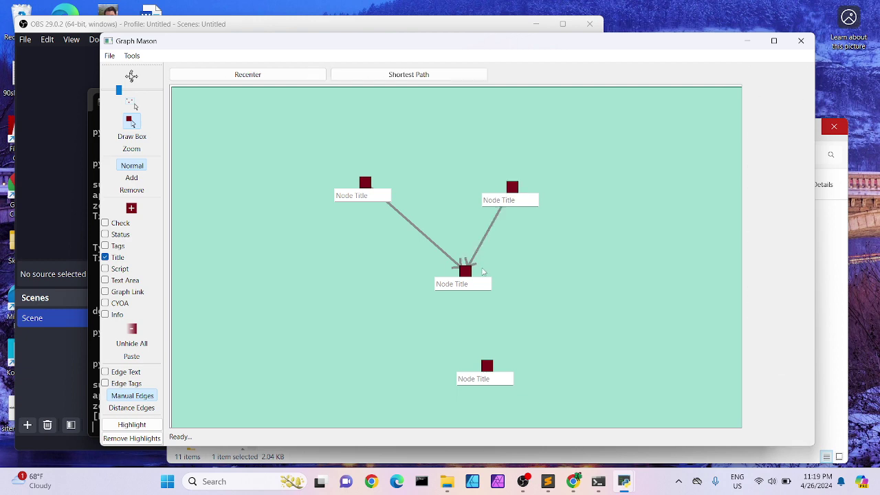
pyautogui.click(466, 272)
pyautogui.click(486, 366)
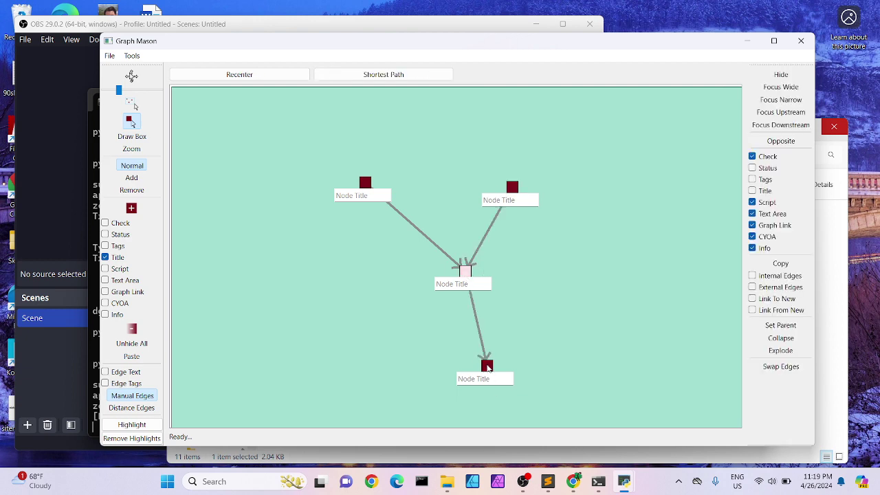
pyautogui.click(433, 347)
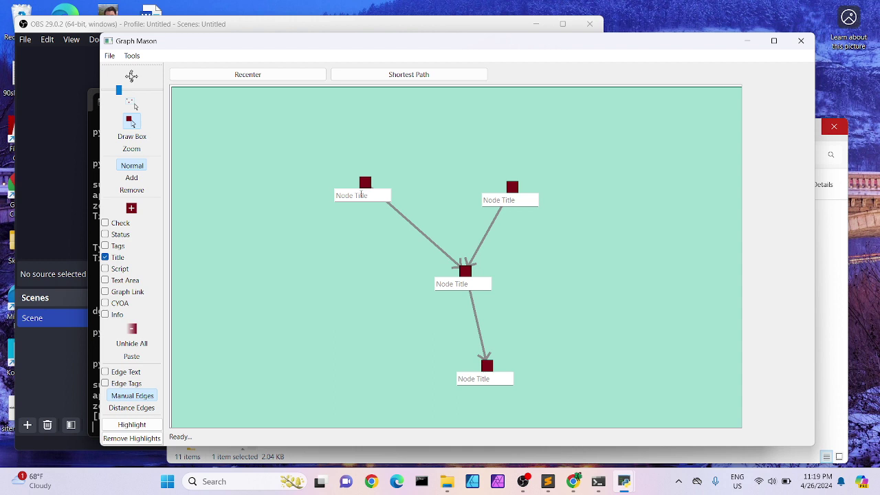
# Step: Title the two upper nodes 4 and 3, the middle node + and the lowest node *2, removing any stray node
pyautogui.click(361, 195)
pyautogui.write('4')
pyautogui.click(499, 200)
pyautogui.write('3')
pyautogui.click(464, 284)
pyautogui.write('+')
pyautogui.click(466, 378)
pyautogui.write('*2')
pyautogui.click(542, 352)
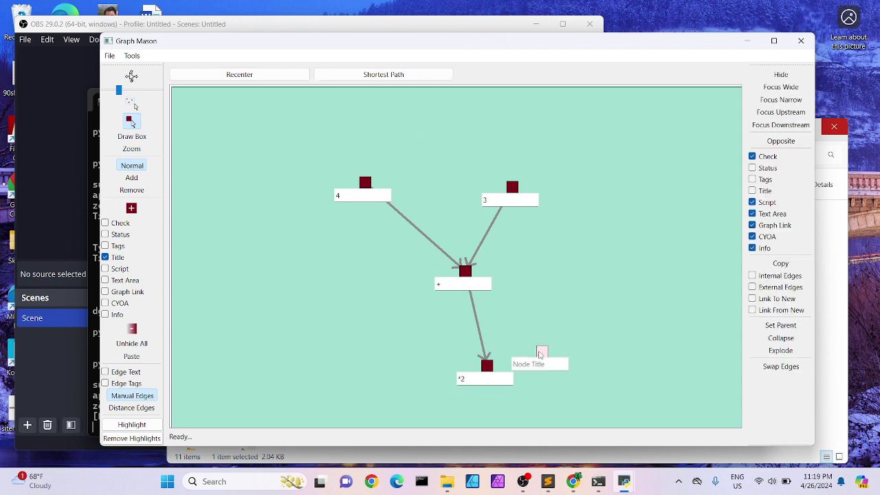
pyautogui.press('Delete')
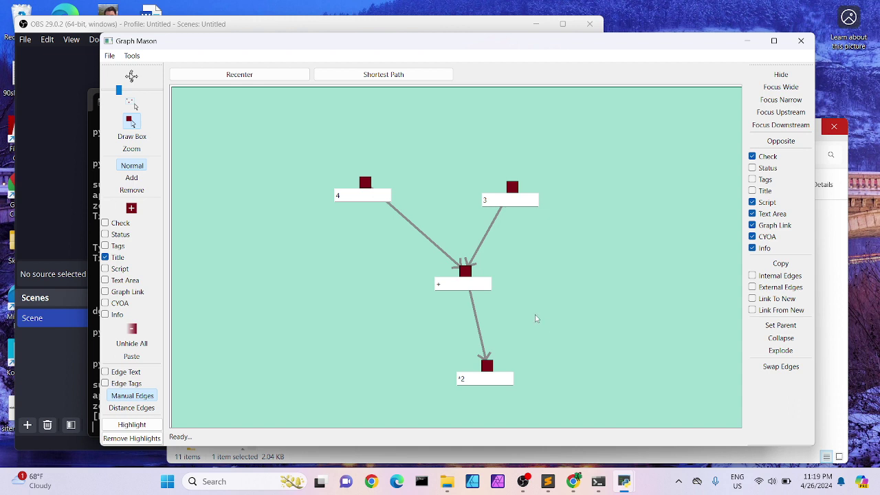
# Step: Move the node titled 3 slightly up and to the right, and switch to the OBS window
pyautogui.moveTo(512, 196); pyautogui.dragTo(525, 184)
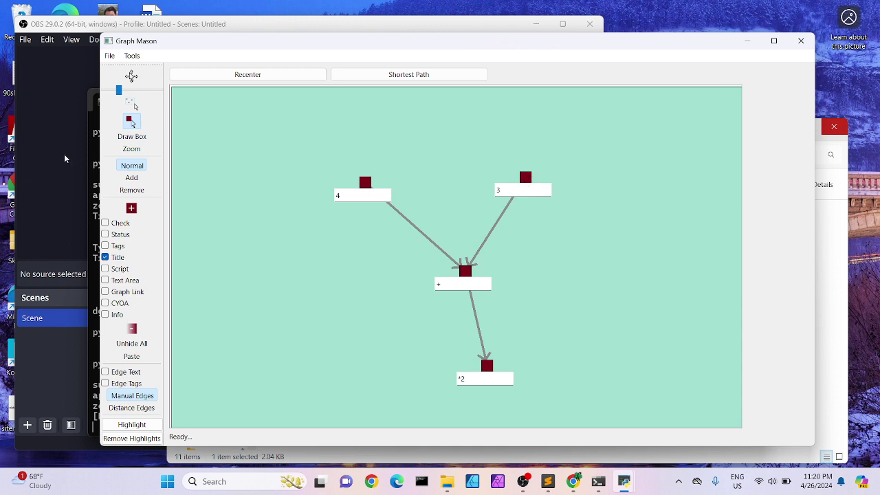
pyautogui.click(81, 24)
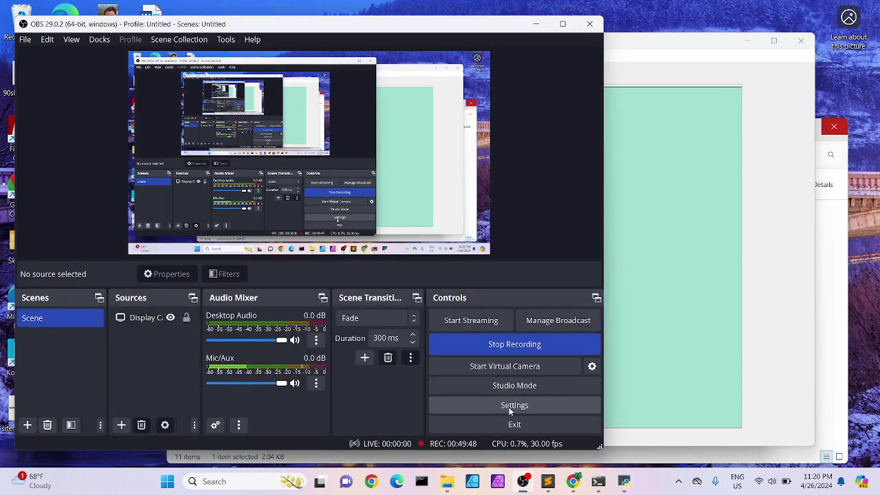